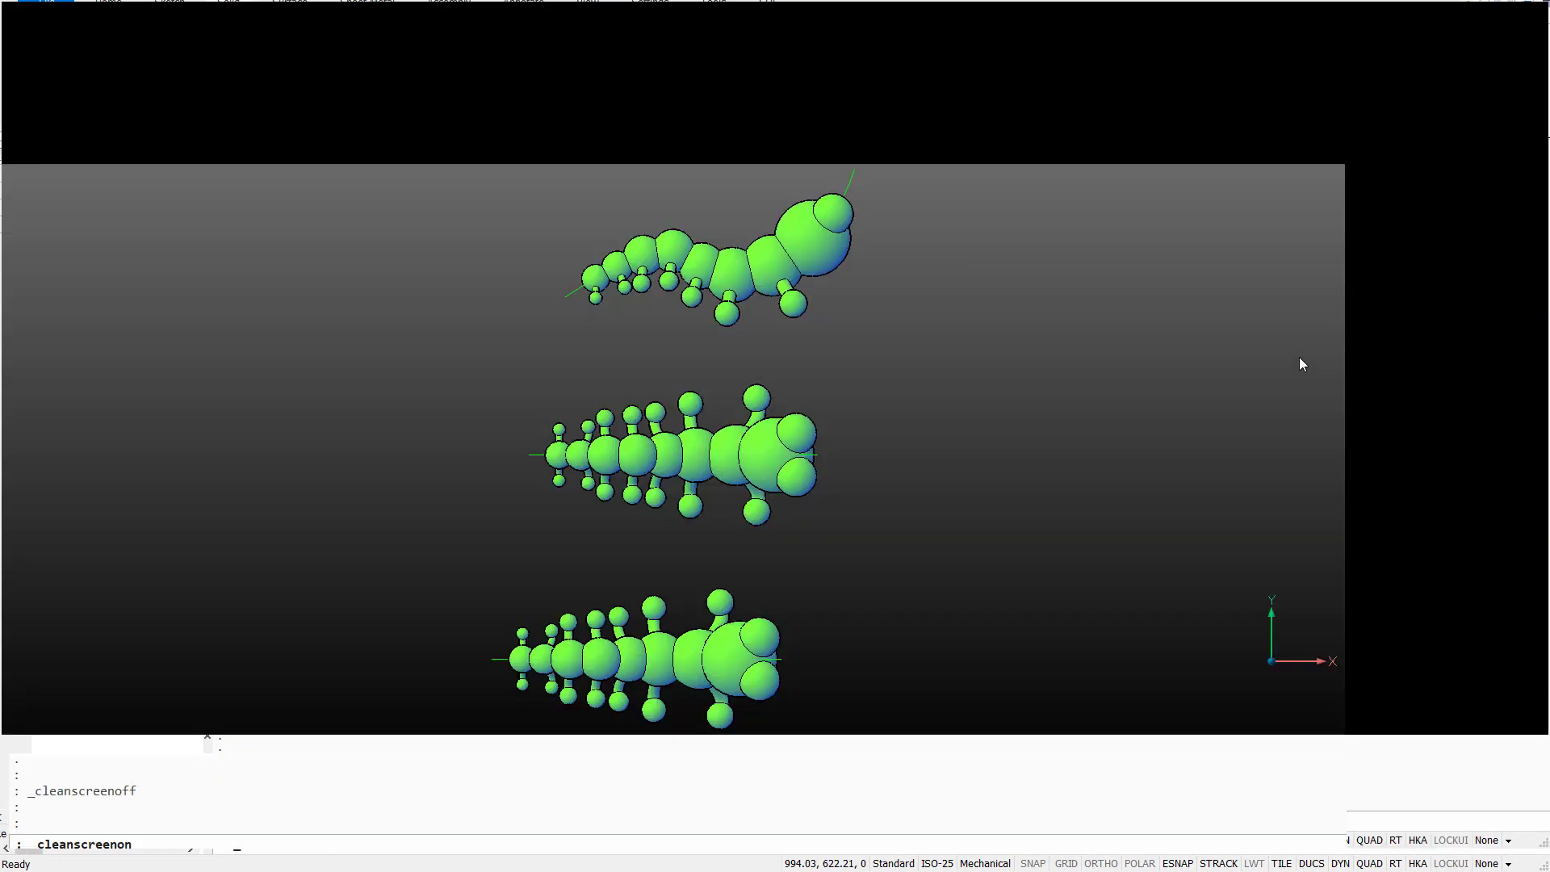
- Pan and zoom the clean-screen view onto the top green caterpillar
mouse_move(718, 92)
middle_mouse_down()
mouse_move(702, 339)
mouse_move(777, 211)
middle_mouse_up()
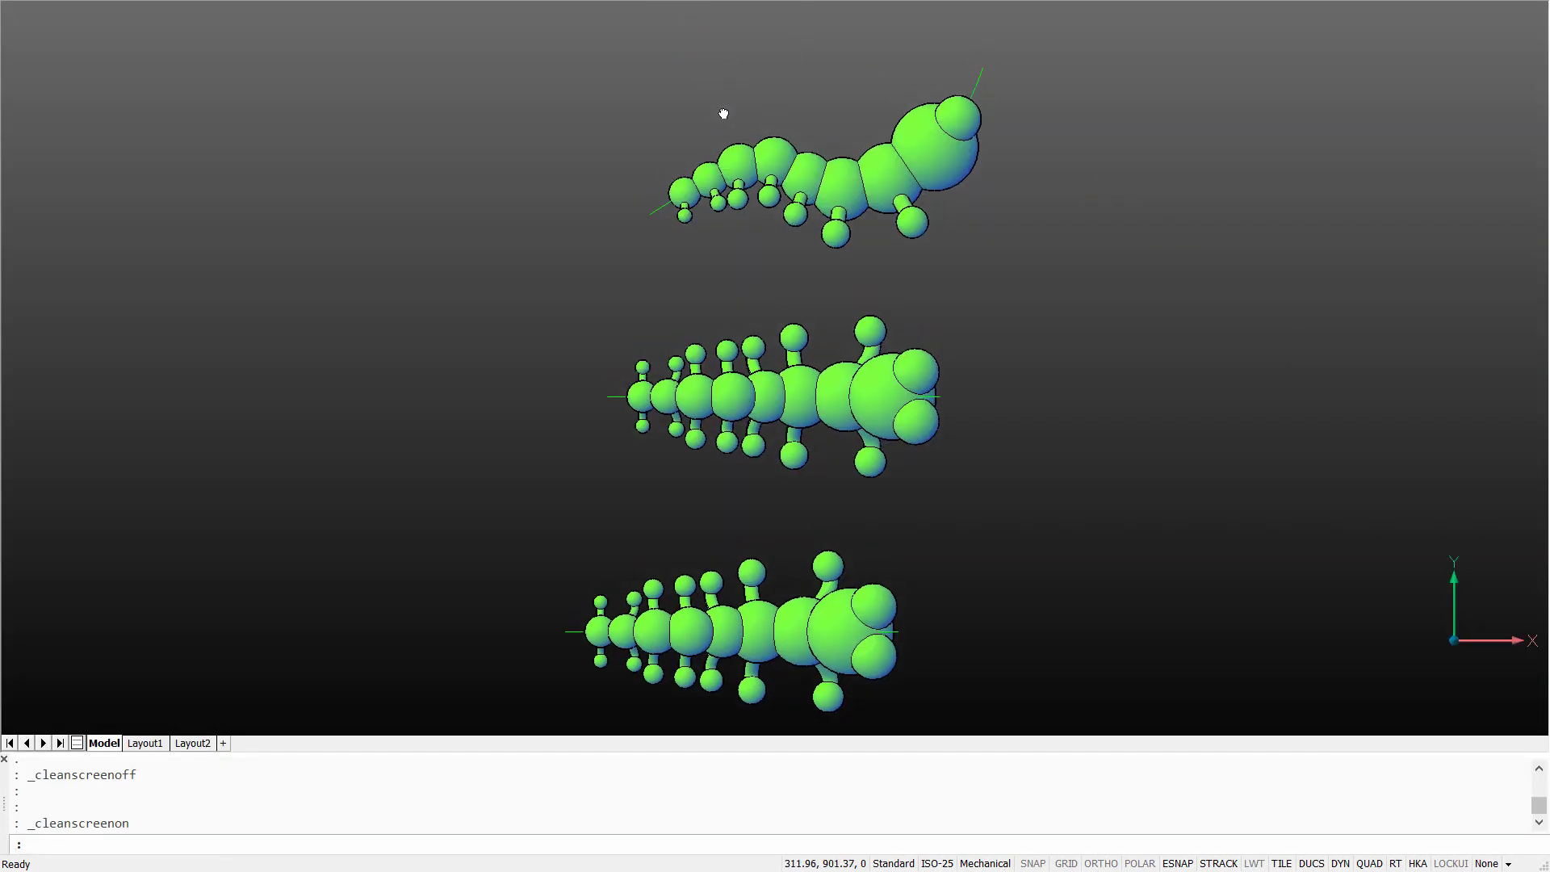
scroll(706, 341, "up", 5)
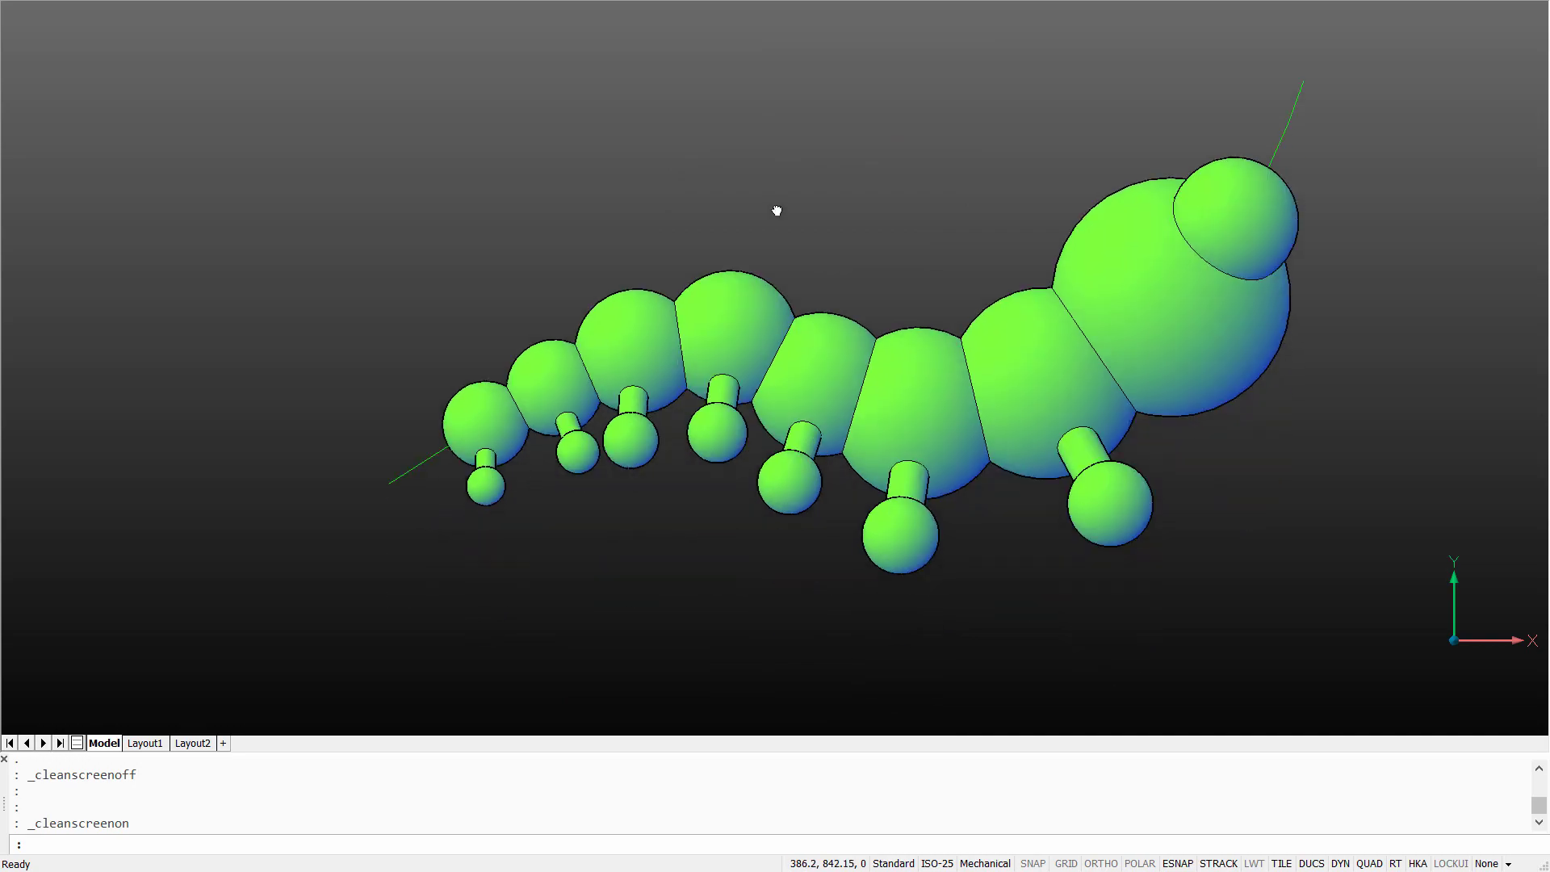
- Slice the top caterpillar with a first plane through its rear segment, keeping both sides
type("s")
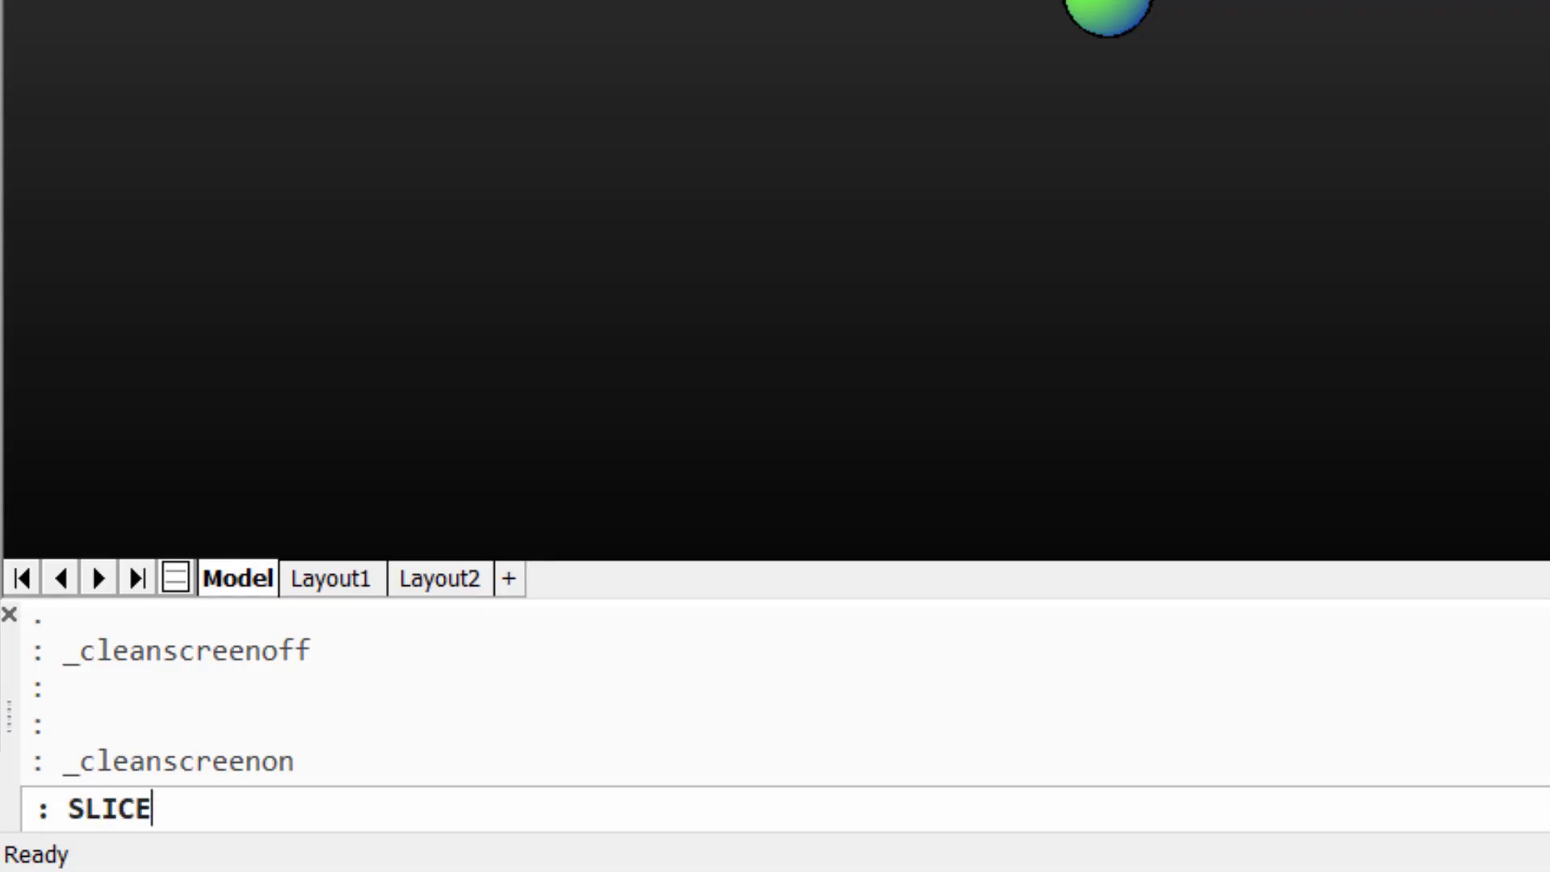
key("Return")
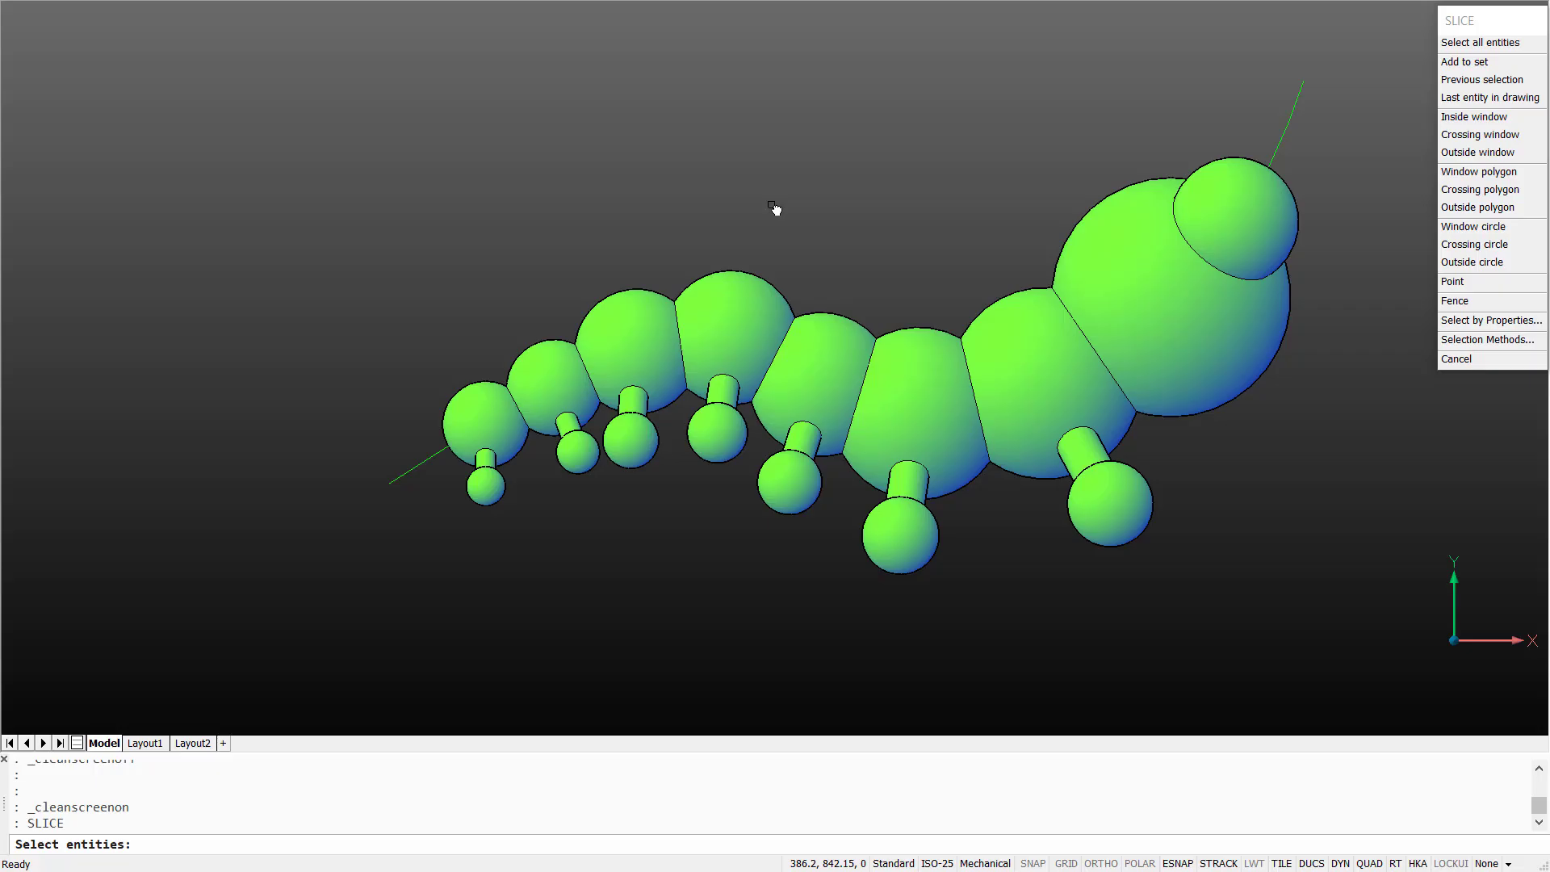
left_click(629, 399)
key("Return")
left_click(485, 487)
left_click(485, 424)
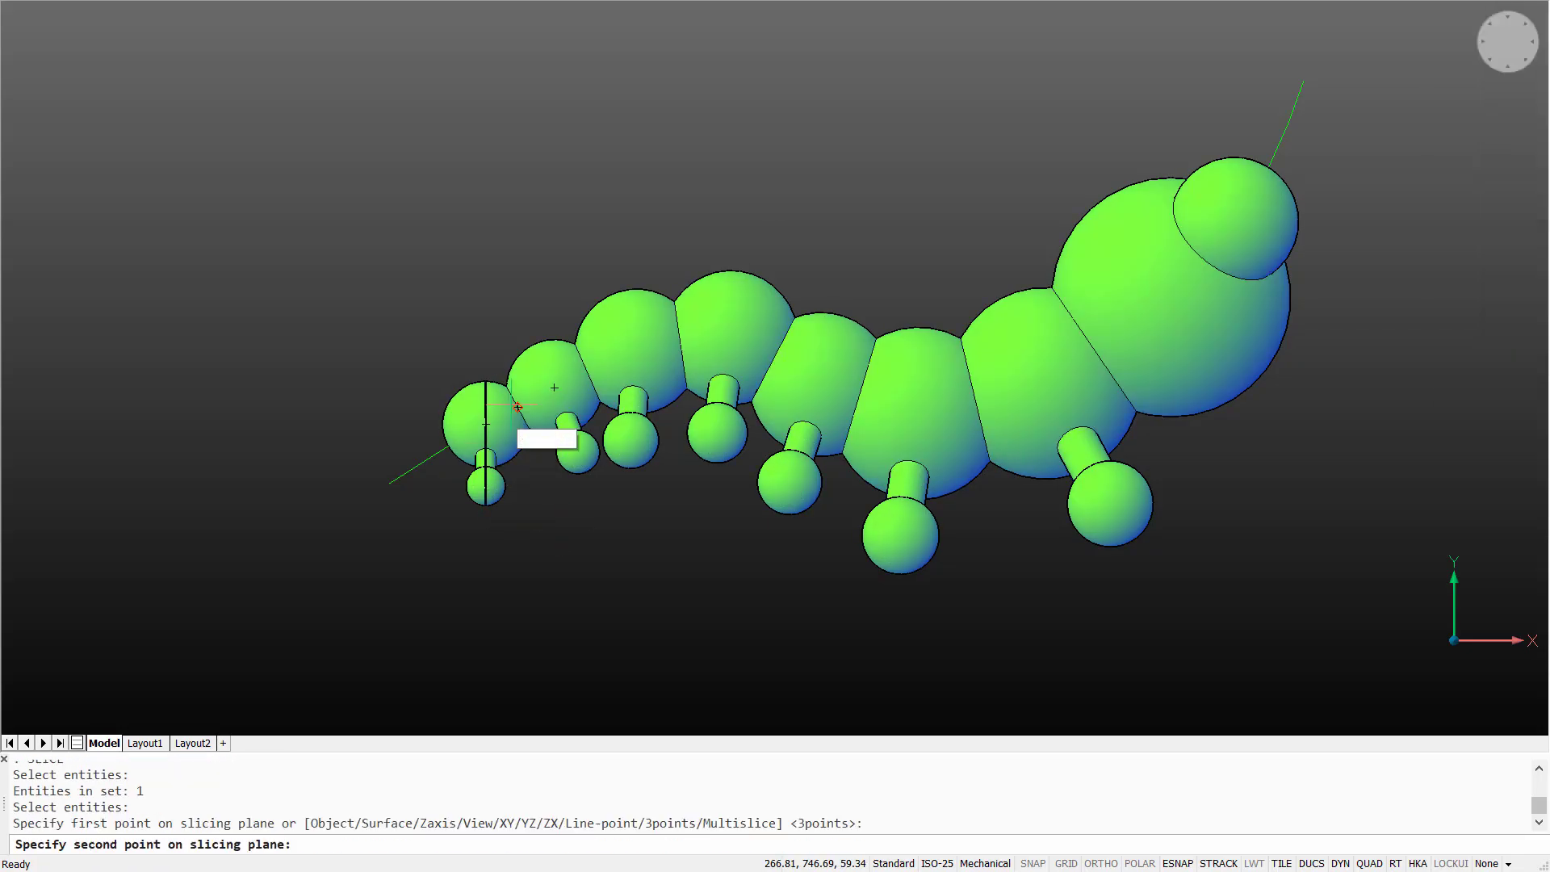
key("Return")
- Slice the caterpillar through the next body segments and across toward the head
key("Return")
left_click(541, 372)
key("Return")
left_click(579, 452)
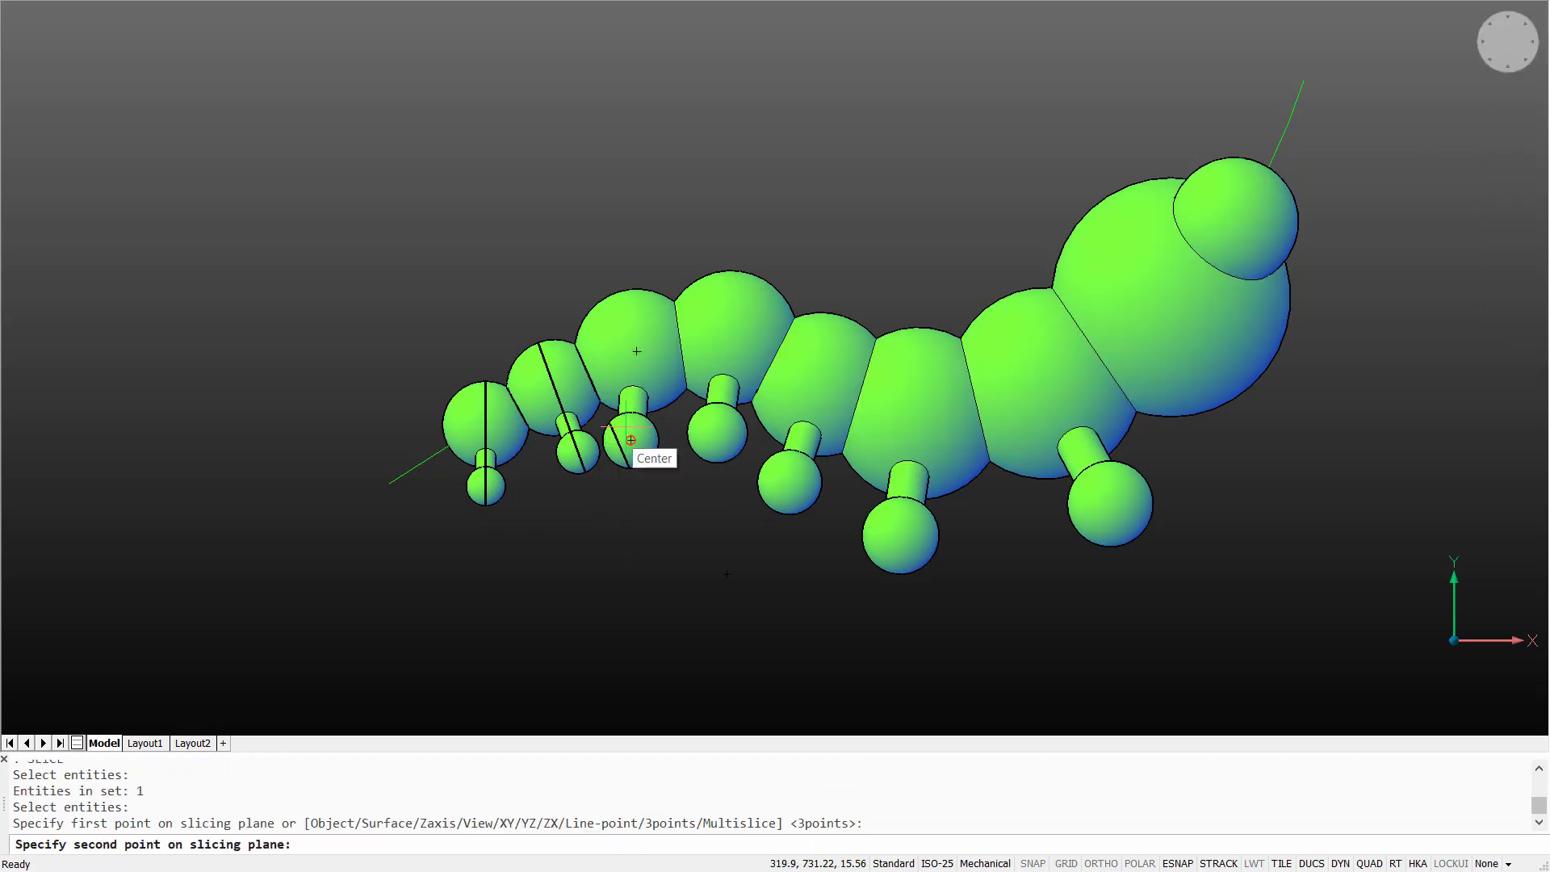
left_click(717, 408)
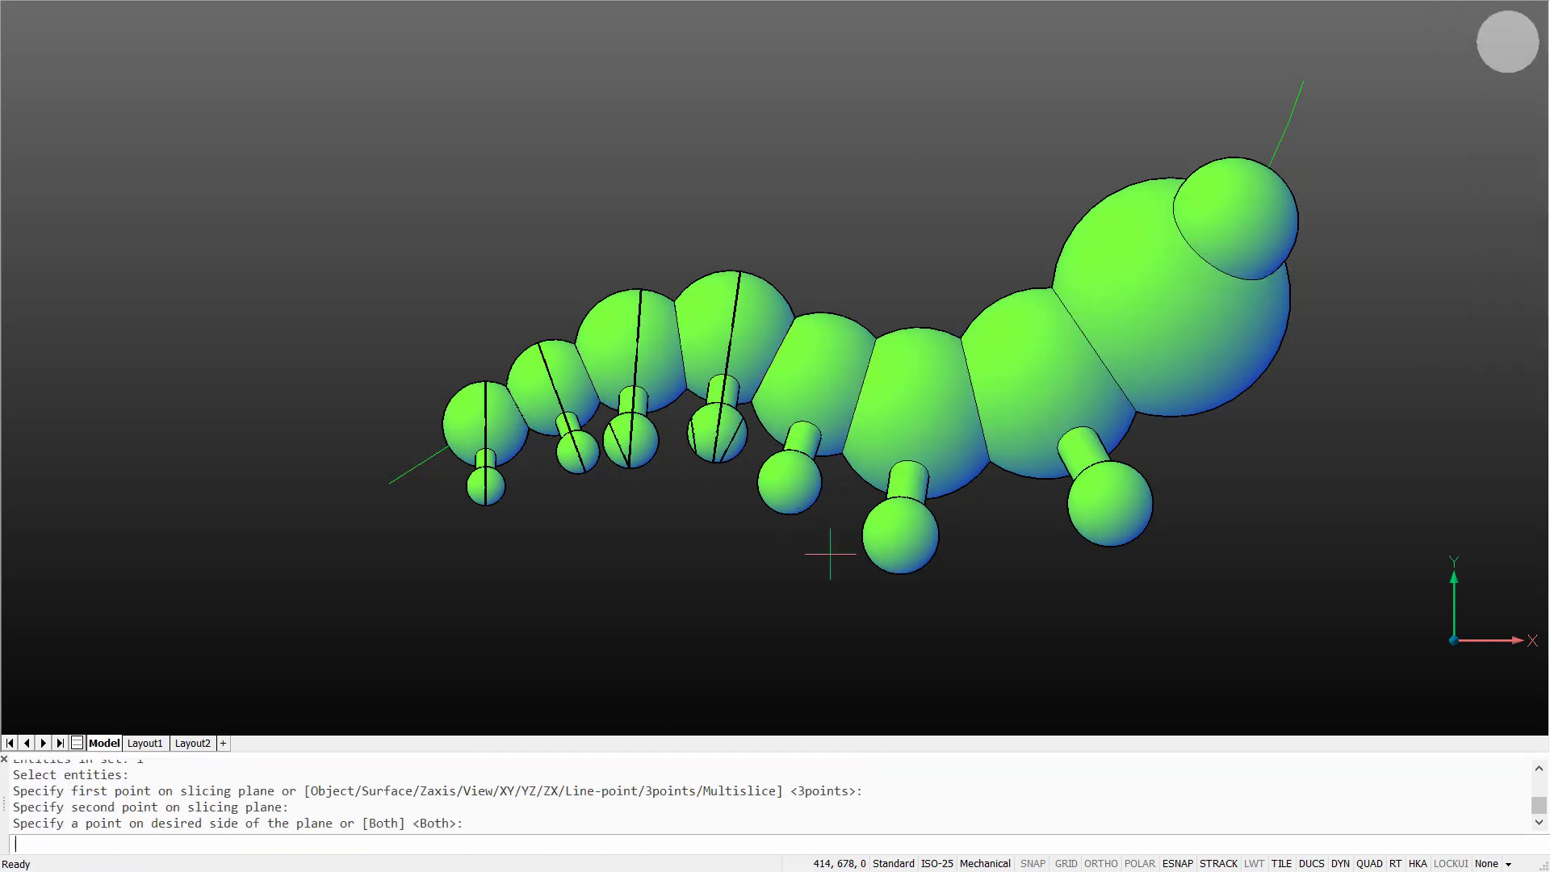
key("Return")
key("Return")
left_click(1042, 396)
key("Return")
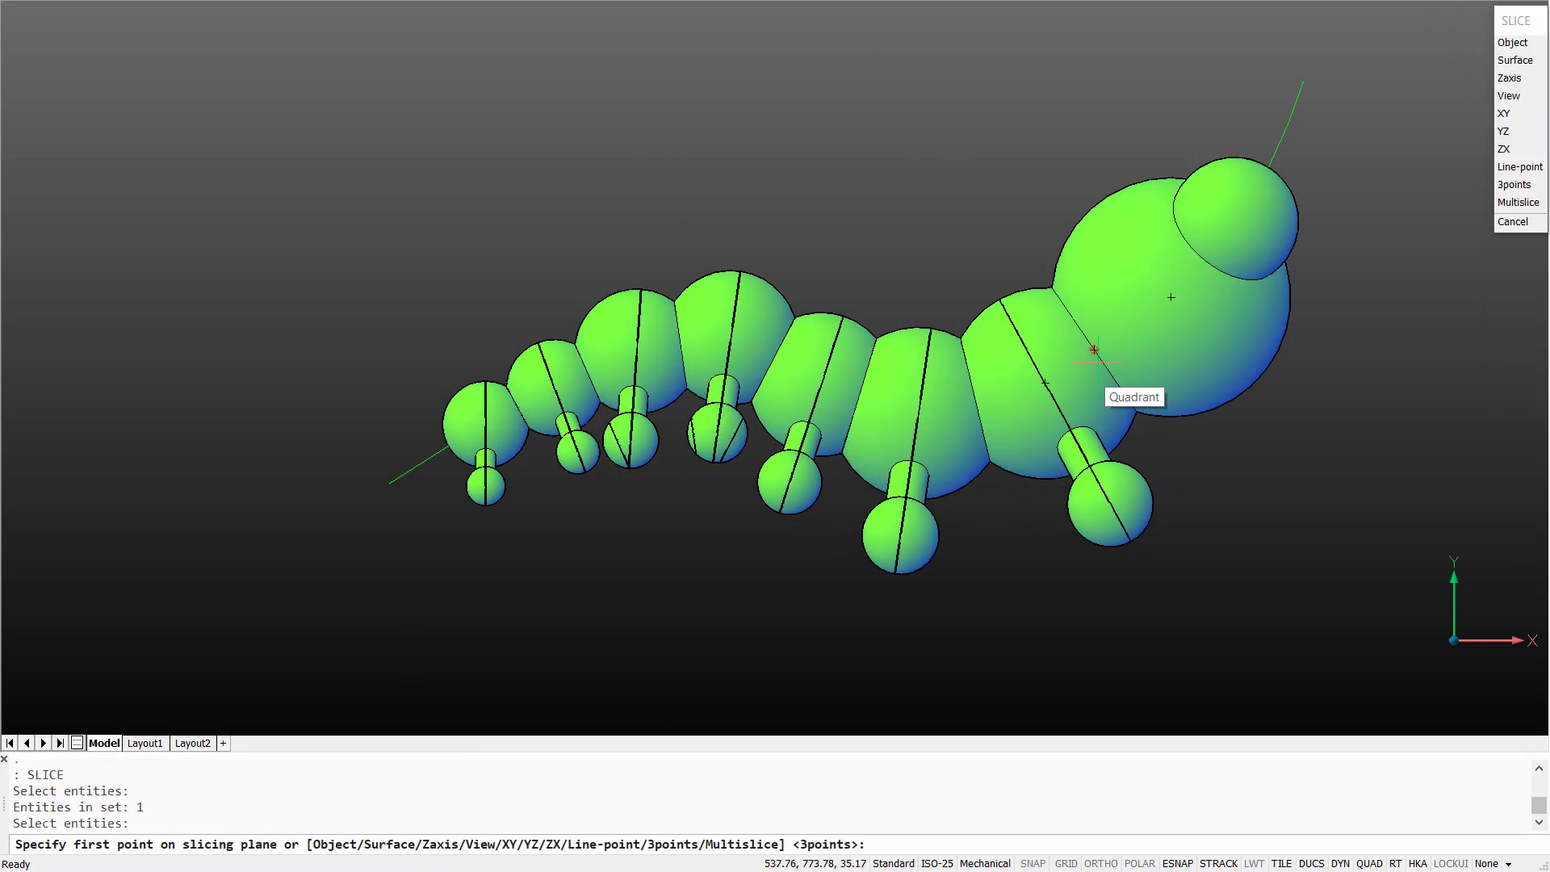
left_click(1074, 364)
left_click(1218, 353)
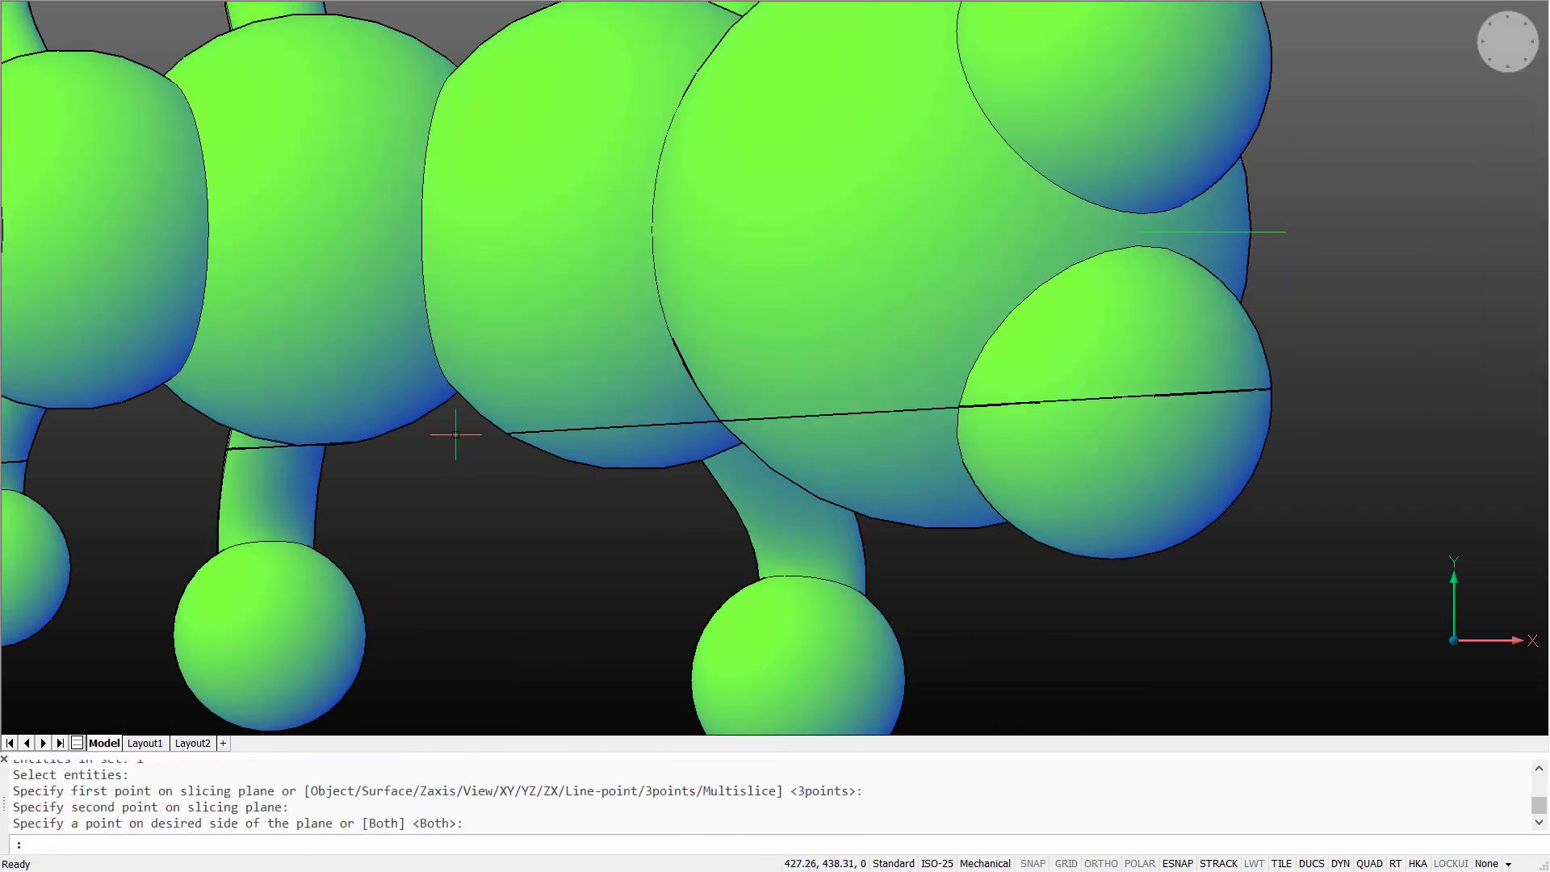
- Slice the head with a three-point plane through the eye, keeping both sides
key("Return")
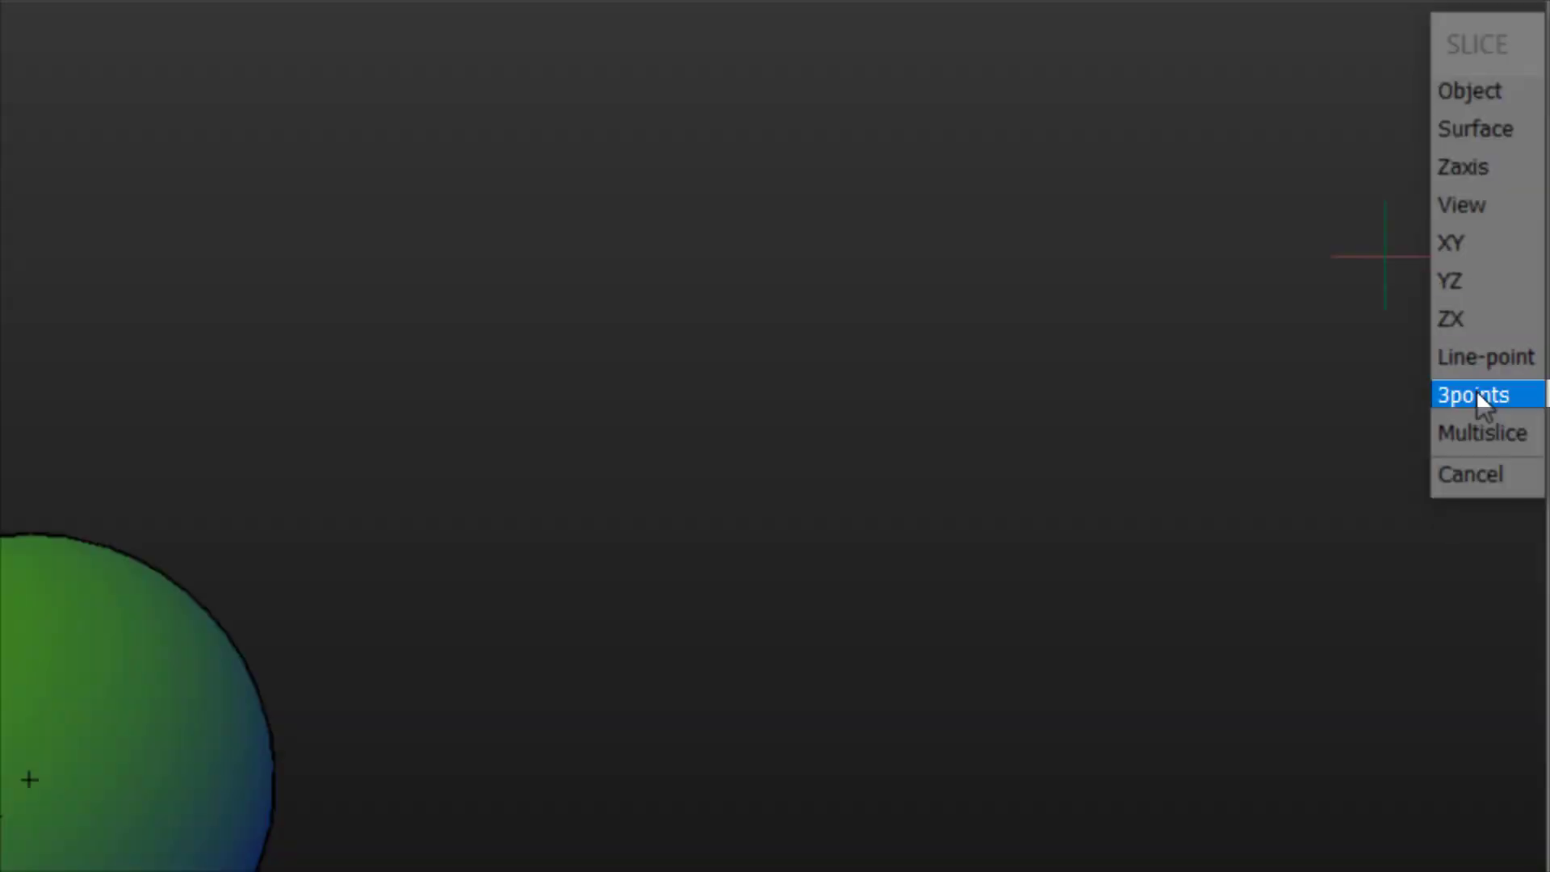
left_click(1476, 392)
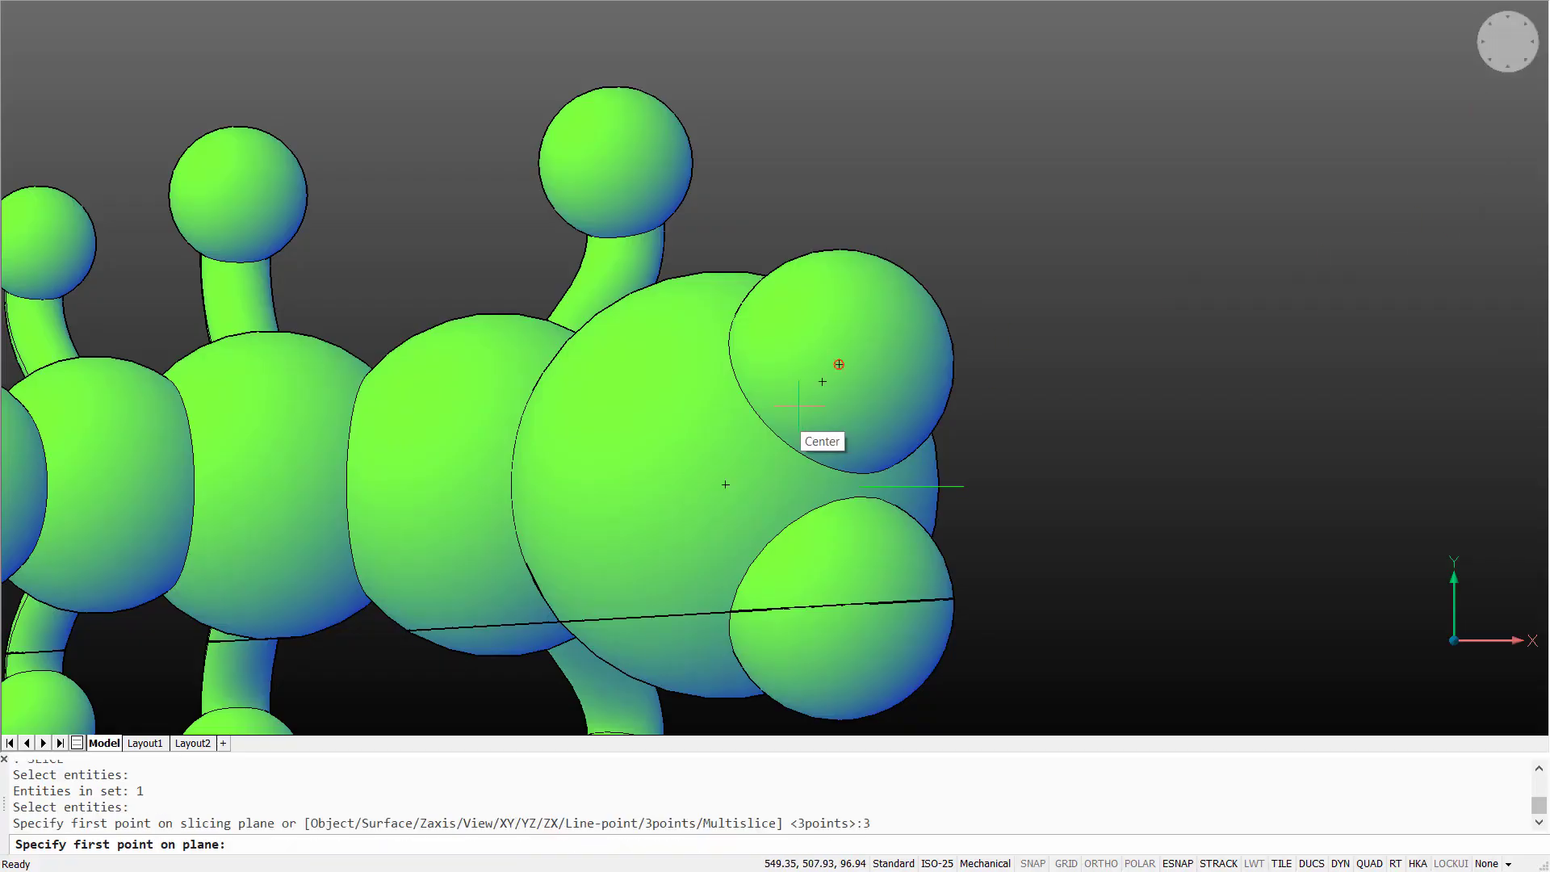
left_click(773, 433)
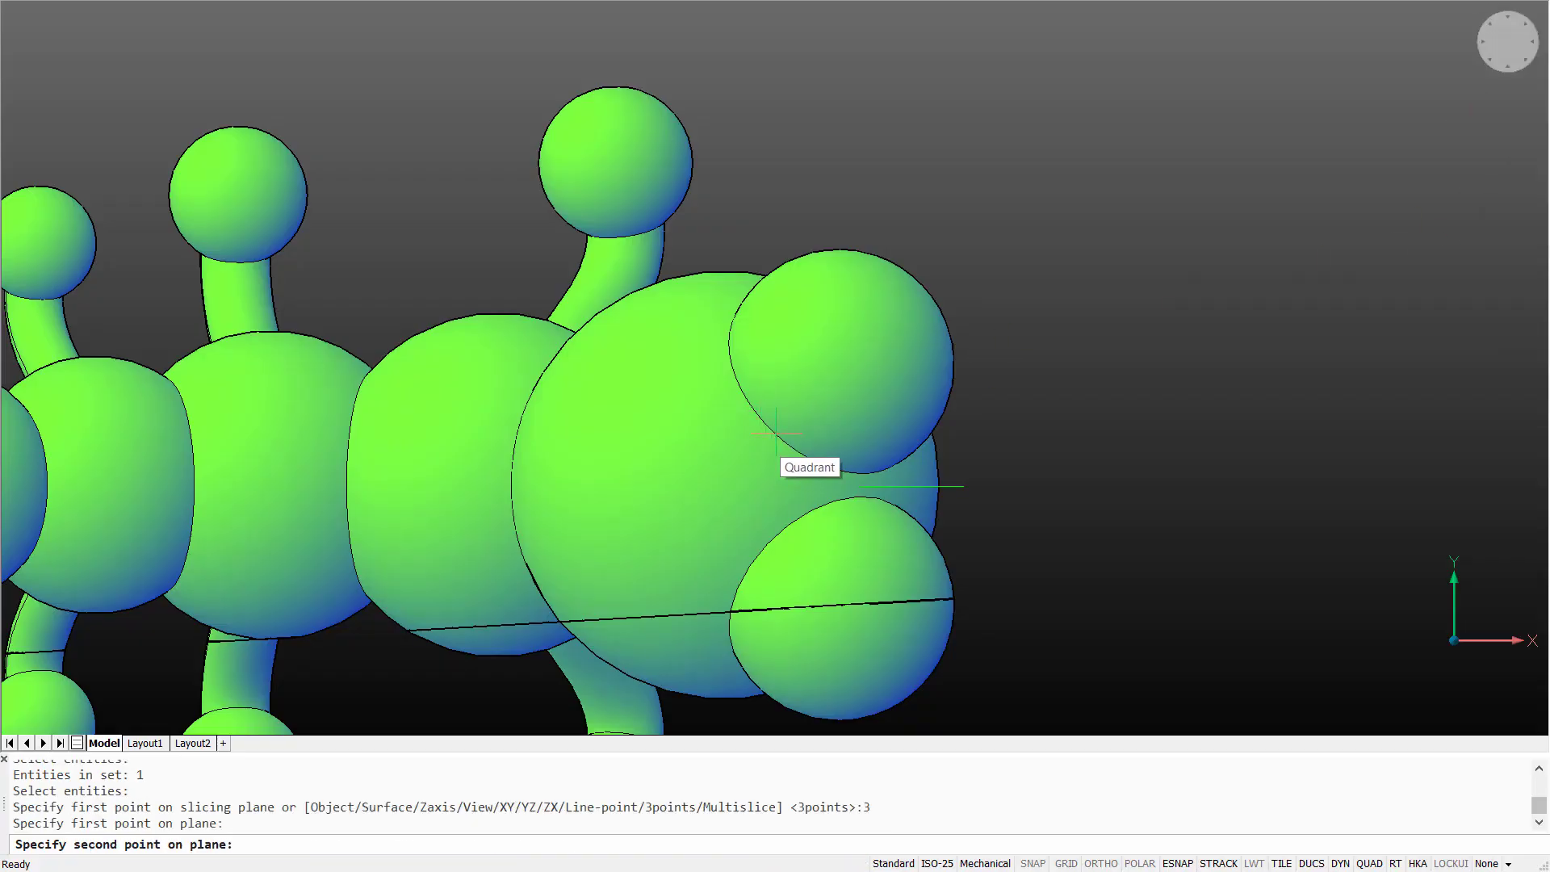
left_click(742, 306)
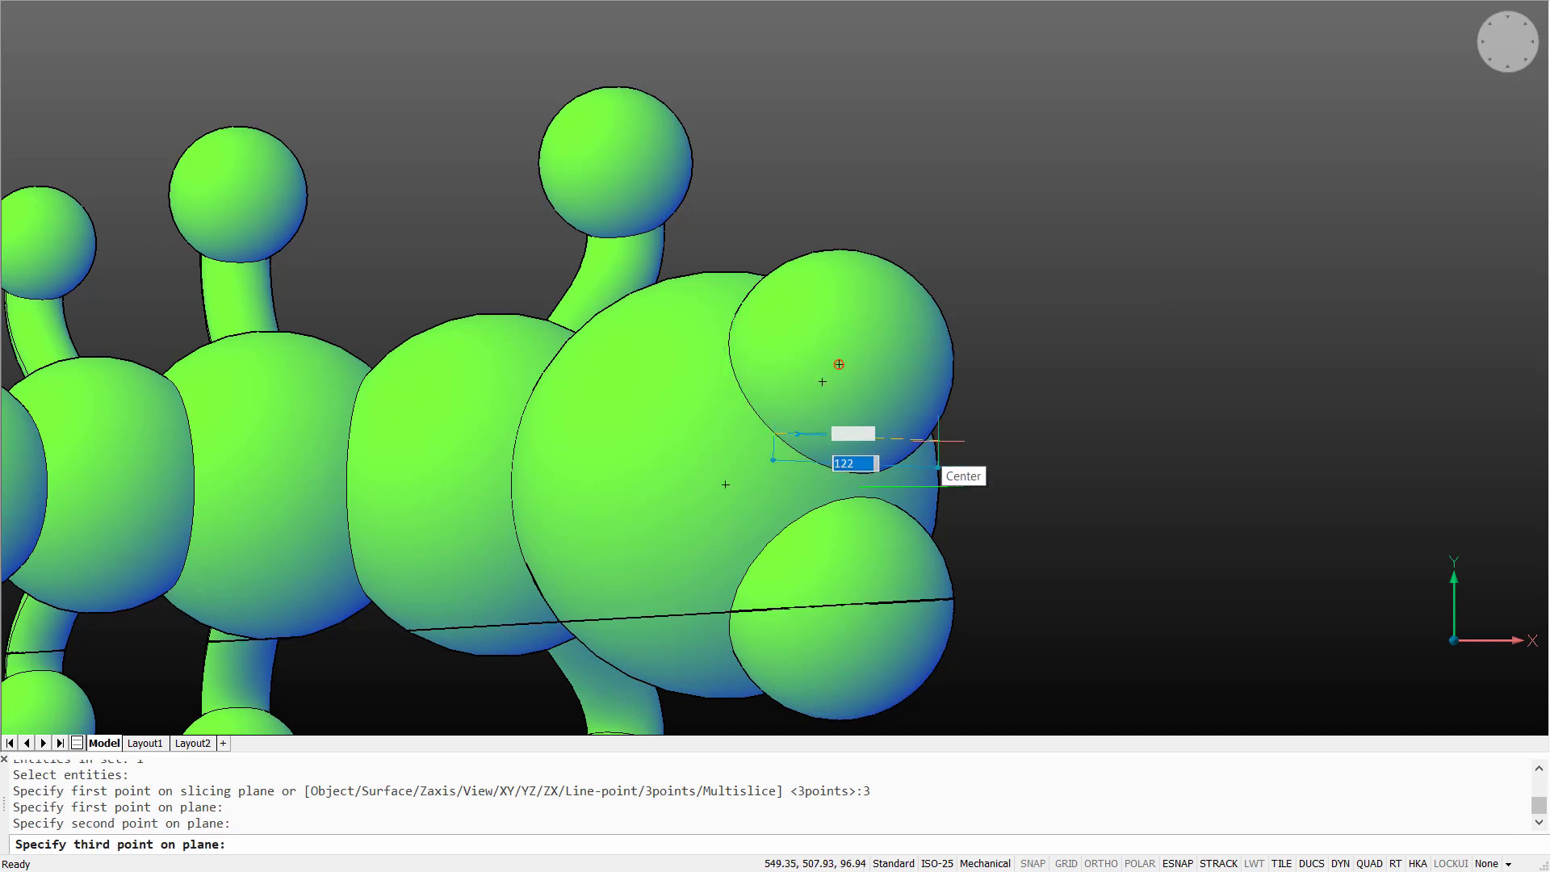
left_click(908, 483)
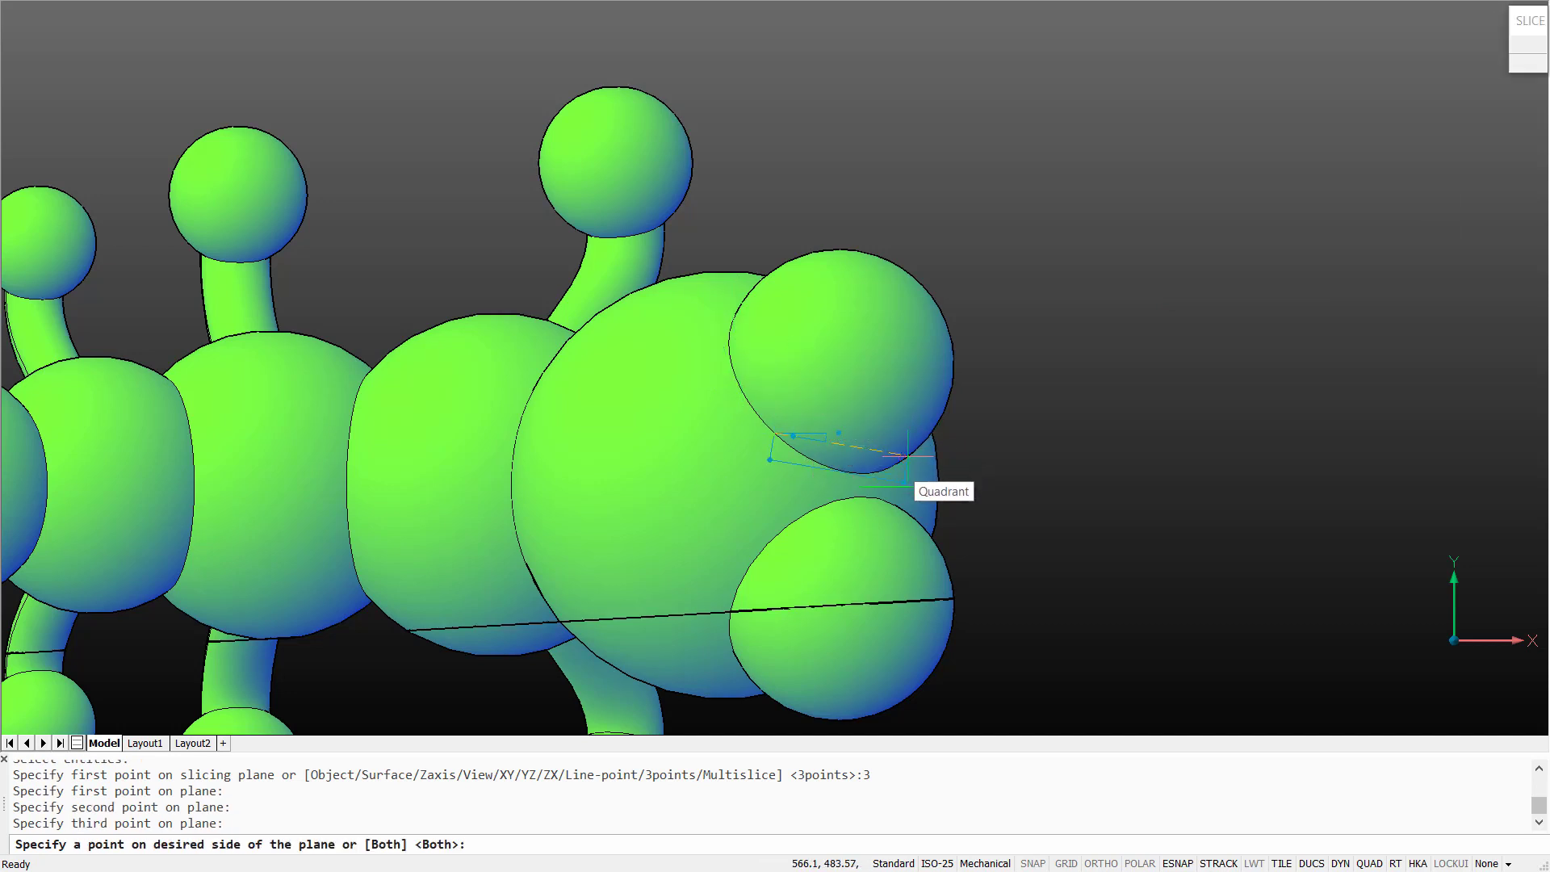
left_click(1512, 42)
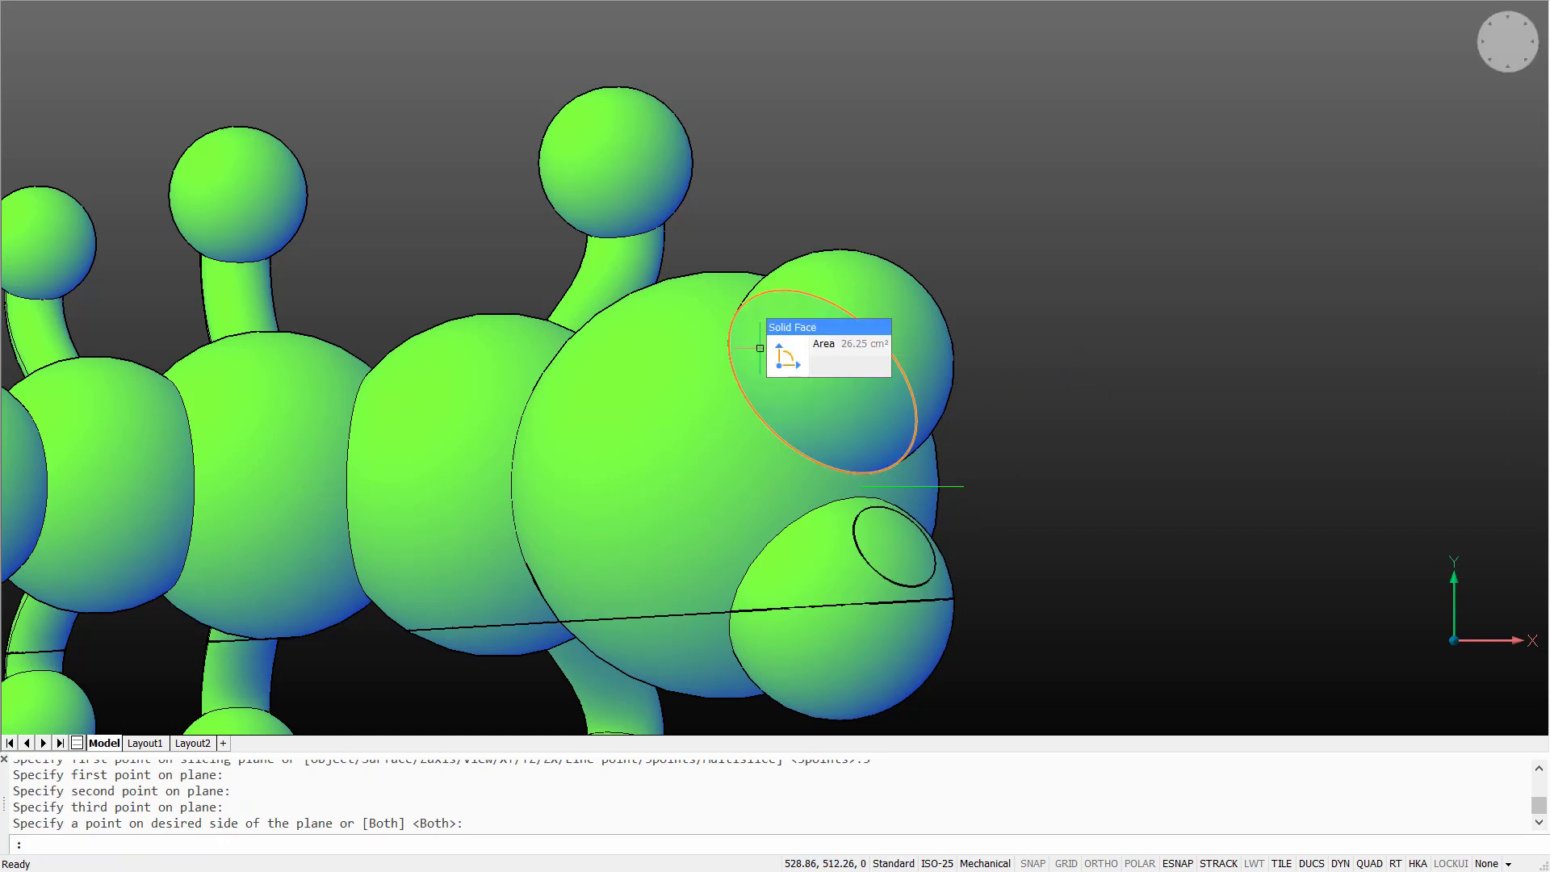
mouse_move(848, 370)
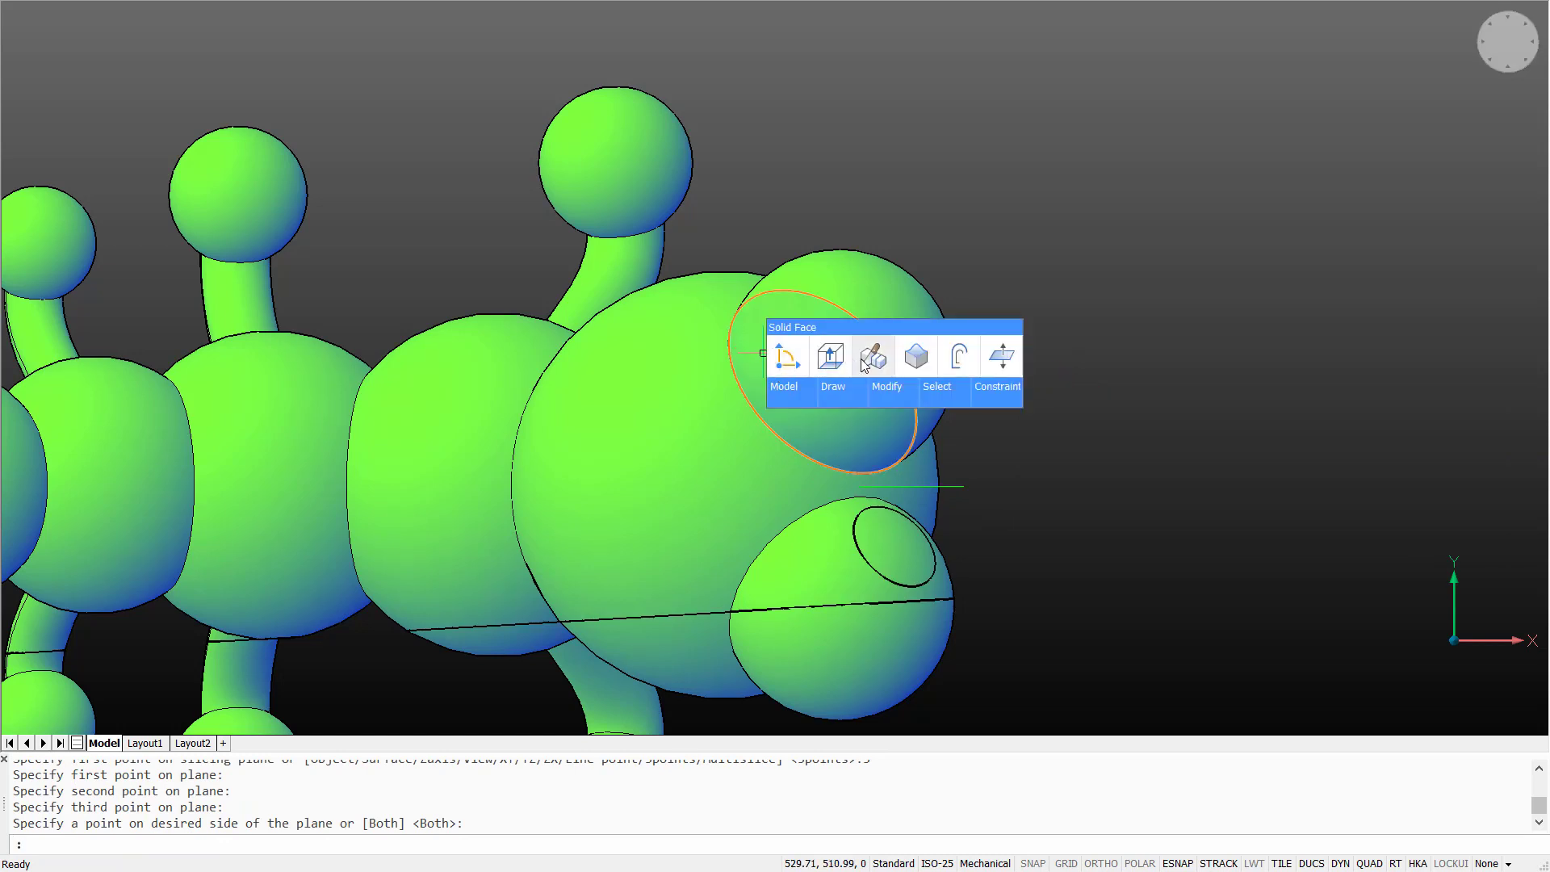
- Add a Multislice cut parallel to the eye sphere's face
left_click(863, 365)
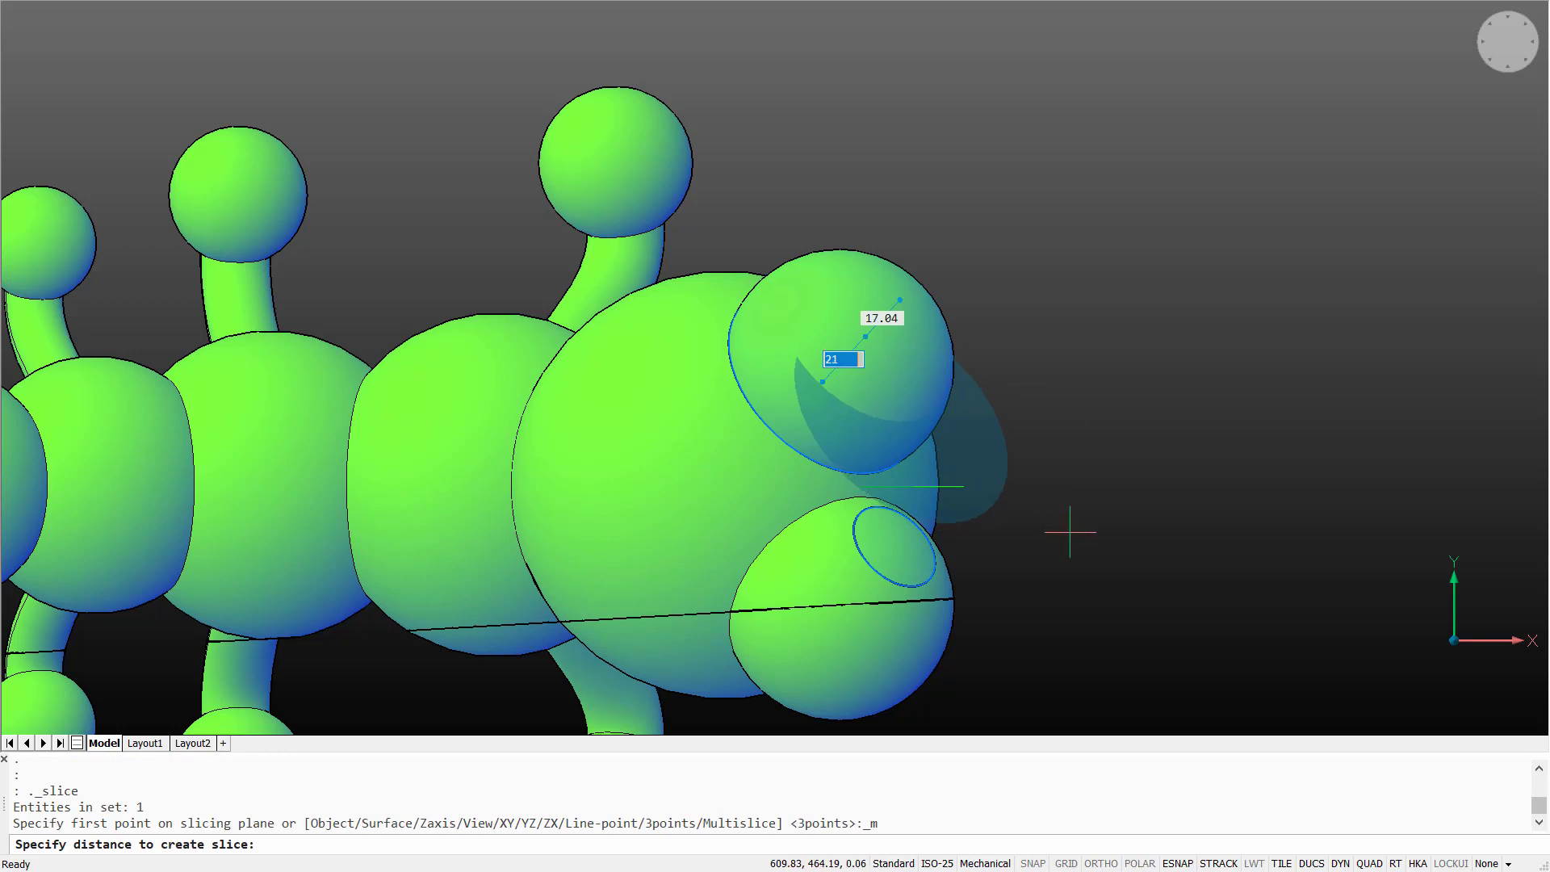
left_click(840, 365)
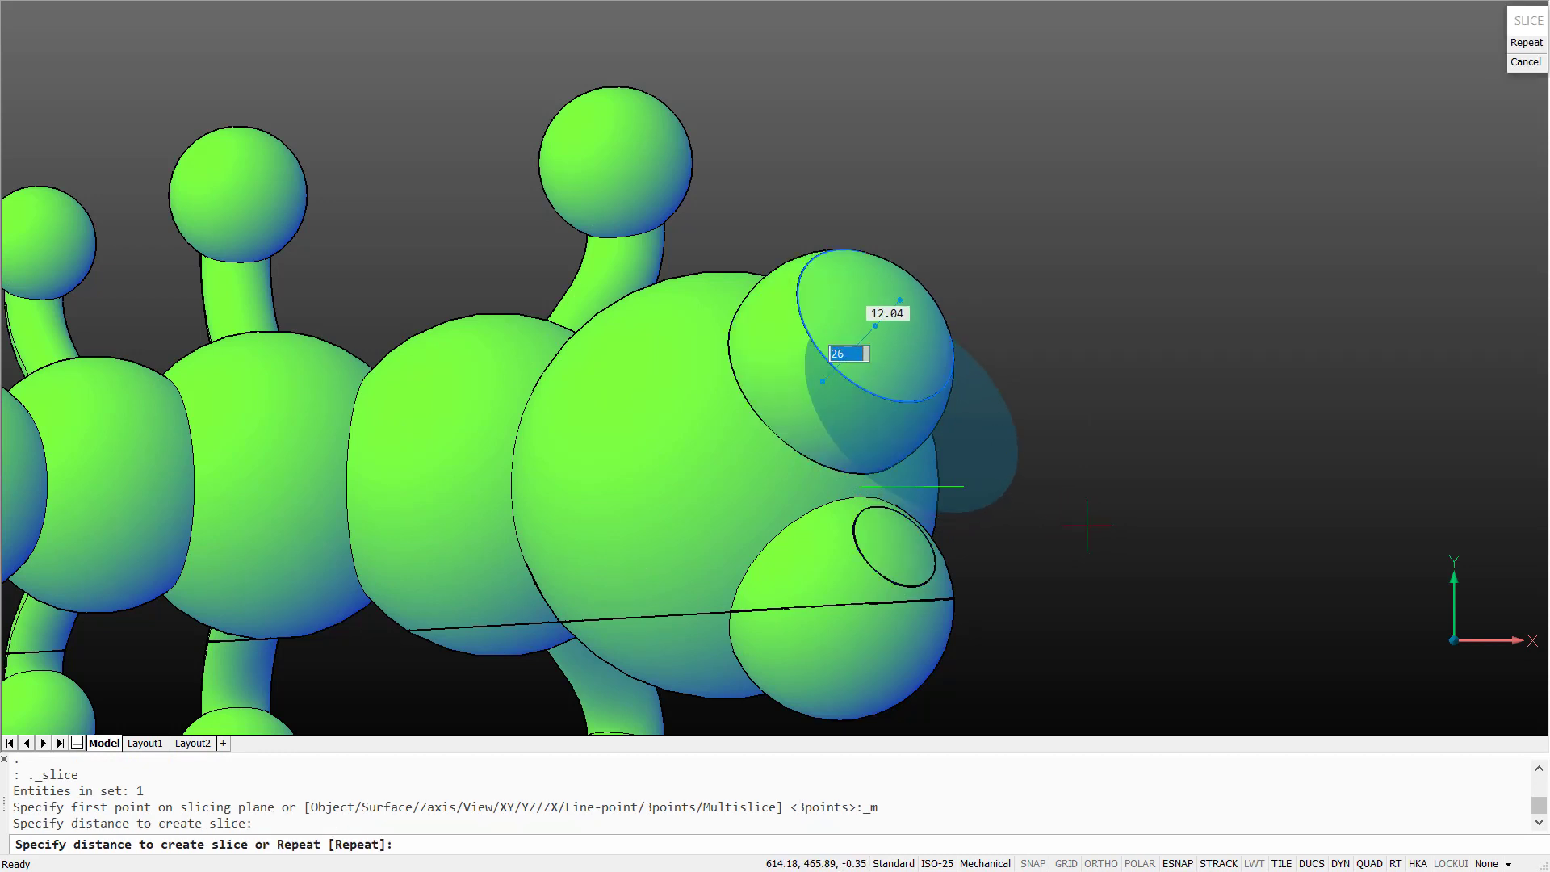
key("Return")
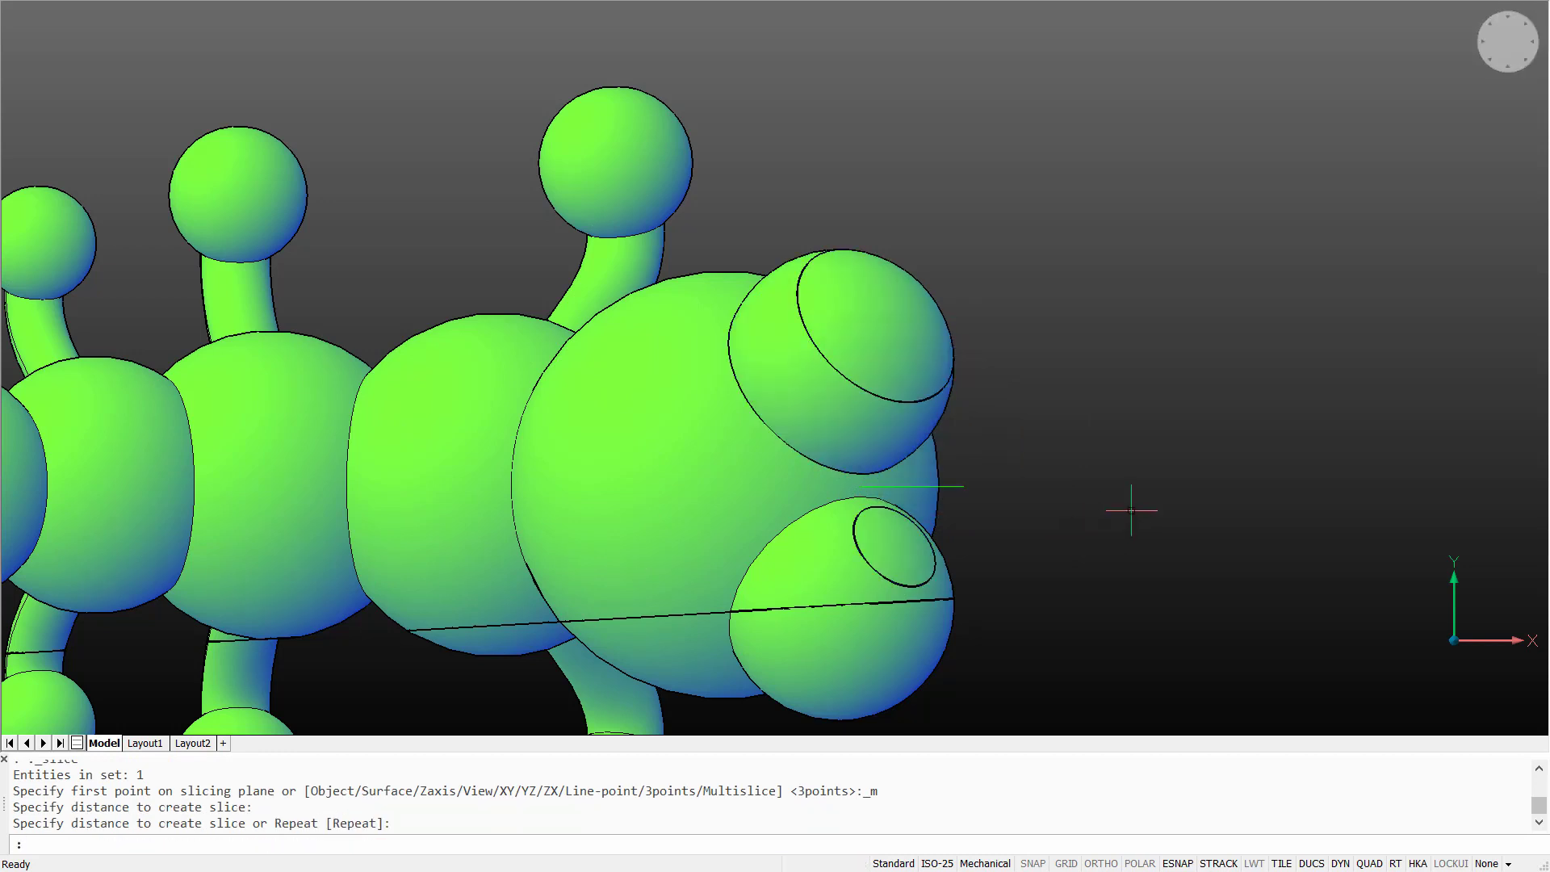
- Erase the unwanted halves of the middle caterpillar
scroll(640, 463, "down", 5)
left_click(567, 361)
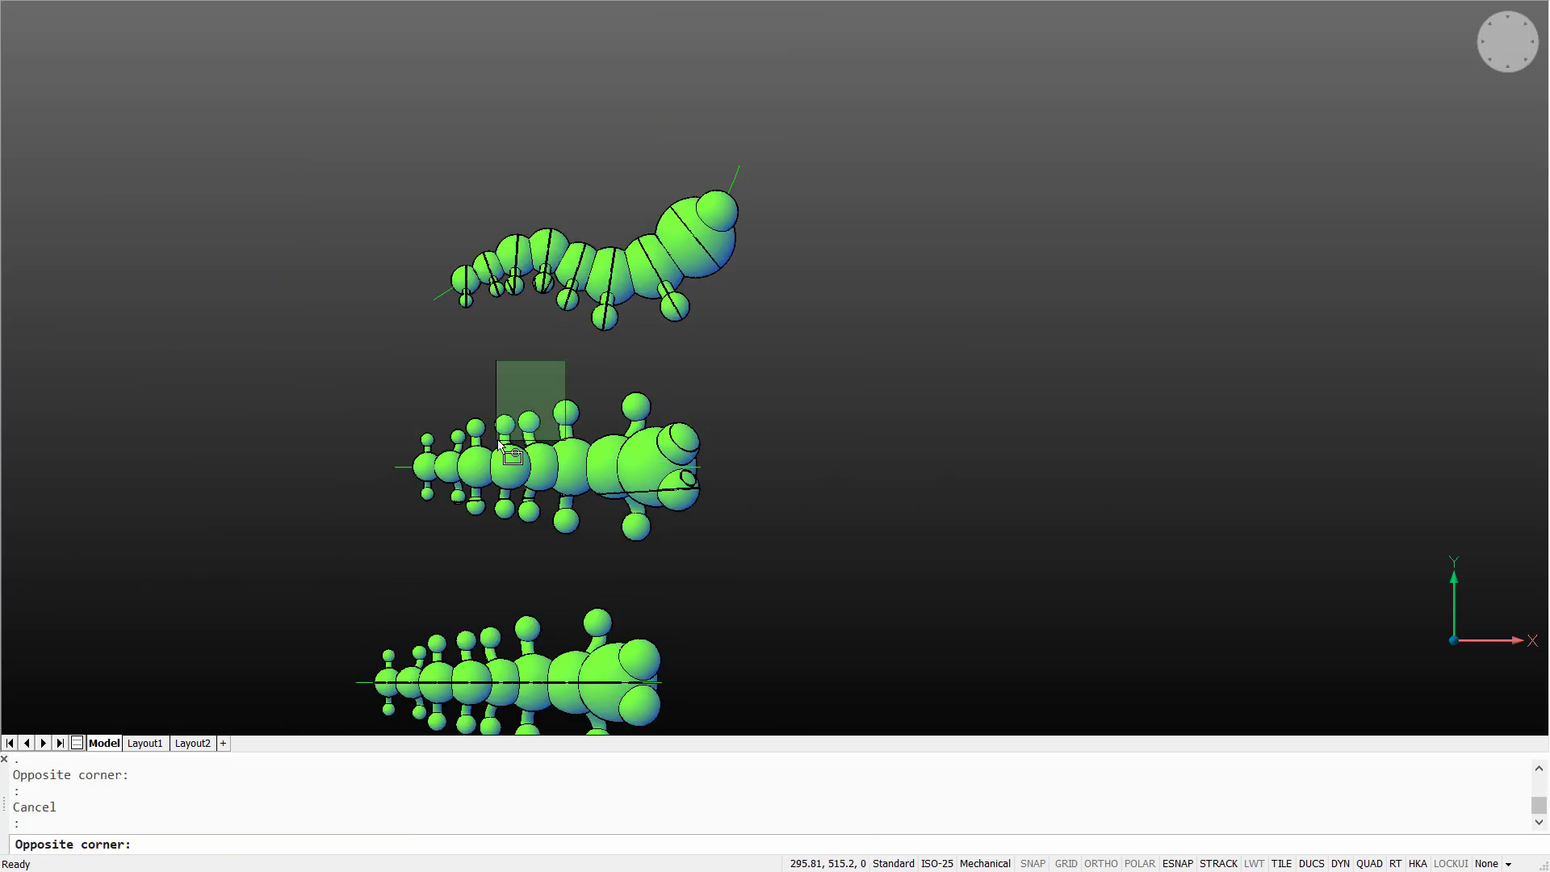
left_click(468, 485)
key("Delete")
scroll(678, 545, "up", 3)
scroll(677, 545, "up", 2)
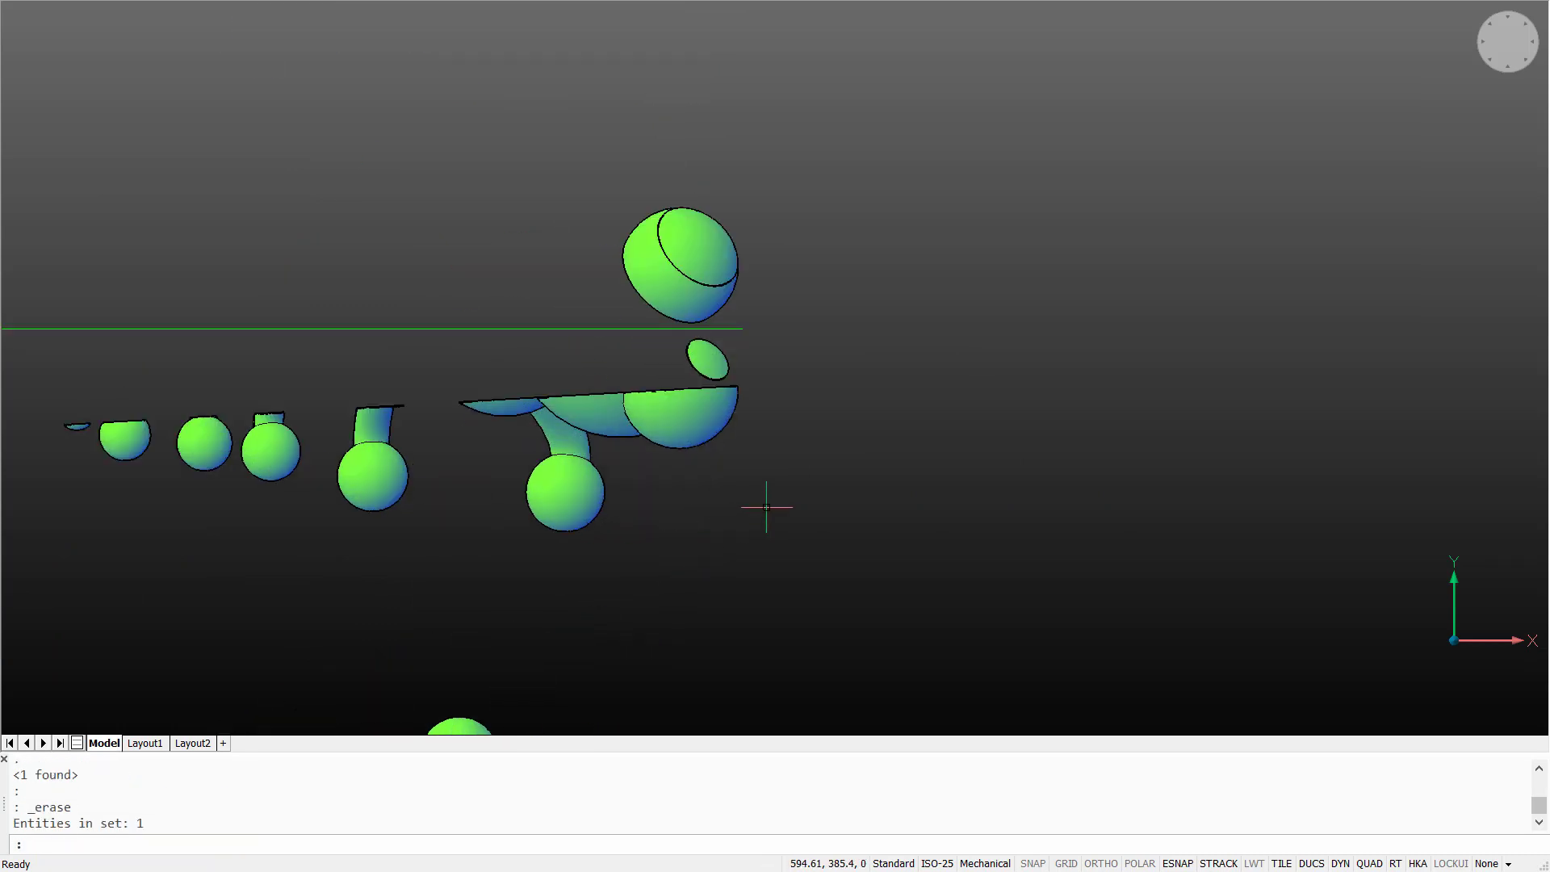
mouse_move(768, 505)
middle_mouse_down("shift")
mouse_move(819, 477)
mouse_move(764, 502)
mouse_move(565, 476)
middle_mouse_up("shift")
mouse_move(584, 472)
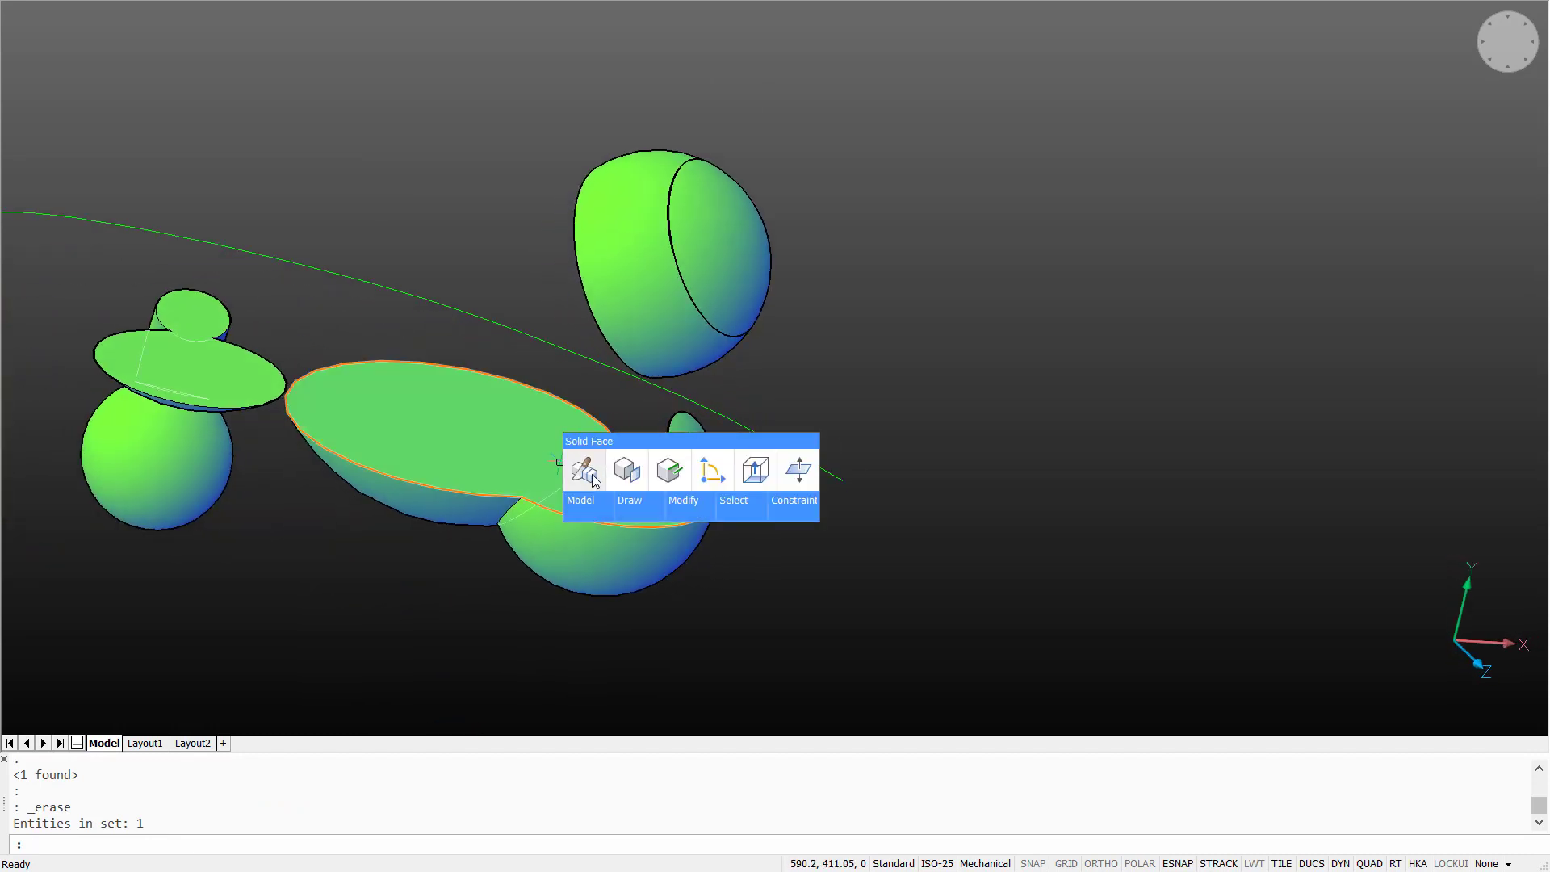
- Extract the body solid's faces with XFACES and erase the solid
left_click(699, 639)
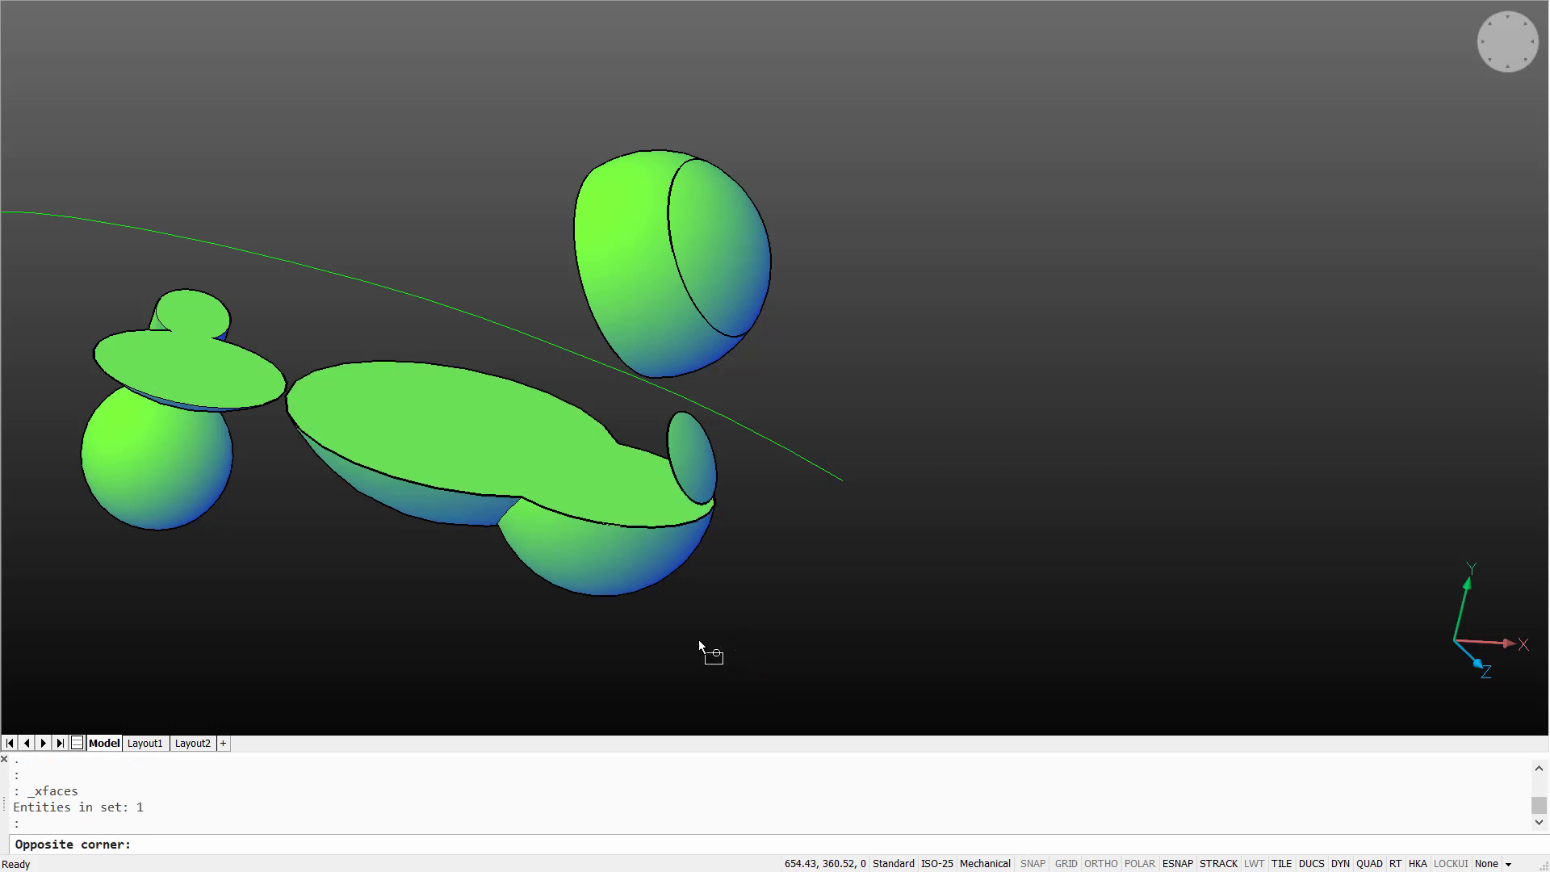
left_click(559, 567)
key("Delete")
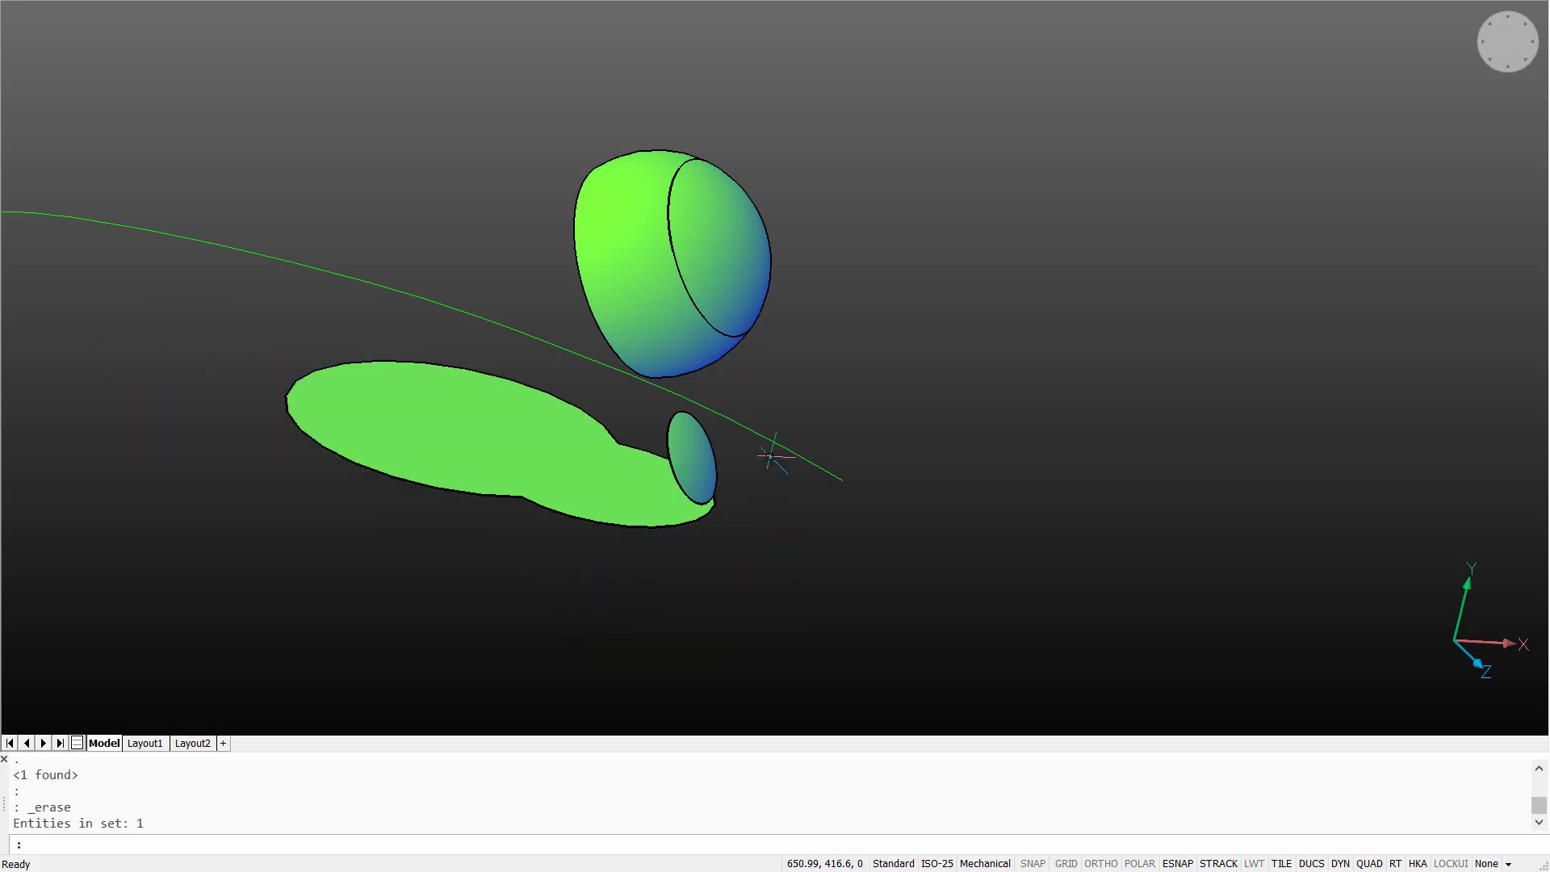
- Extract the head solid's faces and erase the head solid, keeping its faces
key("Tab")
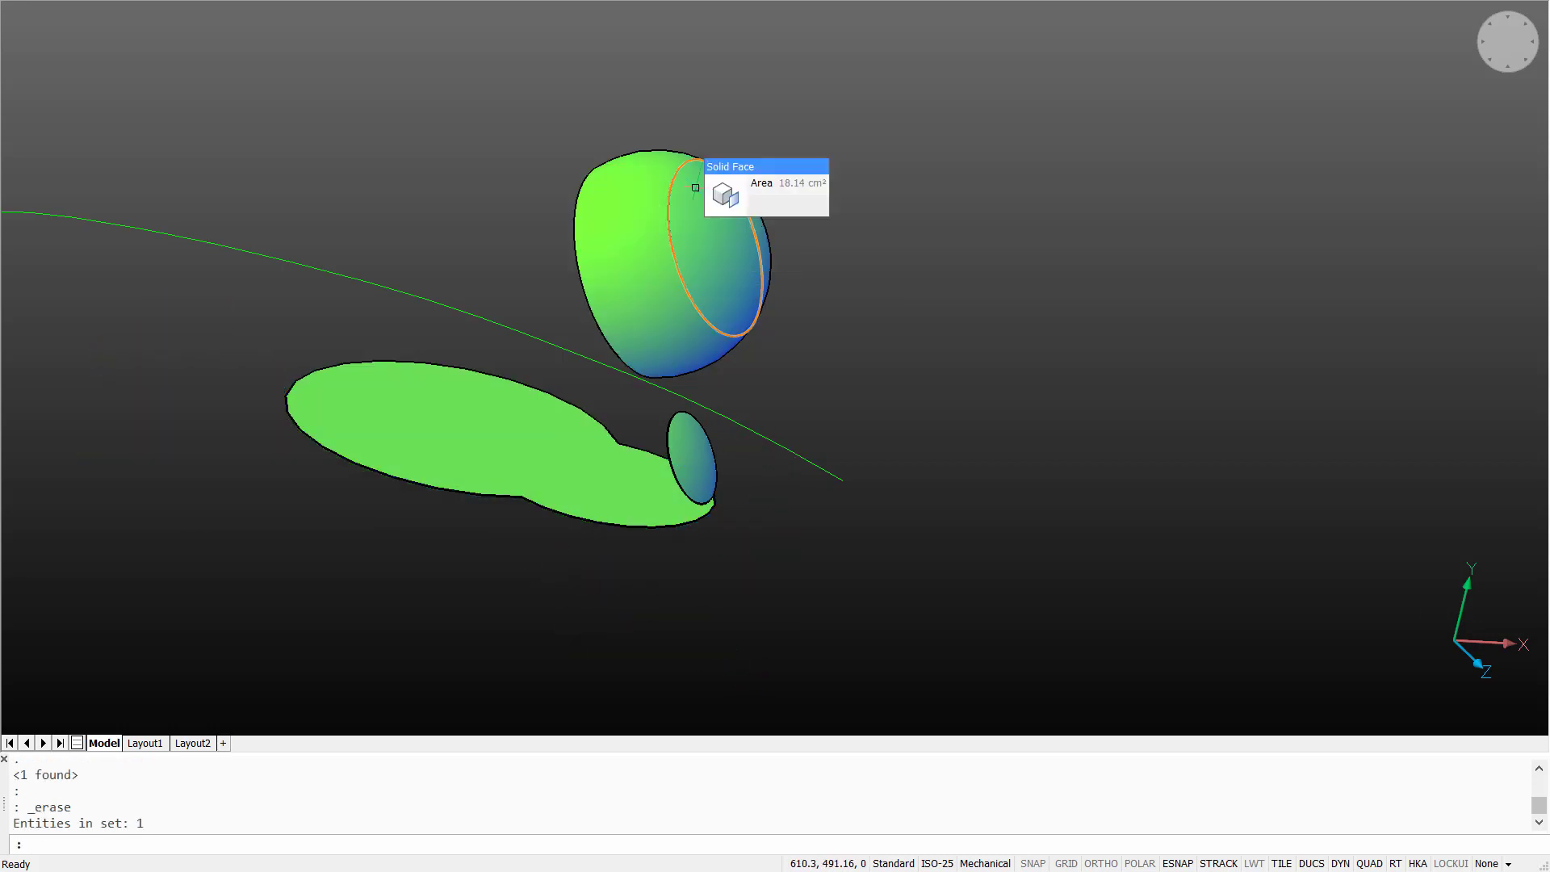
left_click(731, 201)
mouse_move(568, 218)
middle_mouse_down("shift")
mouse_move(557, 246)
mouse_move(633, 256)
mouse_move(644, 280)
middle_mouse_up("shift")
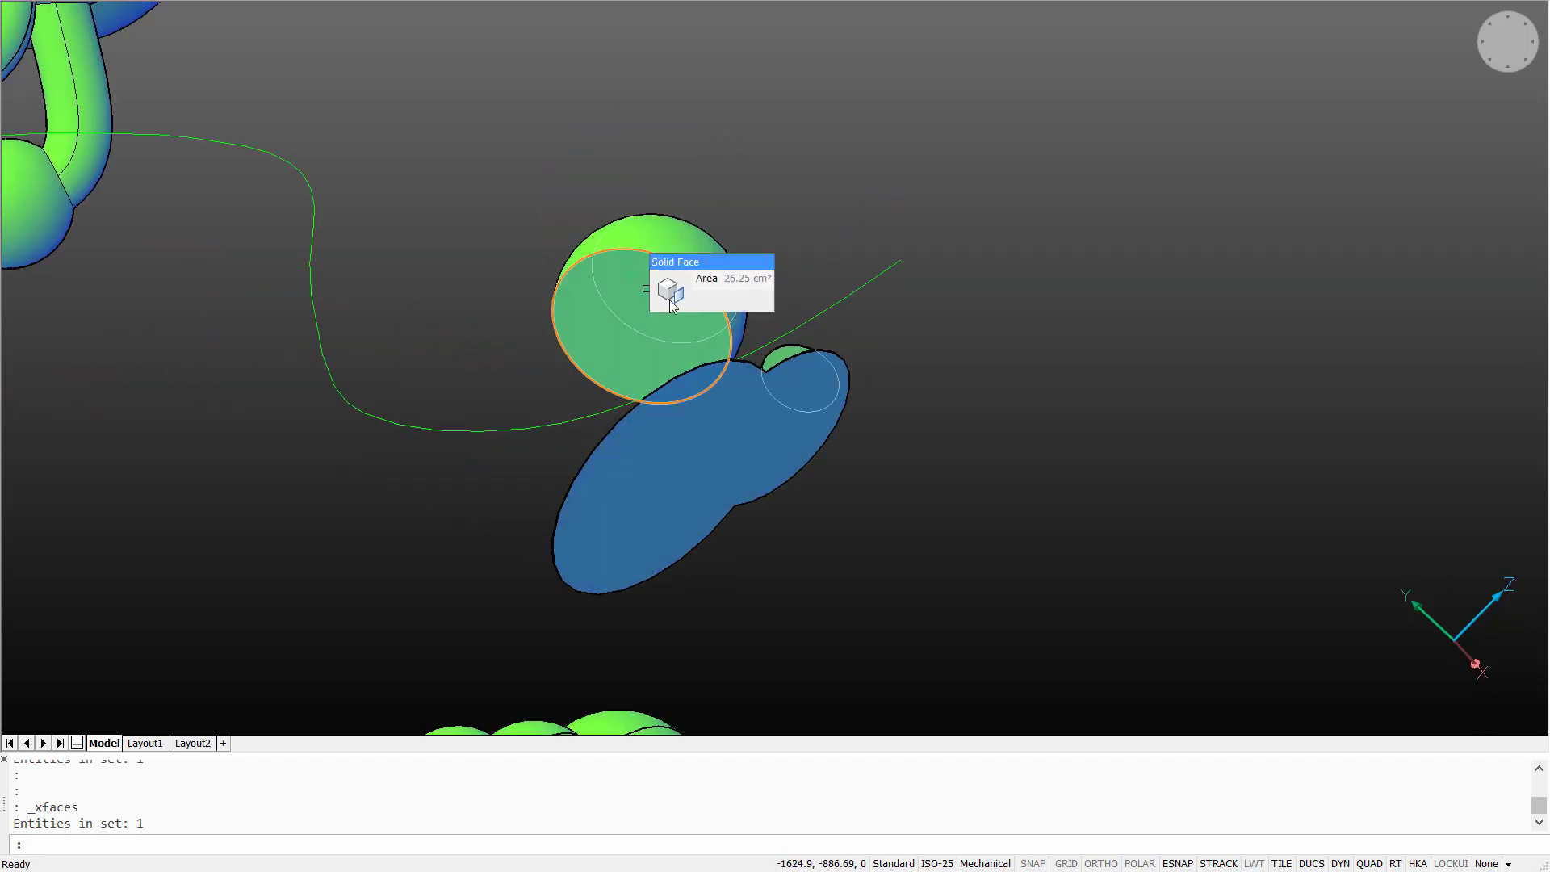
left_click(668, 240)
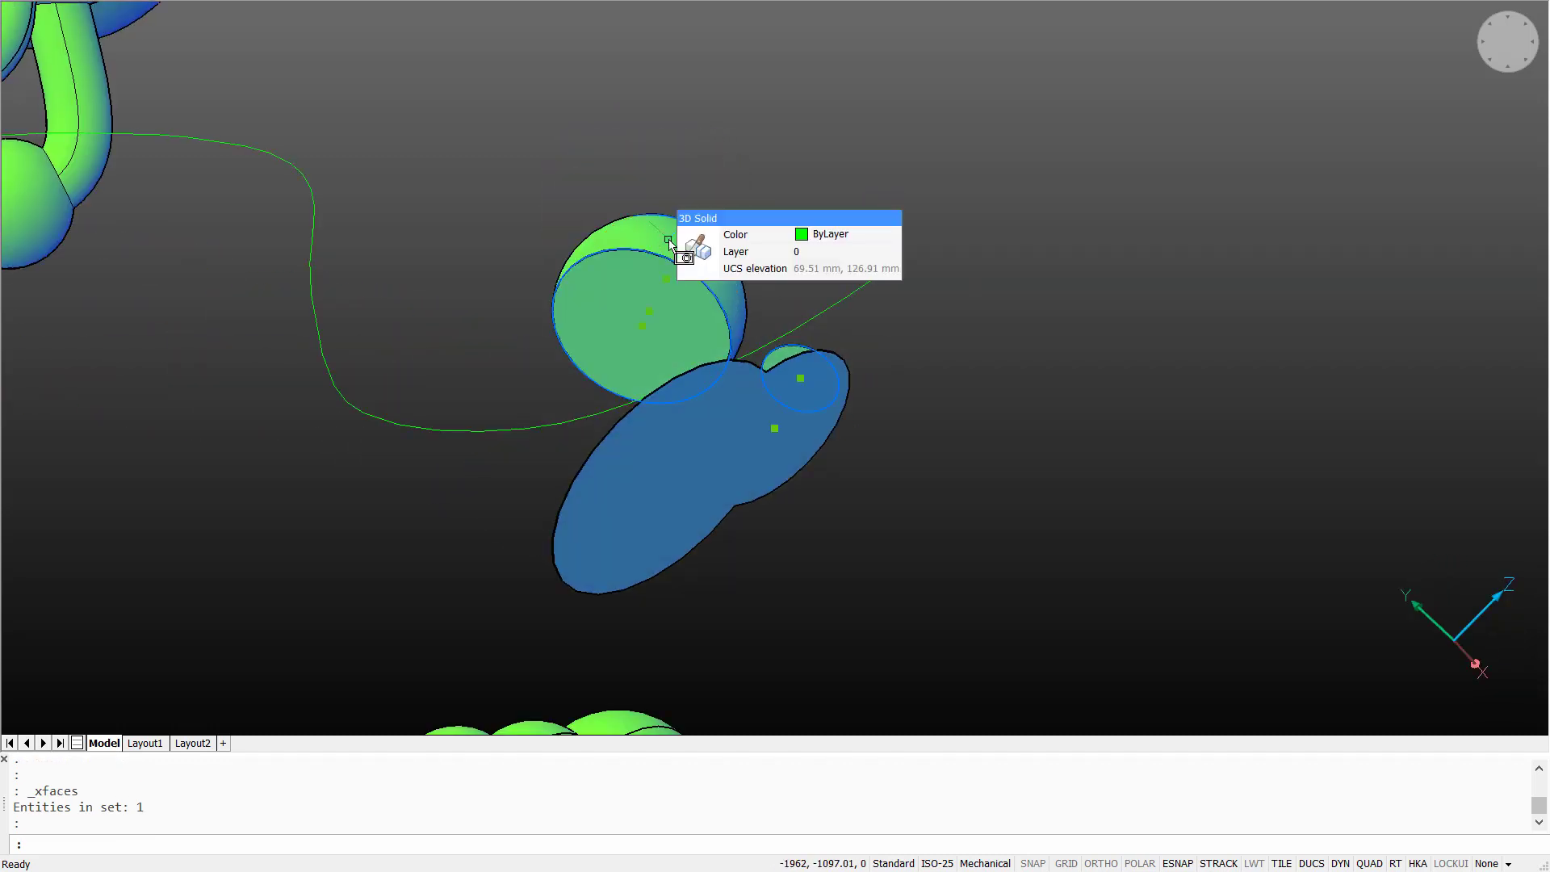
key("Delete")
mouse_move(738, 177)
middle_mouse_down("shift")
mouse_move(726, 219)
mouse_move(751, 202)
mouse_move(893, 249)
mouse_move(906, 309)
mouse_move(875, 364)
mouse_move(875, 567)
middle_mouse_up("shift")
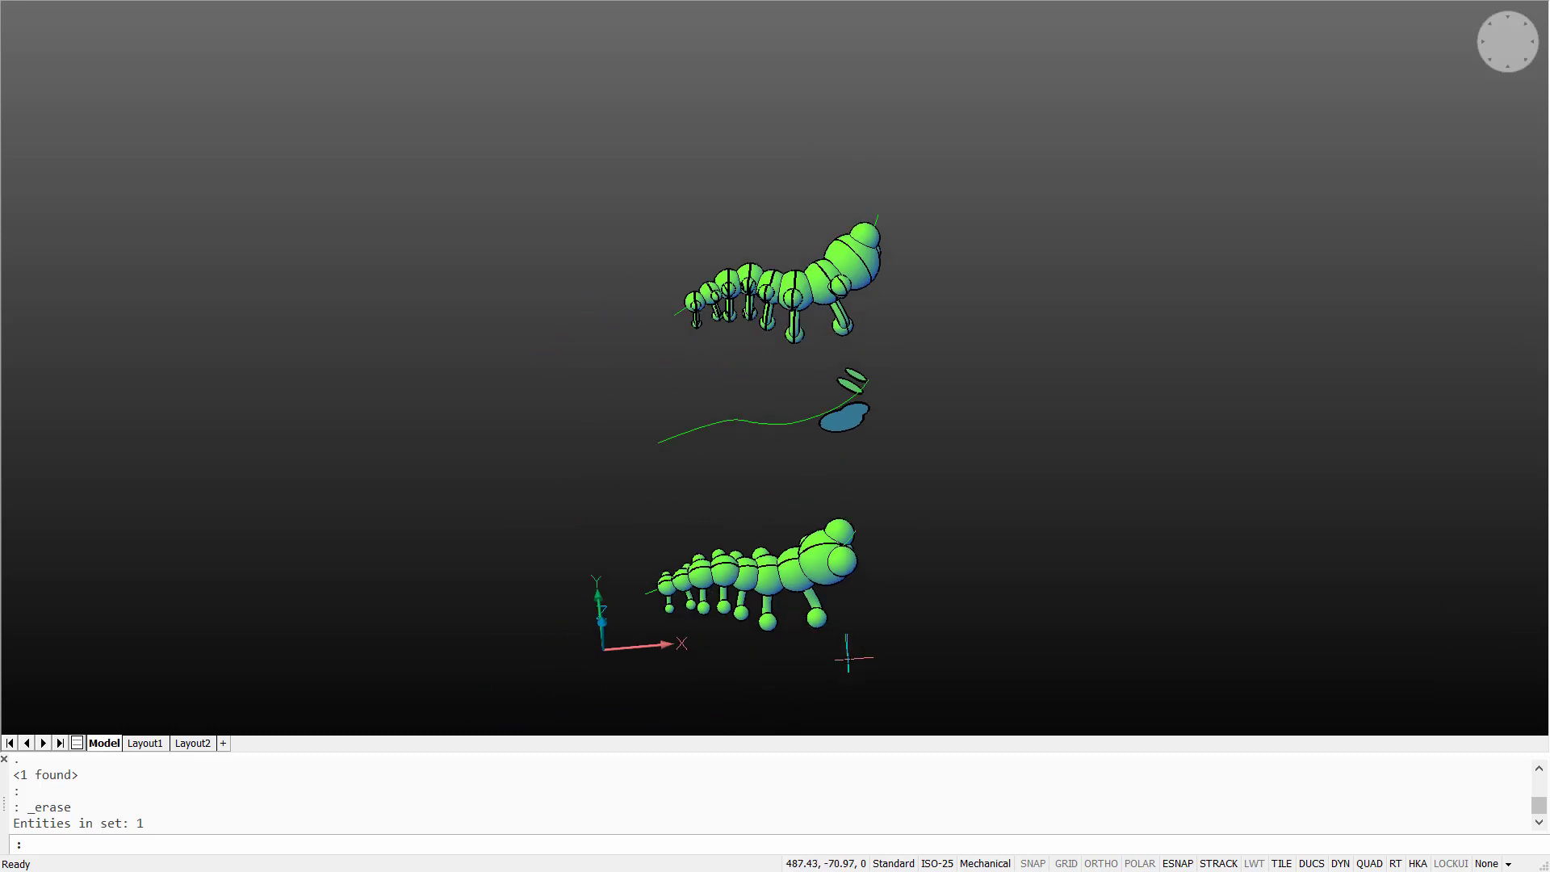
- Extract the lower solid's faces and erase the green solid, leaving the blue base
left_click(854, 651)
middle_click_drag(854, 651, 814, 591, "shift")
scroll(814, 591, "up", 5)
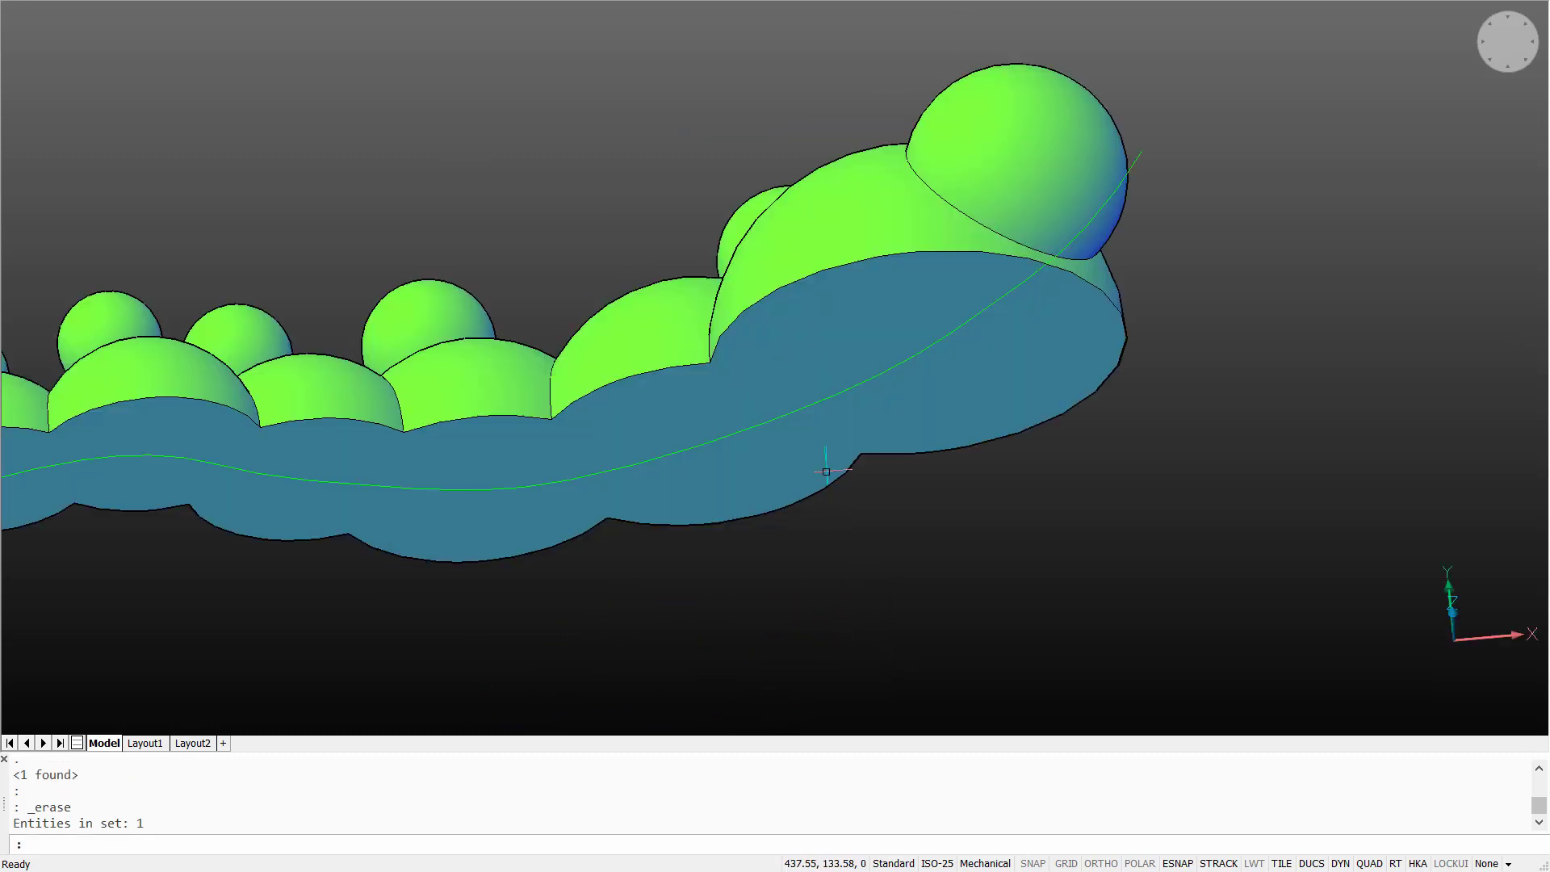
left_click(872, 450)
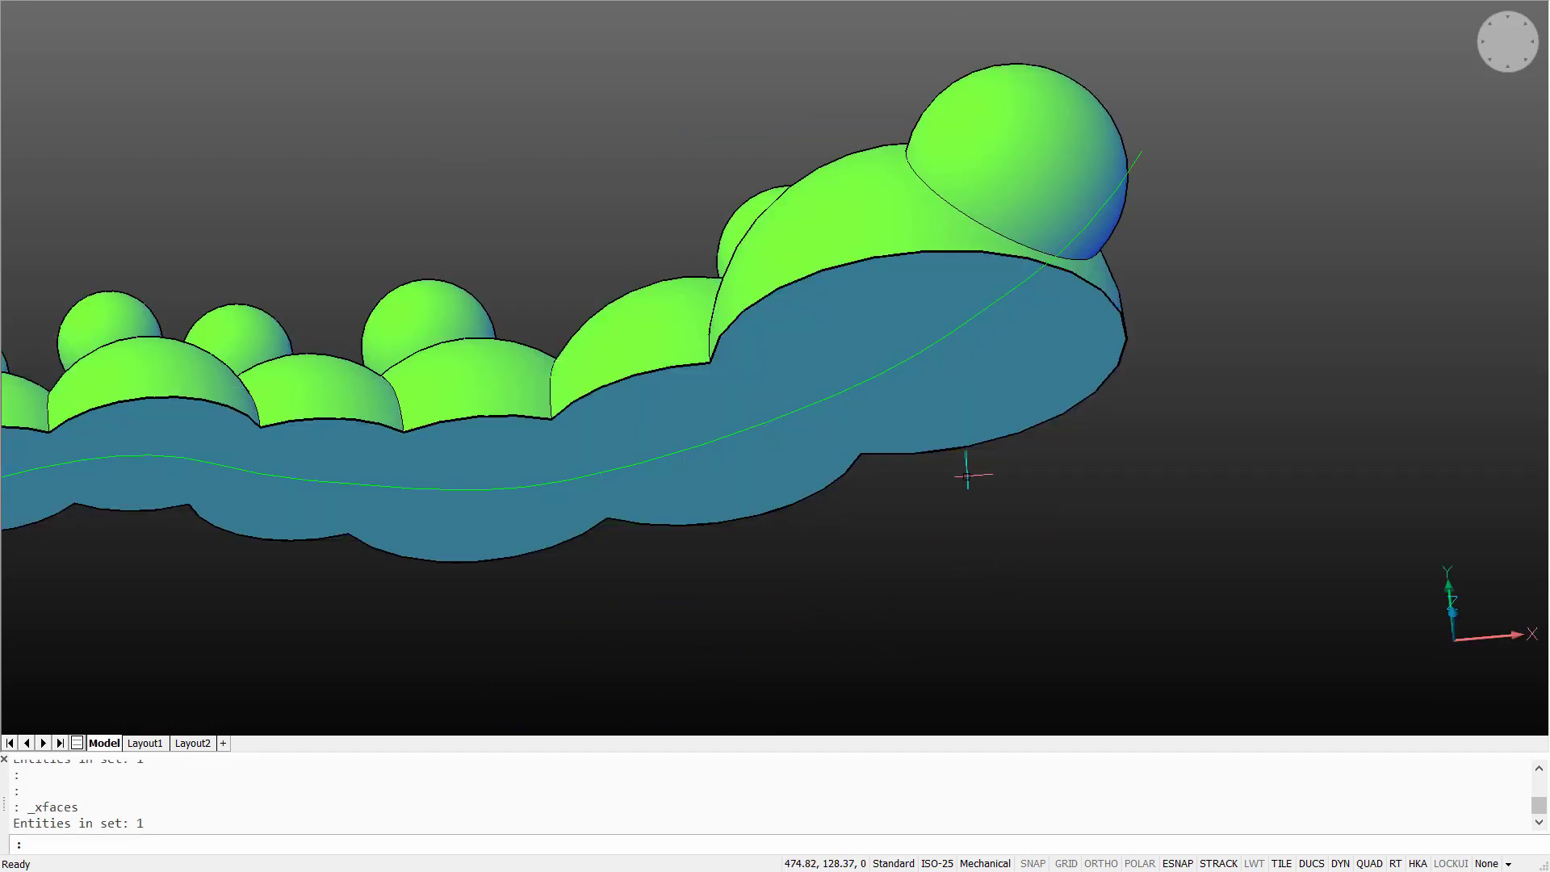
left_click(887, 69)
left_click(817, 184)
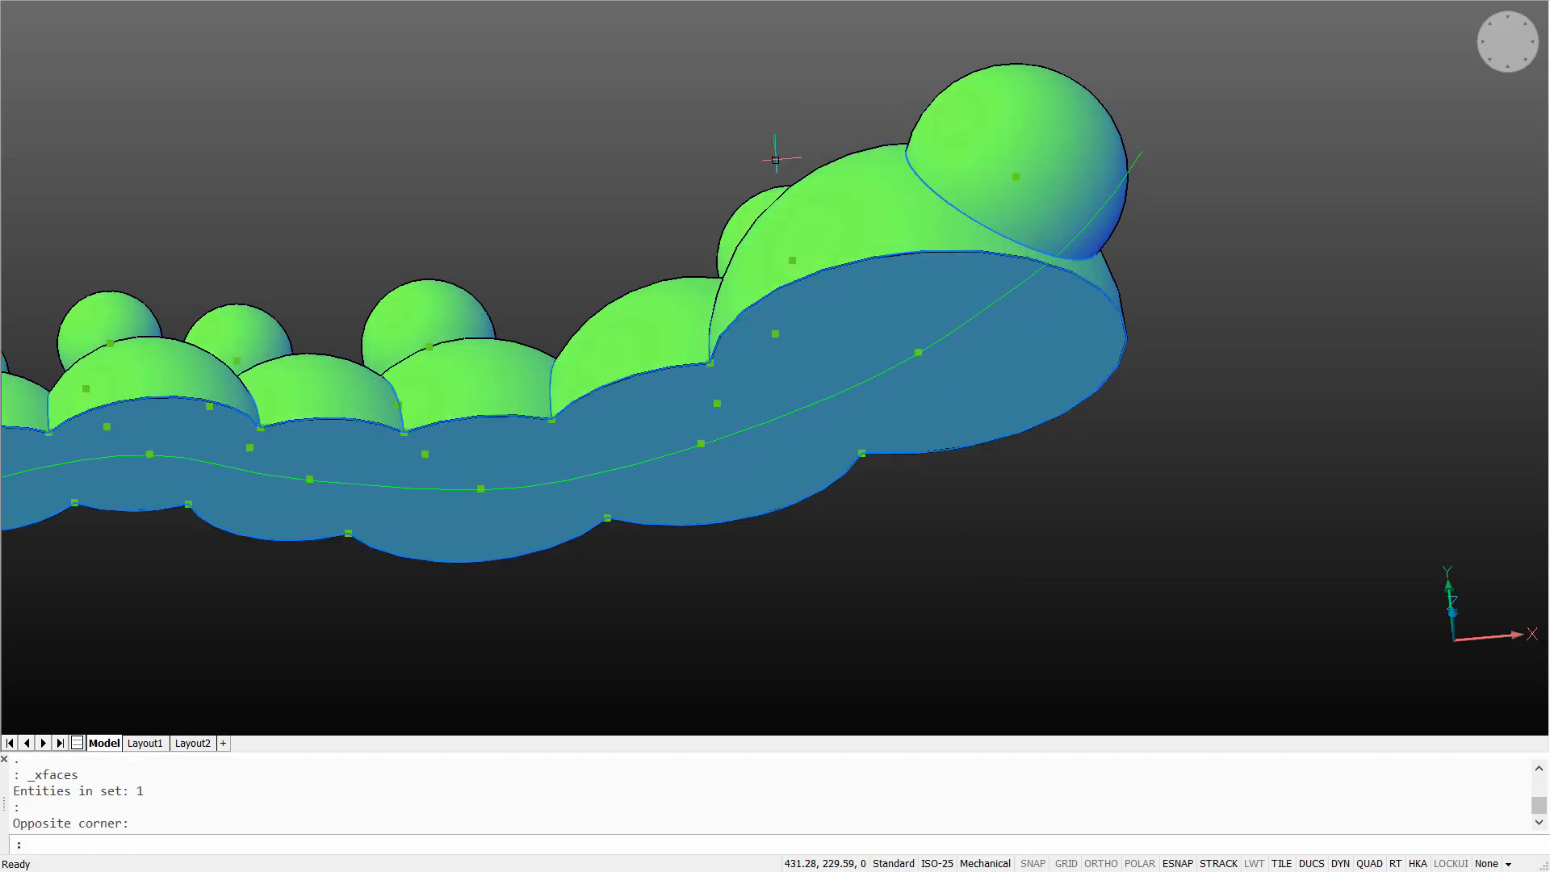
key("Delete")
- Delete the eight whole caterpillar body solids
scroll(654, 202, "down", 3)
scroll(654, 202, "down", 3)
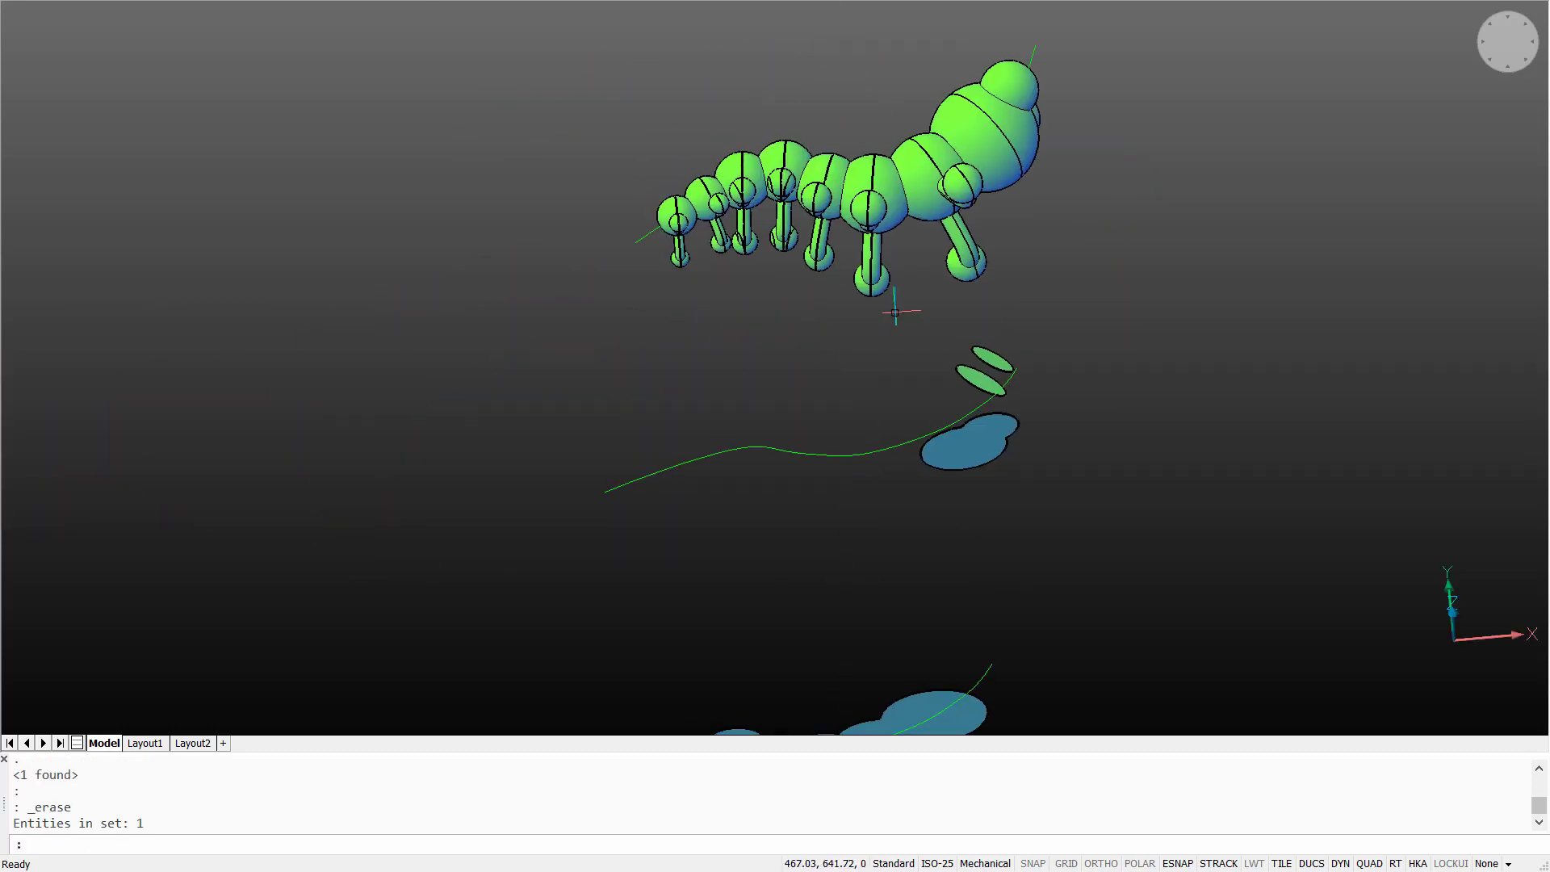
scroll(130, 636, "up", 3)
left_click(130, 636)
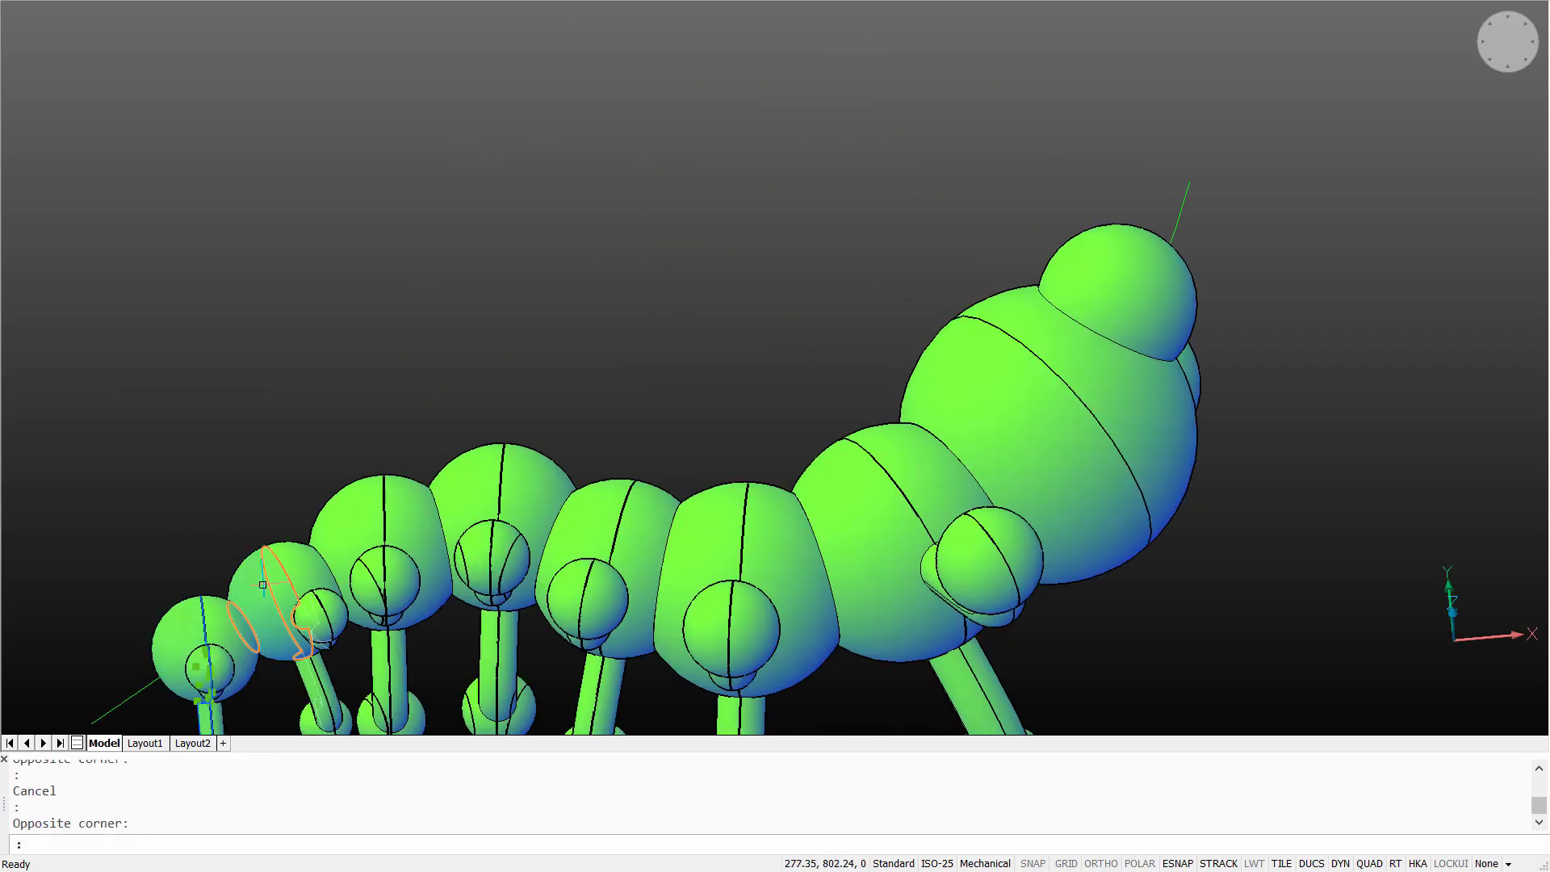
left_click(339, 525)
left_click(489, 492)
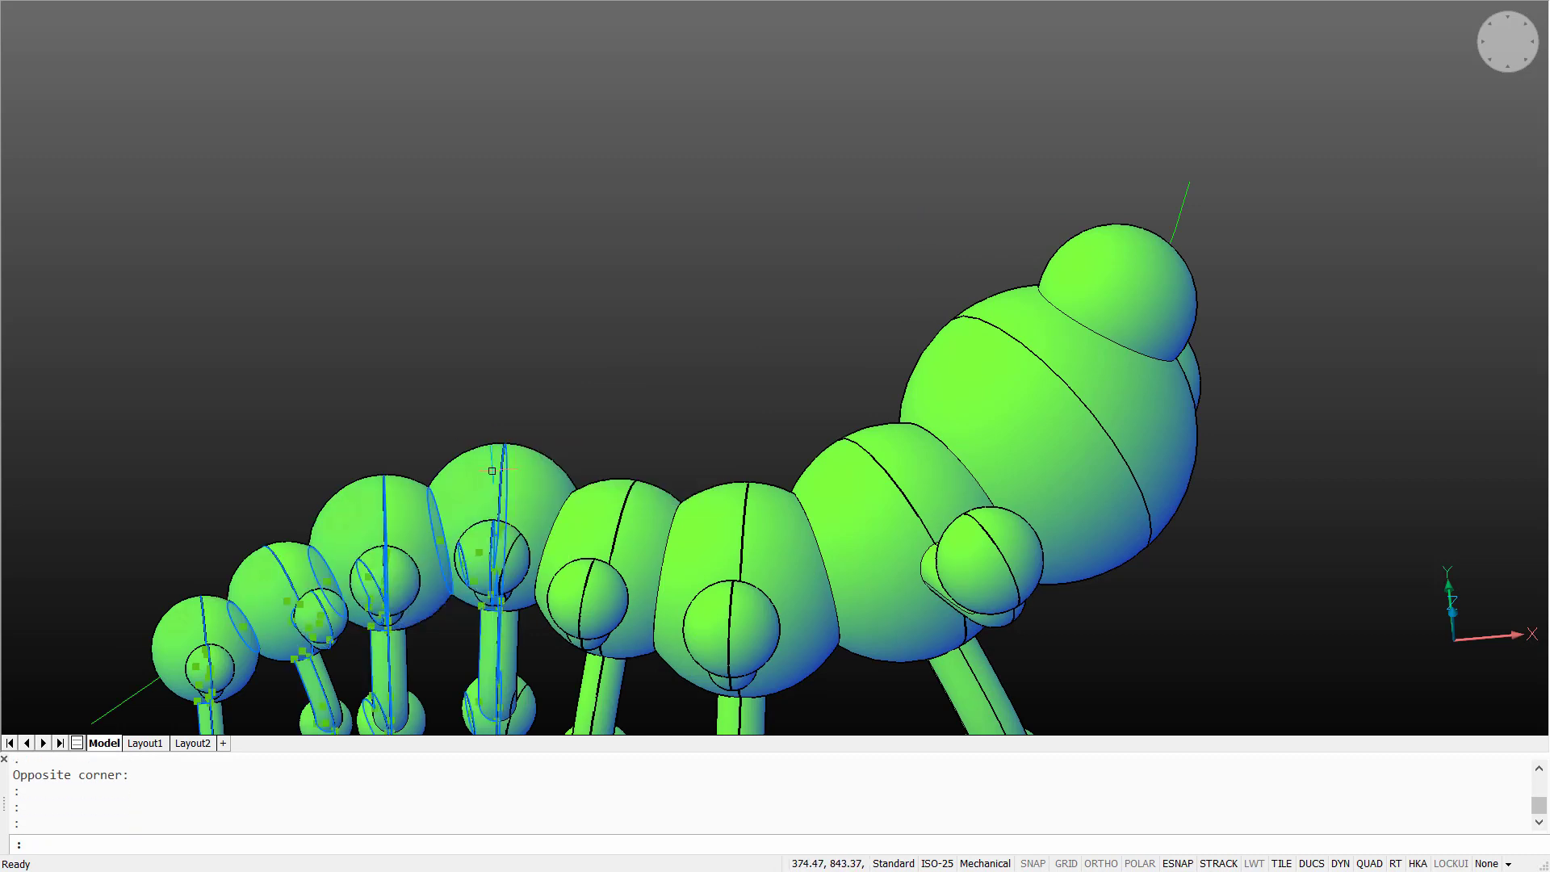
left_click(602, 519)
left_click(699, 526)
left_click(831, 495)
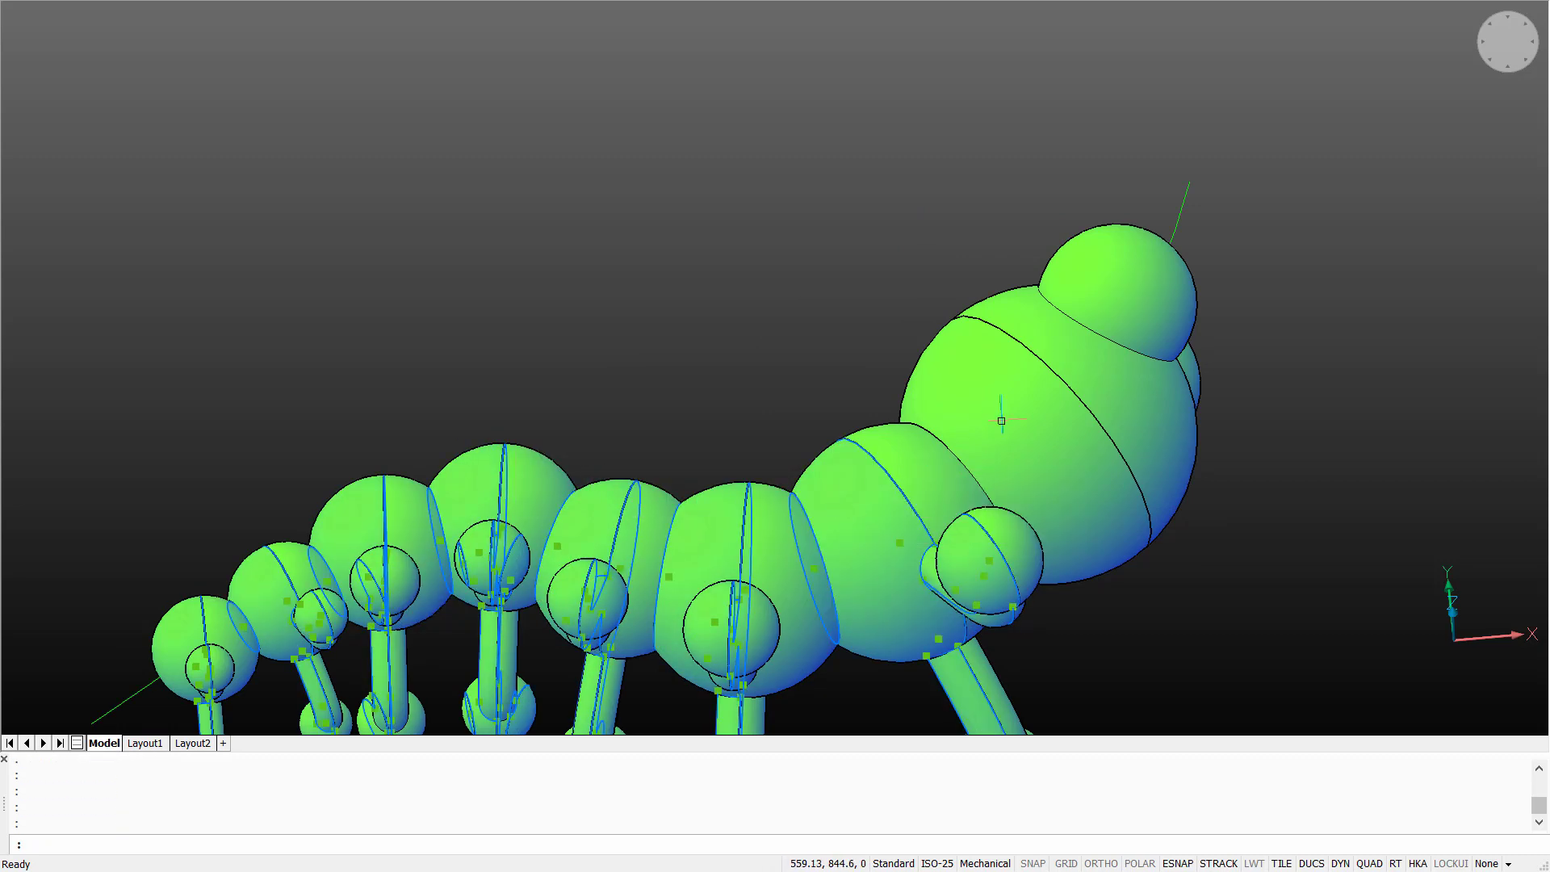
left_click(1004, 409)
key("Delete")
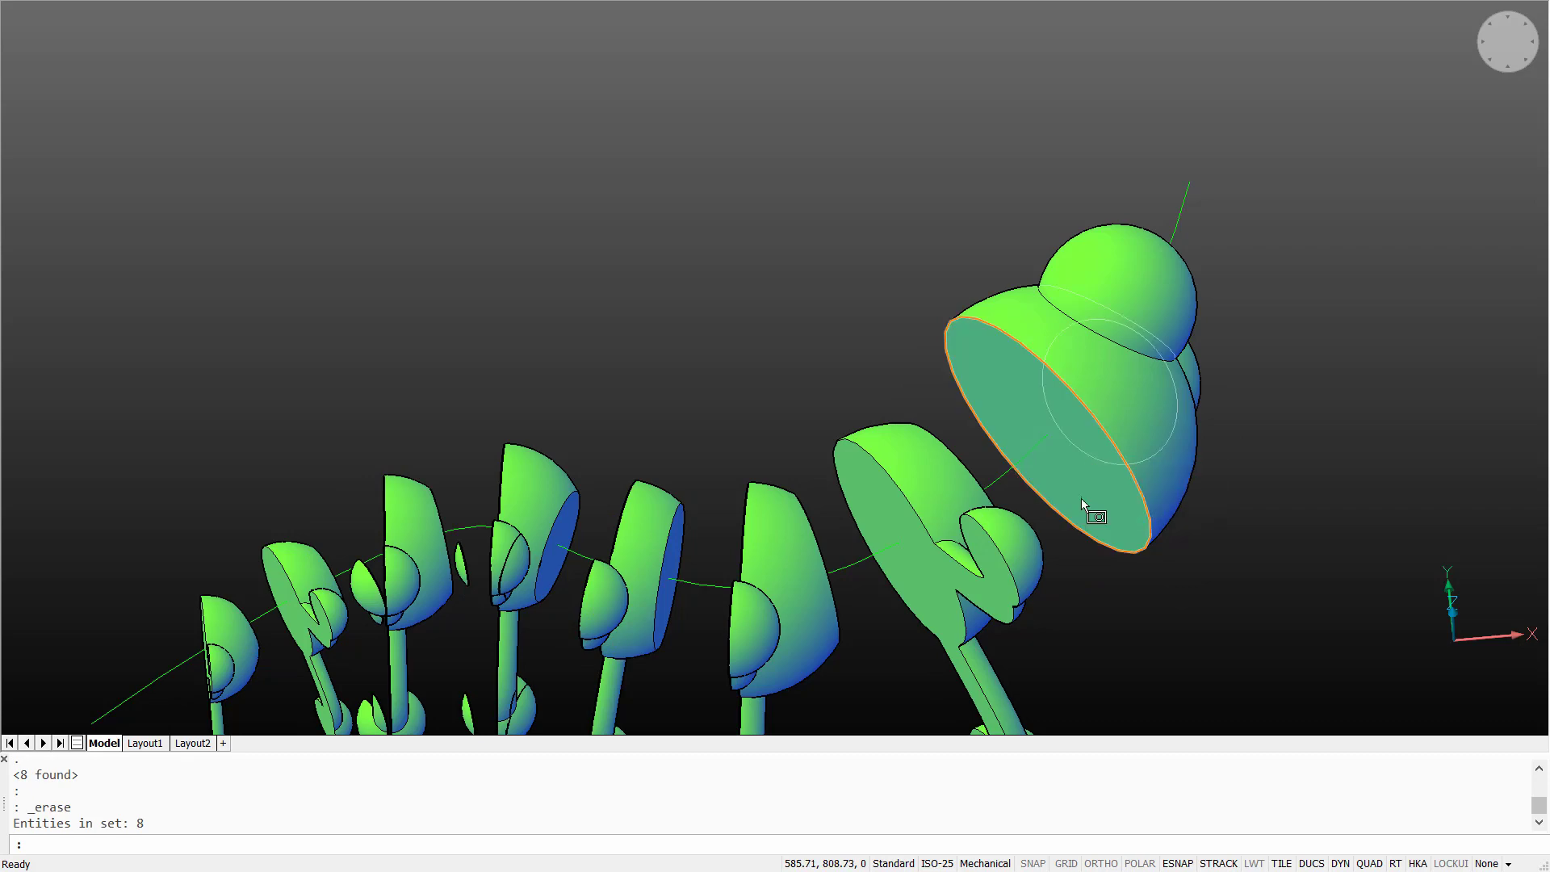
- Extract the faces of the eight remaining slabs and turn Clean Screen off
middle_click_drag(837, 548, 893, 397, "shift")
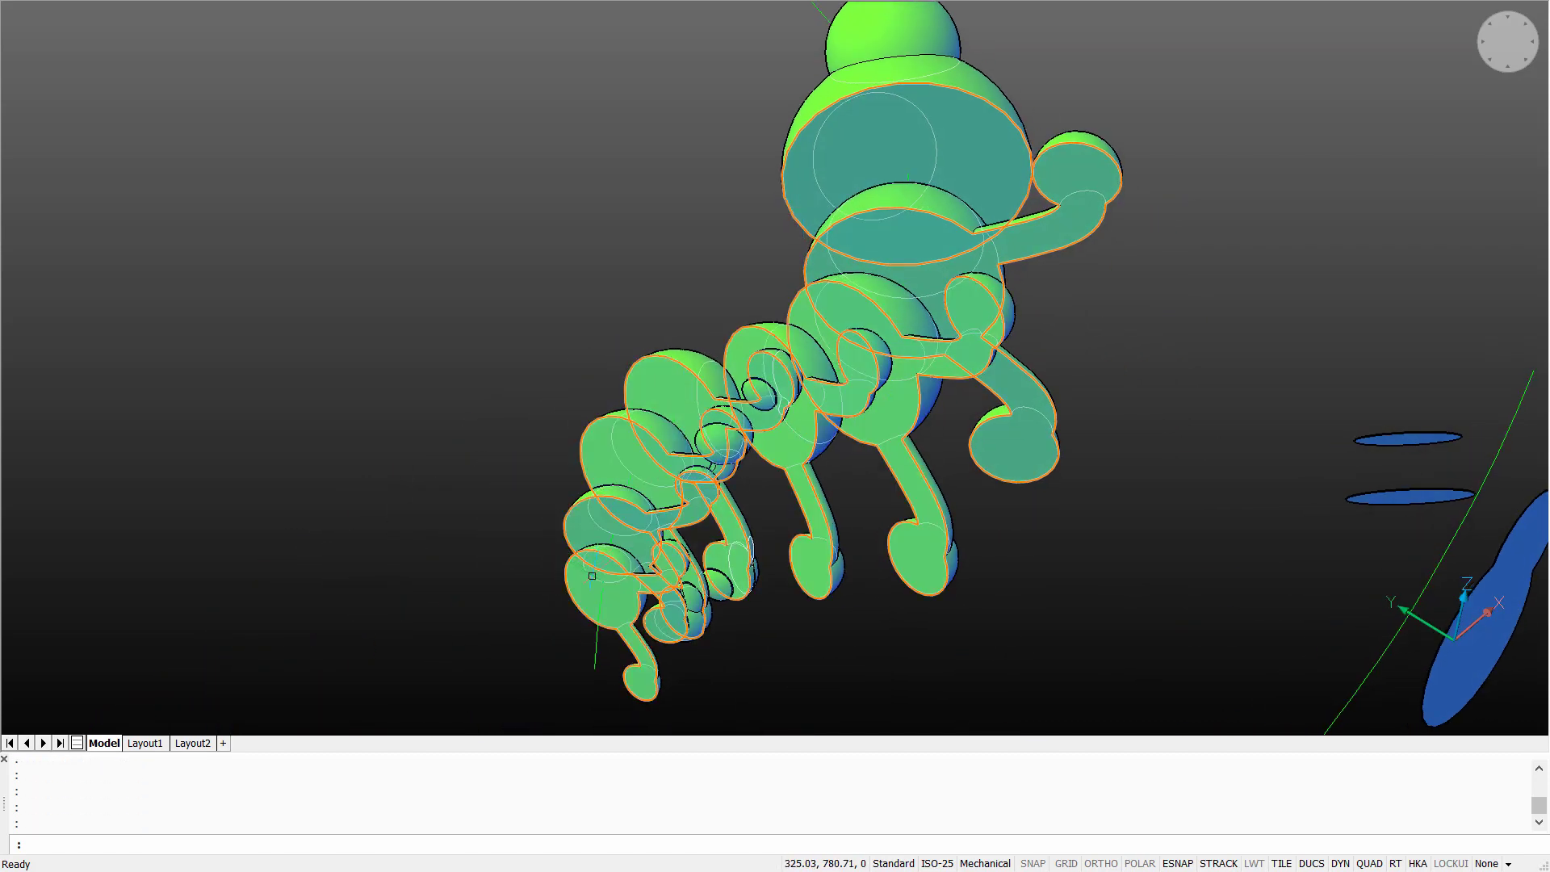
left_click(623, 588)
middle_click_drag(623, 589, 1073, 649, "shift")
key("ctrl+0")
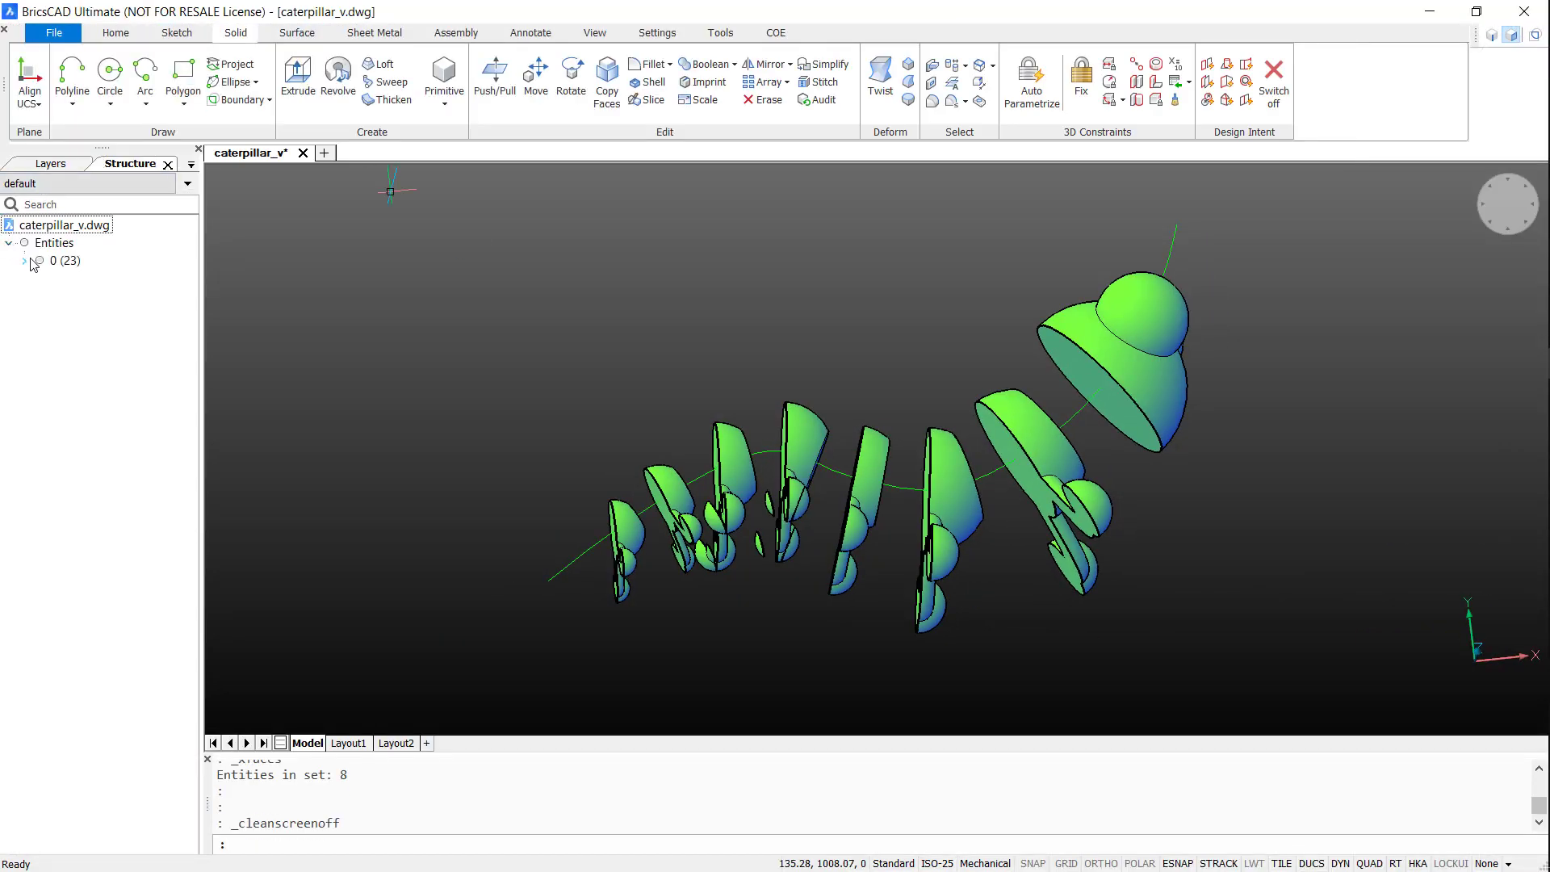
- Delete the eight 3D slab solids, leaving only 12 regions and 3 polylines
left_click(104, 299)
key("Delete")
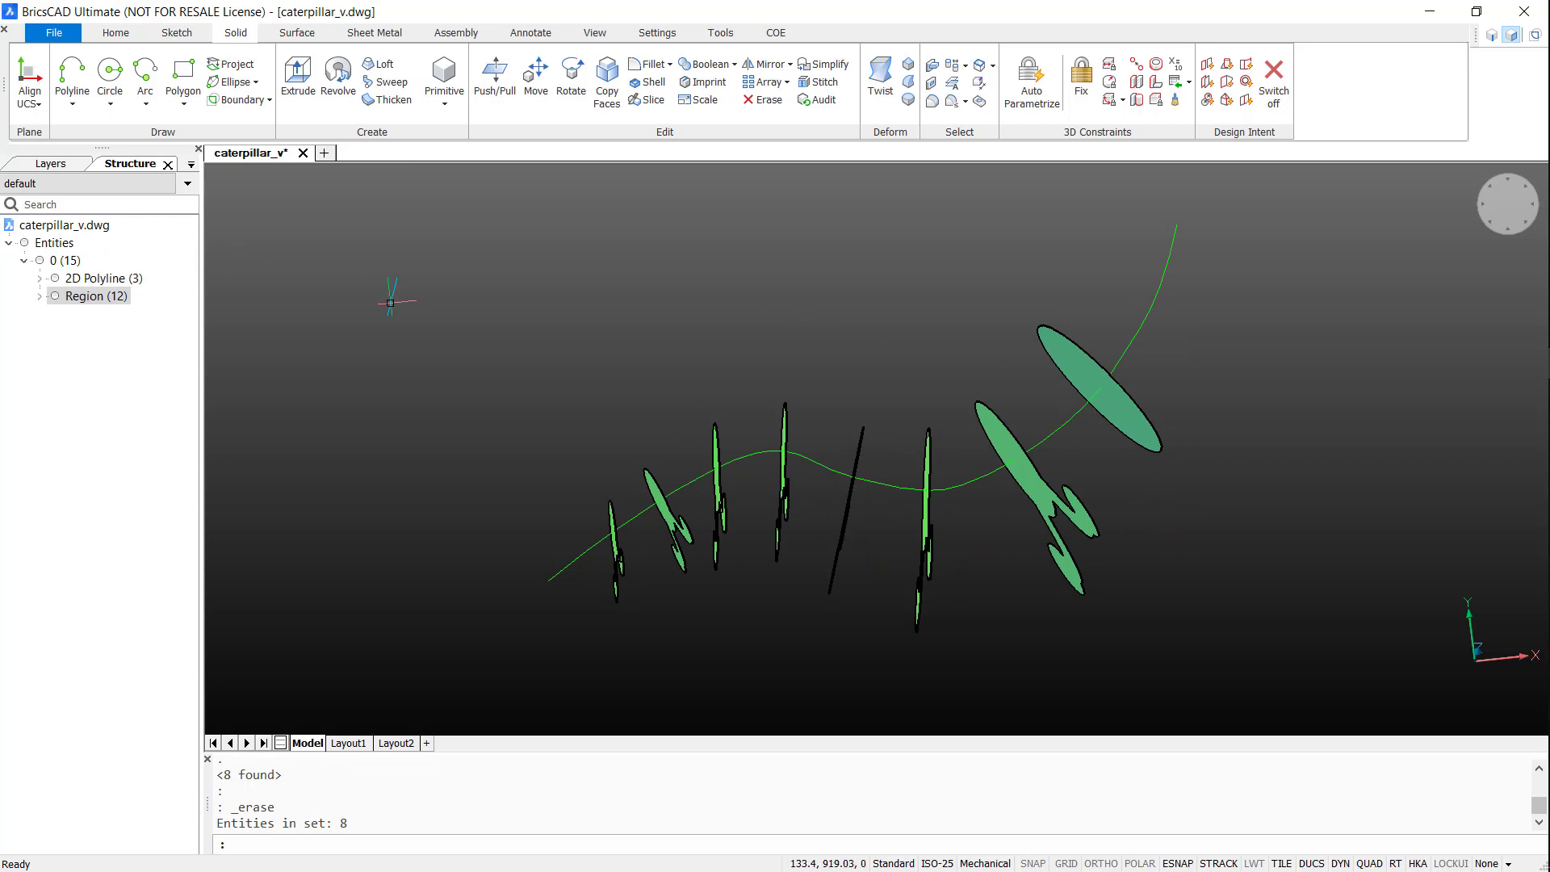
key("ctrl+0")
mouse_move(957, 390)
middle_mouse_down("shift")
mouse_move(1028, 489)
mouse_move(1028, 473)
middle_mouse_up("shift")
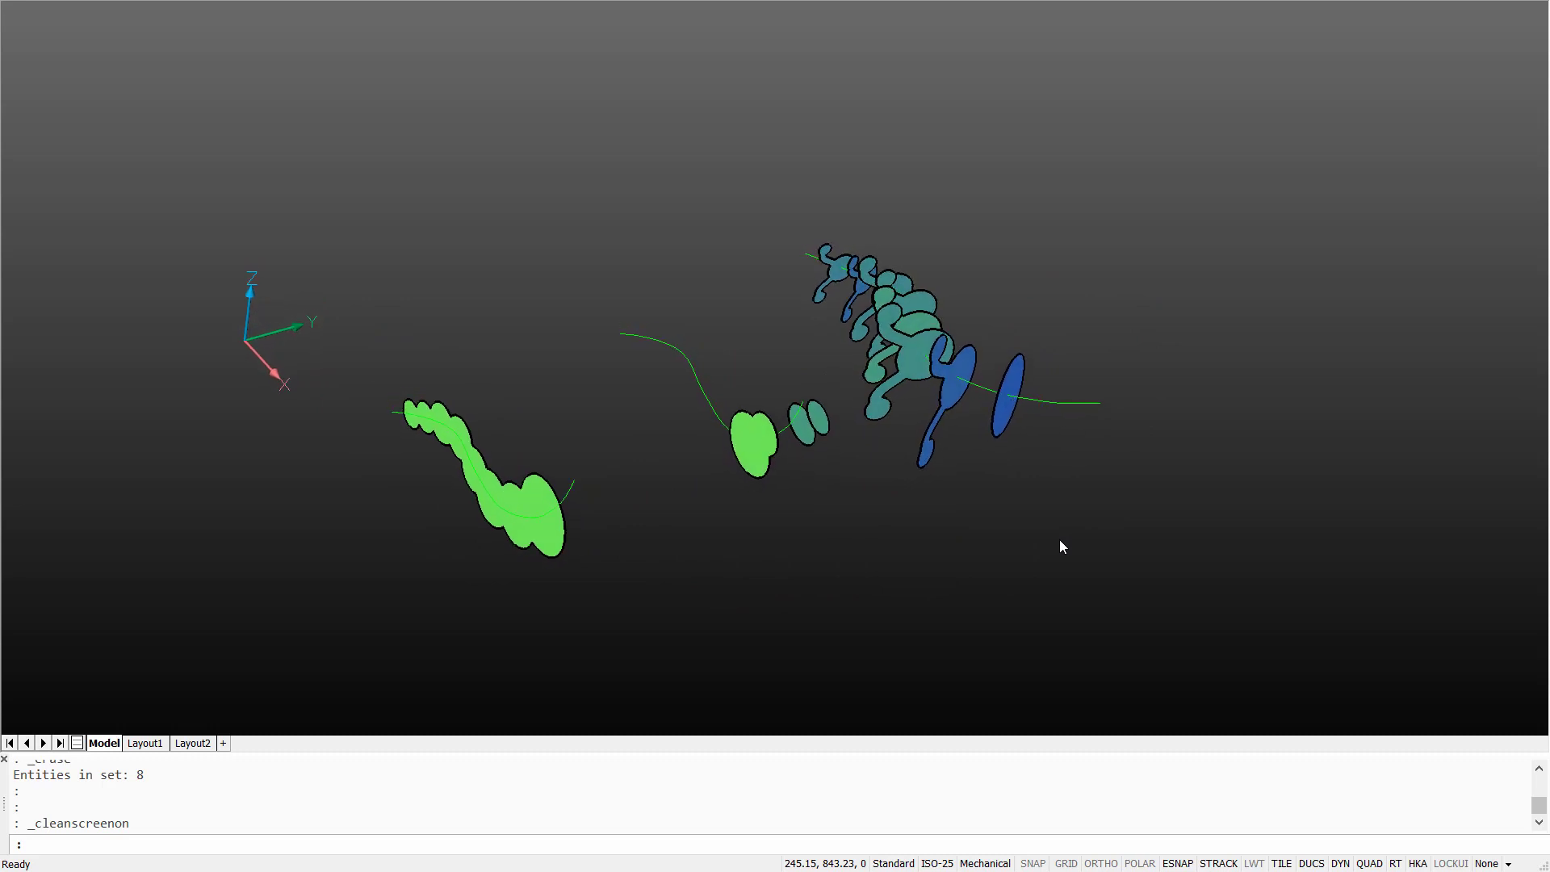
- Copy all cross-section regions and curves from the curve endpoint as a second set
left_click(1191, 604)
left_click(370, 183)
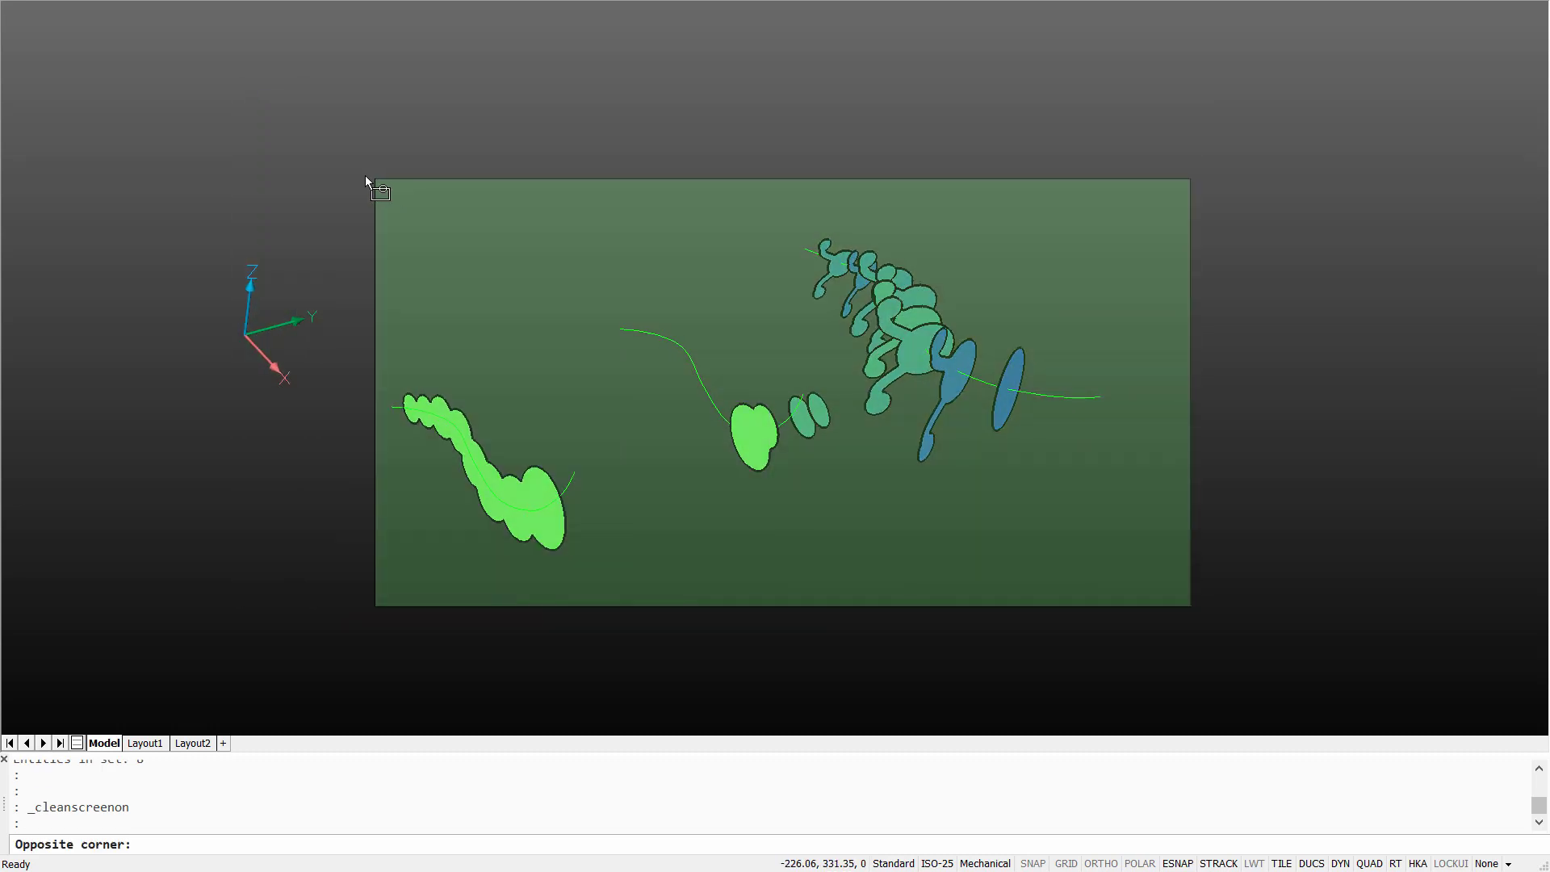
type("COPY")
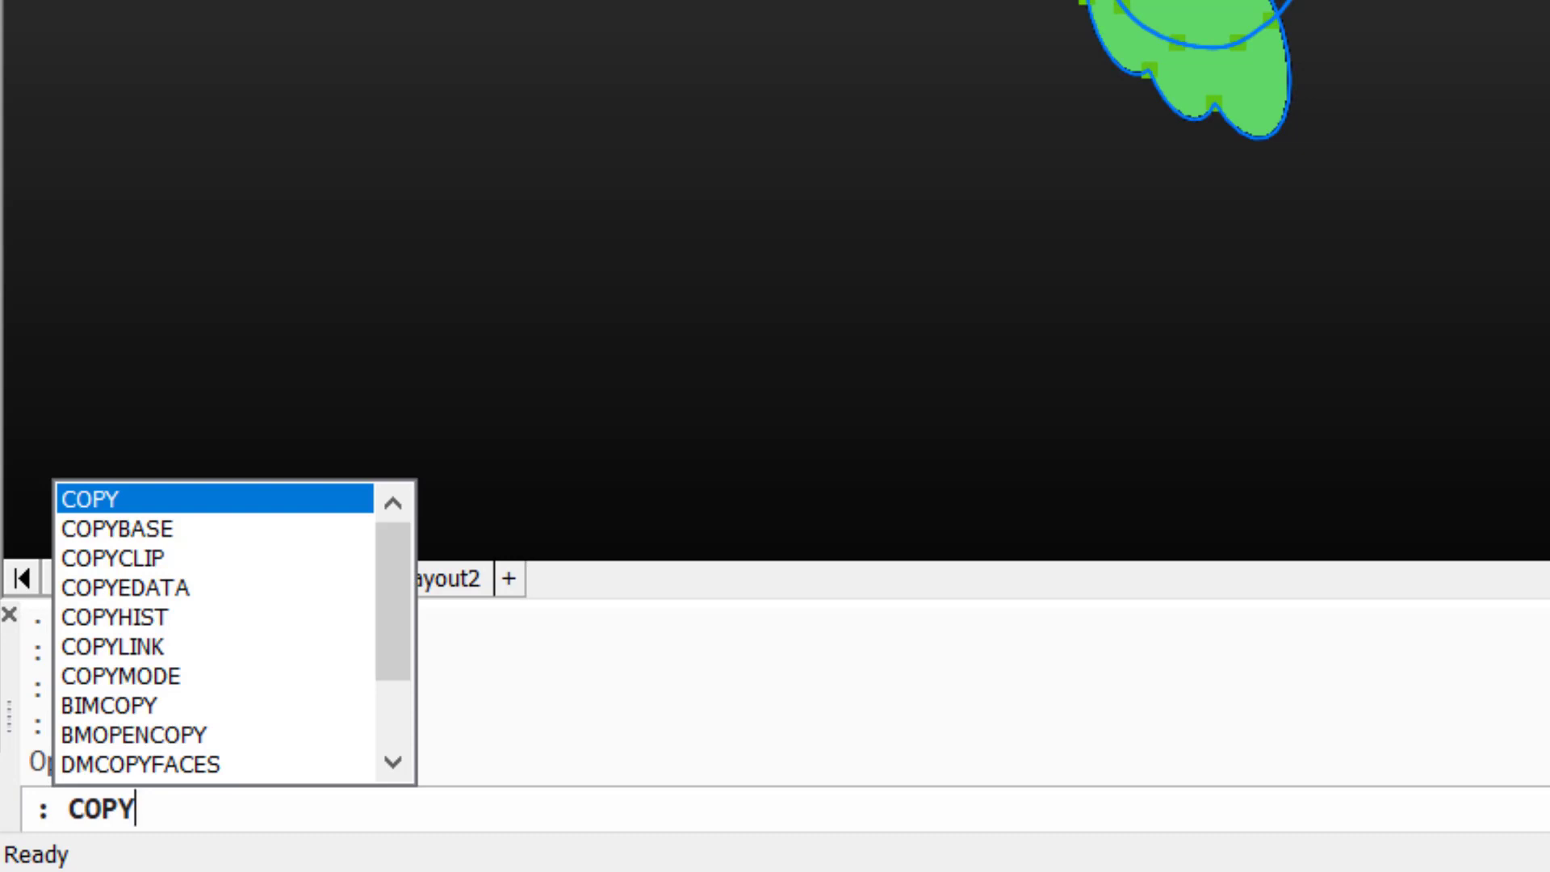
key("Return")
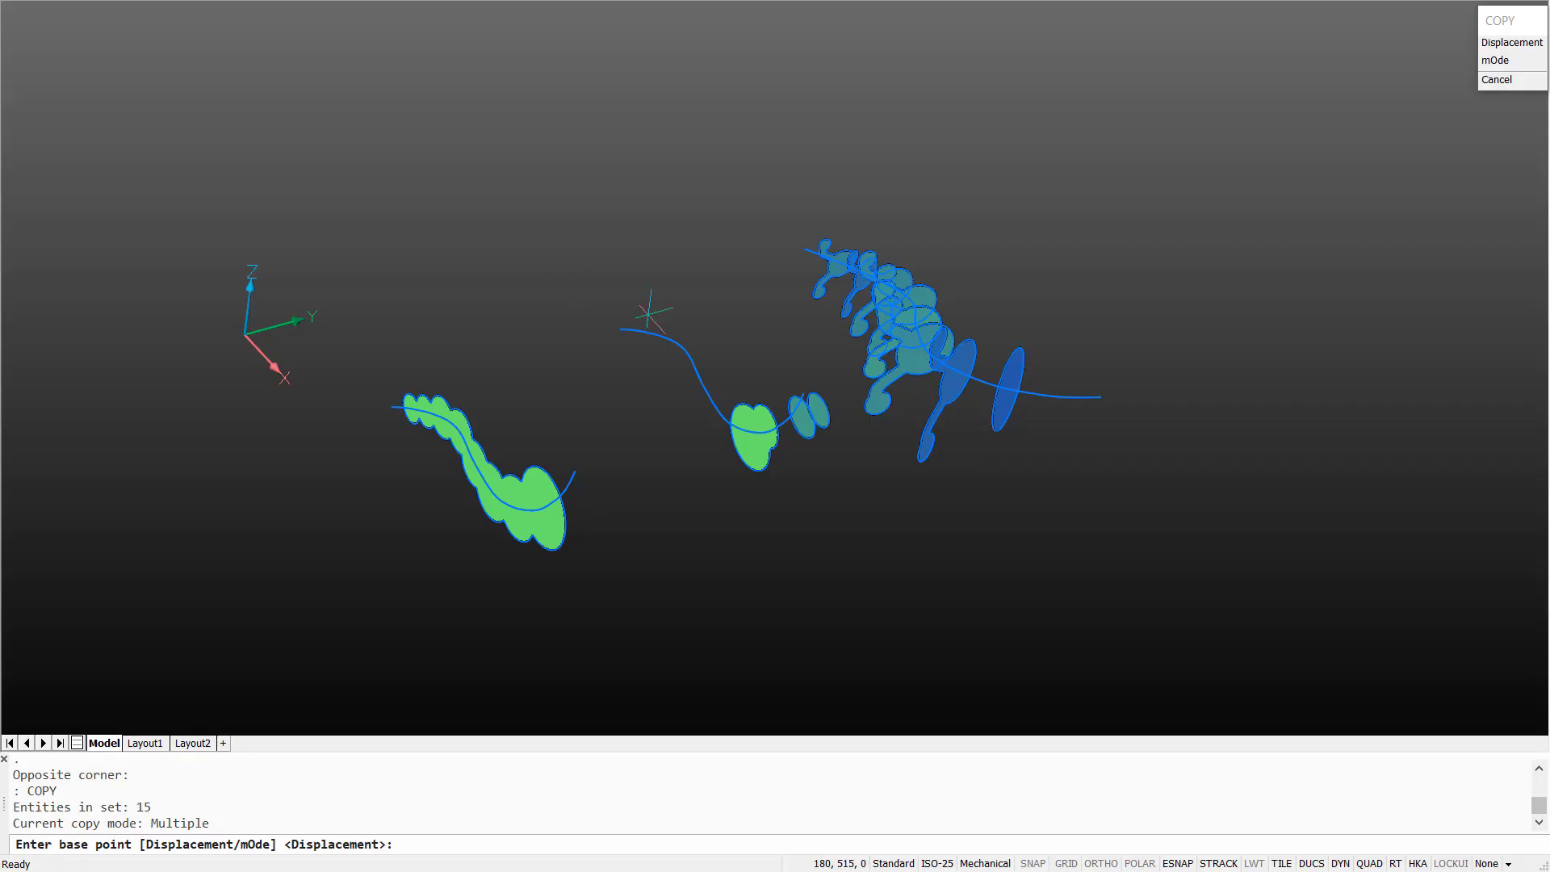
left_click(620, 329)
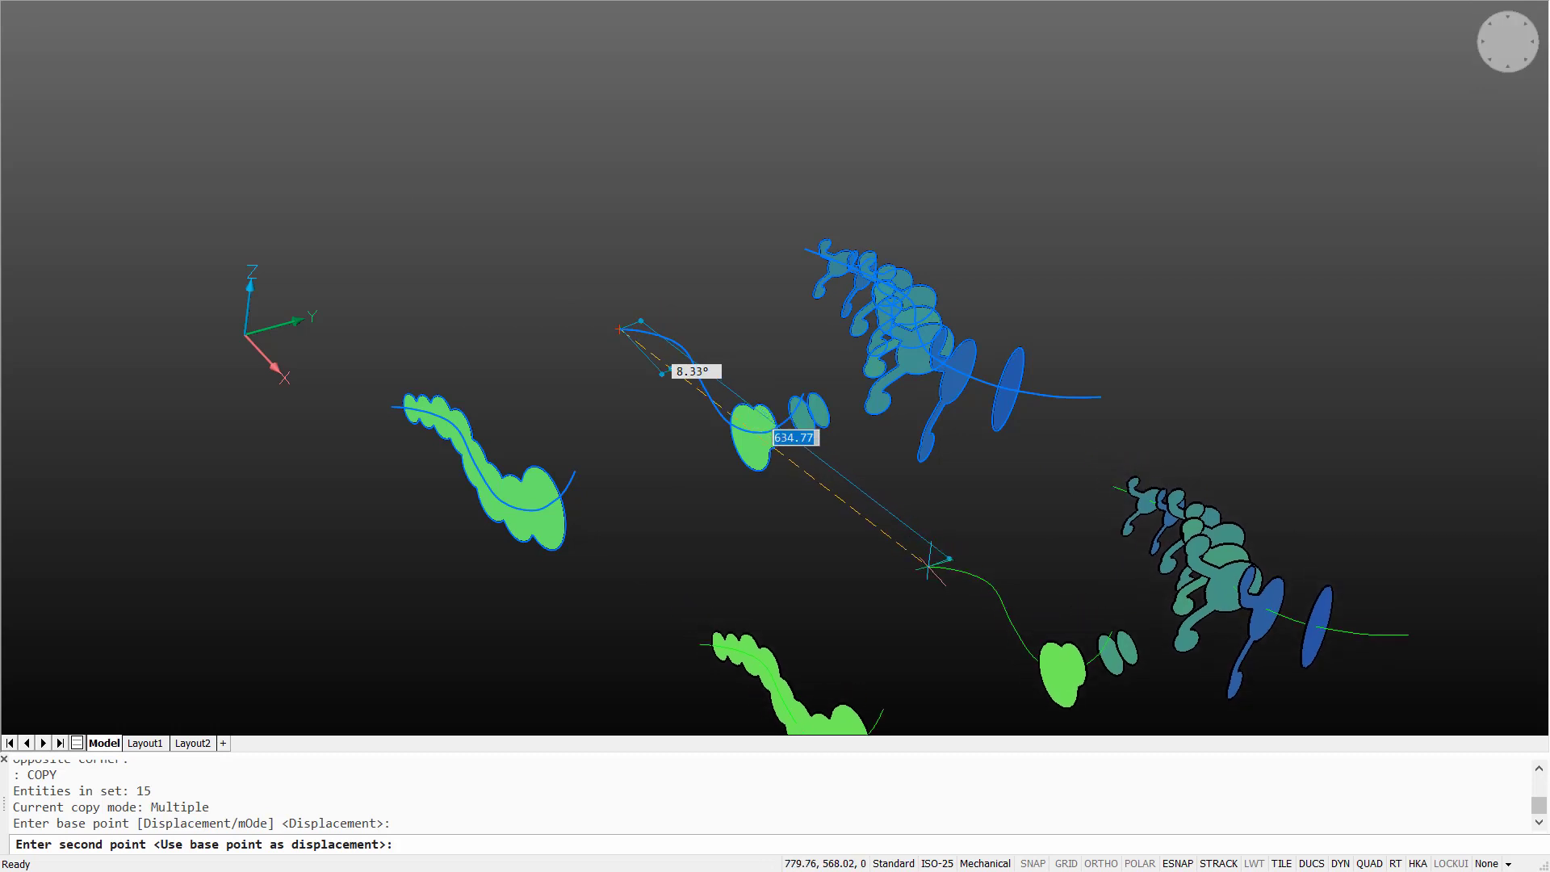
key("Tab")
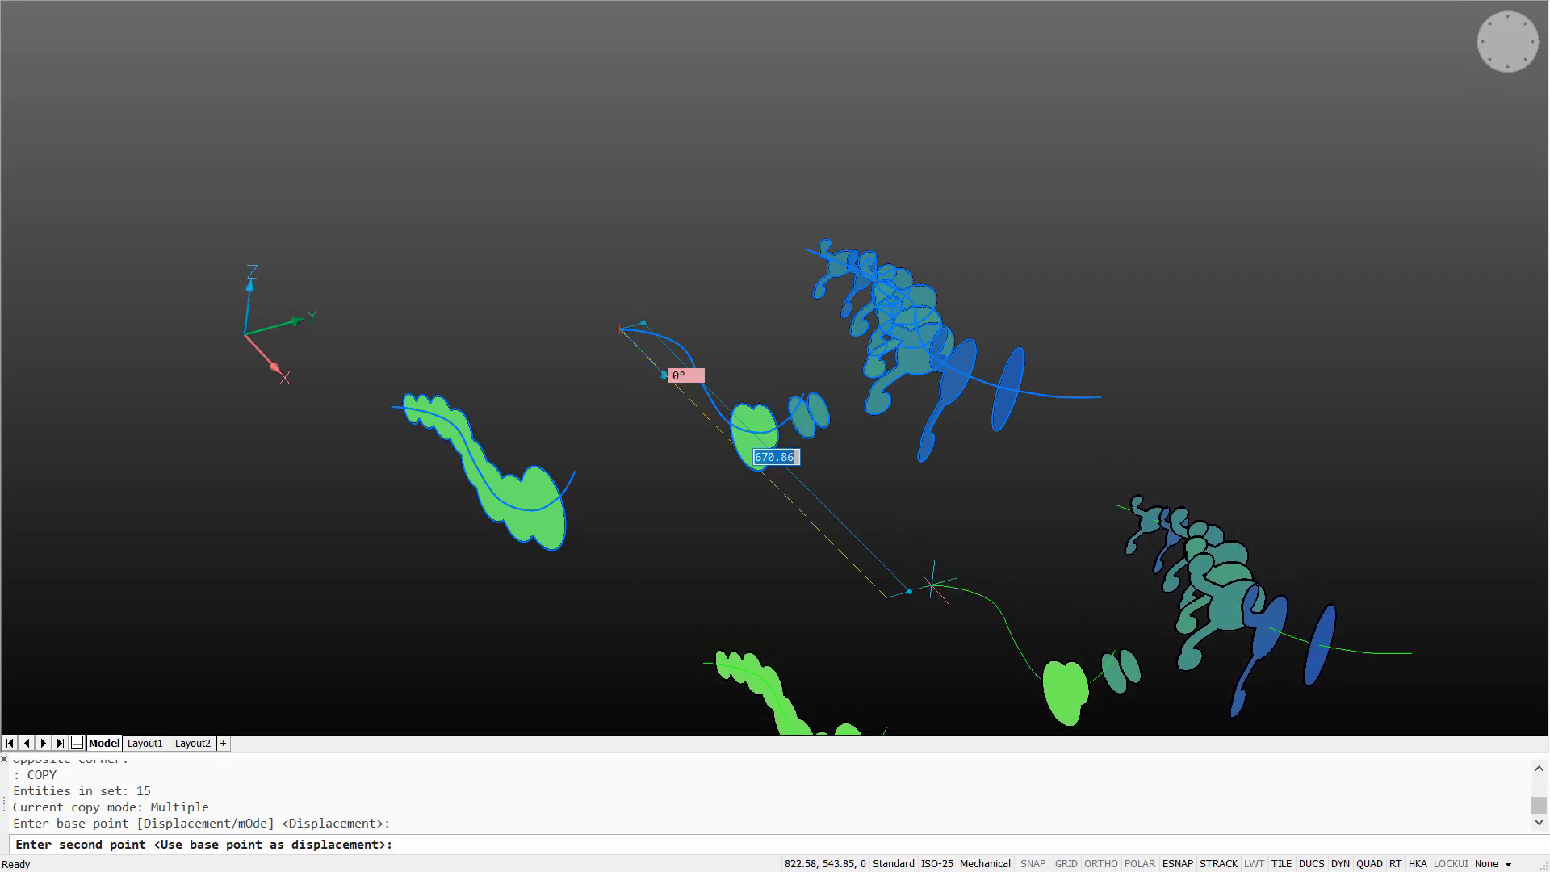
key("Return")
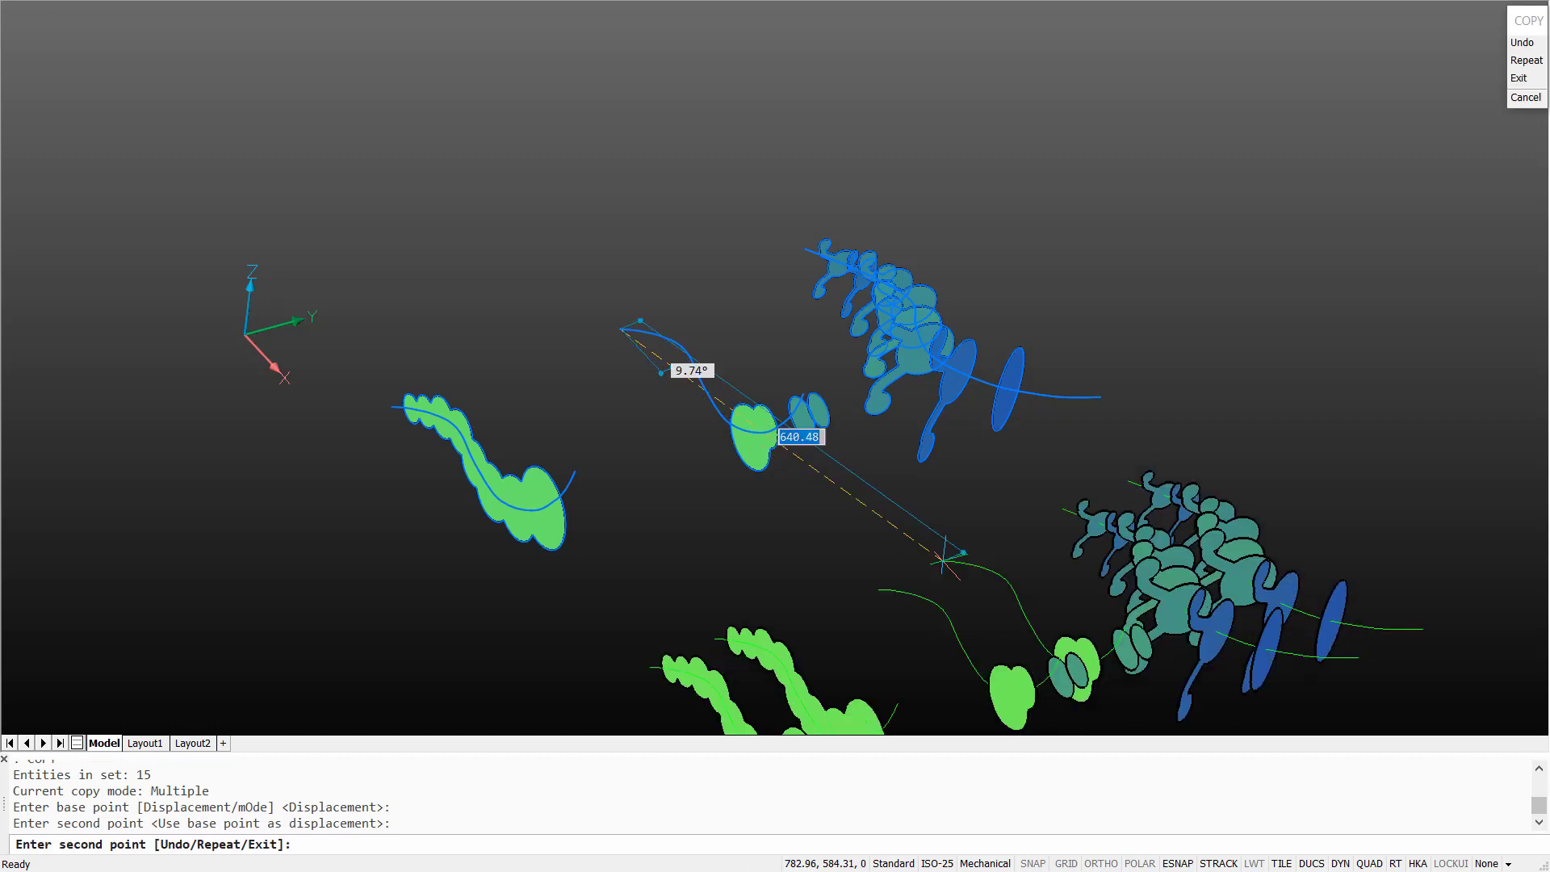
key("Return")
scroll(903, 565, "down", 3)
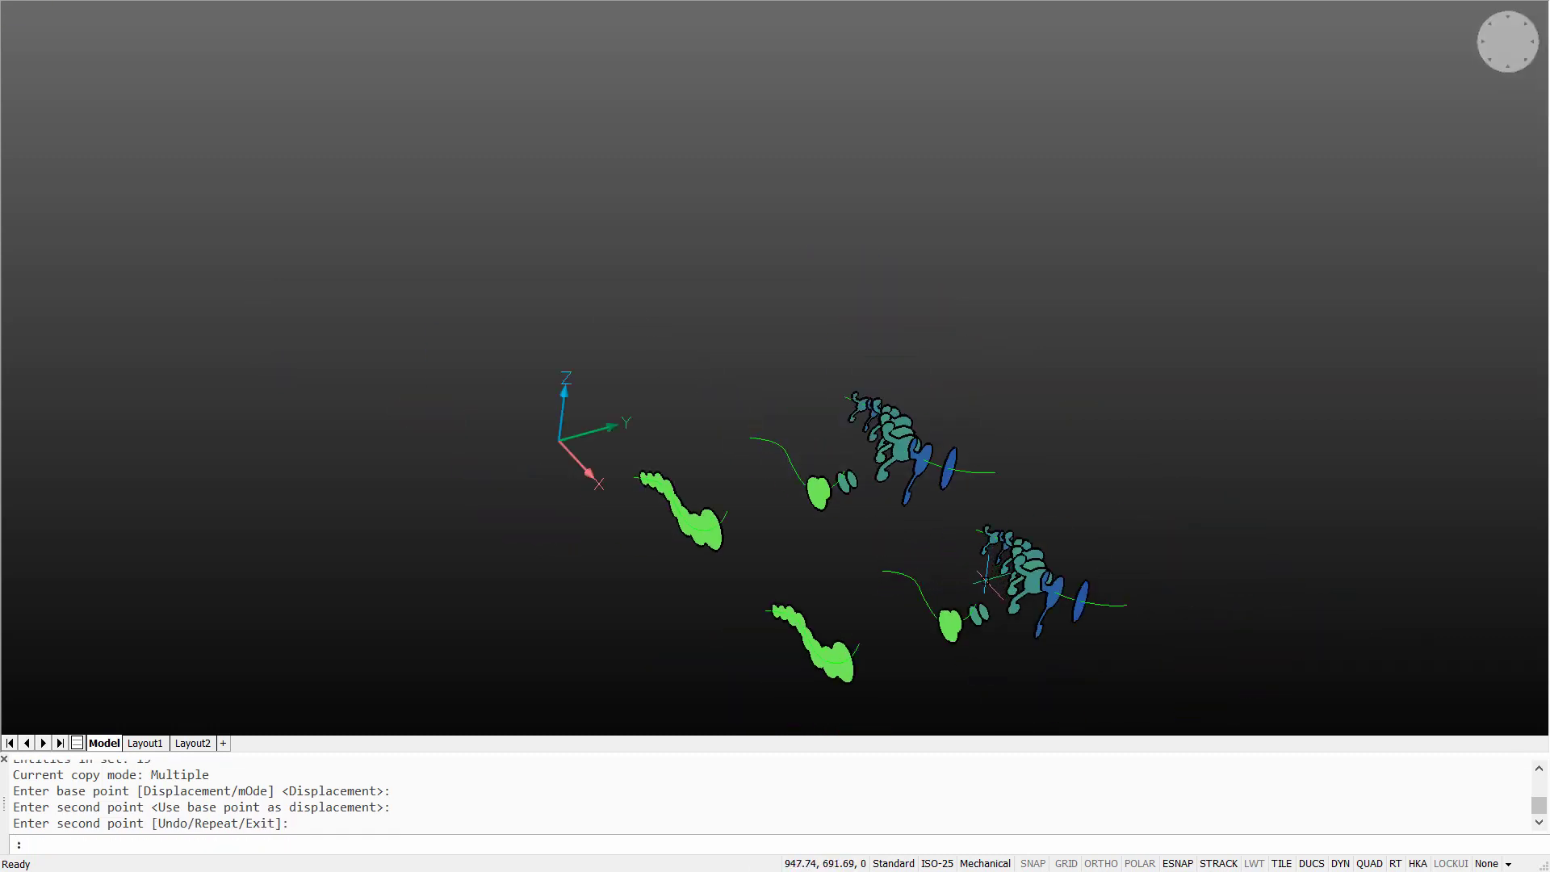
- Copy the small curve and paired ellipses 670 units at 90°
left_click(985, 584)
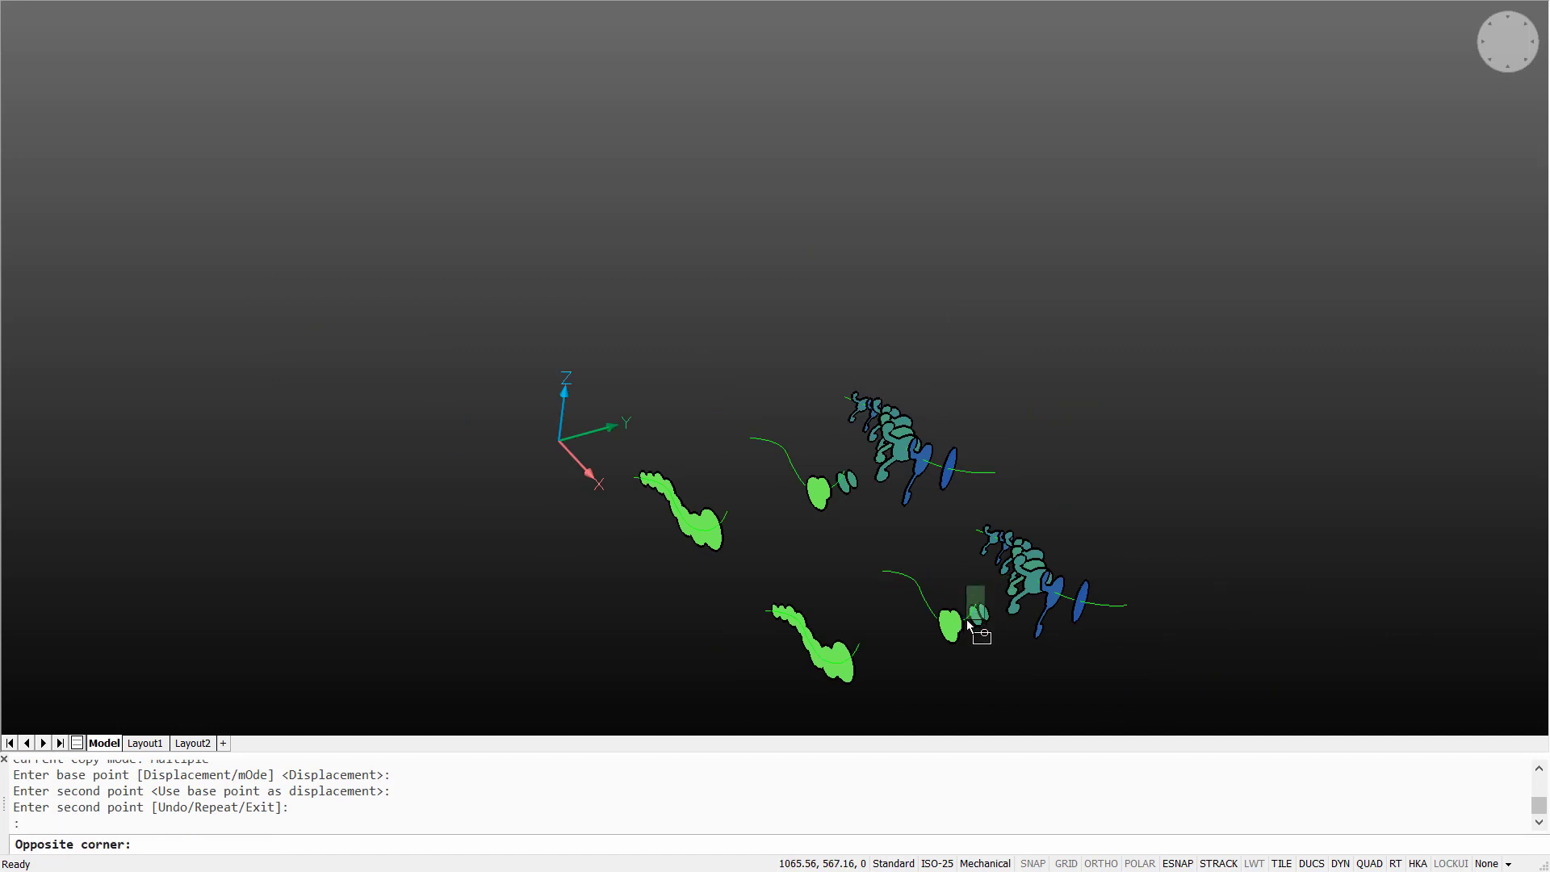
left_click(969, 625)
left_click(840, 489)
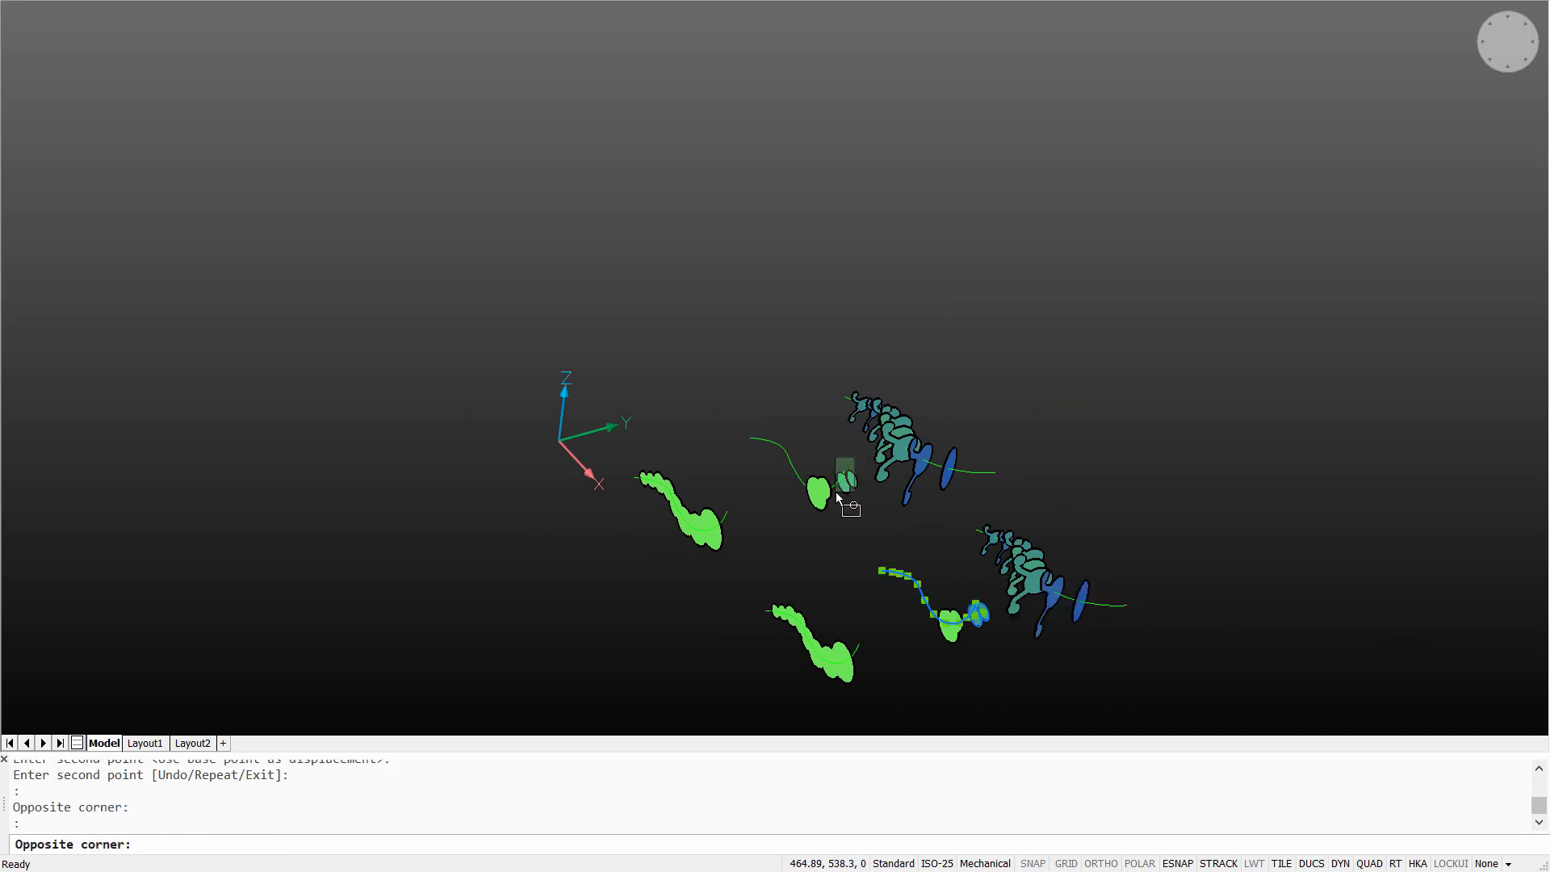
left_click(837, 495)
key("Return")
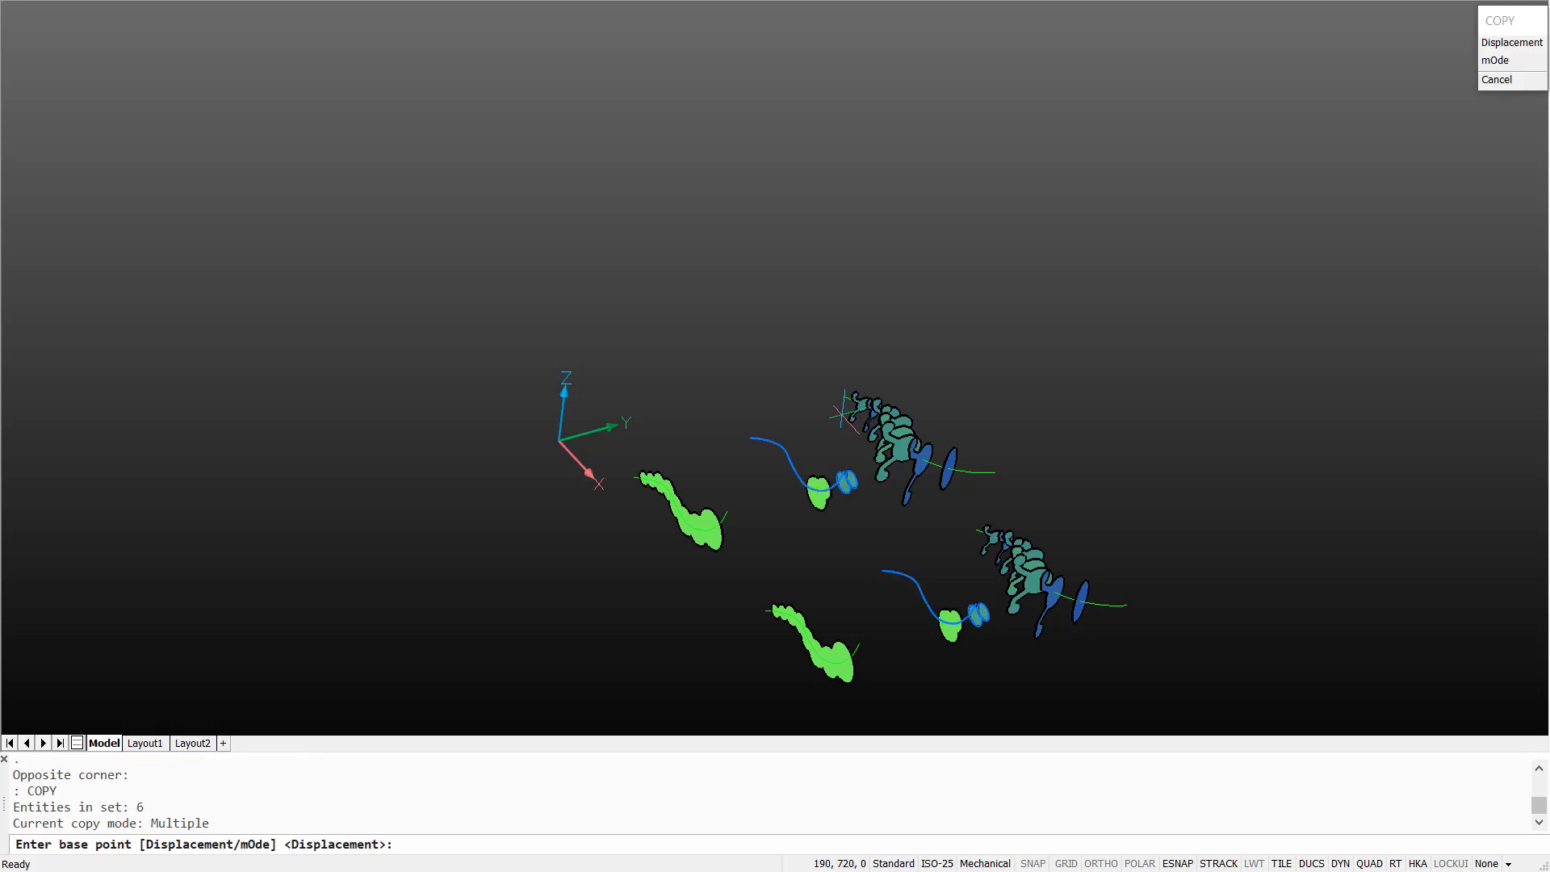
left_click(751, 438)
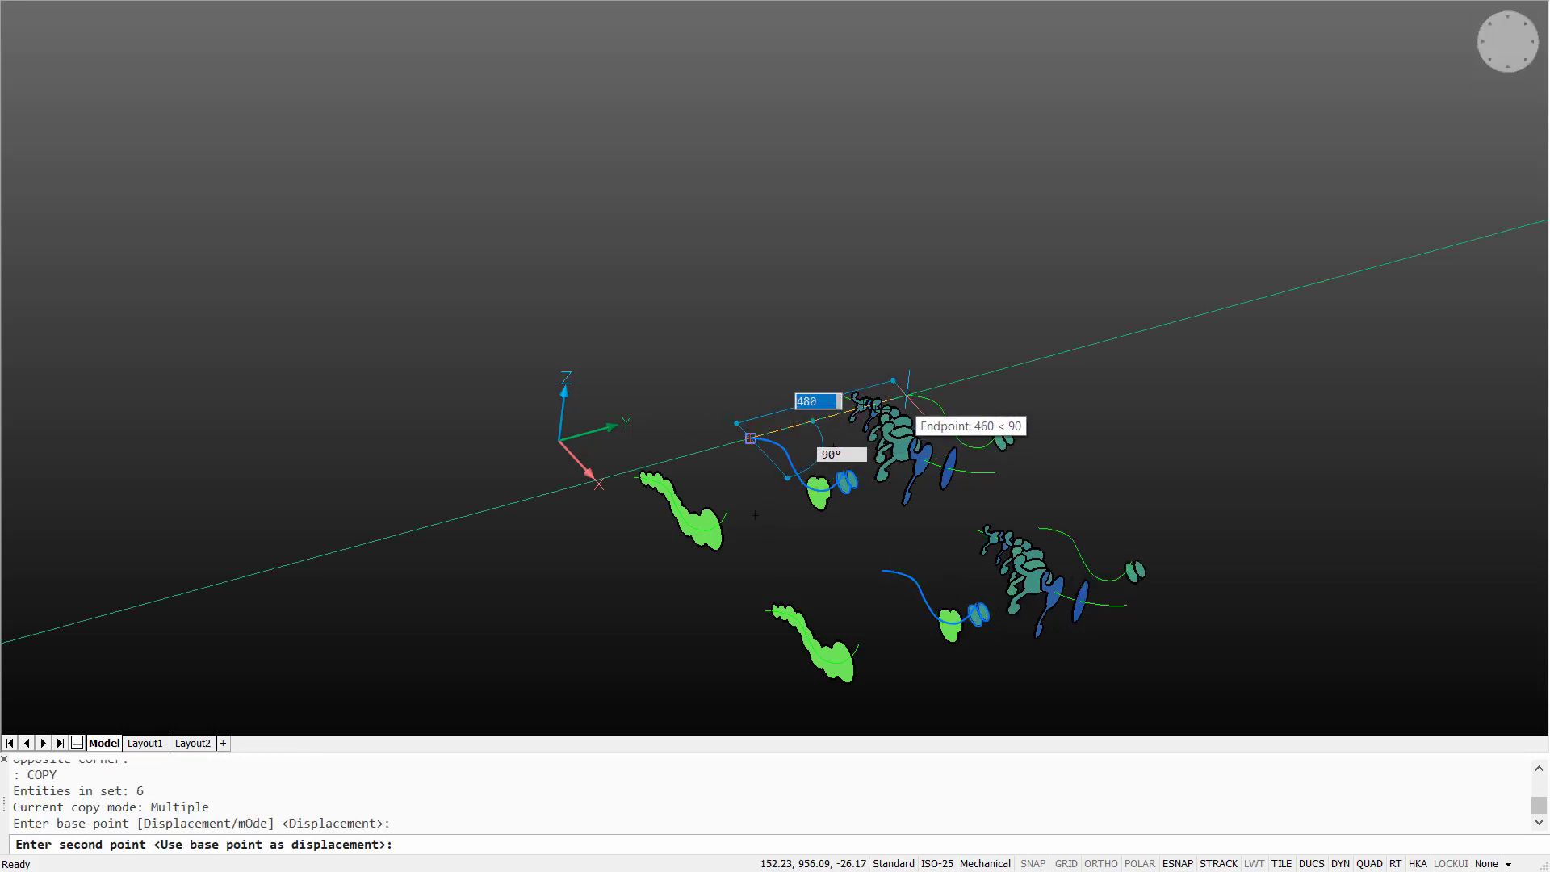
left_click(980, 376)
key("Return")
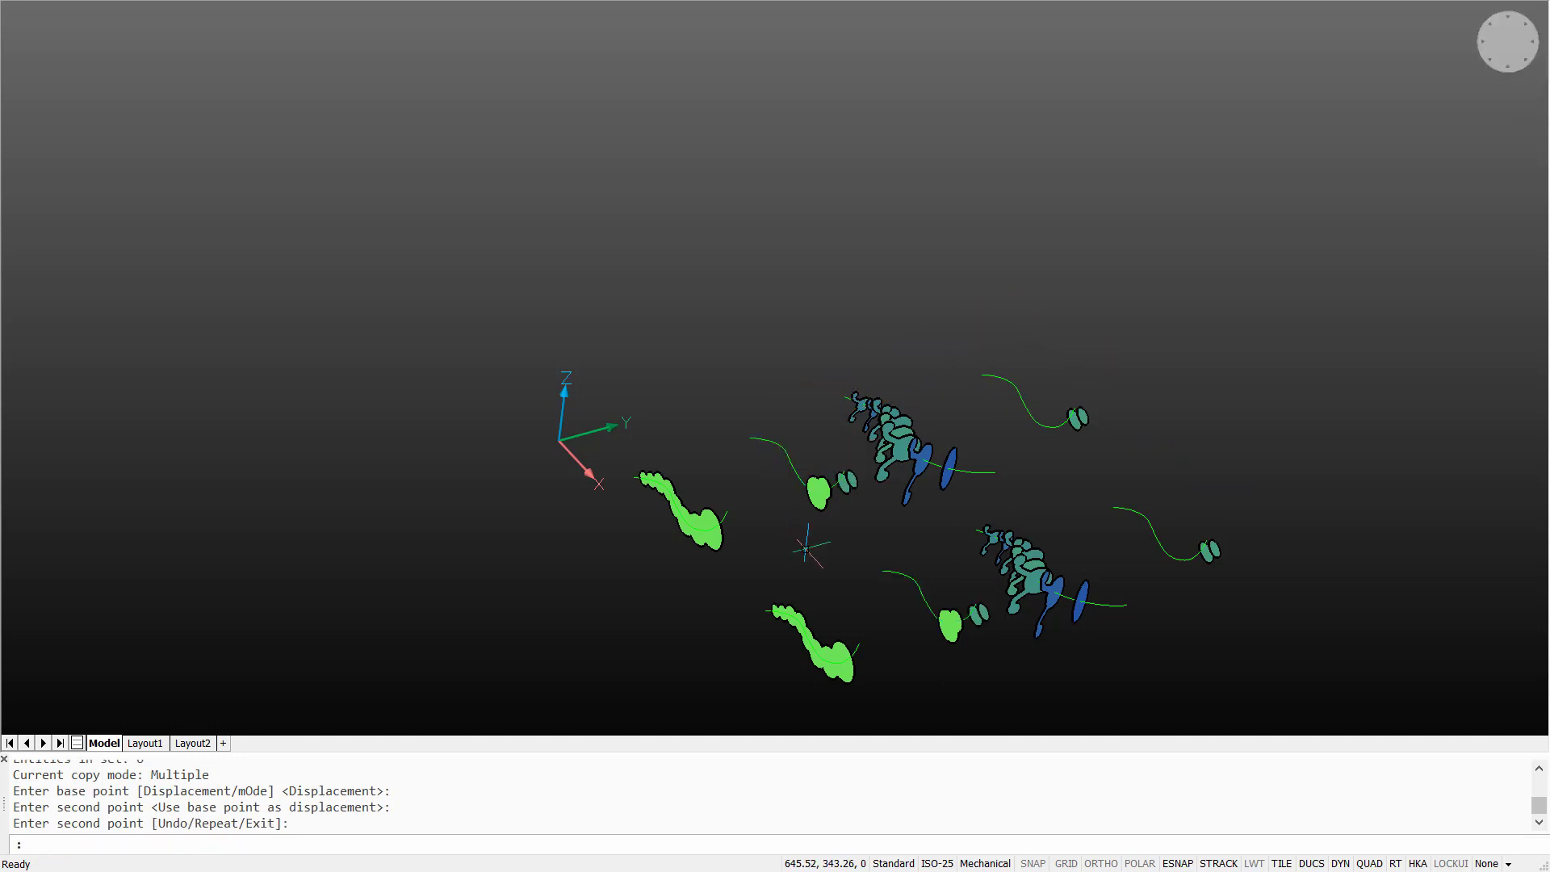
- Erase the original small ellipses beside the green blob
scroll(805, 548, "up", 5)
left_click(978, 420)
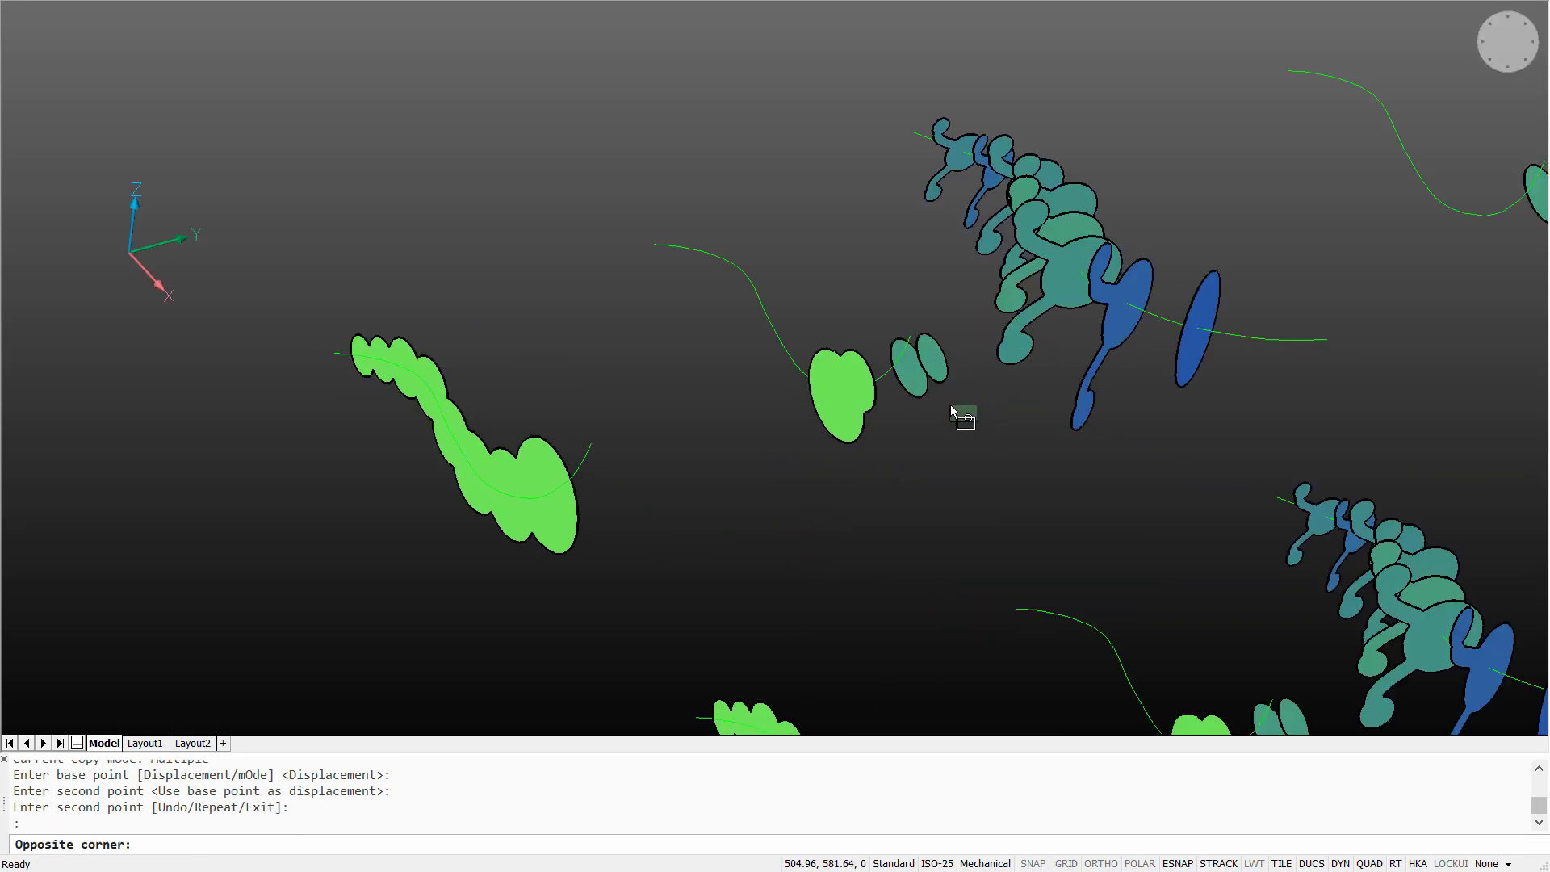
left_click(911, 383)
key("Delete")
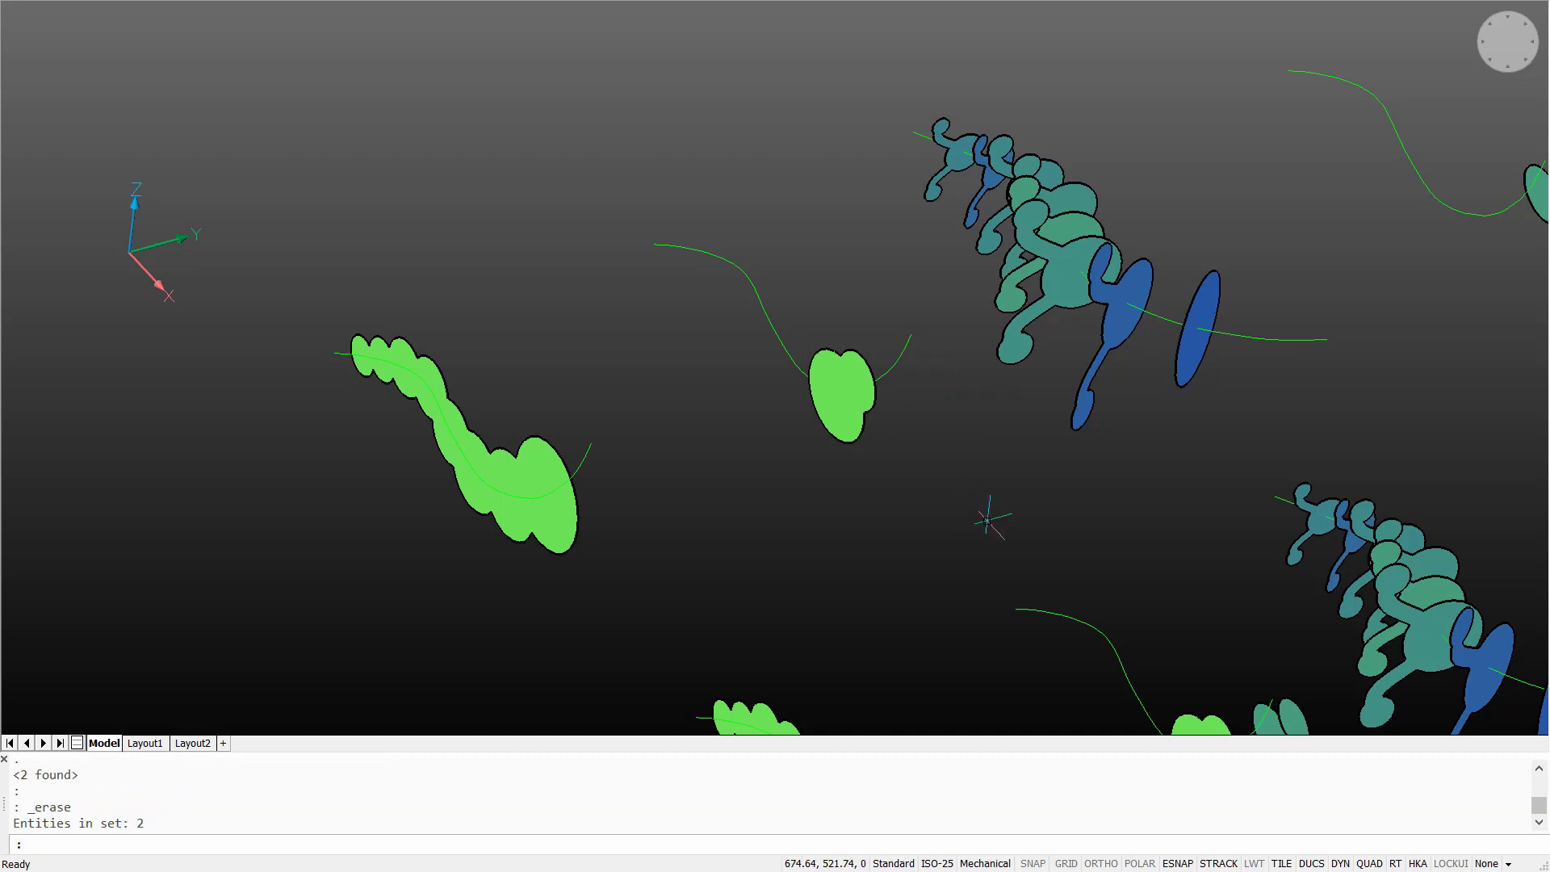
middle_click_drag(990, 512, 862, 374)
left_click(1204, 637)
key("Escape")
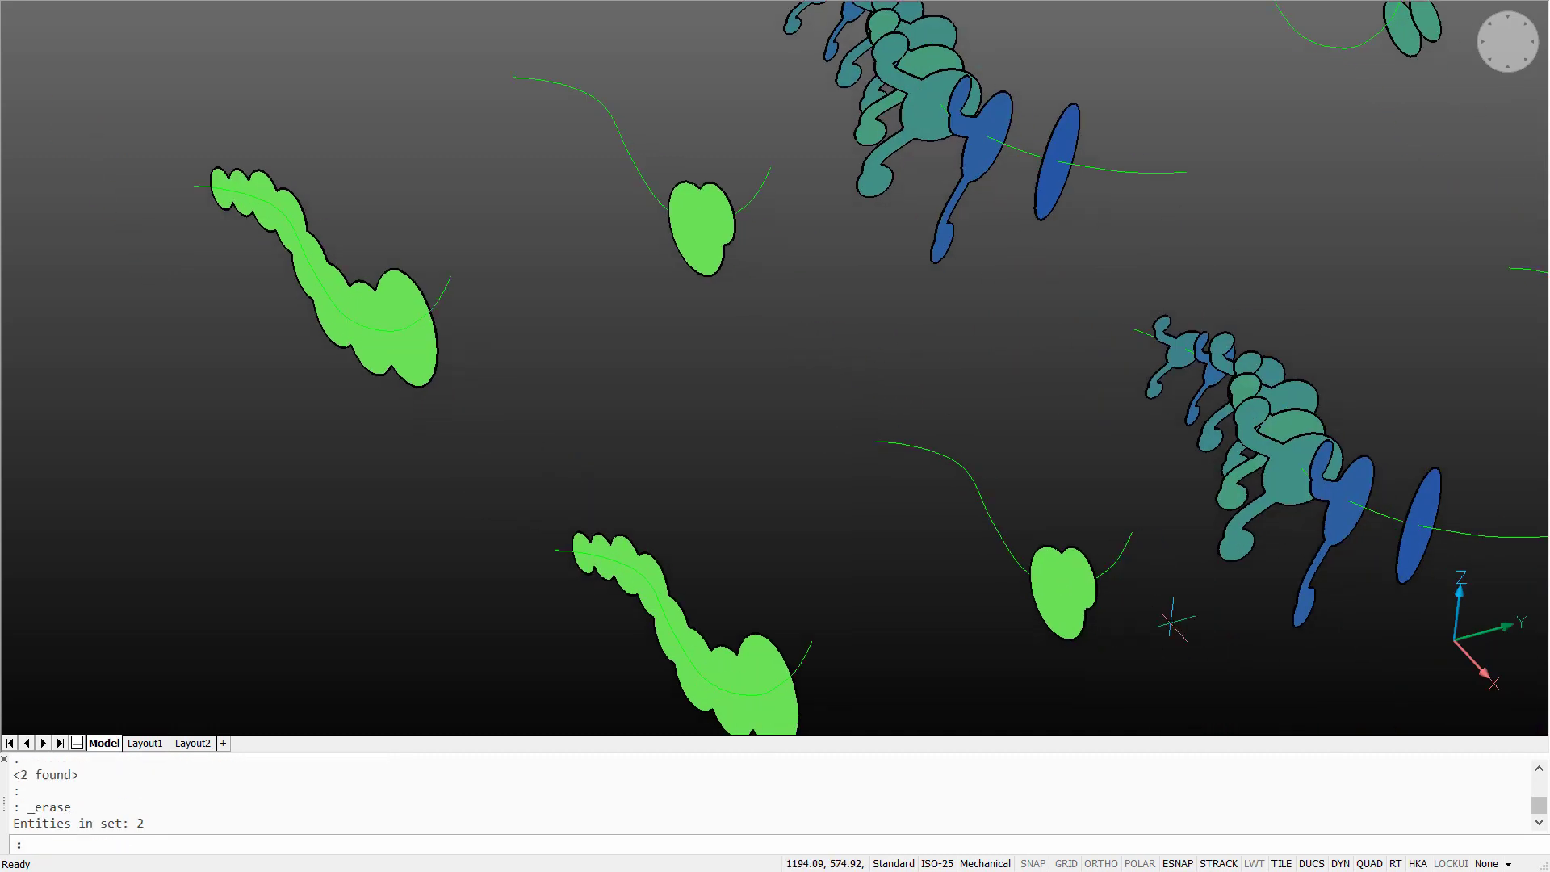
scroll(1162, 644, "down", 5)
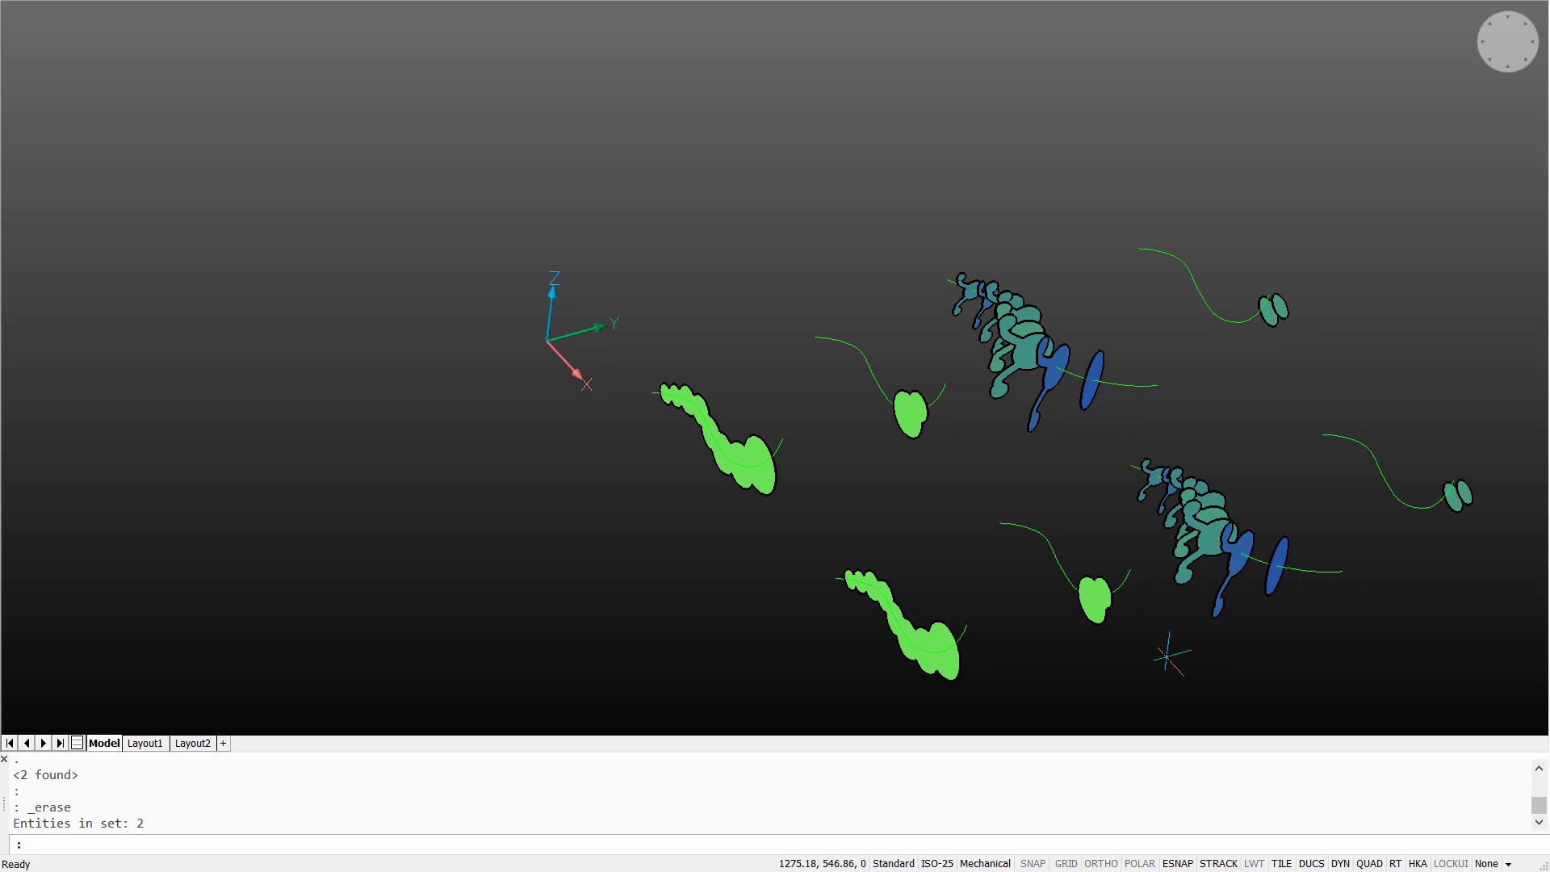
- Select the lower copy's shapes, including the right-hand curves and ellipses
left_click(1401, 706)
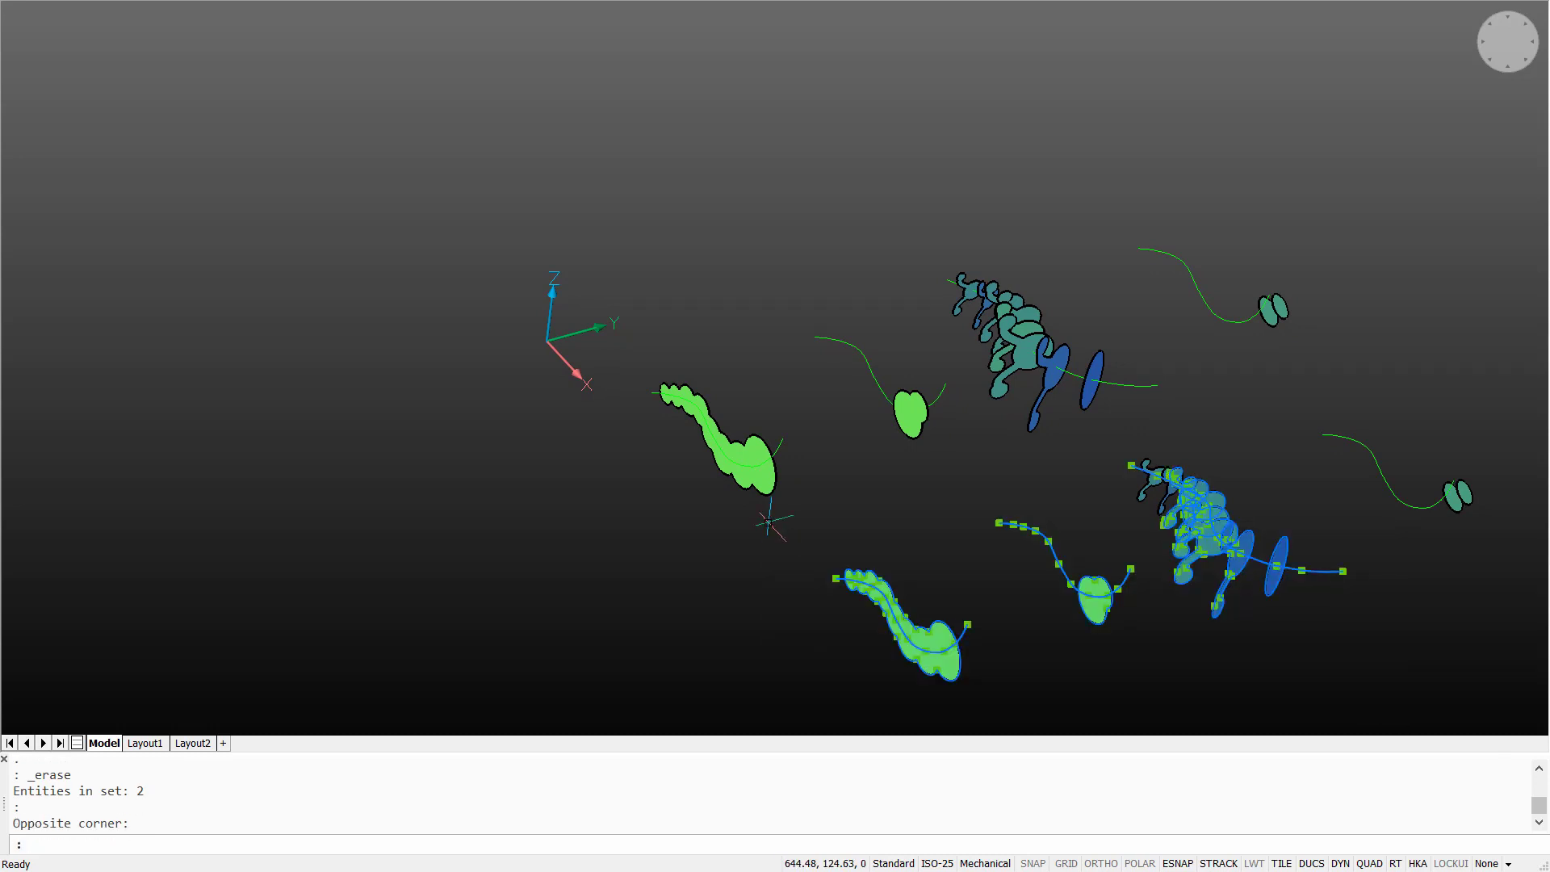
left_click(768, 522)
left_click(1504, 535)
left_click(1349, 408)
left_click(1223, 436)
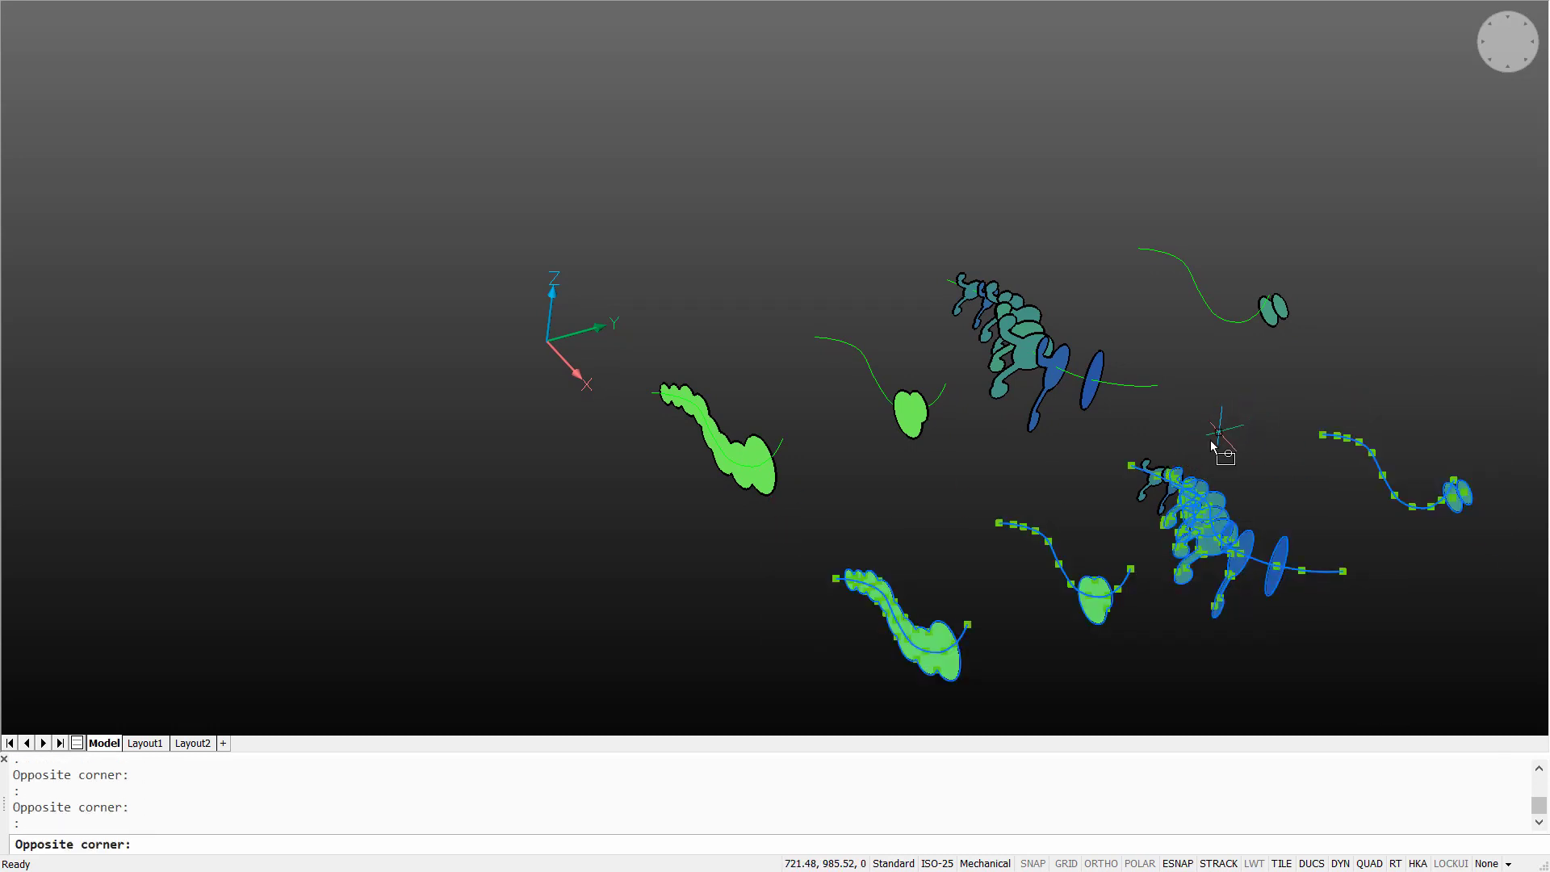
left_click(1090, 517)
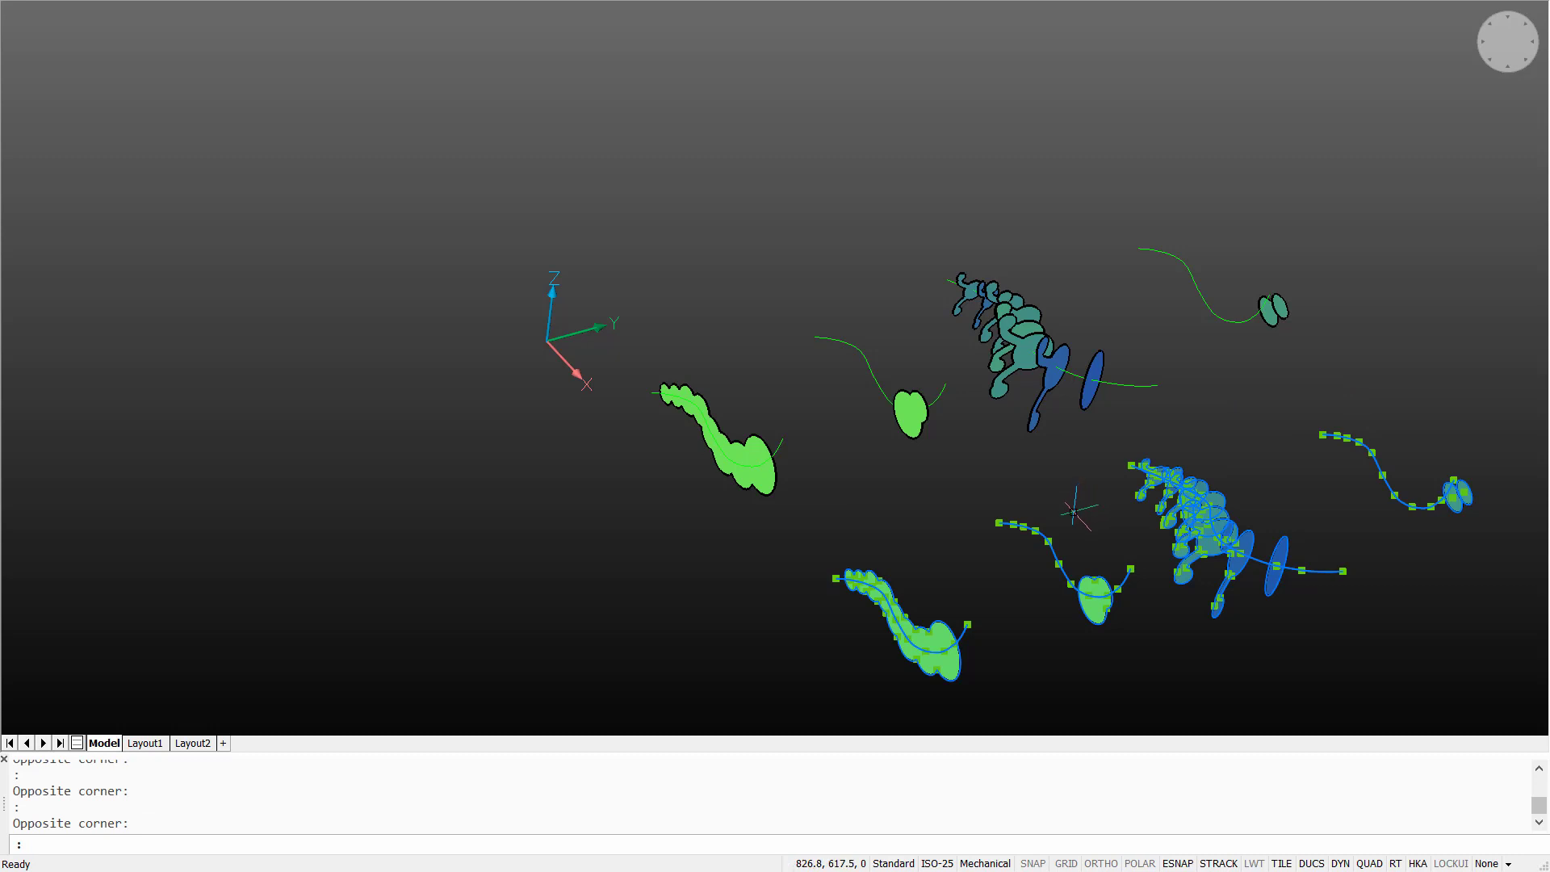
- Set the selection's layer to cutting in the Properties panel
key("ctrl+0")
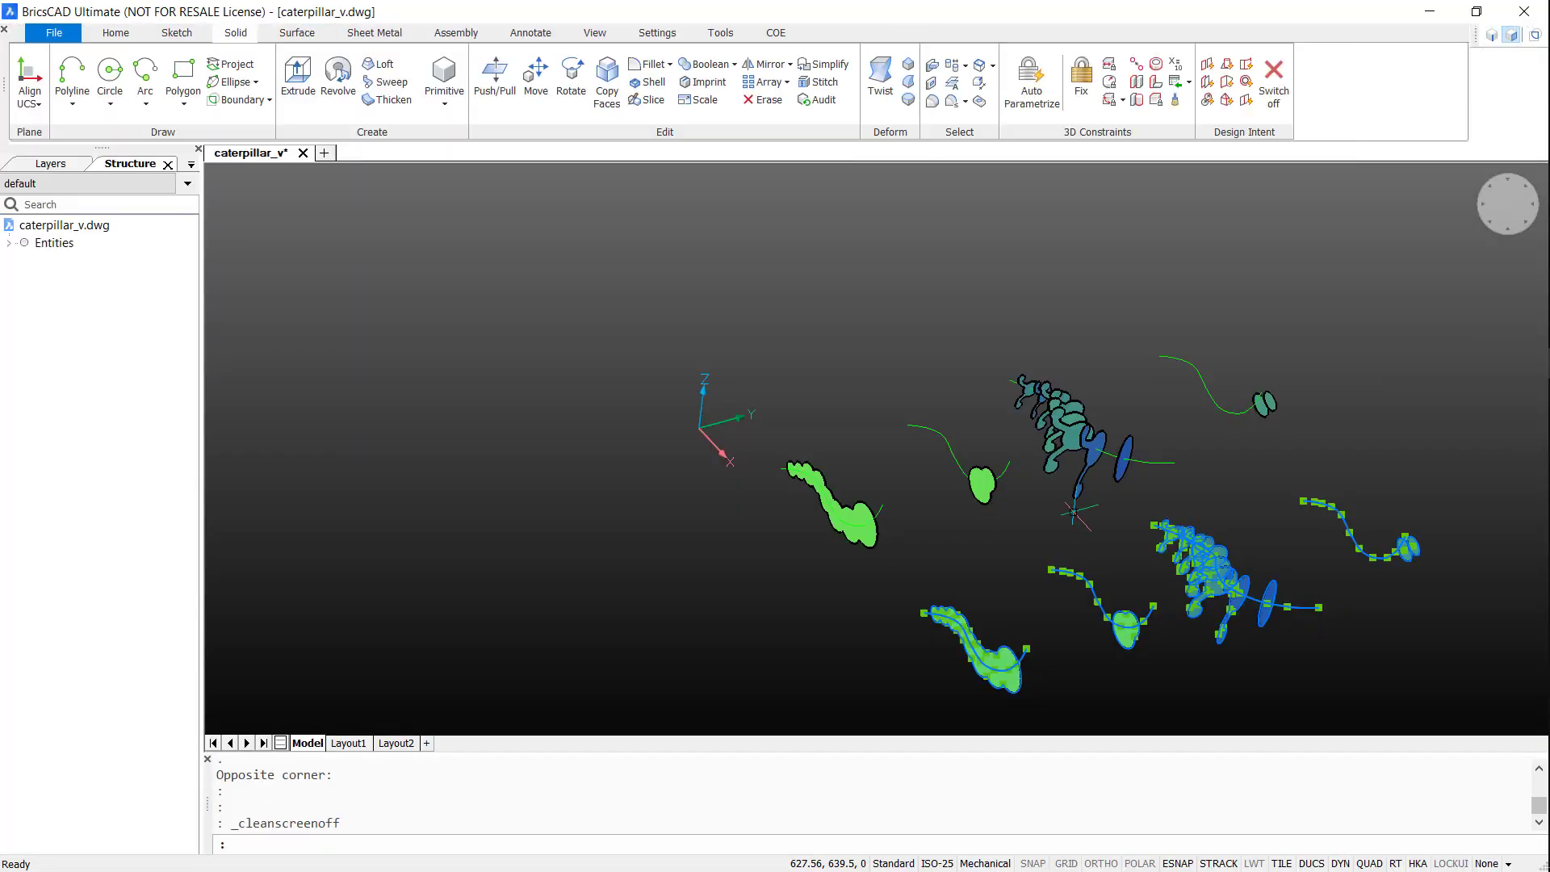
right_click(1389, 95)
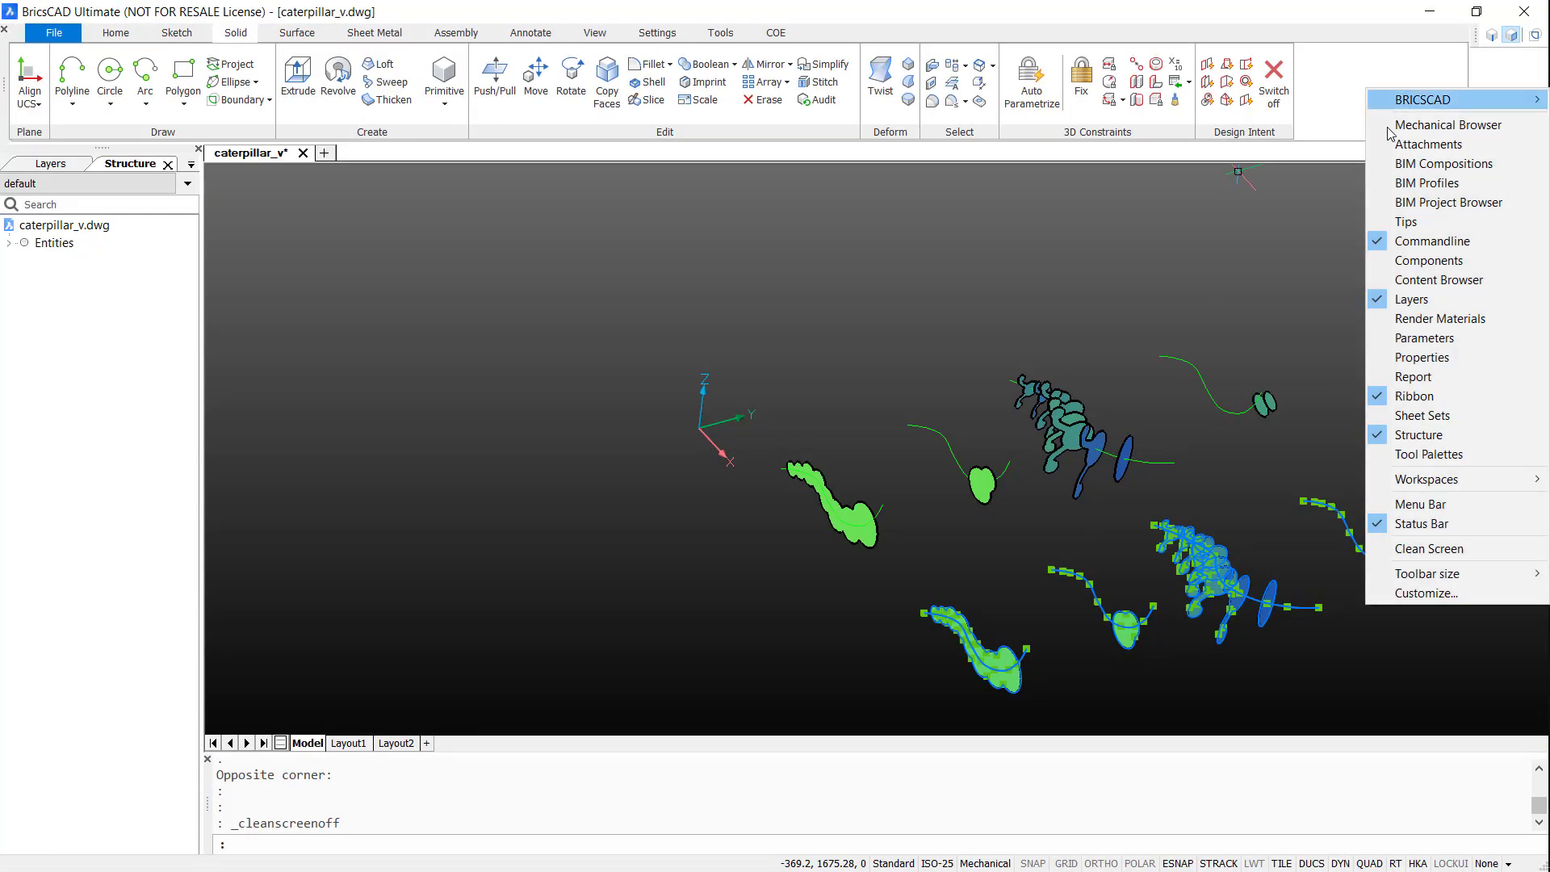
left_click(1426, 359)
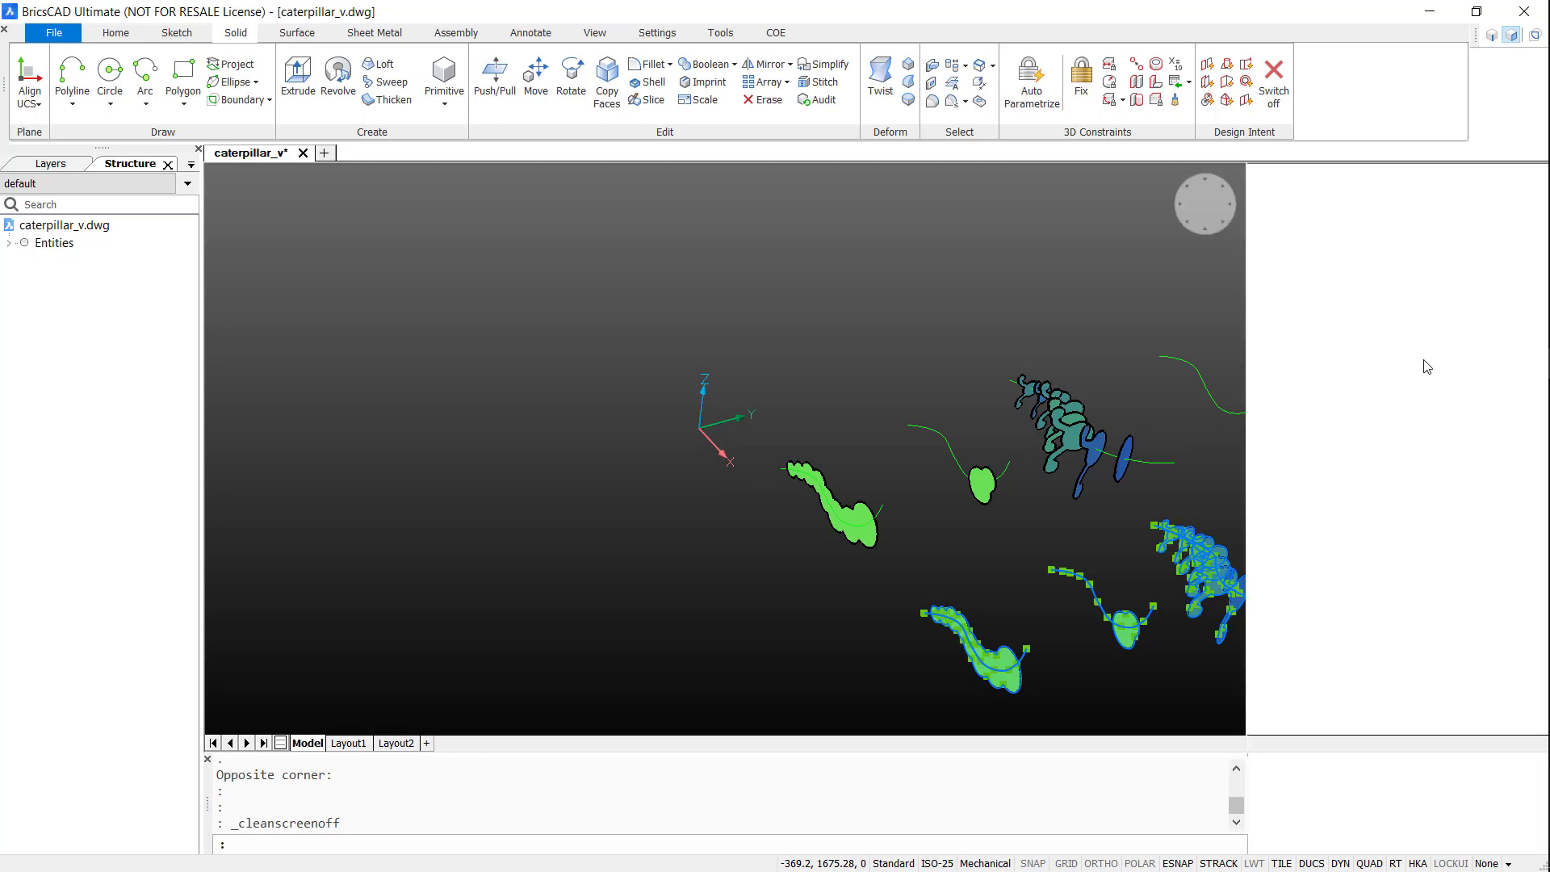
left_click(1403, 228)
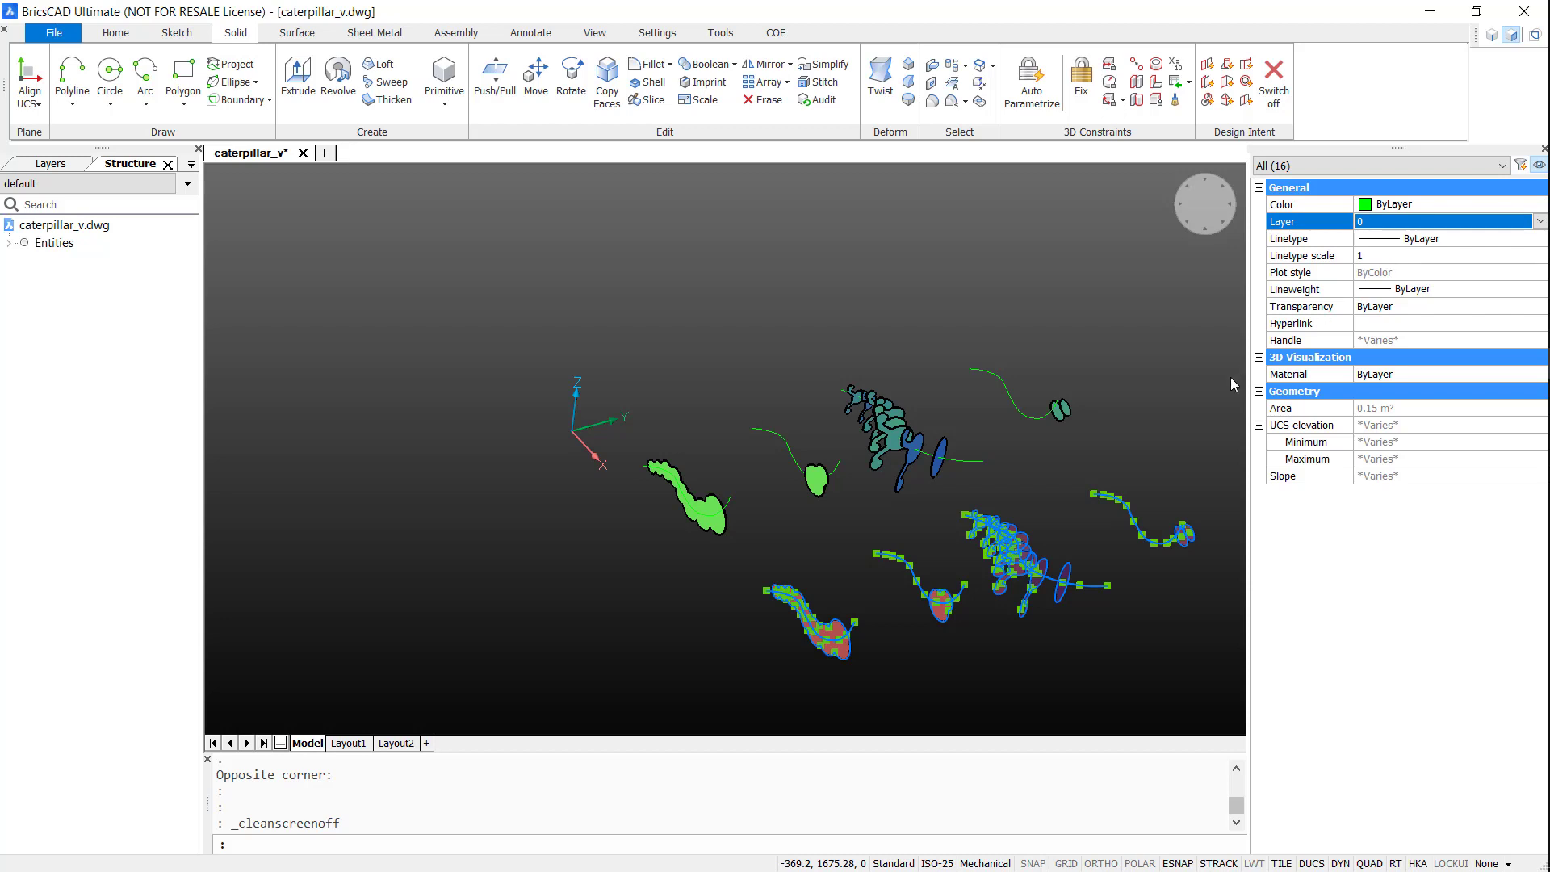
key("Down")
key("Escape")
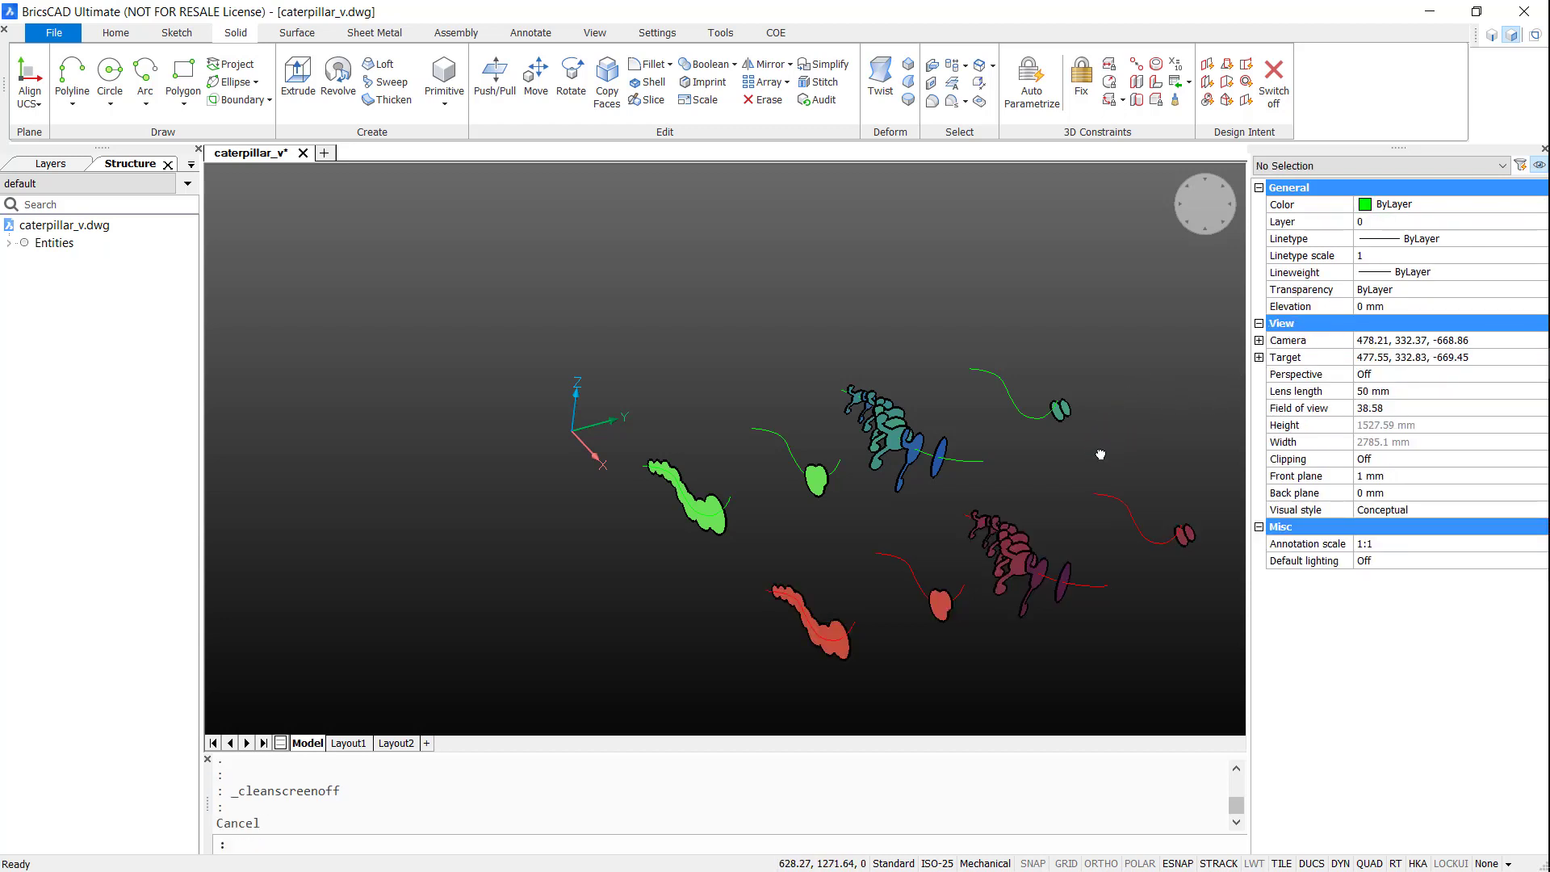
scroll(1100, 454, "up", 2)
middle_click_drag(826, 541, 826, 521)
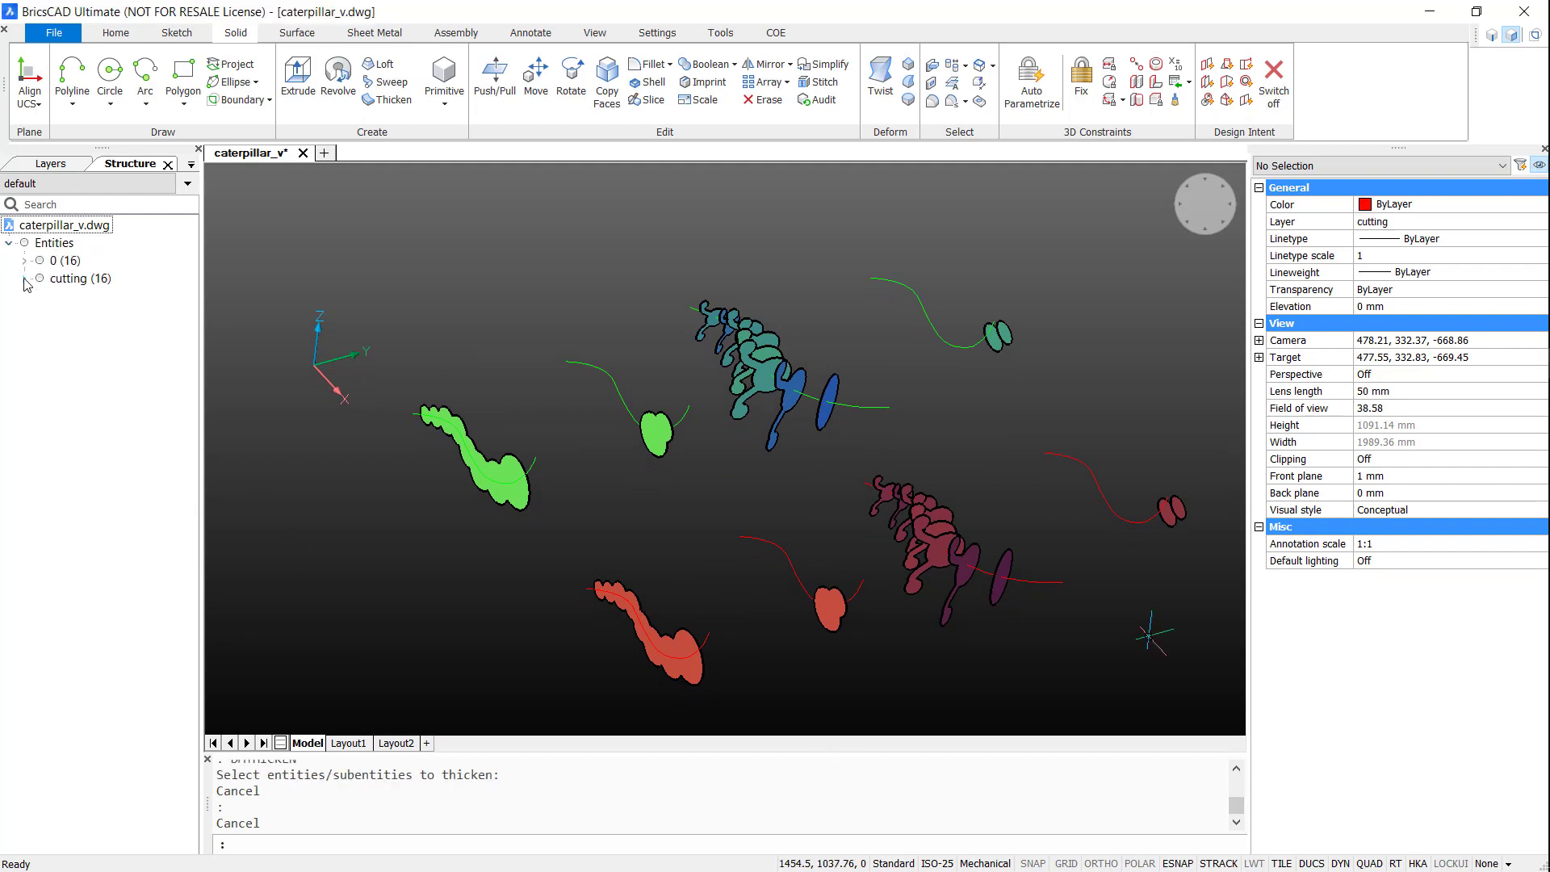
- Thicken the twelve layer-0 regions to both sides with DMTHICKEN
left_click(25, 261)
left_click(95, 297)
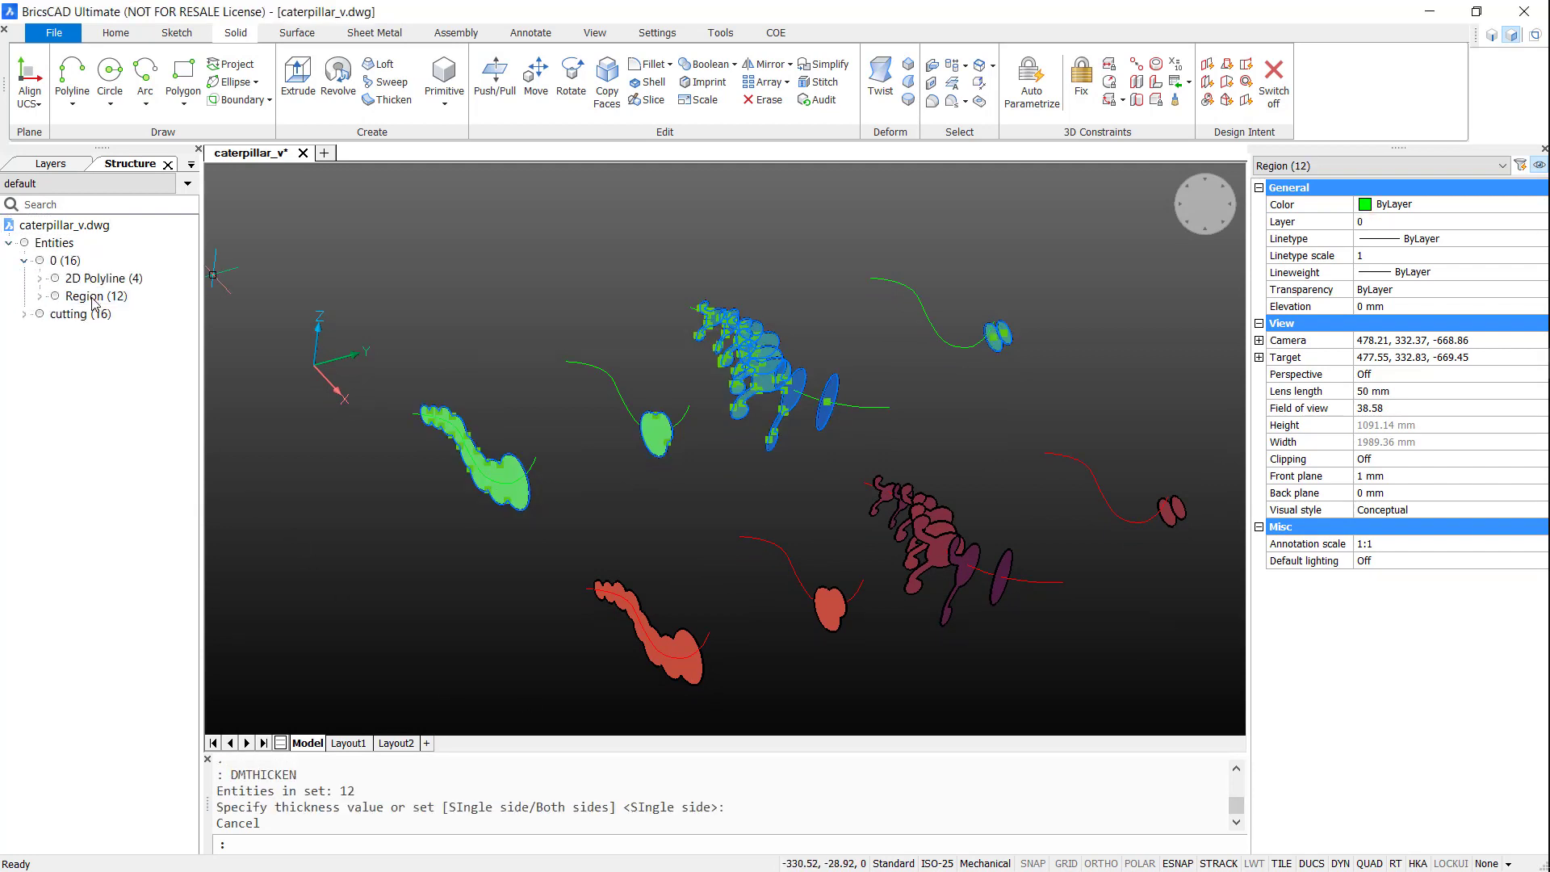
type("dmthicken")
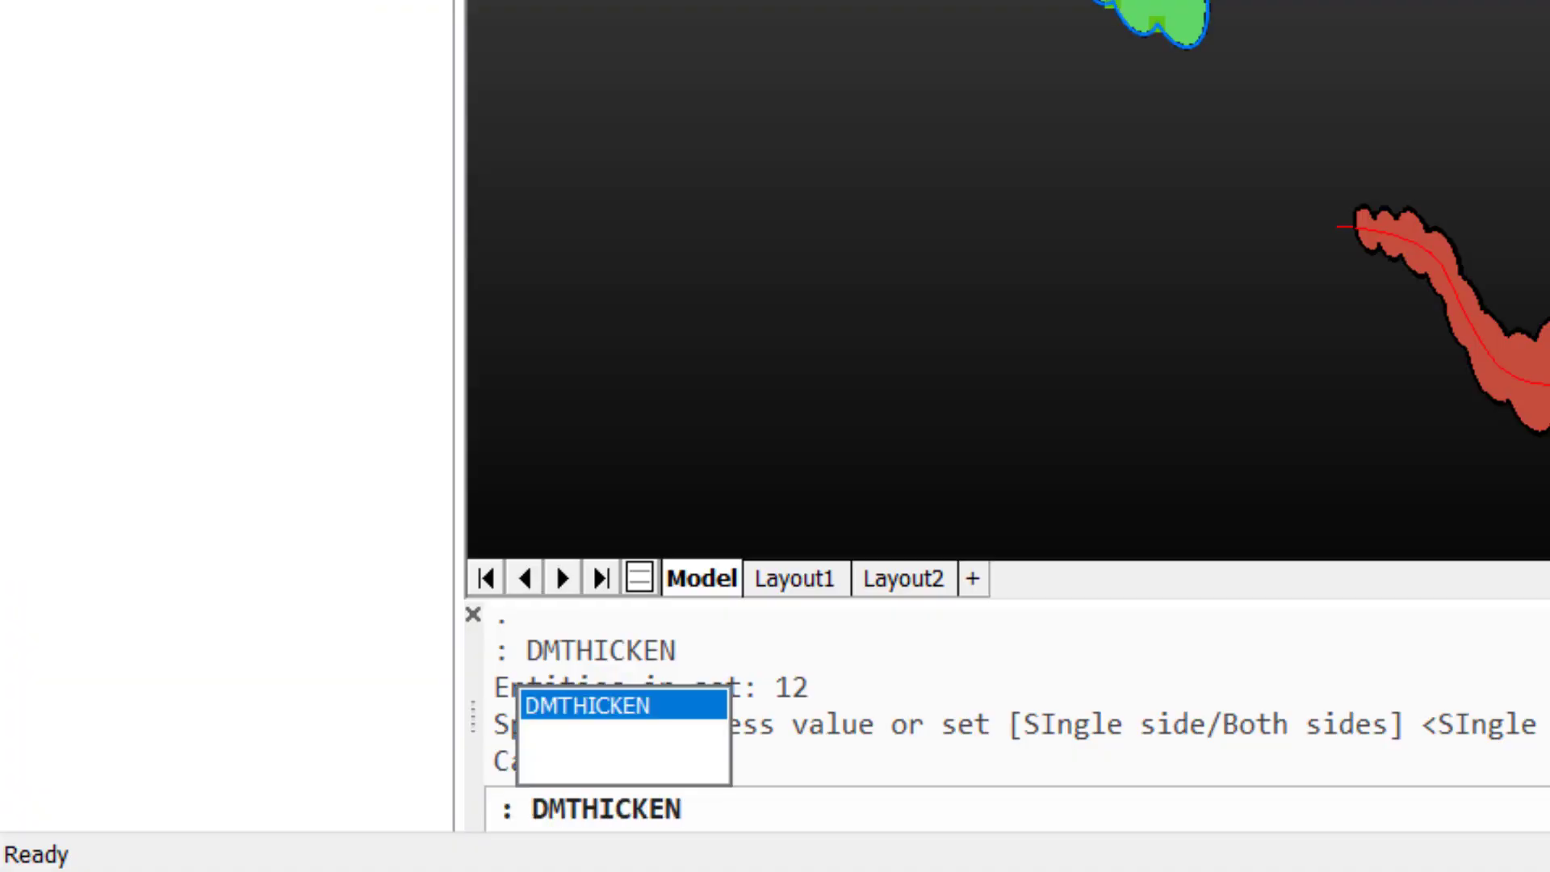
key("Return")
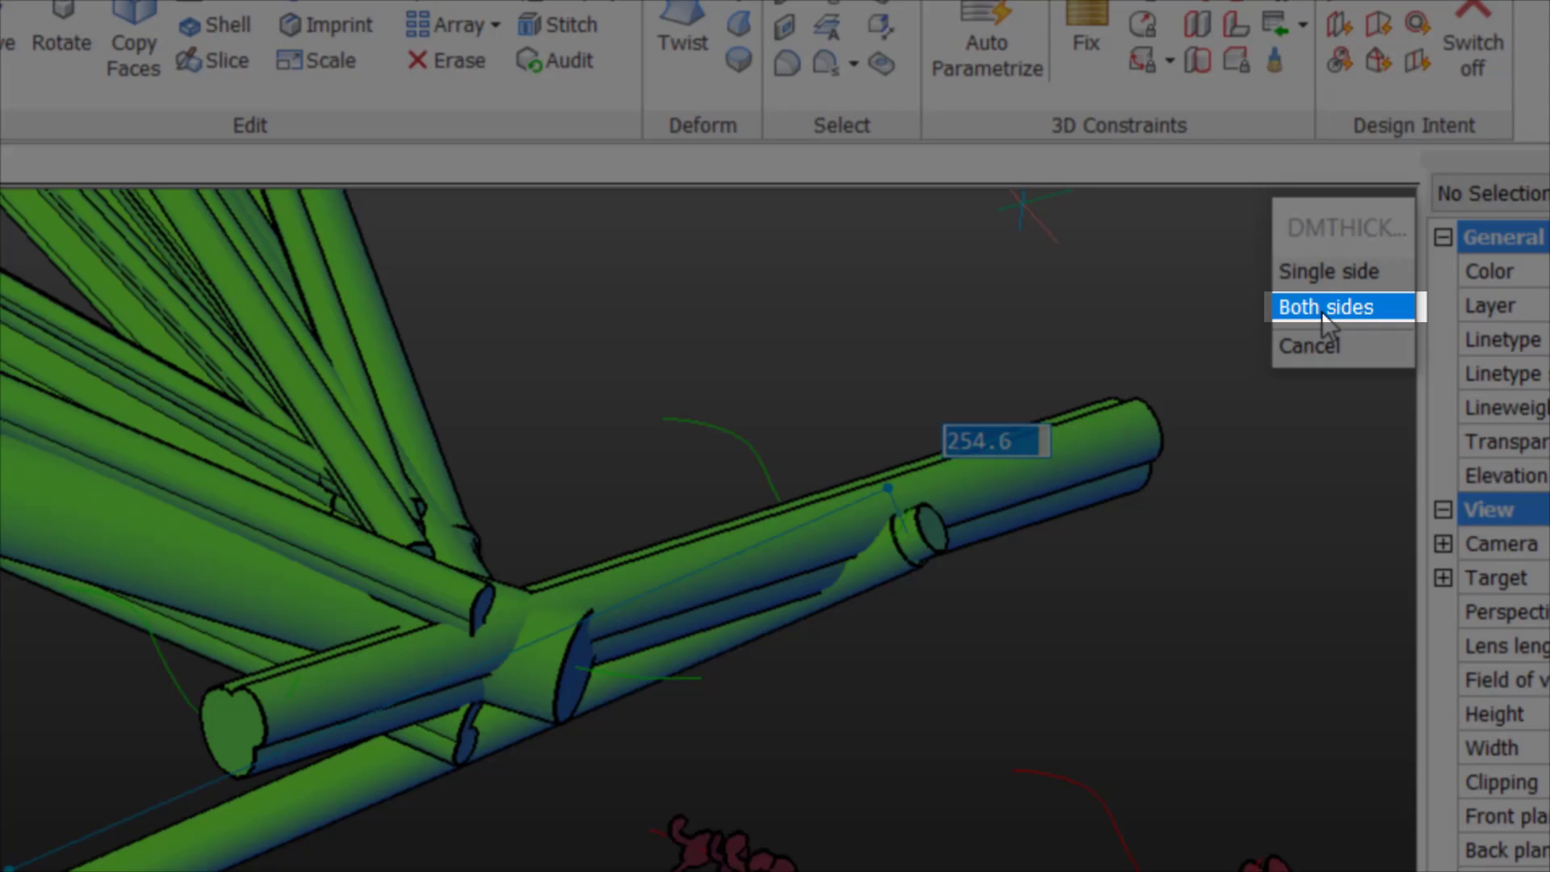
left_click(1324, 319)
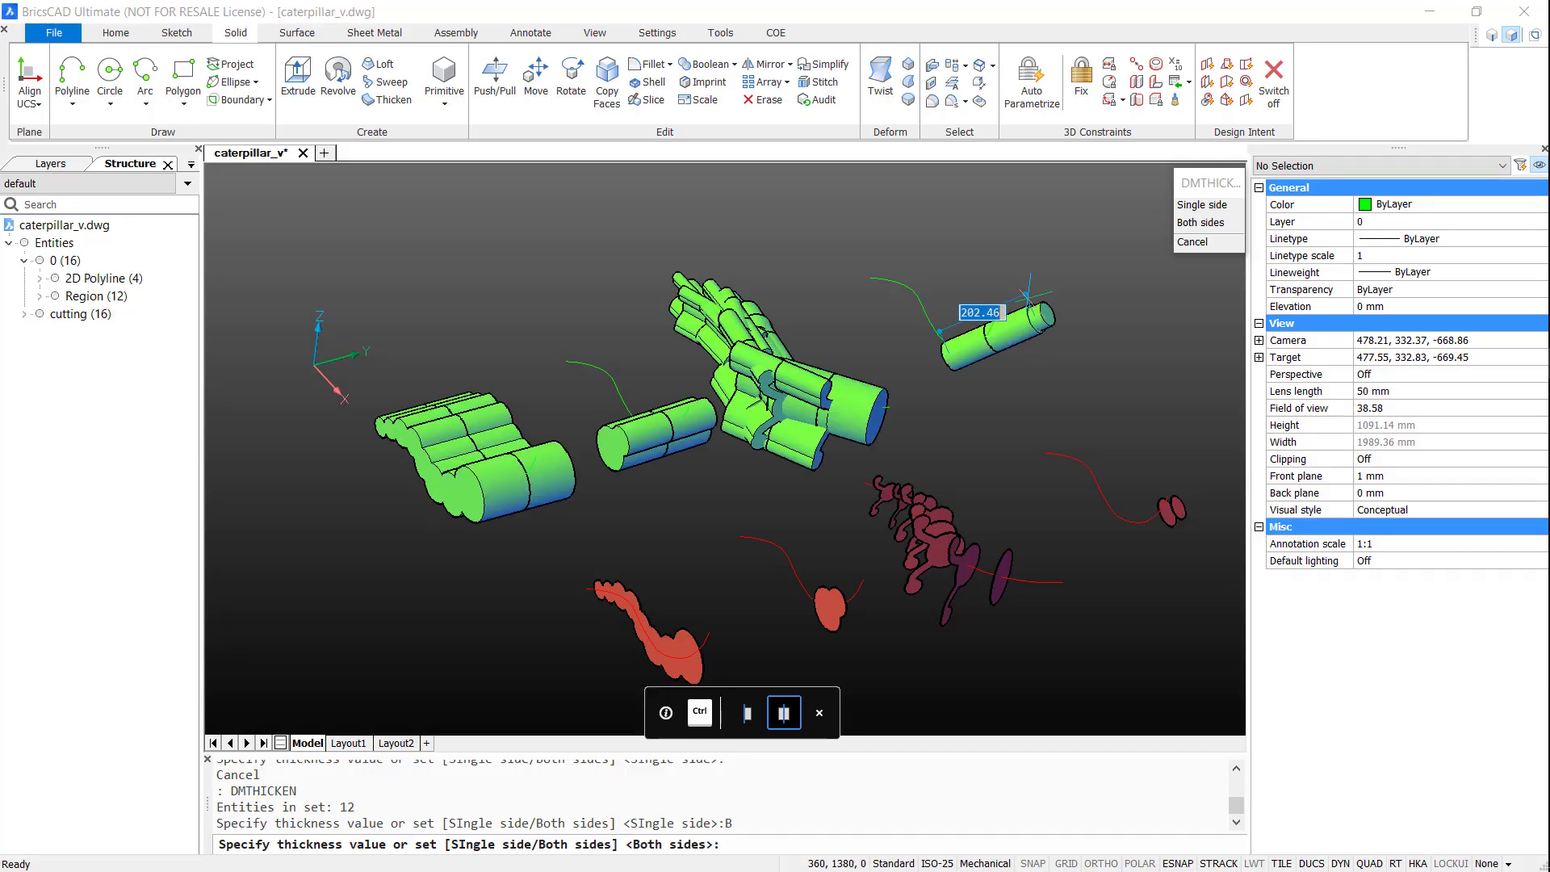
key("Return")
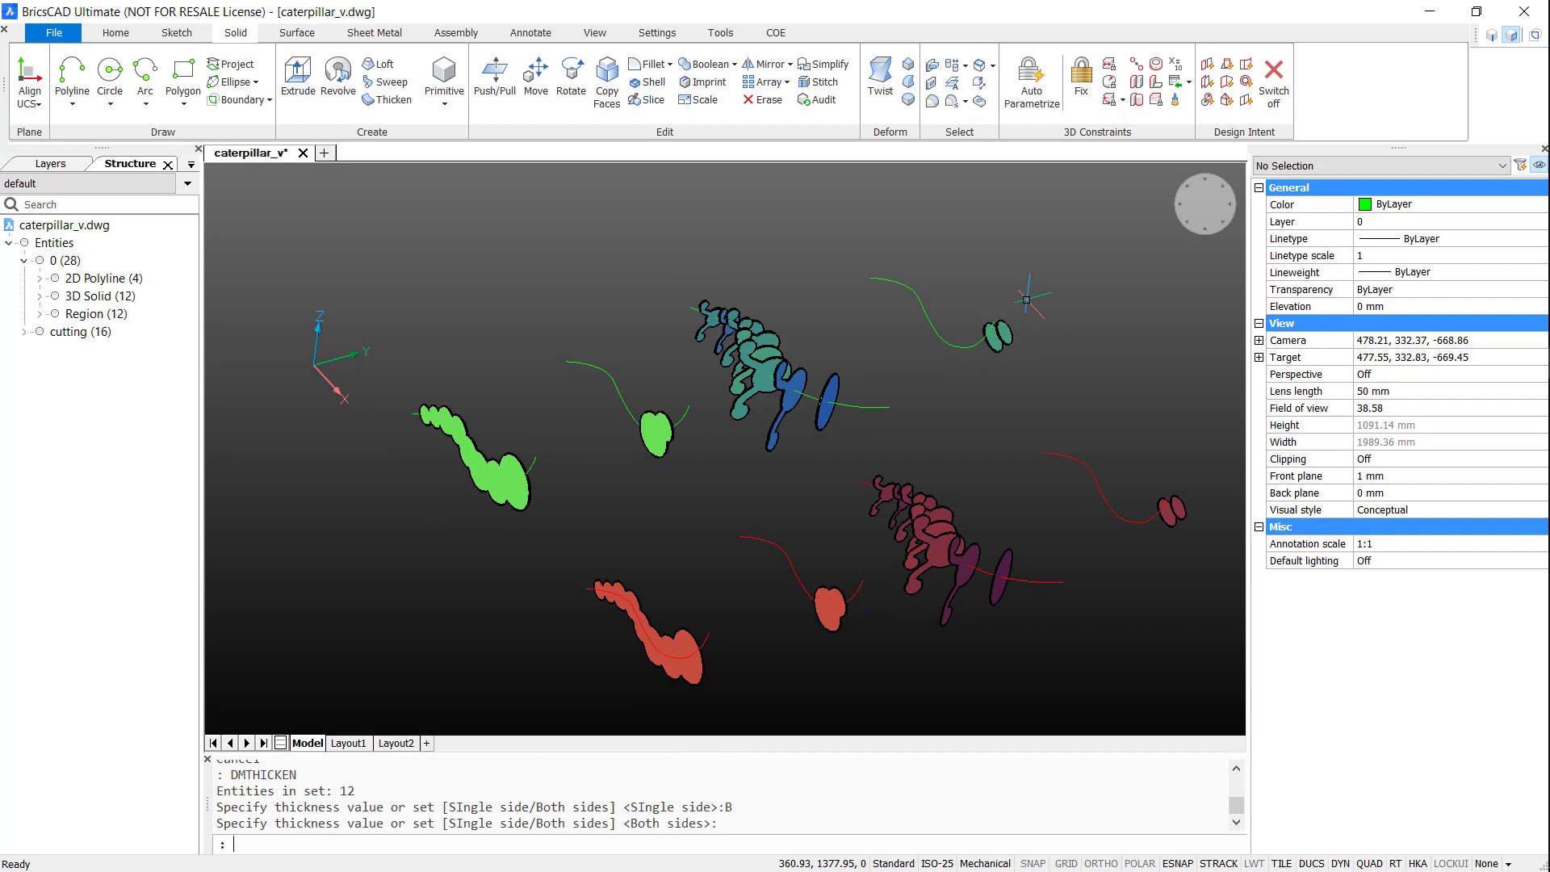
left_click(45, 163)
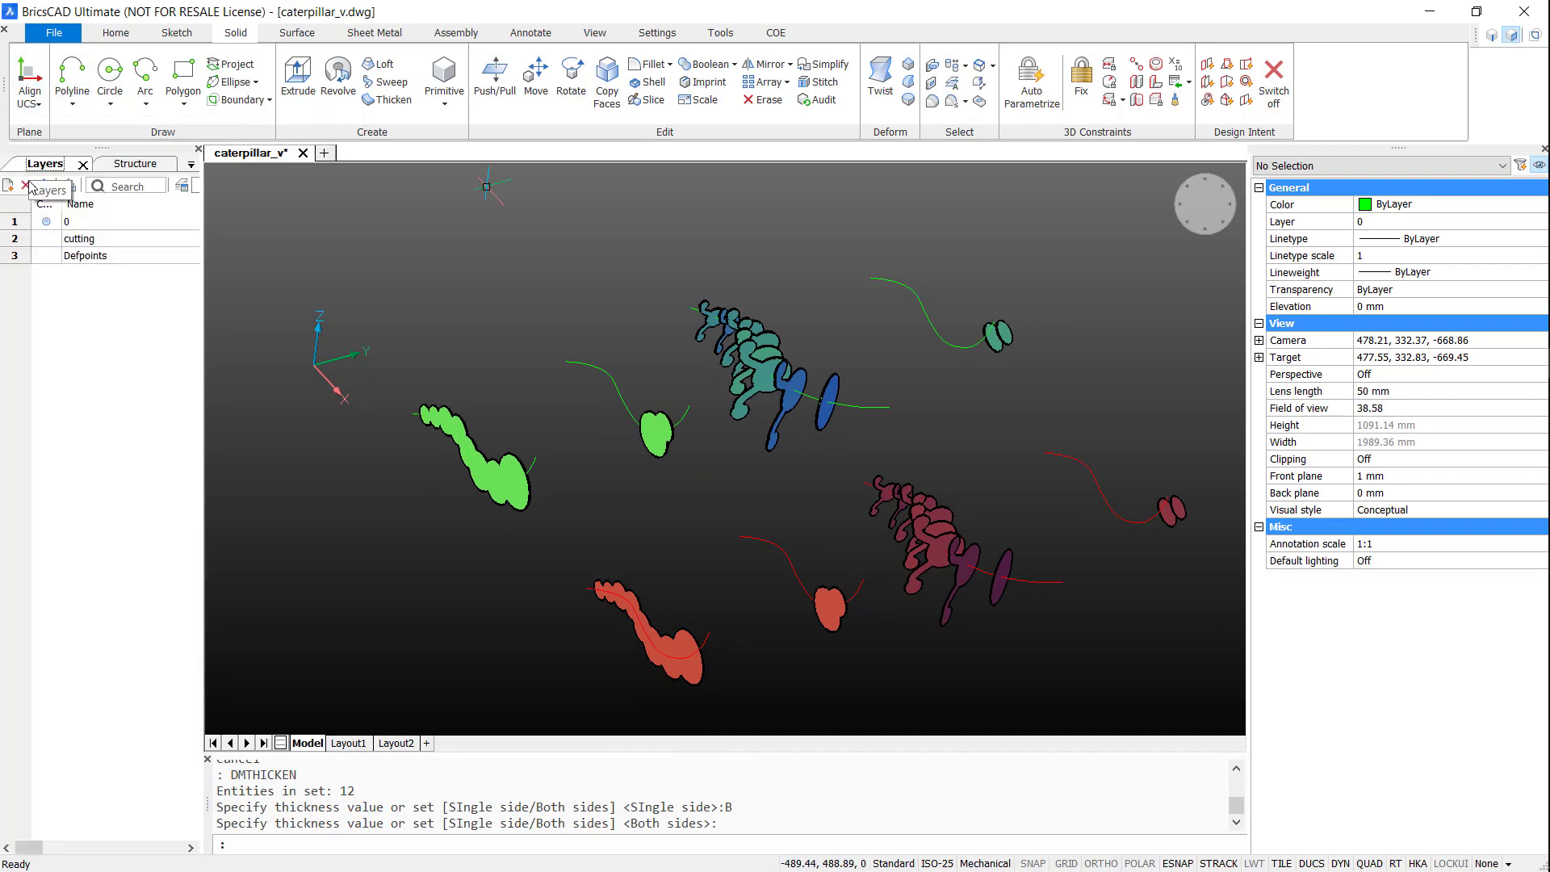
- Make cutting current and thicken its twelve red regions 2 to both sides
double_click(49, 241)
left_click(150, 166)
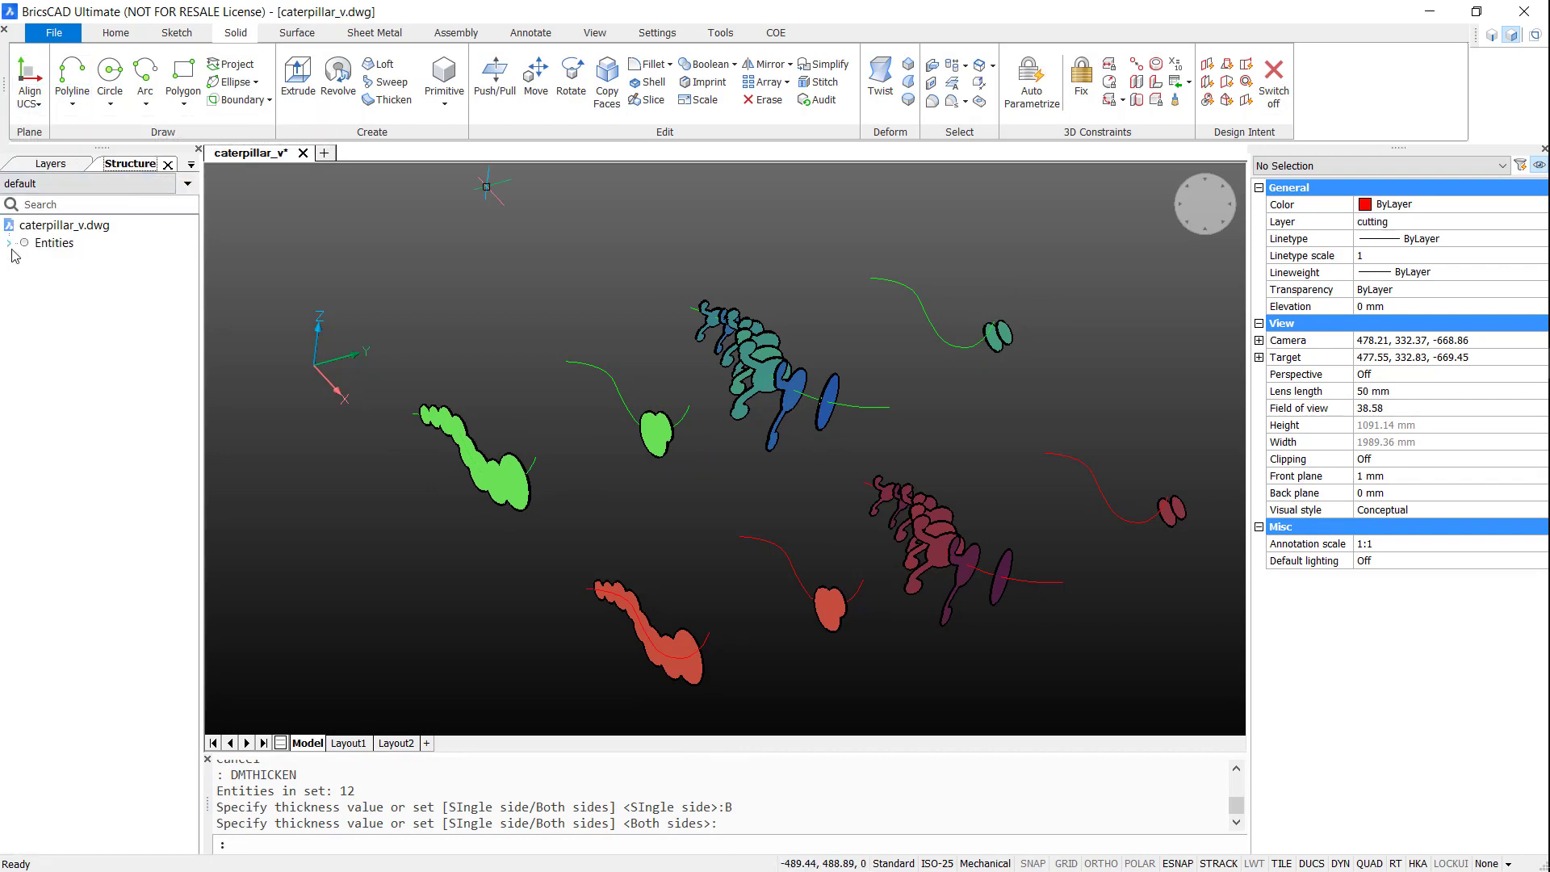
left_click(79, 317)
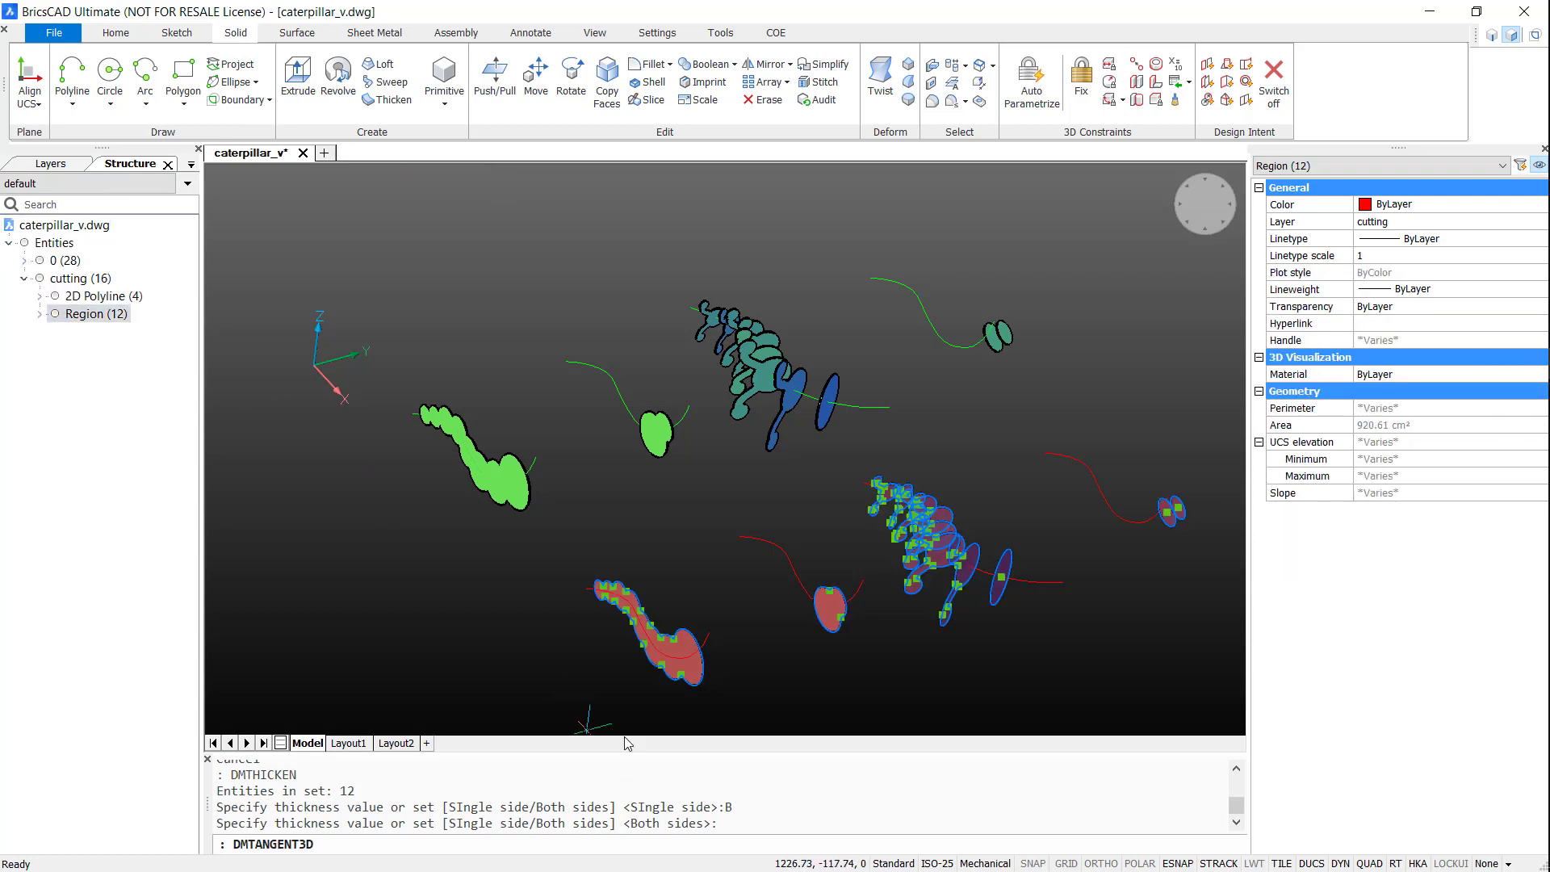
key("Return")
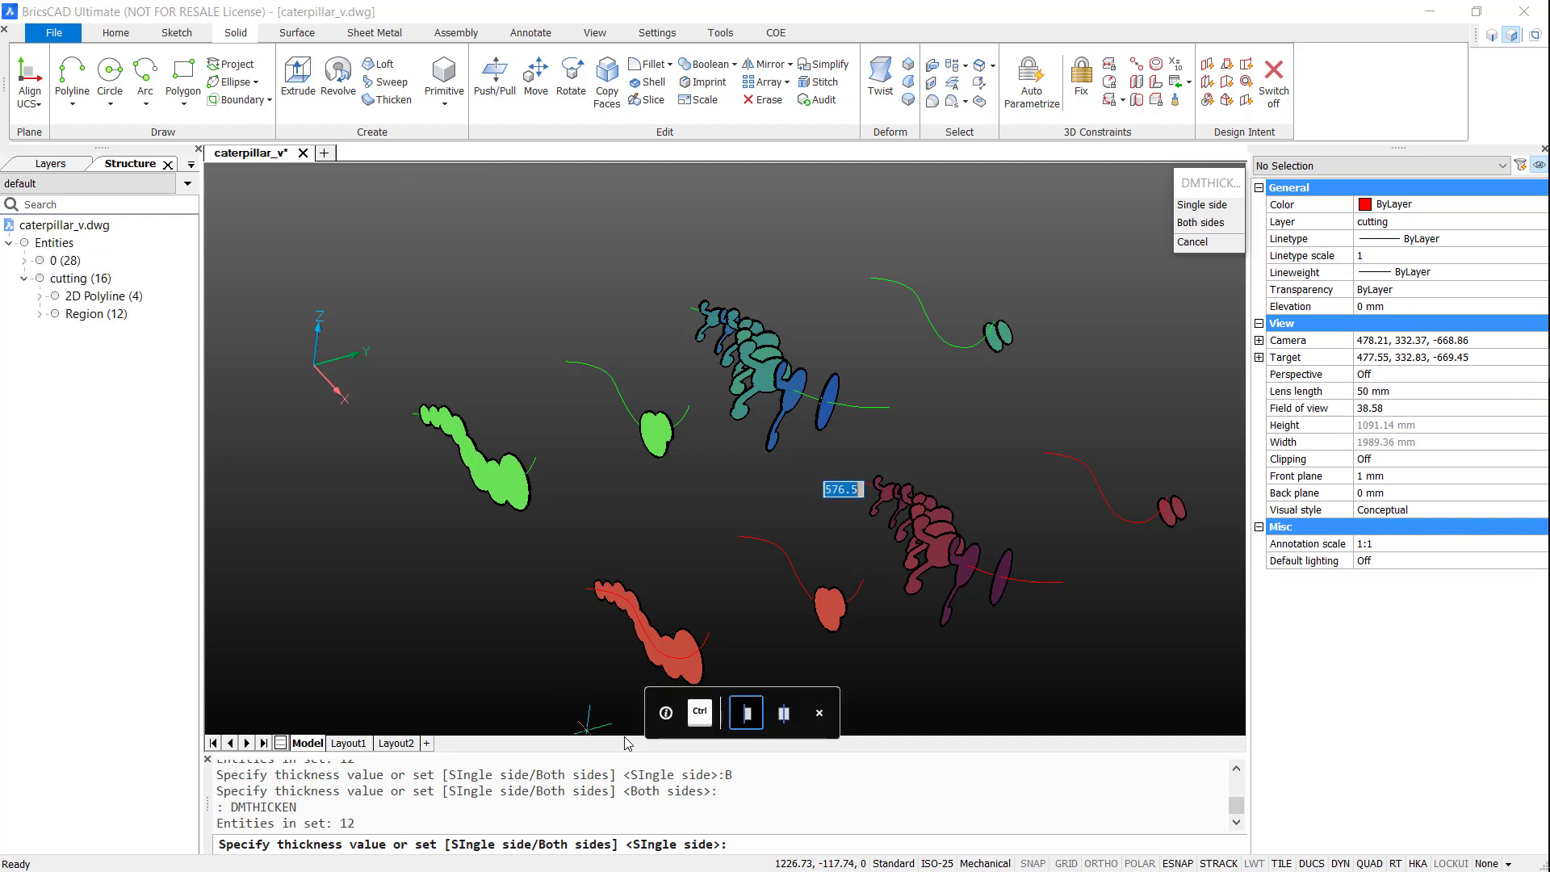
left_click(1211, 225)
type("2.6")
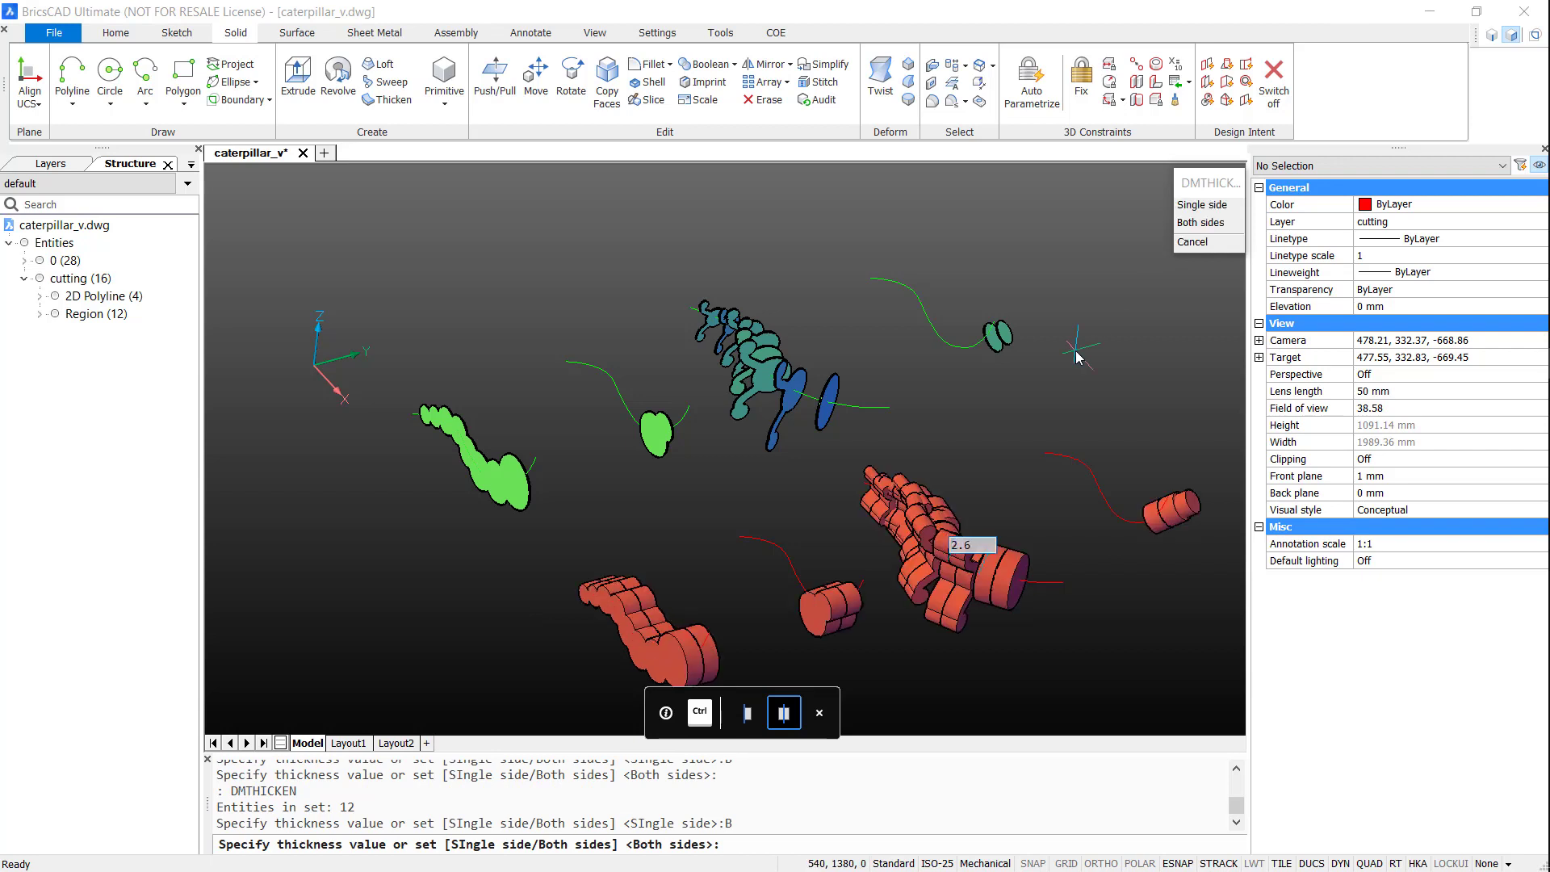
key("Return")
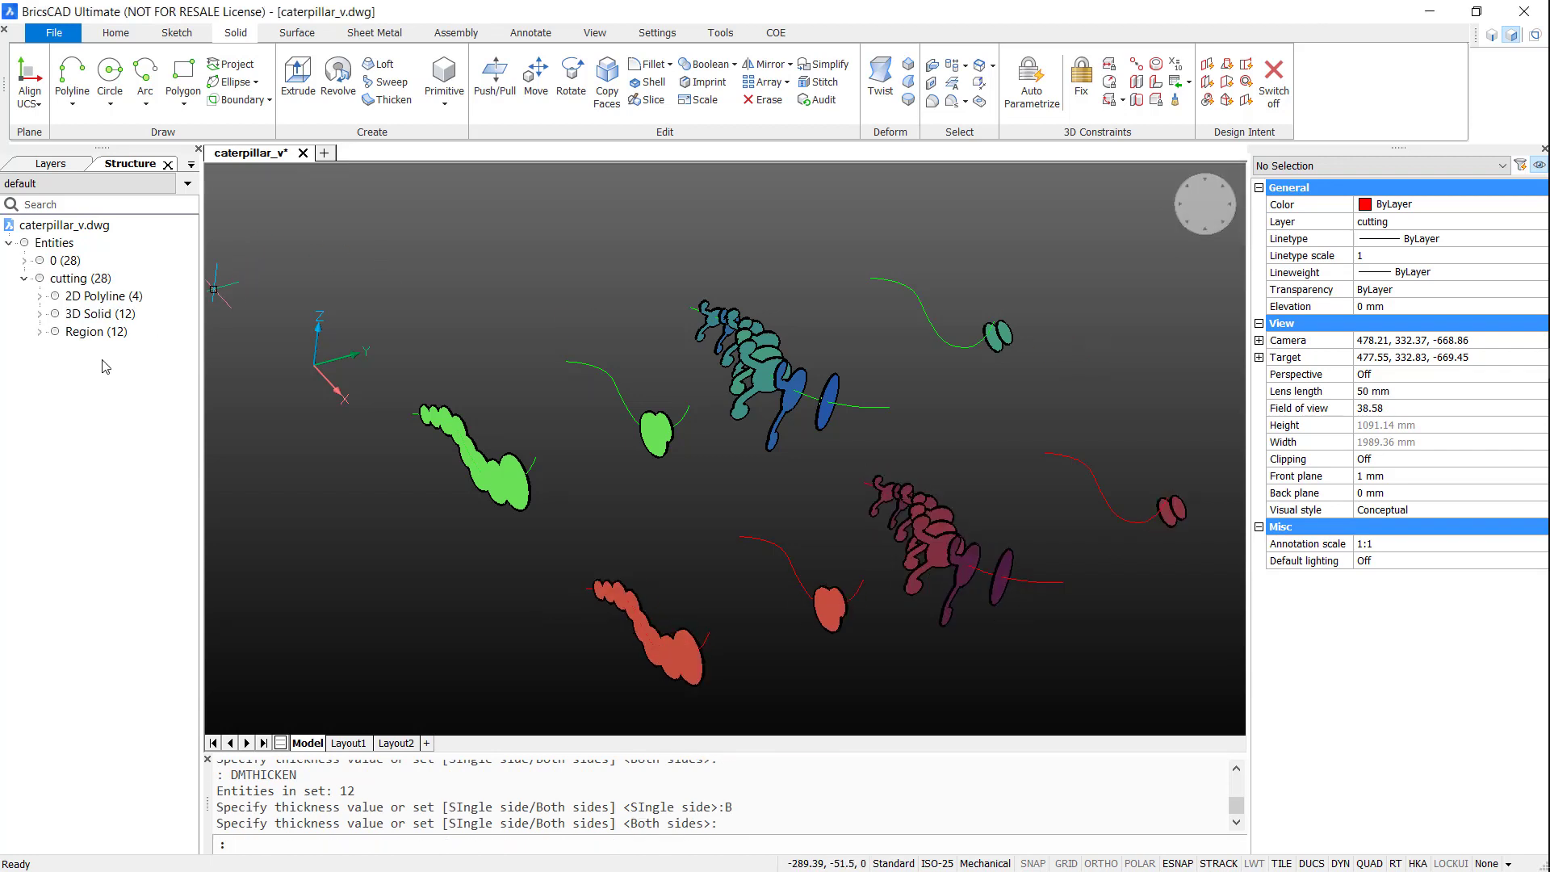
- Delete the original twelve red and twelve green regions
left_click(89, 333)
key("Delete")
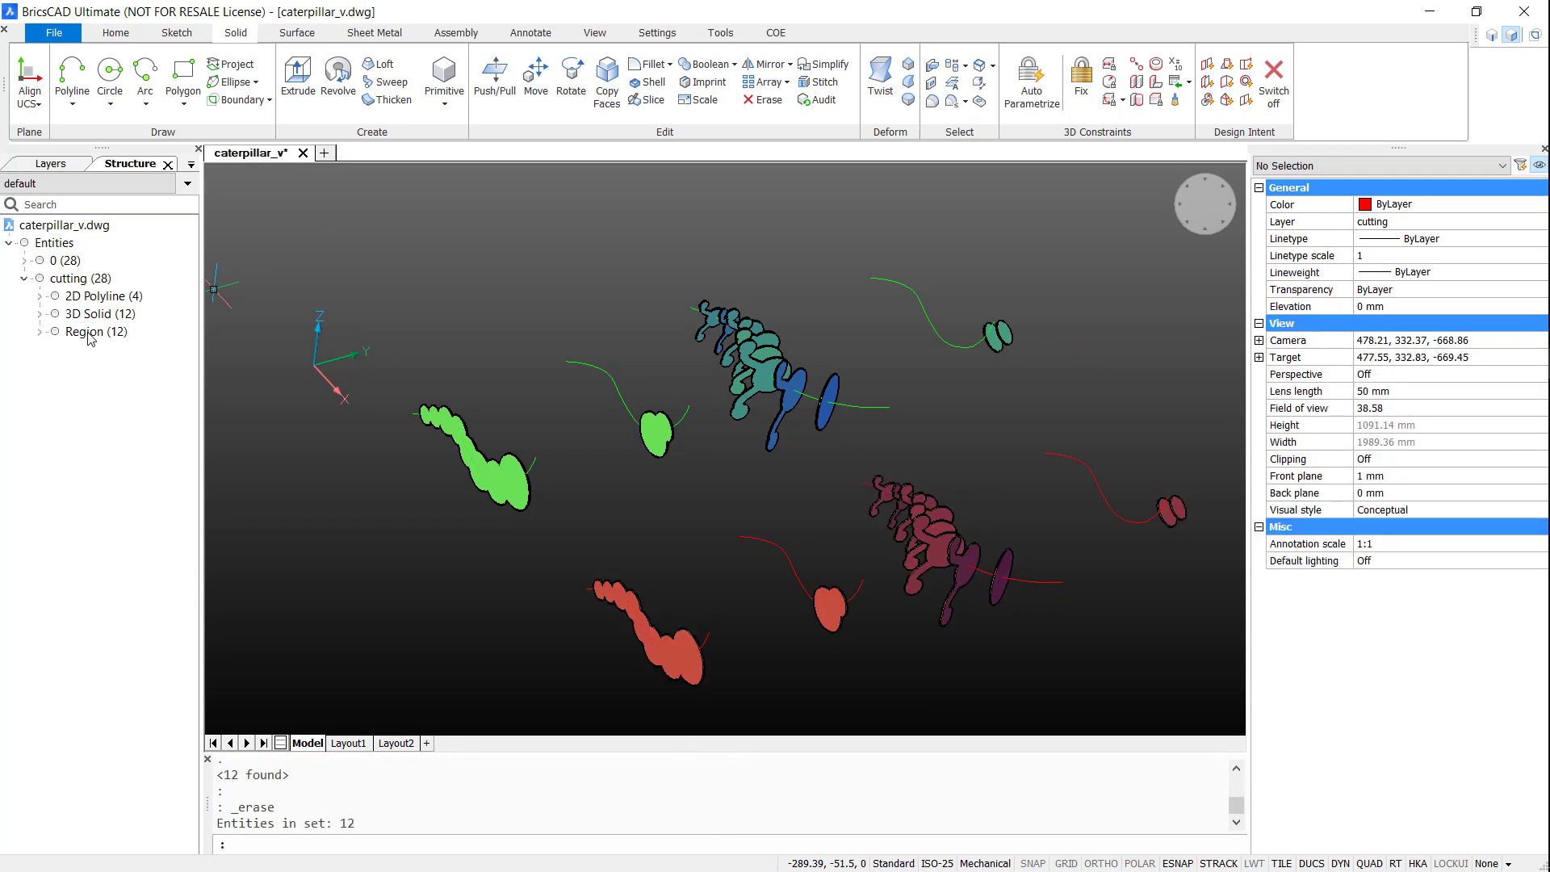
left_click(24, 262)
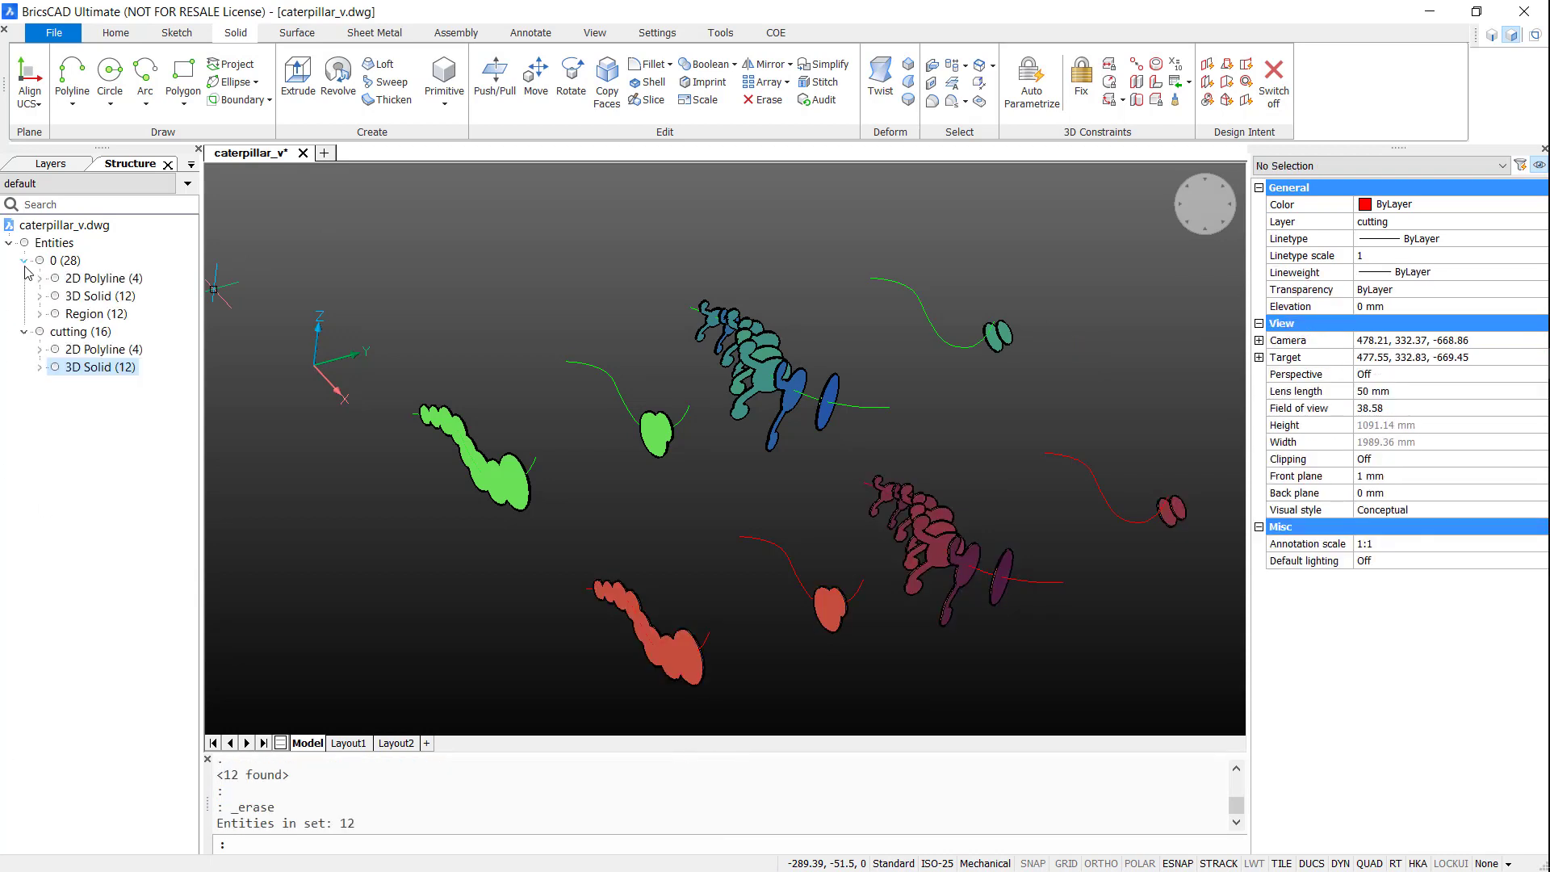
left_click(98, 315)
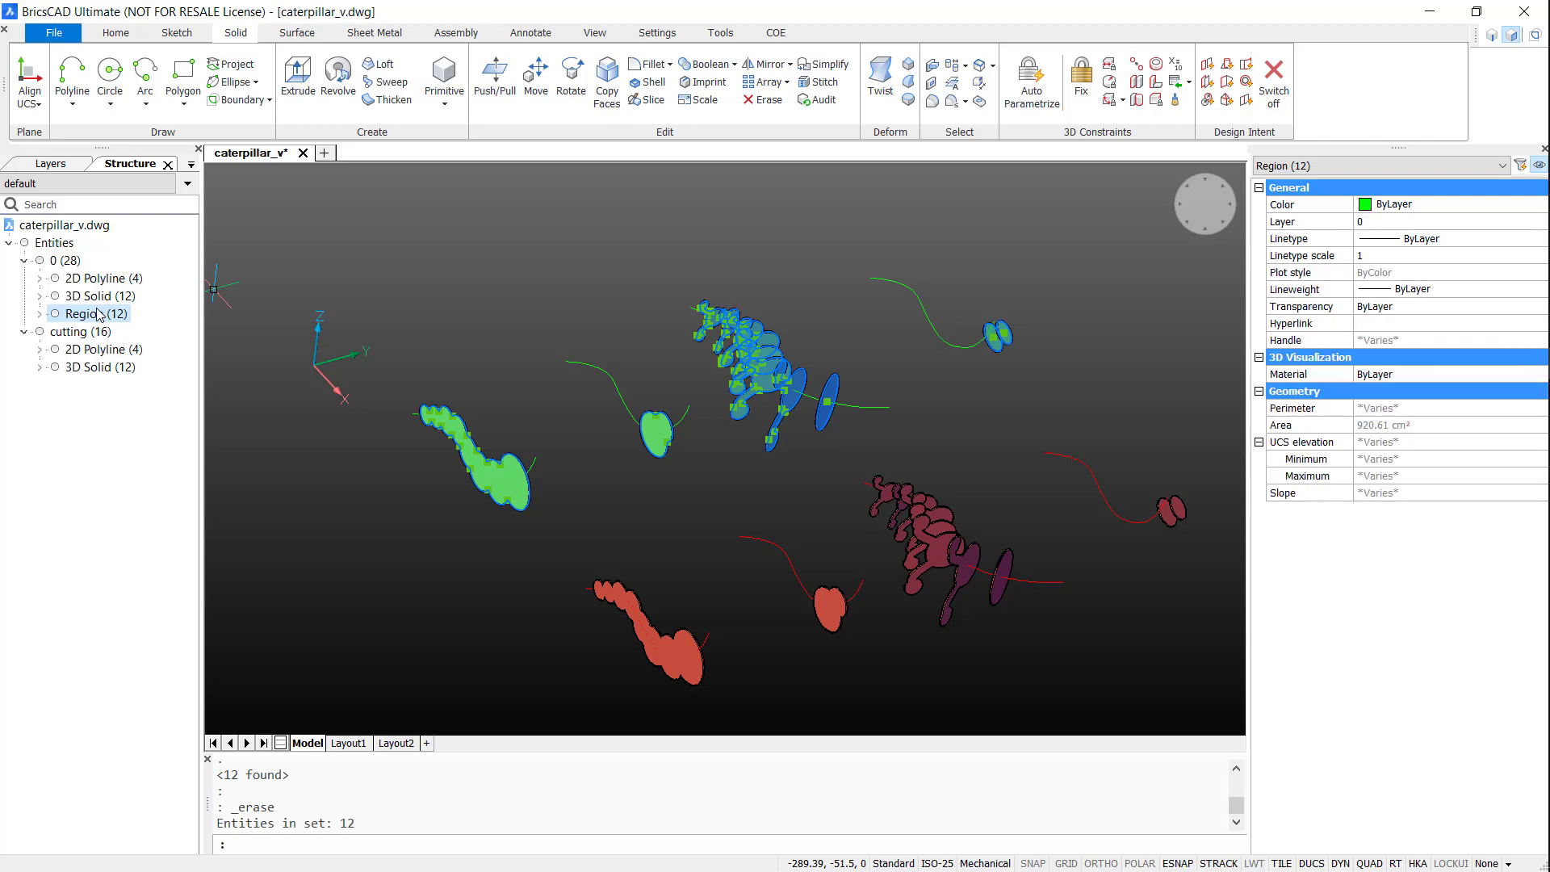
key("Delete")
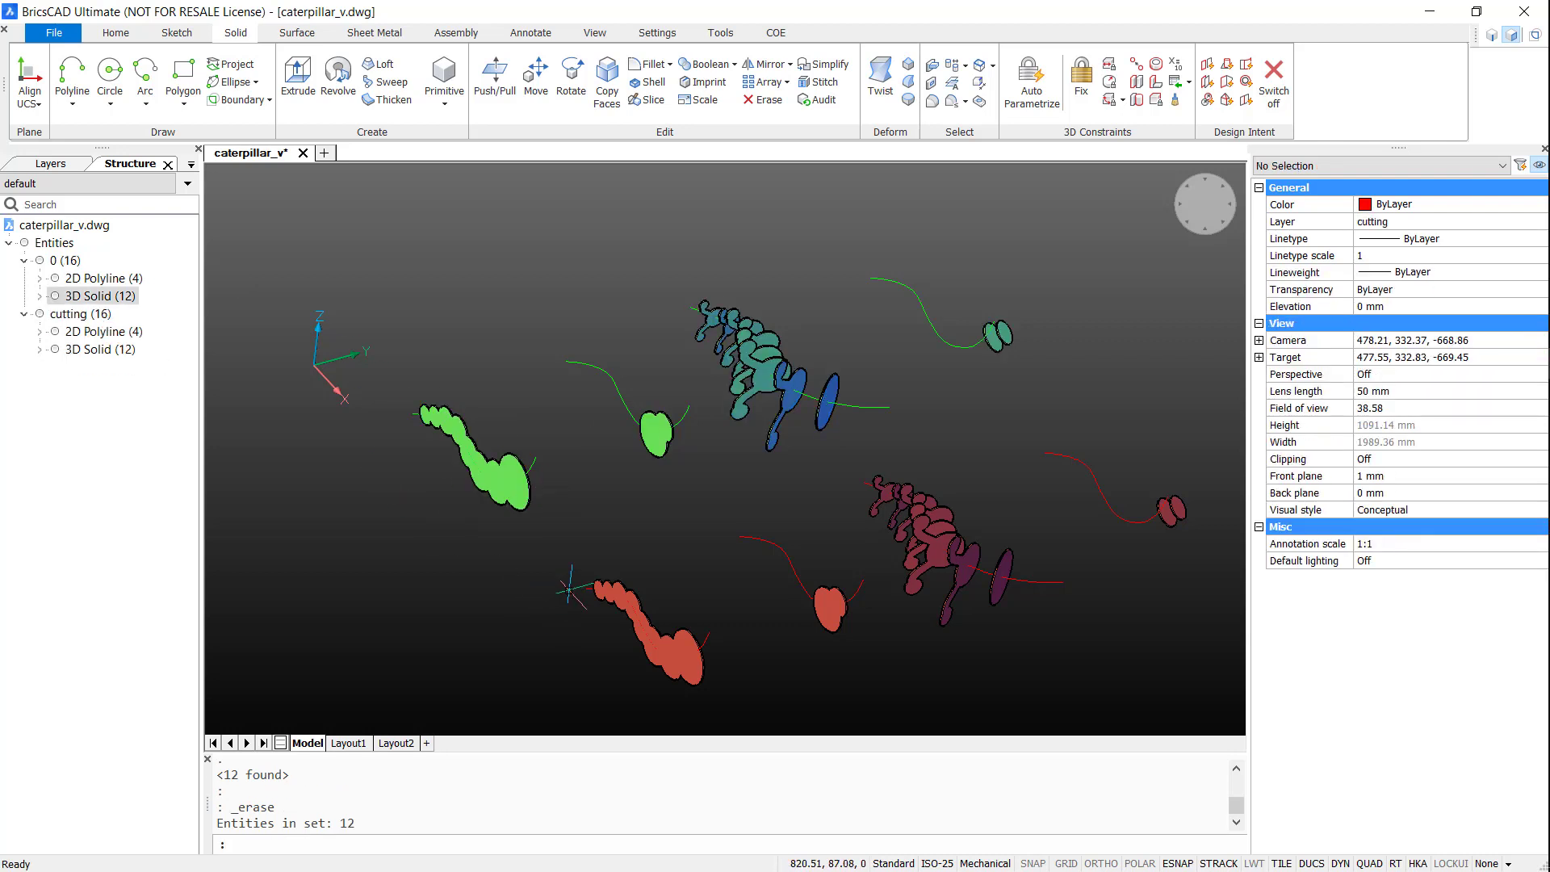
- Extrude three path curves into surfaces reaching to both sides
left_click(585, 588)
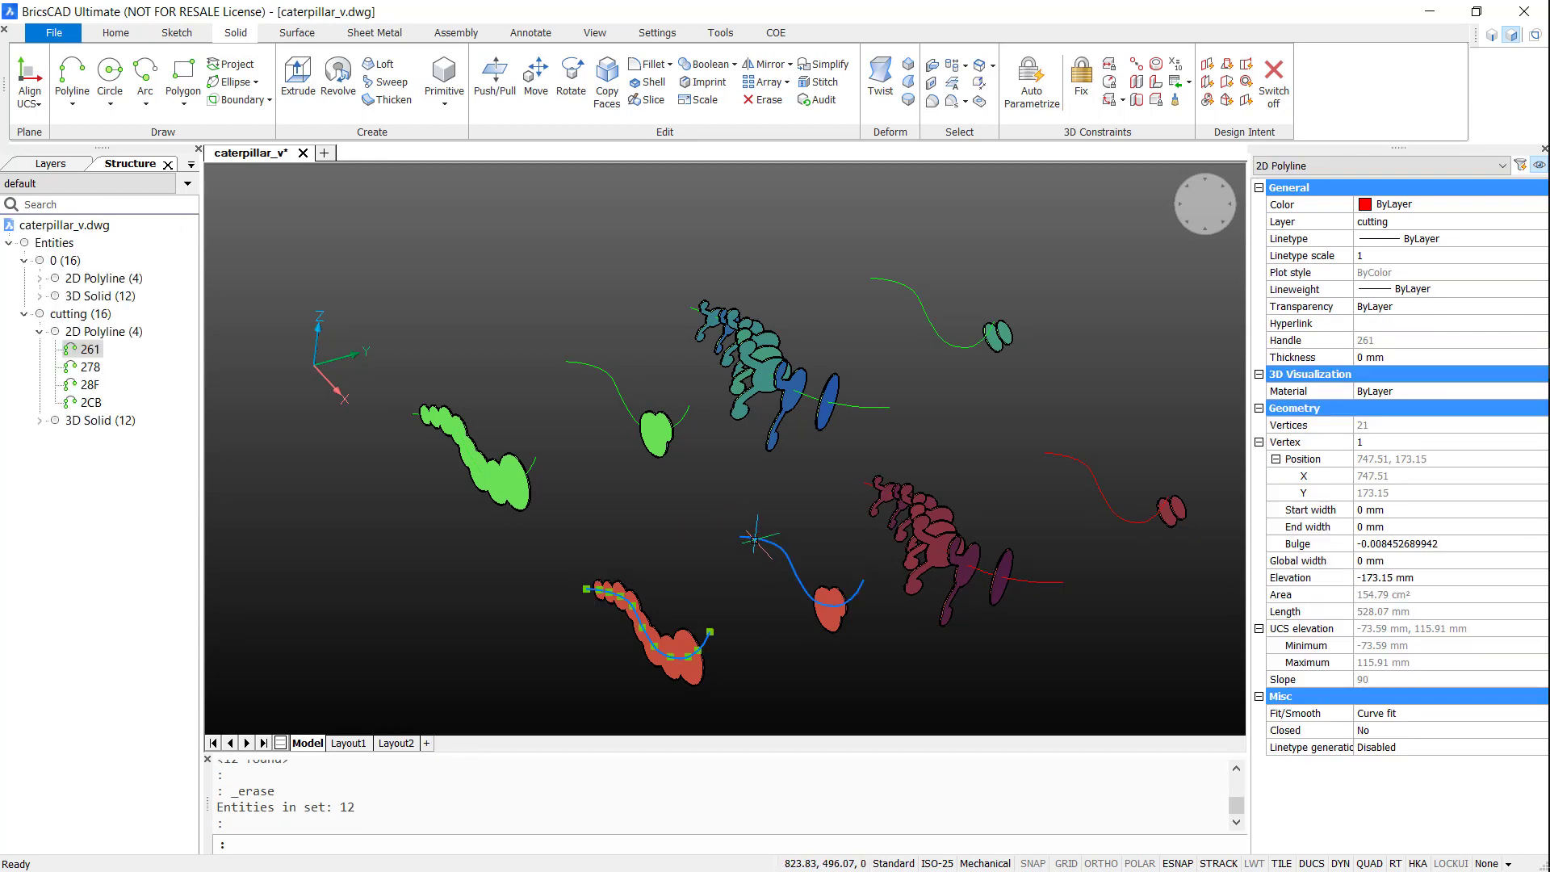
left_click(754, 538)
left_click(1092, 473)
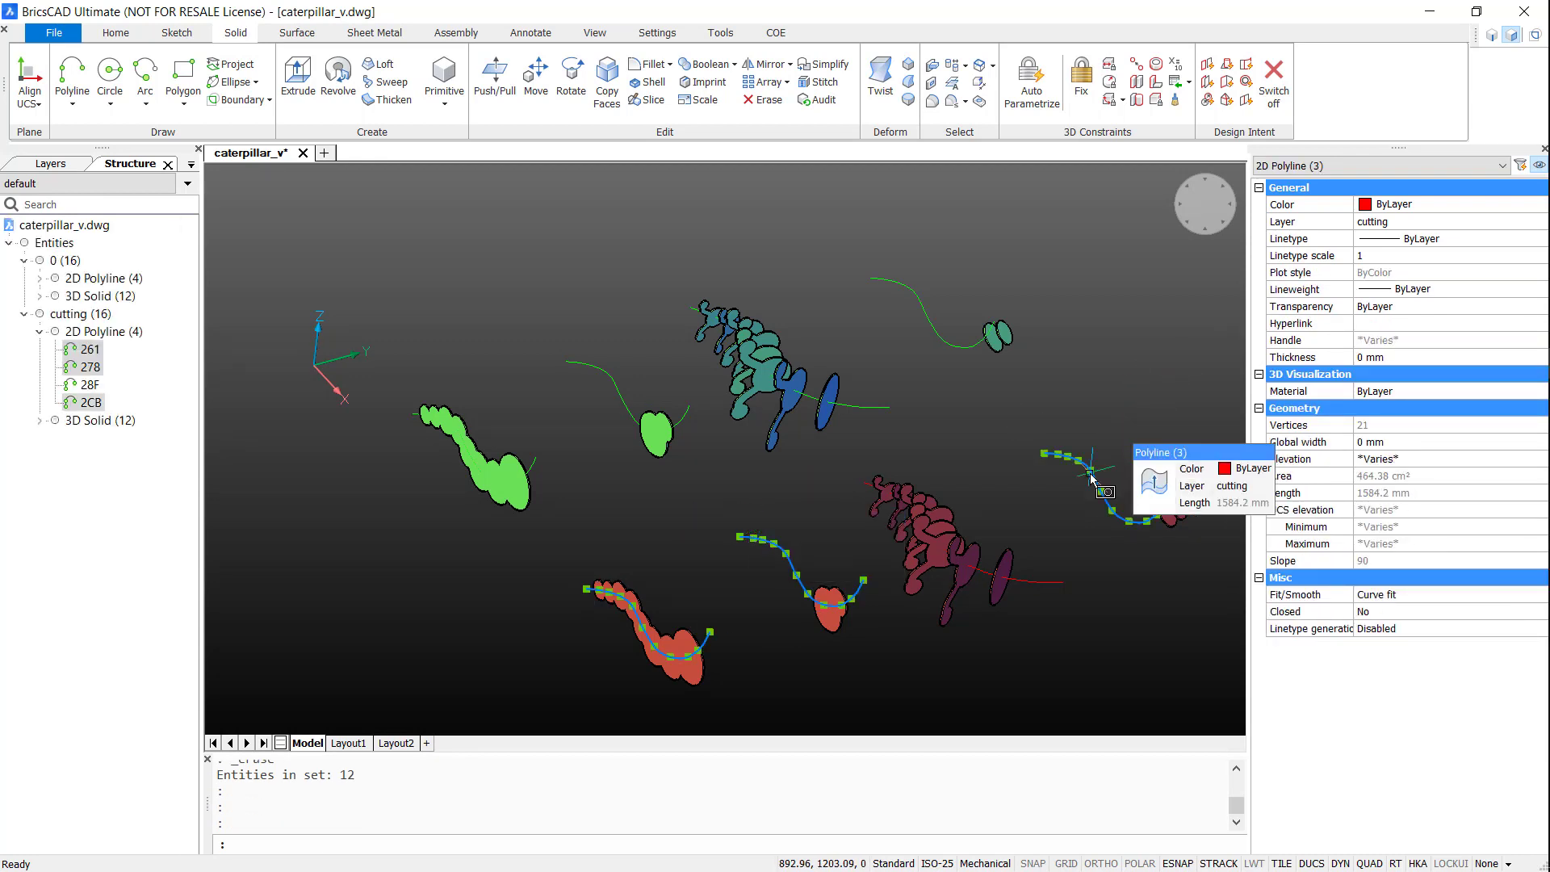
left_click(1155, 488)
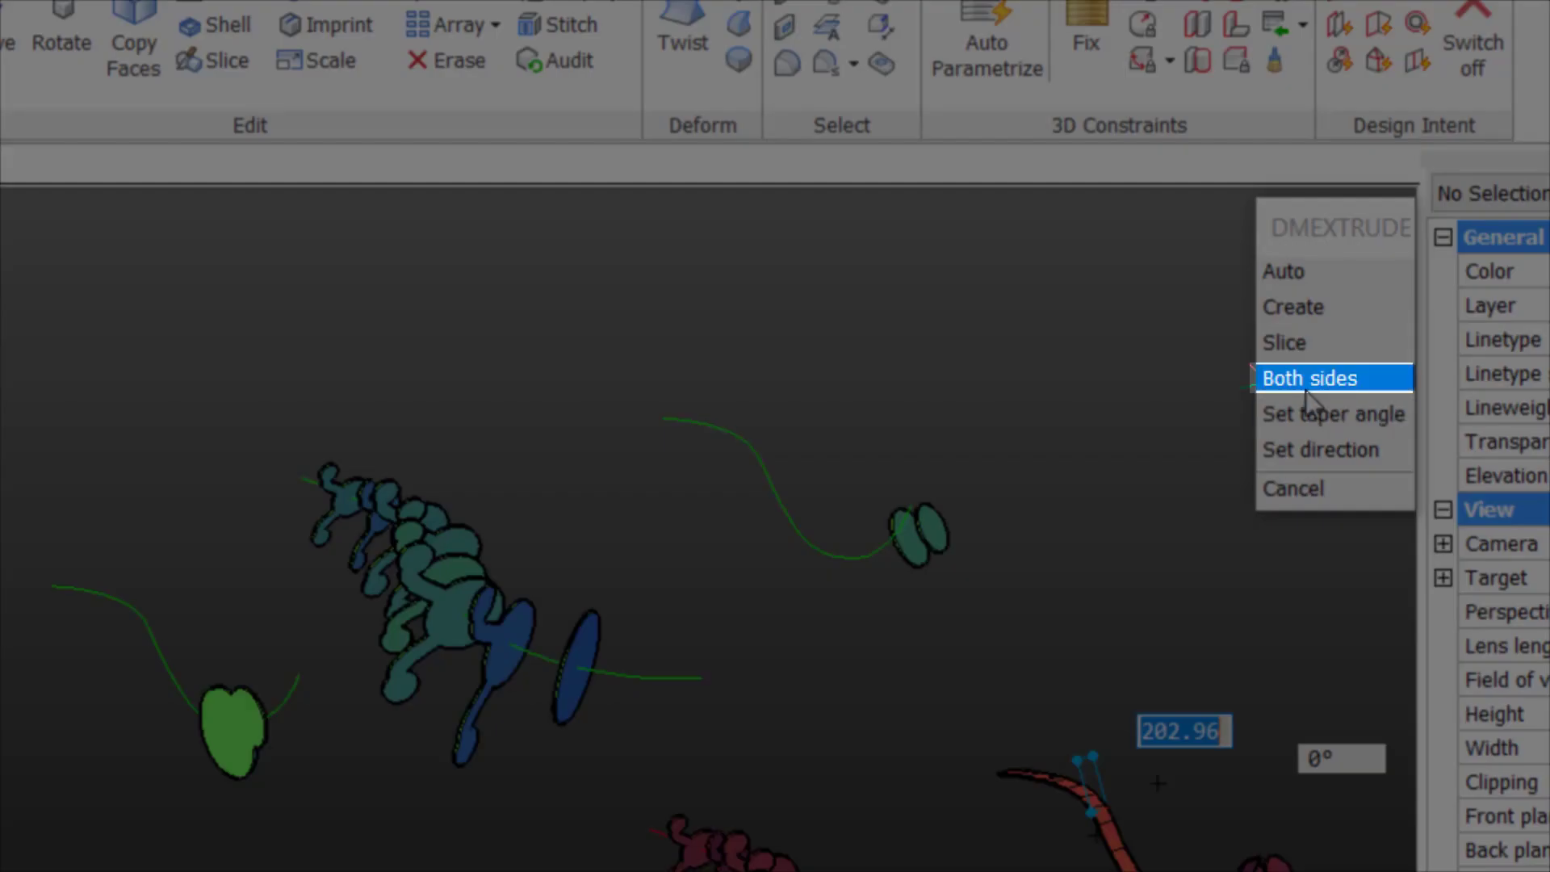
left_click(1306, 391)
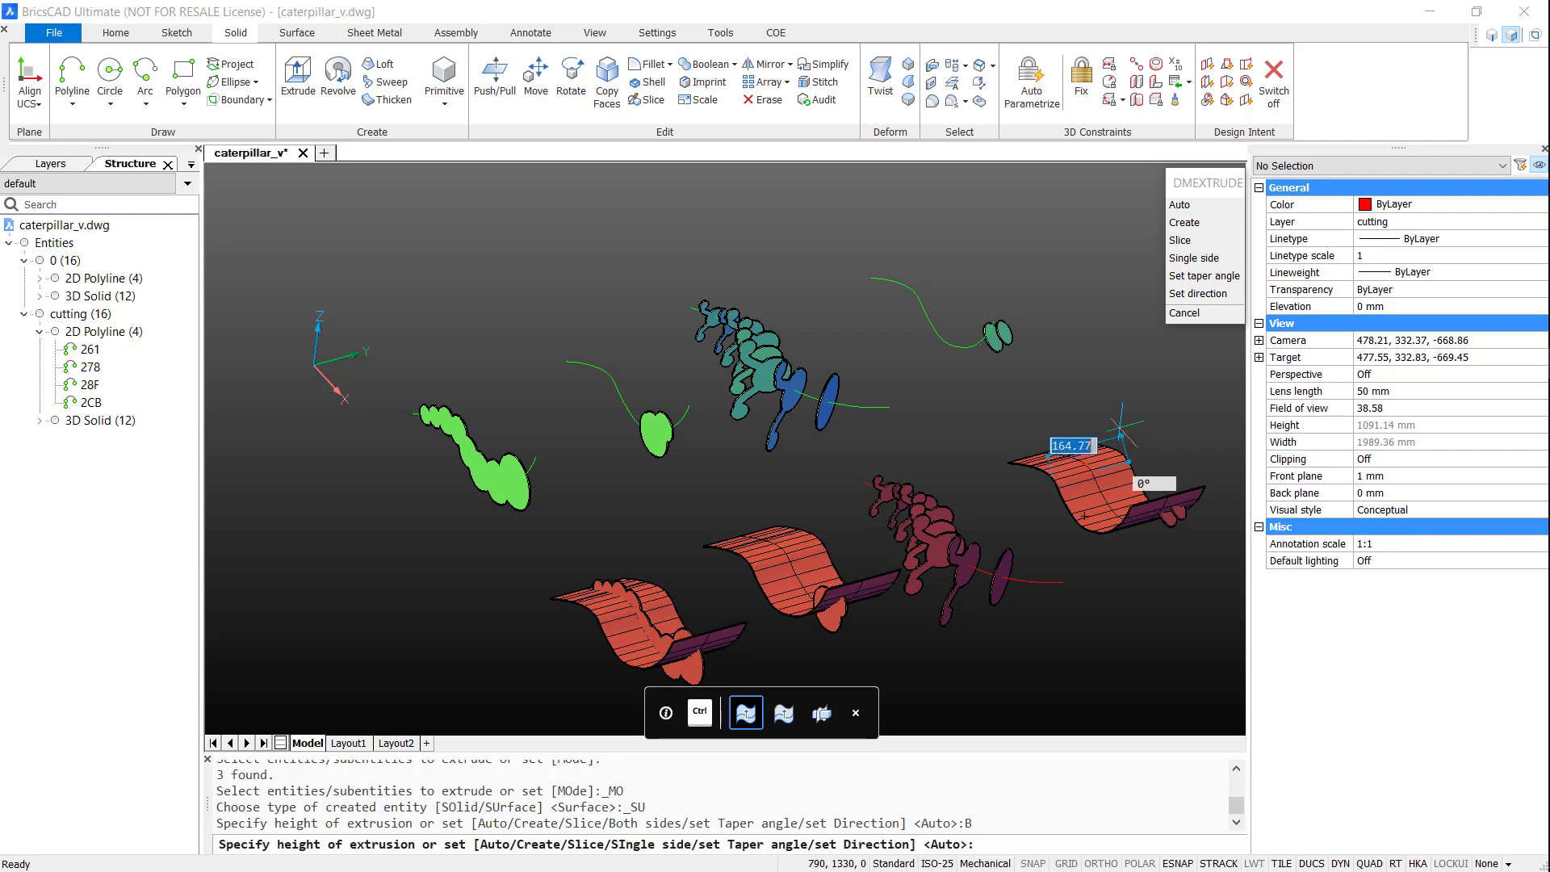
left_click(1117, 429)
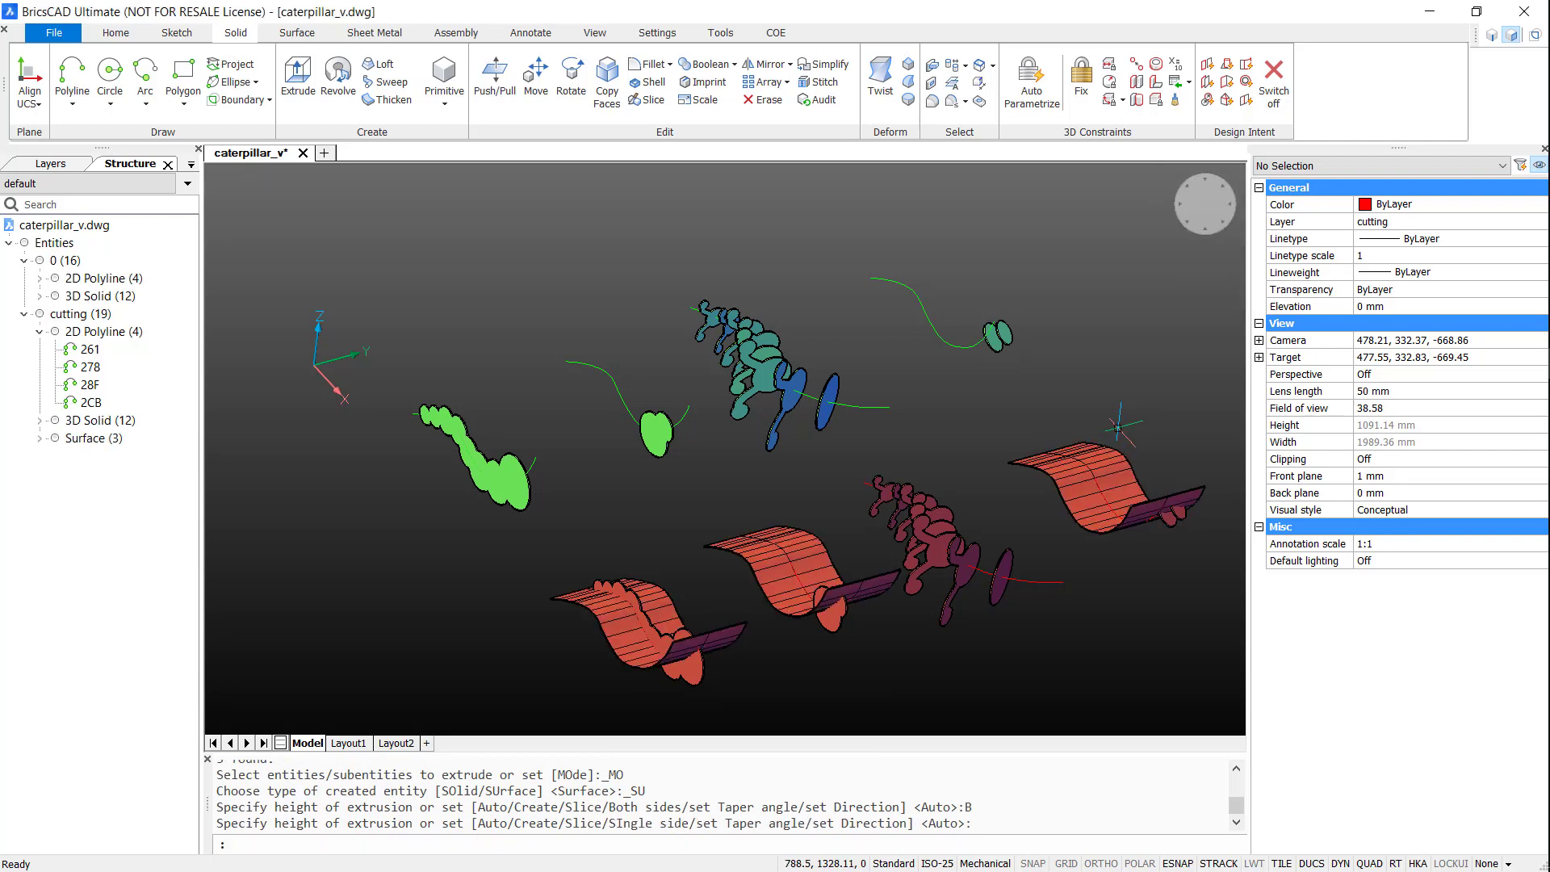
- Extrude the remaining curve into a tall two-sided surface
left_click(1080, 588)
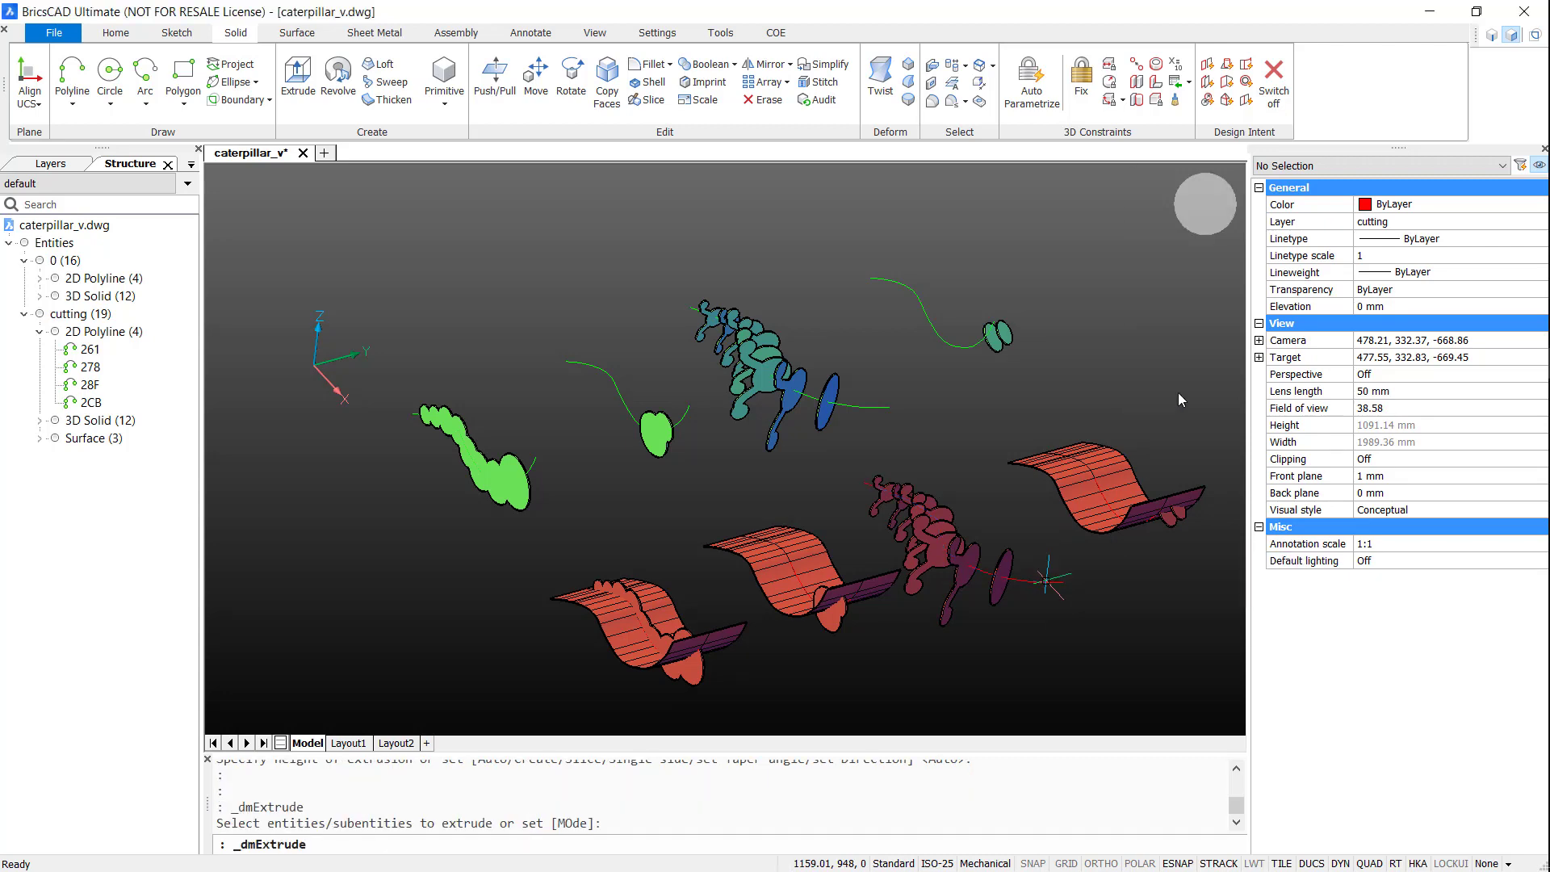
left_click(1199, 258)
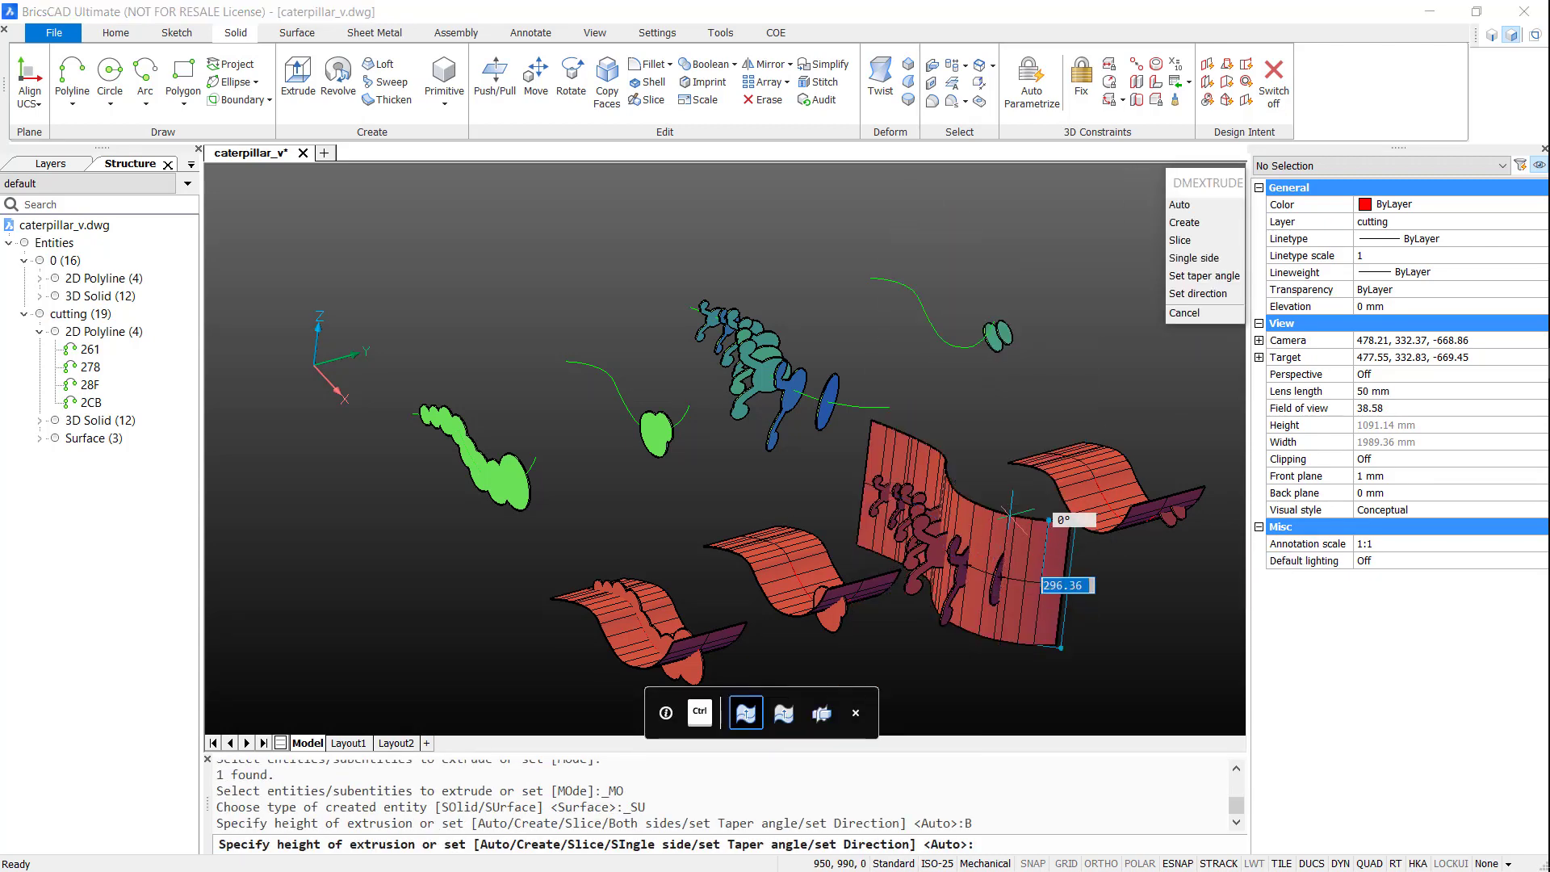
left_click(1009, 513)
middle_click_drag(1010, 513, 957, 467)
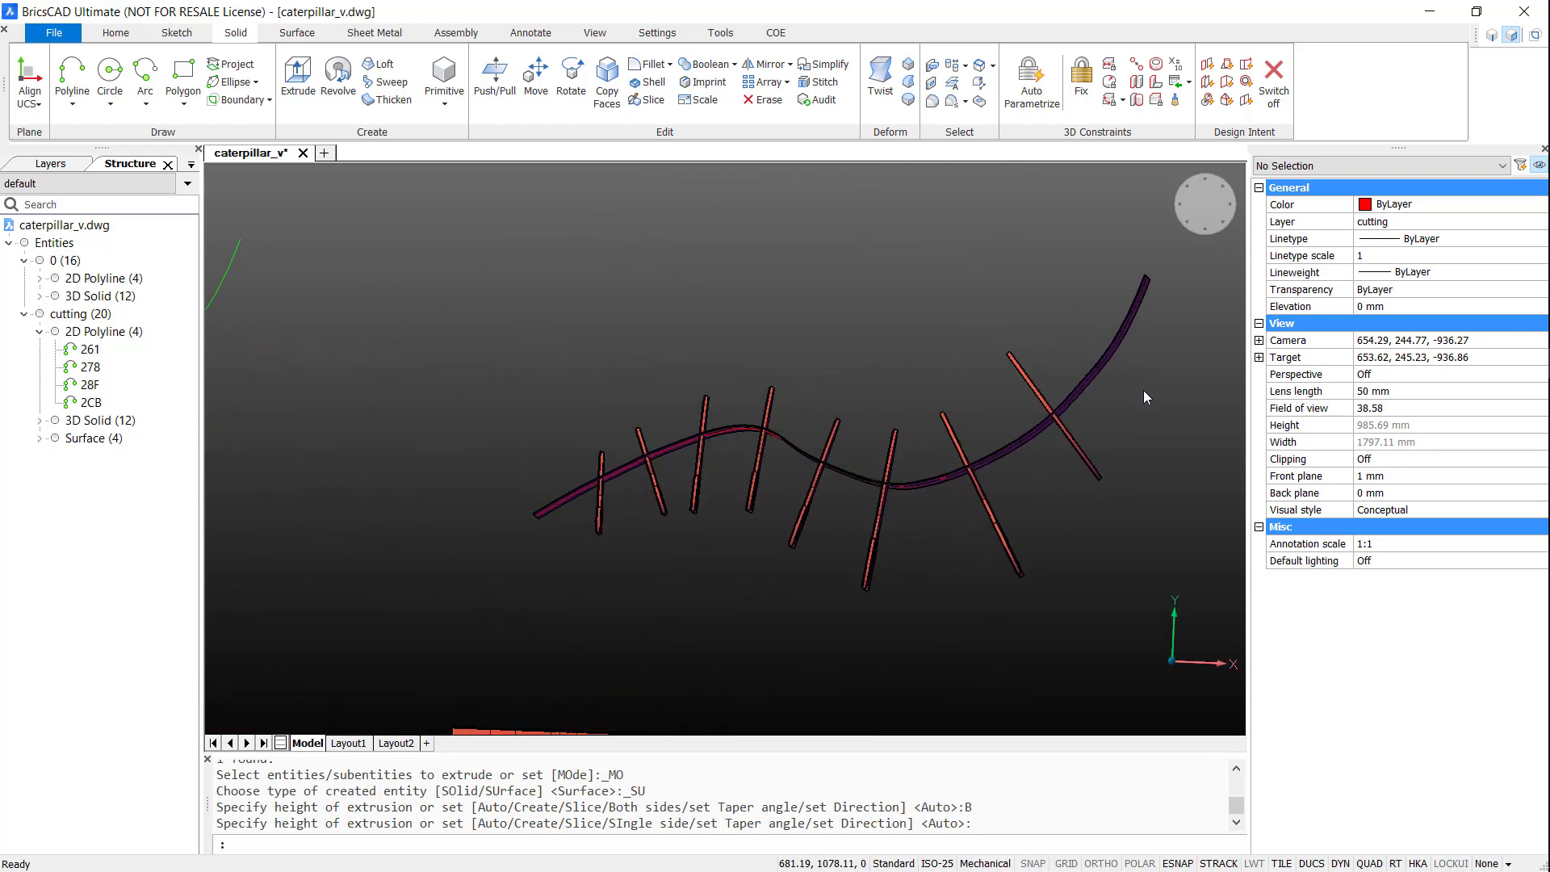
- Slice the eight cross pieces with the curved surface, keeping the upper half of each
type("sl")
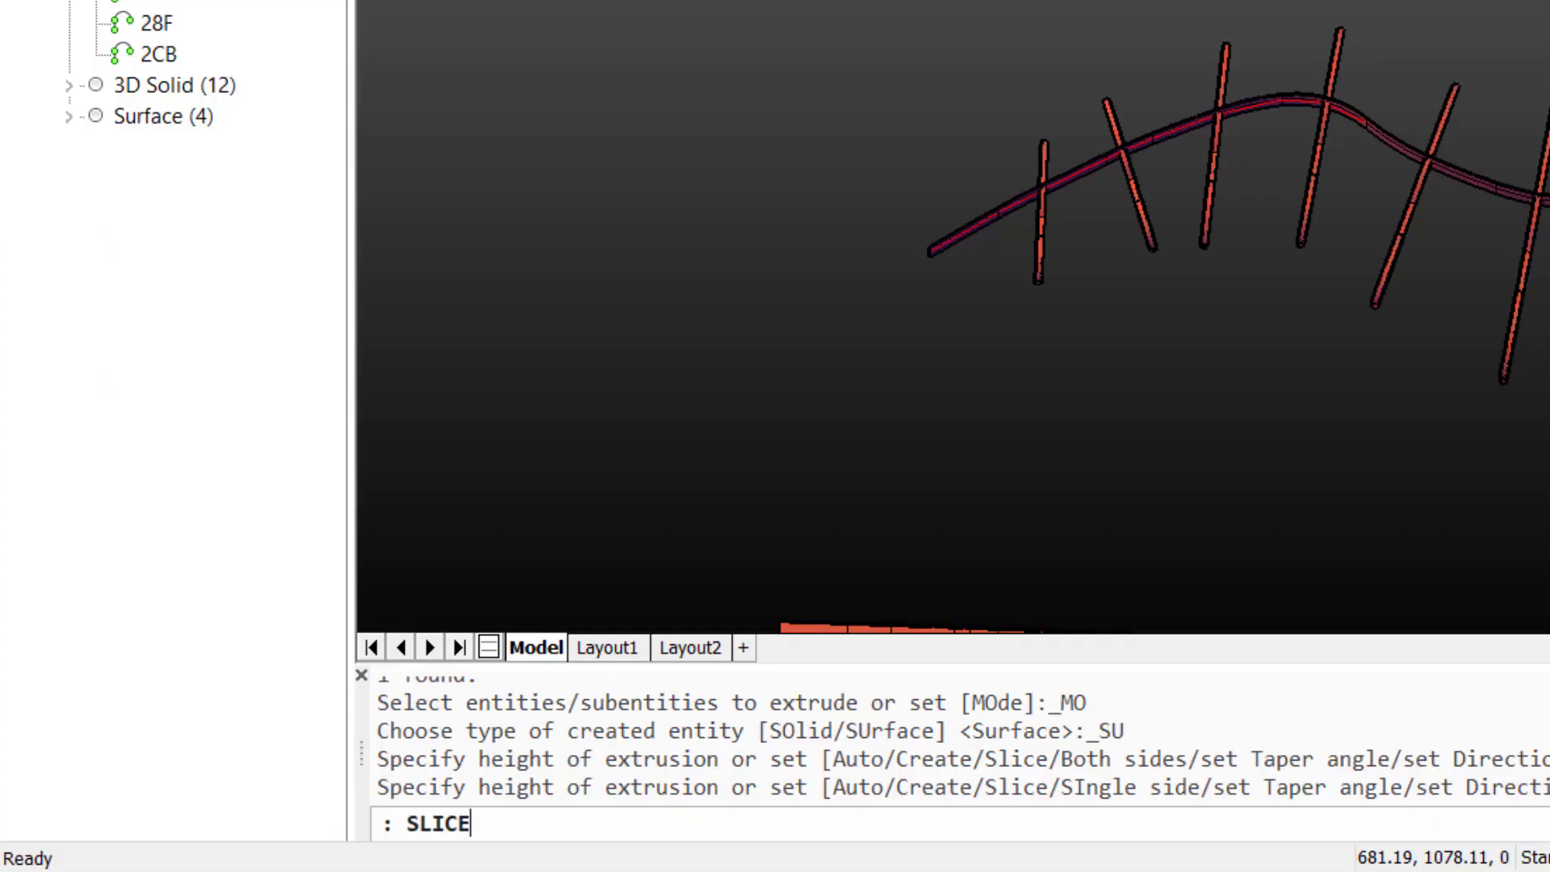
key("Return")
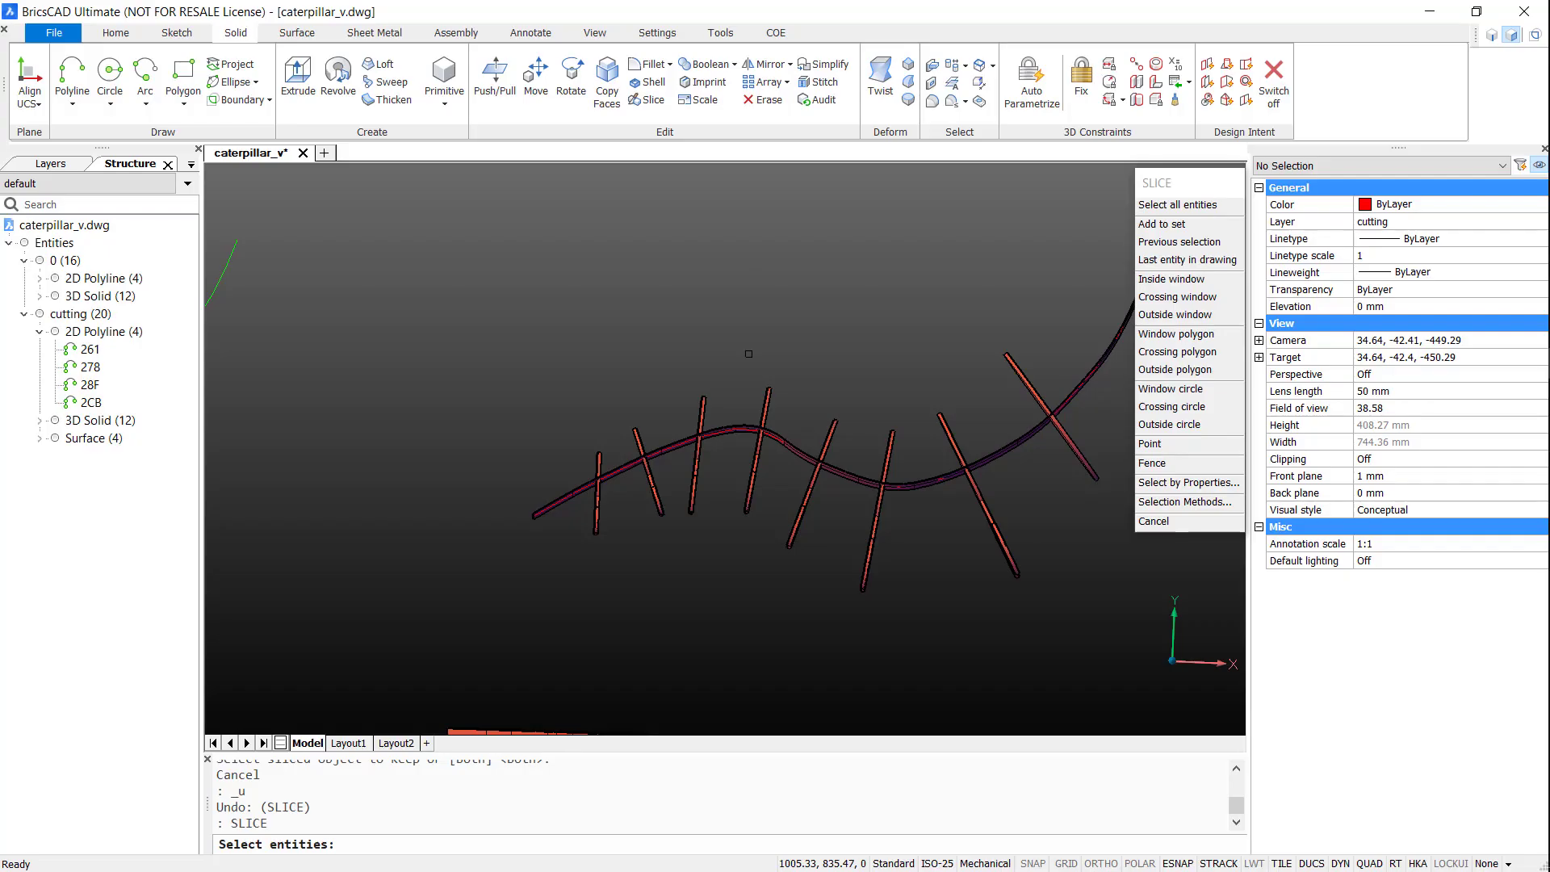
left_click(540, 263)
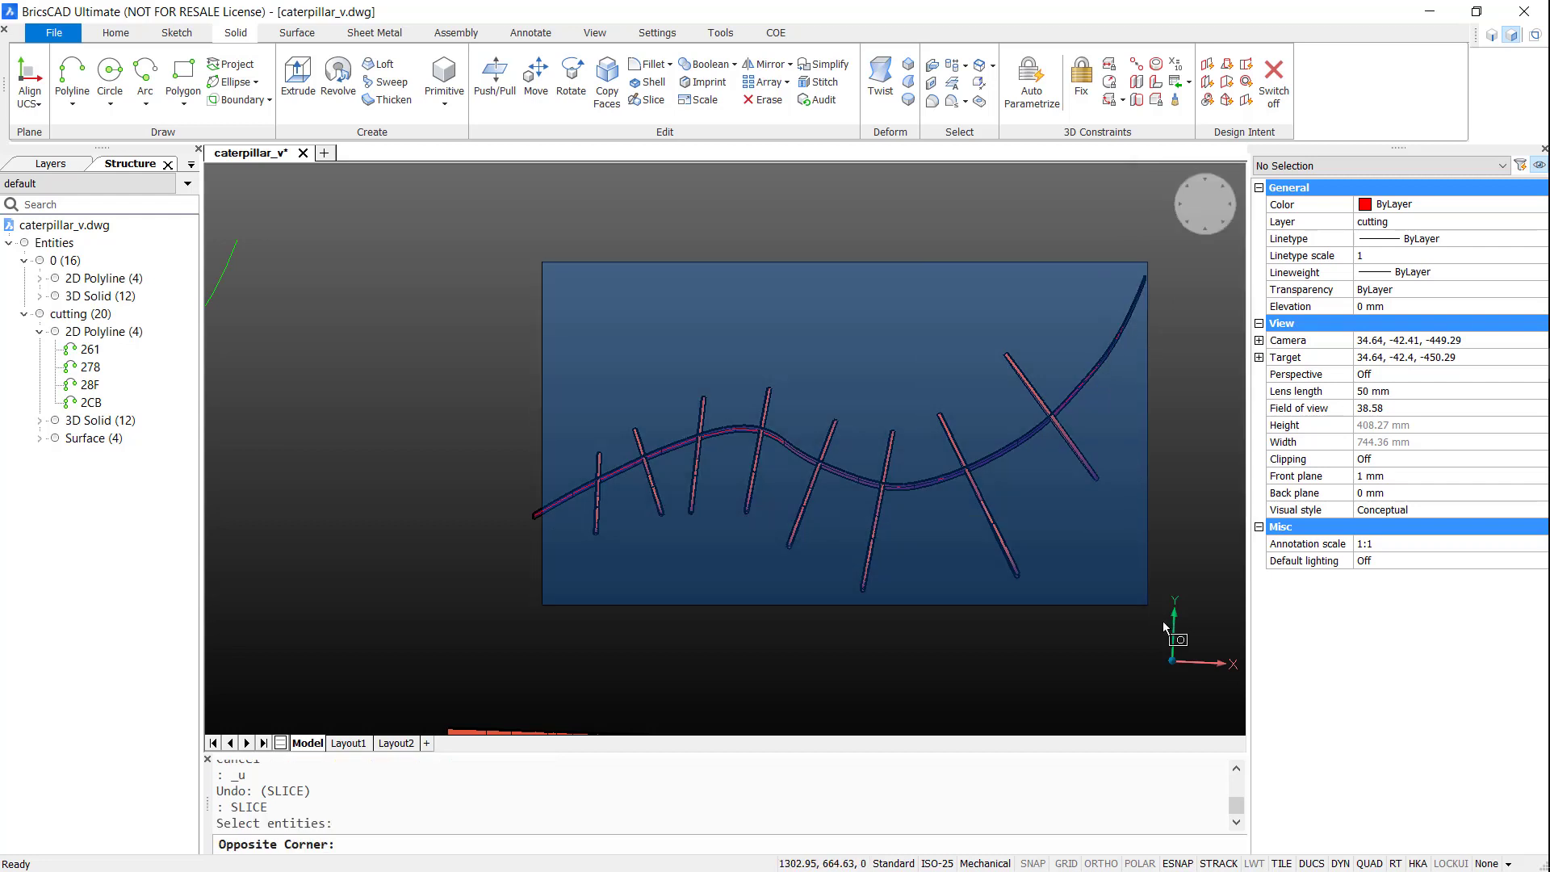
left_click(1137, 640)
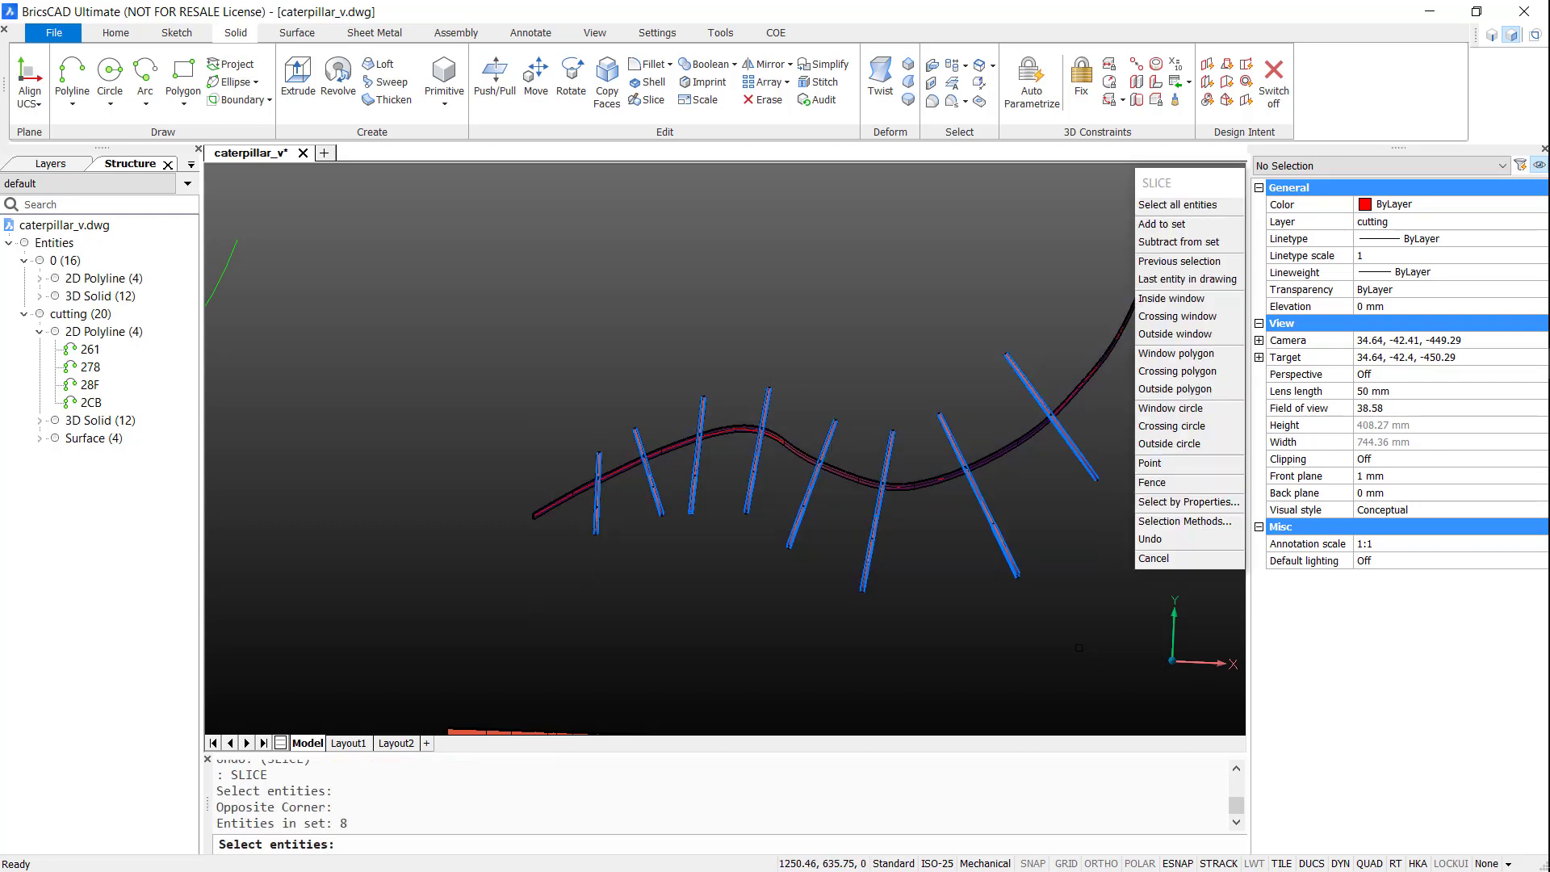
key("Return")
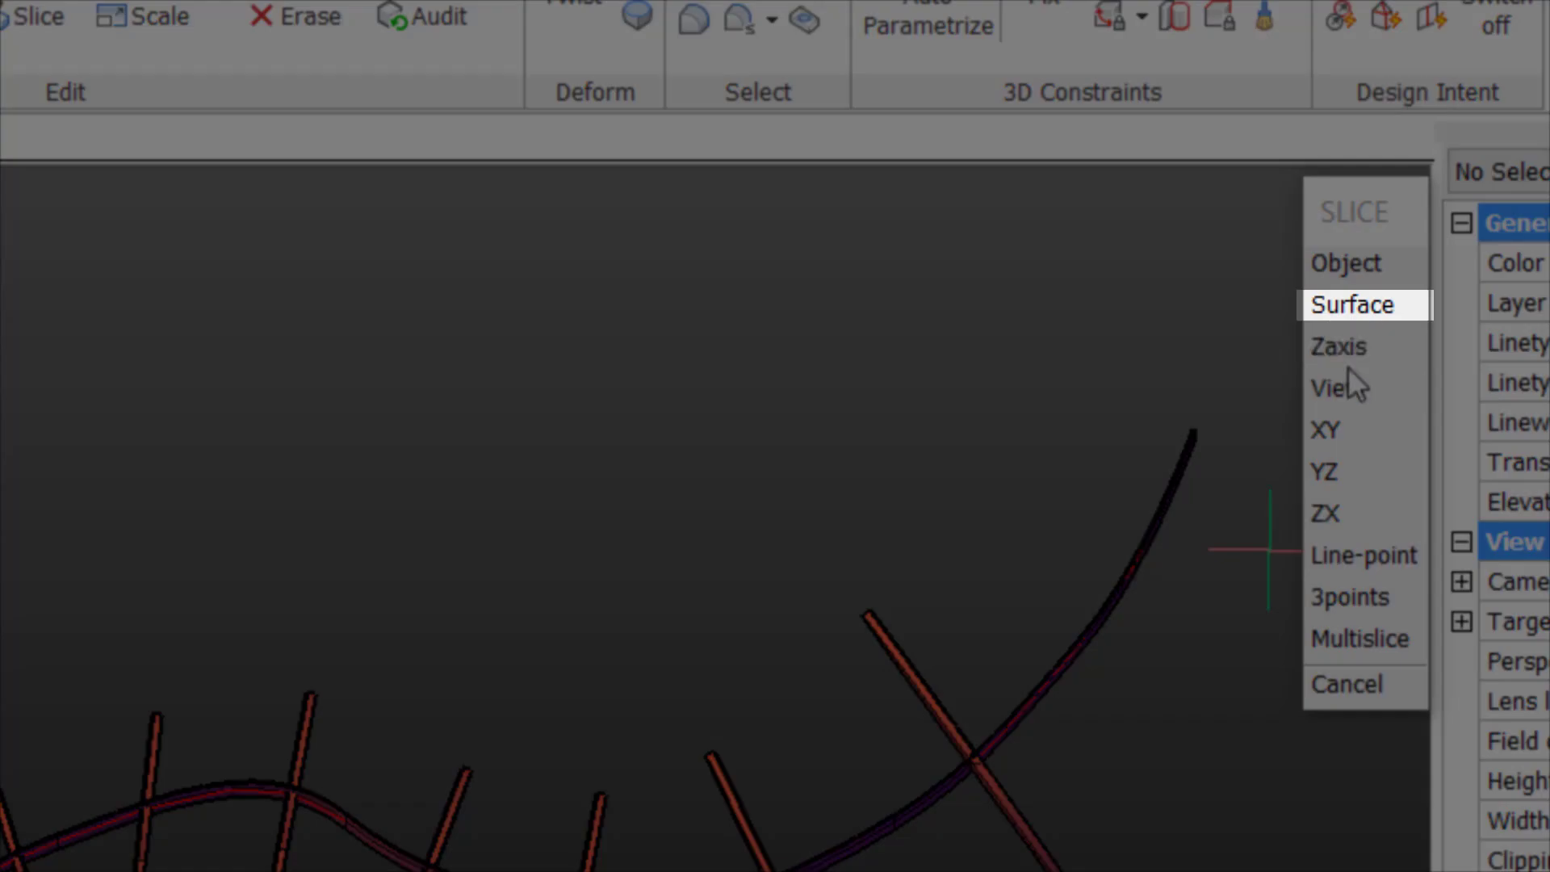
left_click(1377, 305)
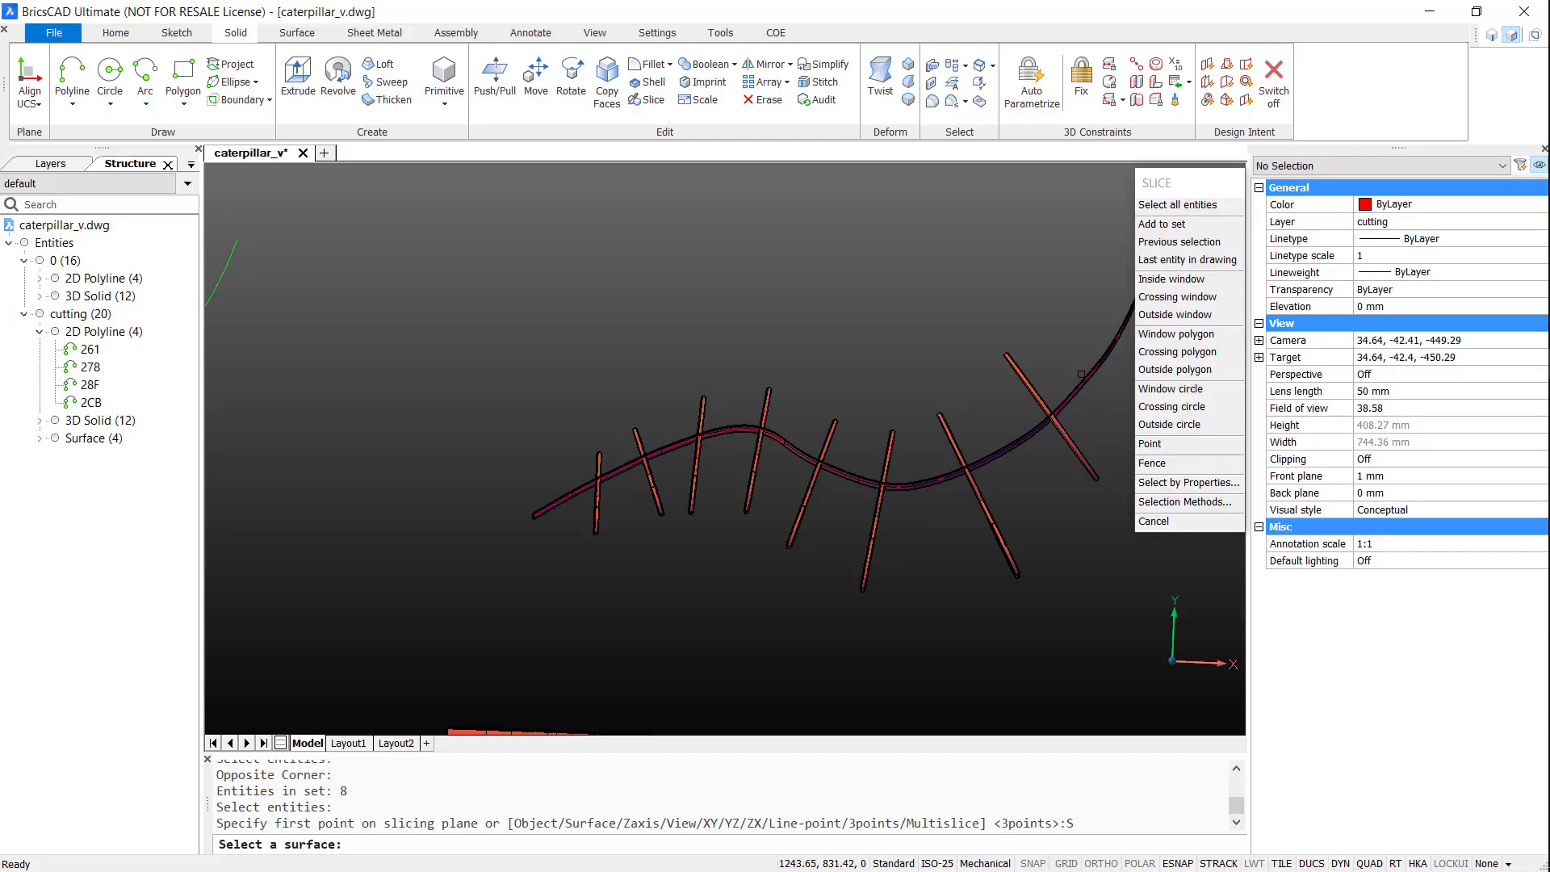
left_click(1081, 383)
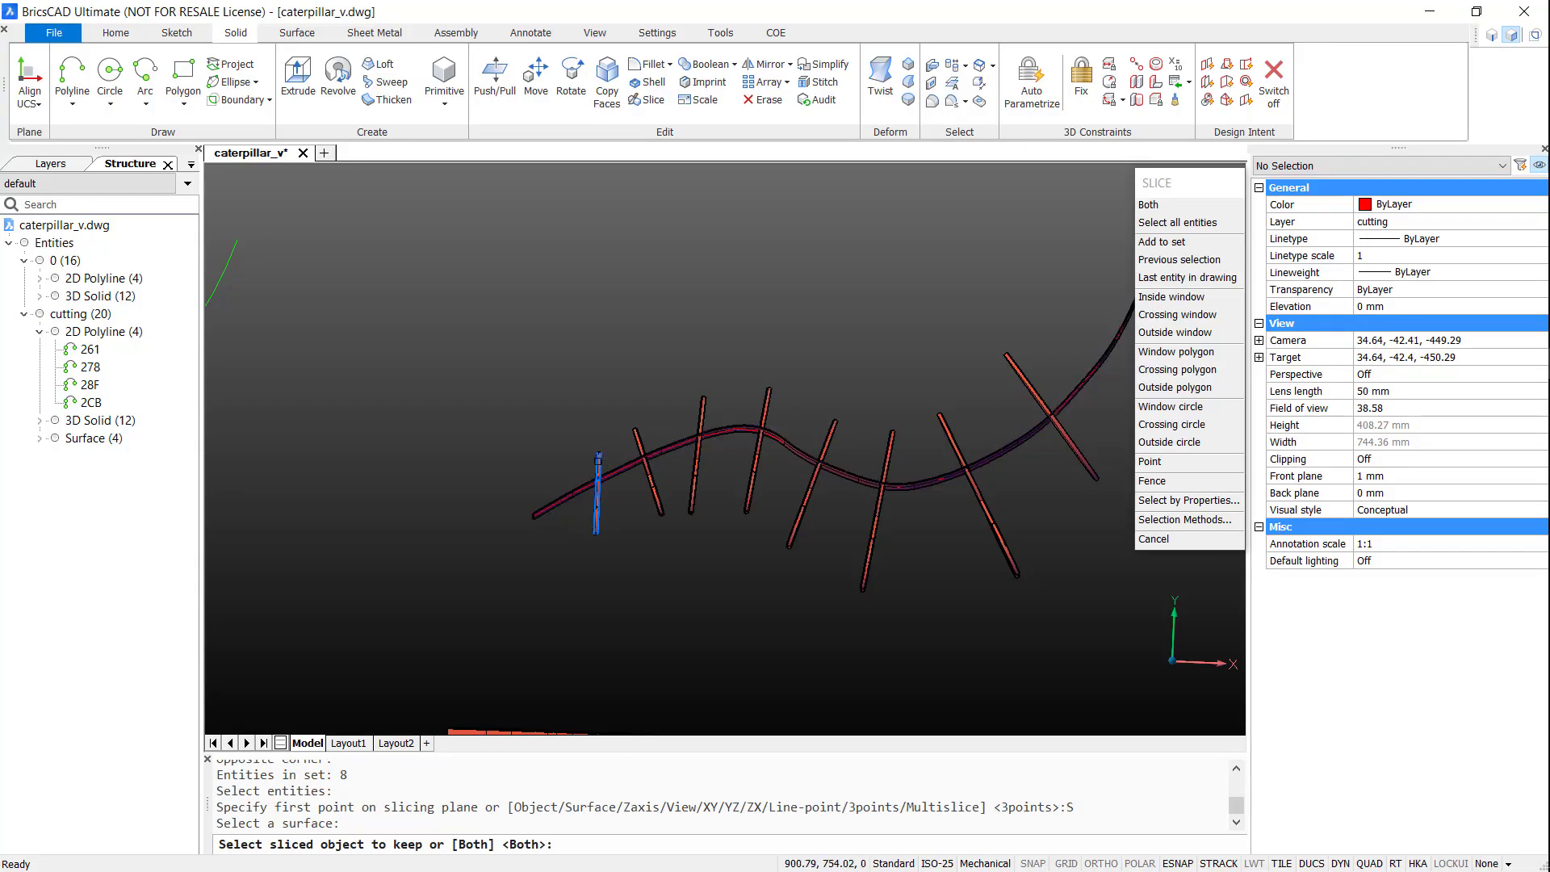
left_click(598, 464)
left_click(699, 412)
left_click(764, 404)
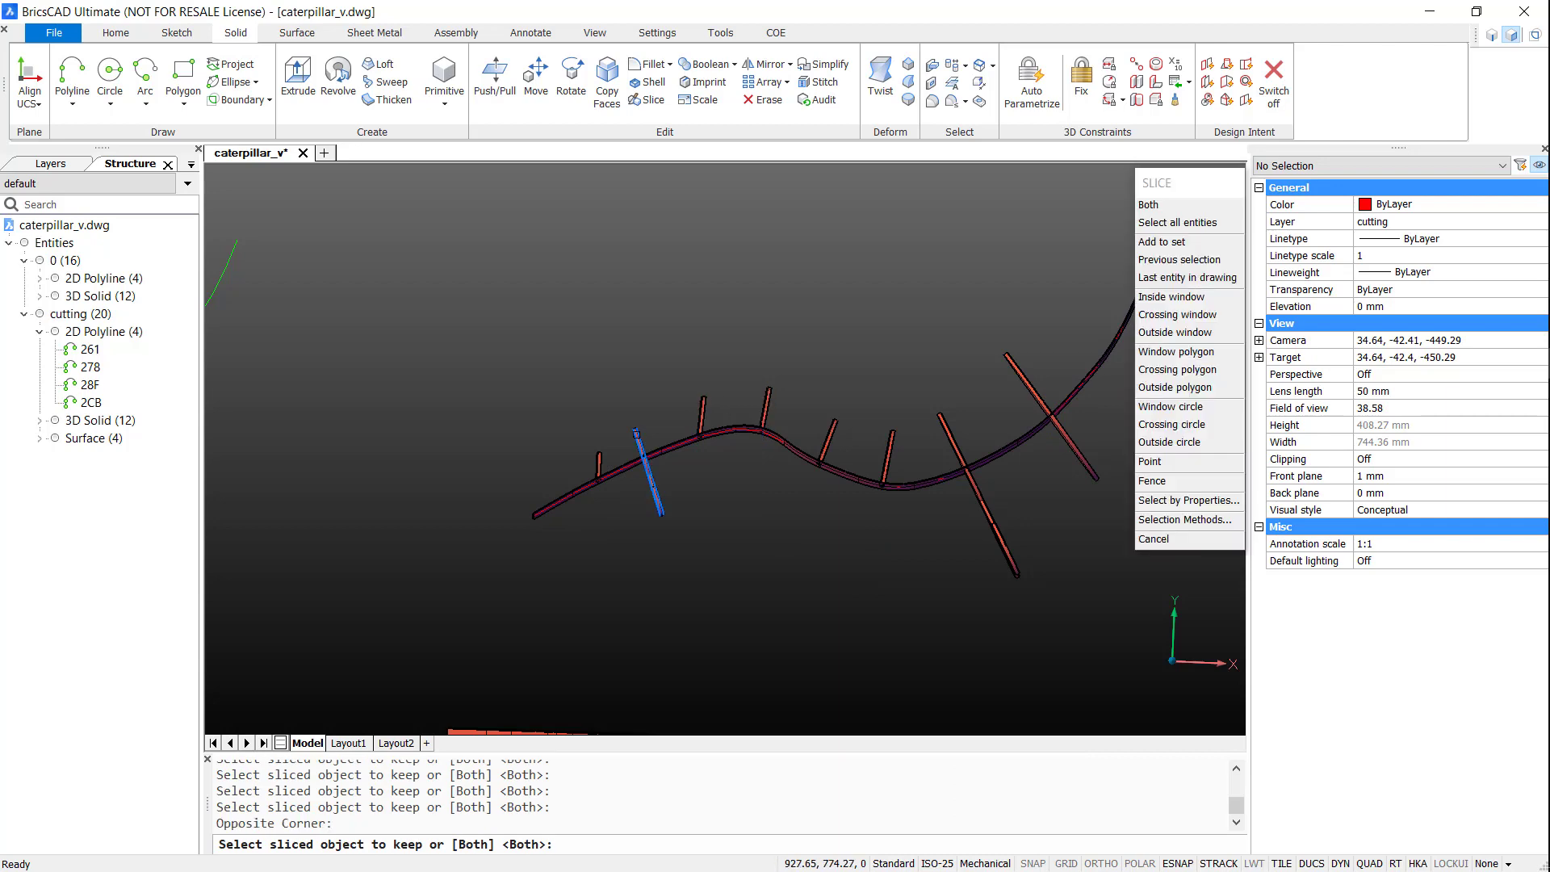
left_click(637, 434)
left_click(1026, 381)
left_click(951, 441)
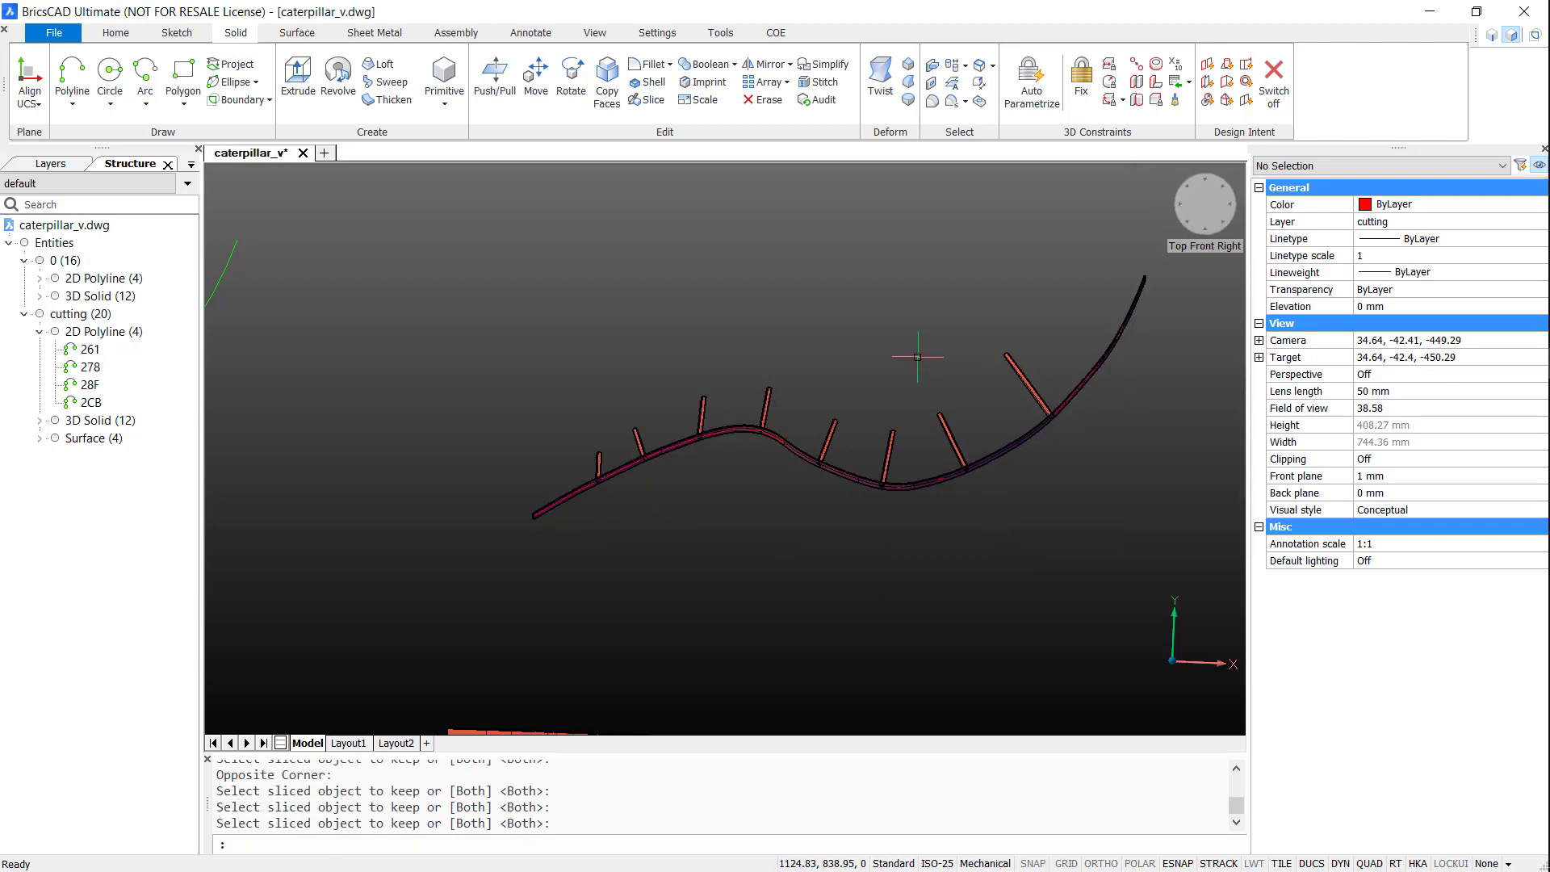
- Slice the lower red solid with the purple surface, keeping the picked side
mouse_move(916, 355)
middle_mouse_down("shift")
mouse_move(1063, 347)
mouse_move(1083, 536)
mouse_move(1116, 627)
middle_mouse_up("shift")
scroll(1116, 628, "up", 2)
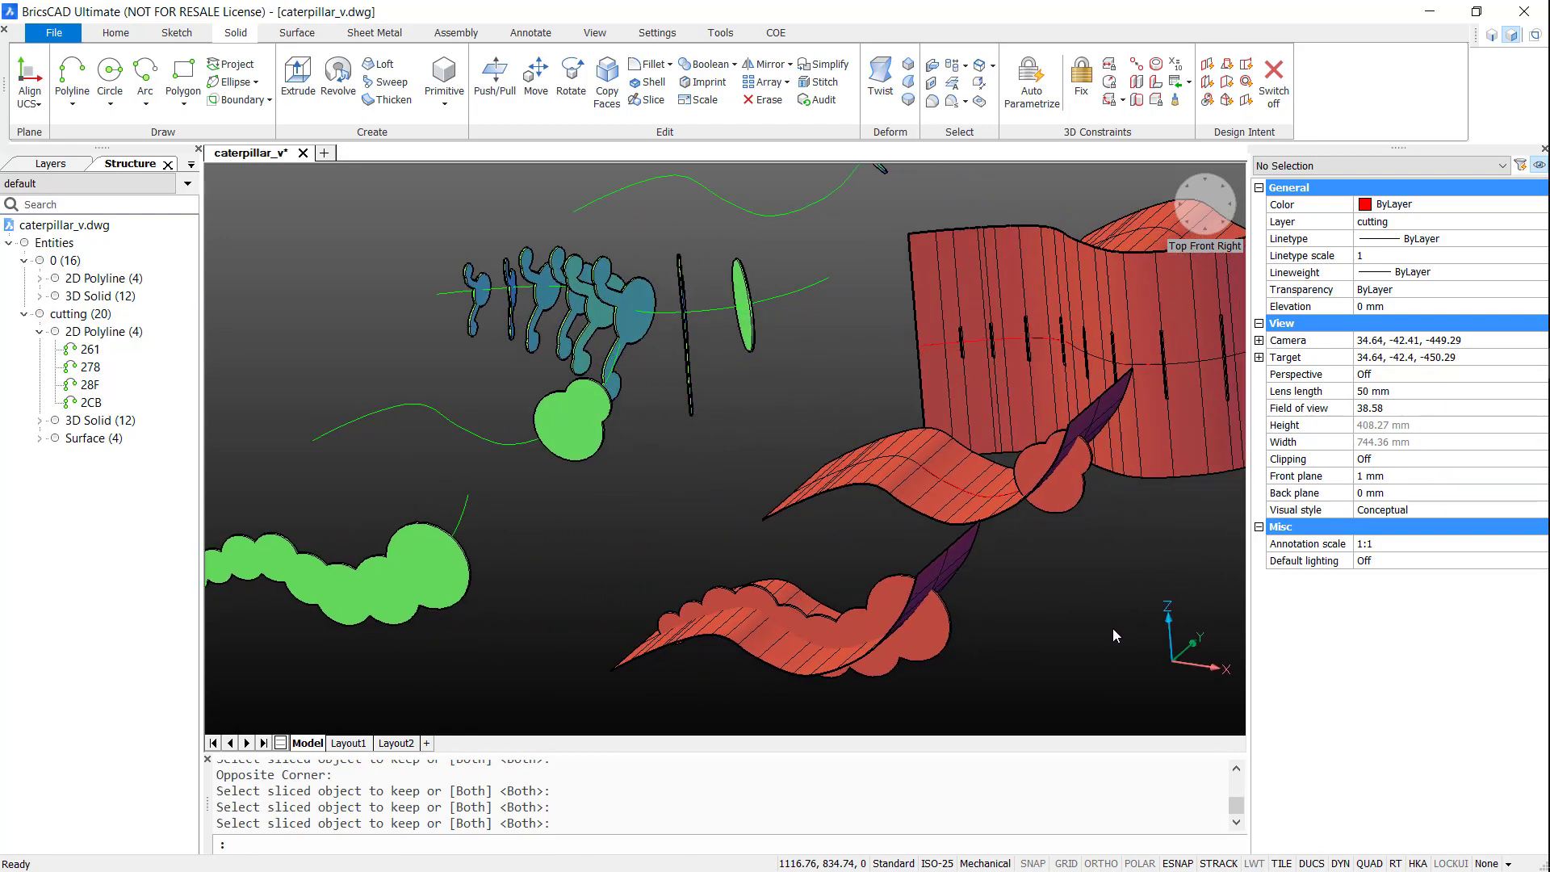
scroll(1113, 628, "up", 2)
scroll(1063, 609, "up", 2)
scroll(1055, 604, "up", 2)
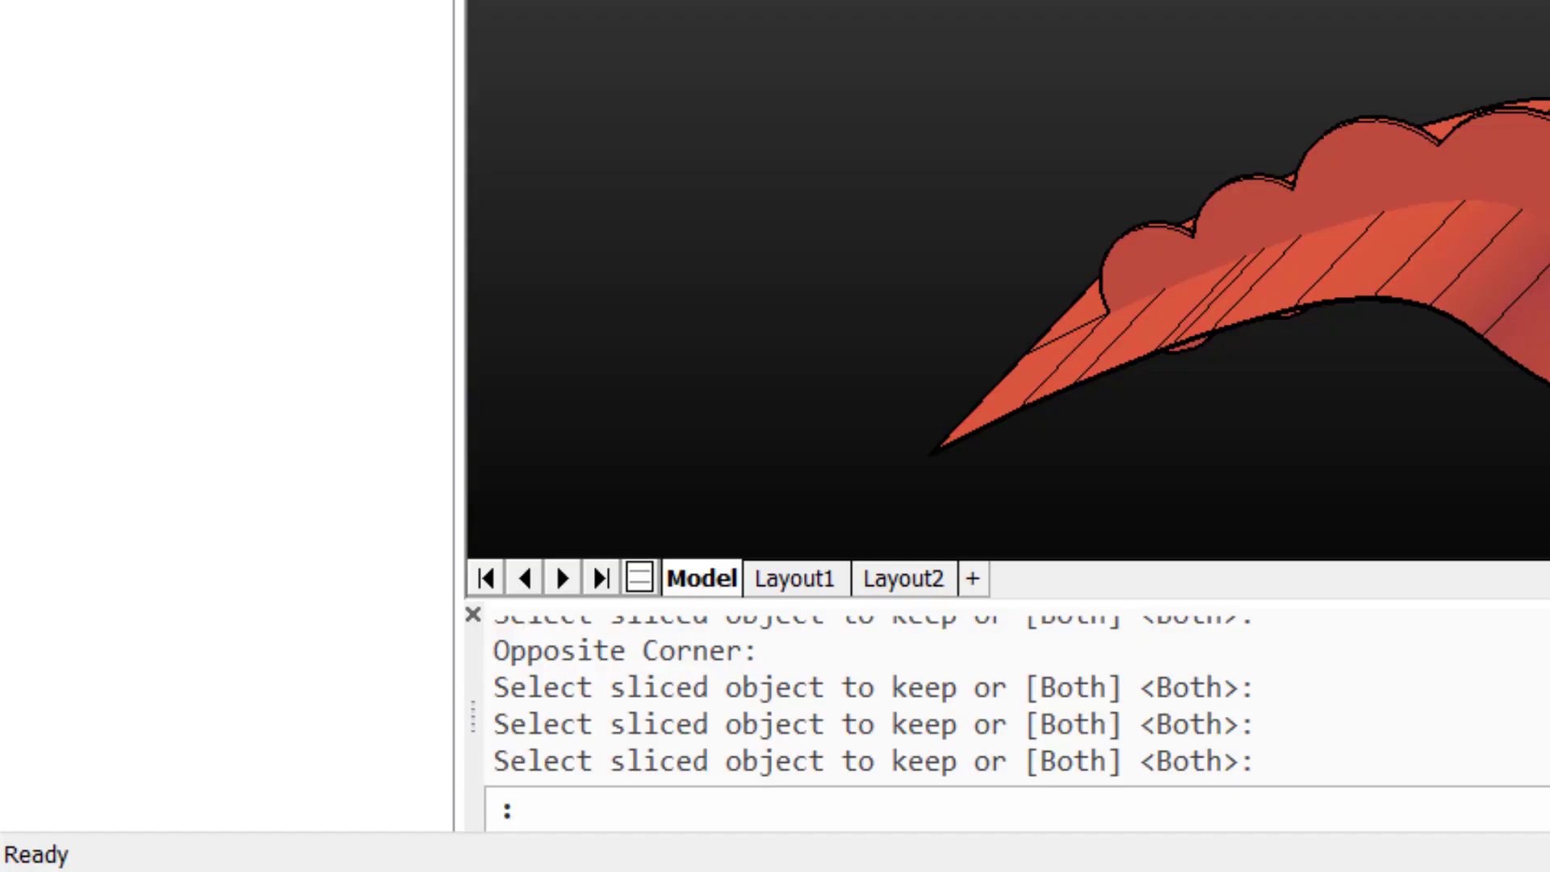
type("SLICE")
key("Return")
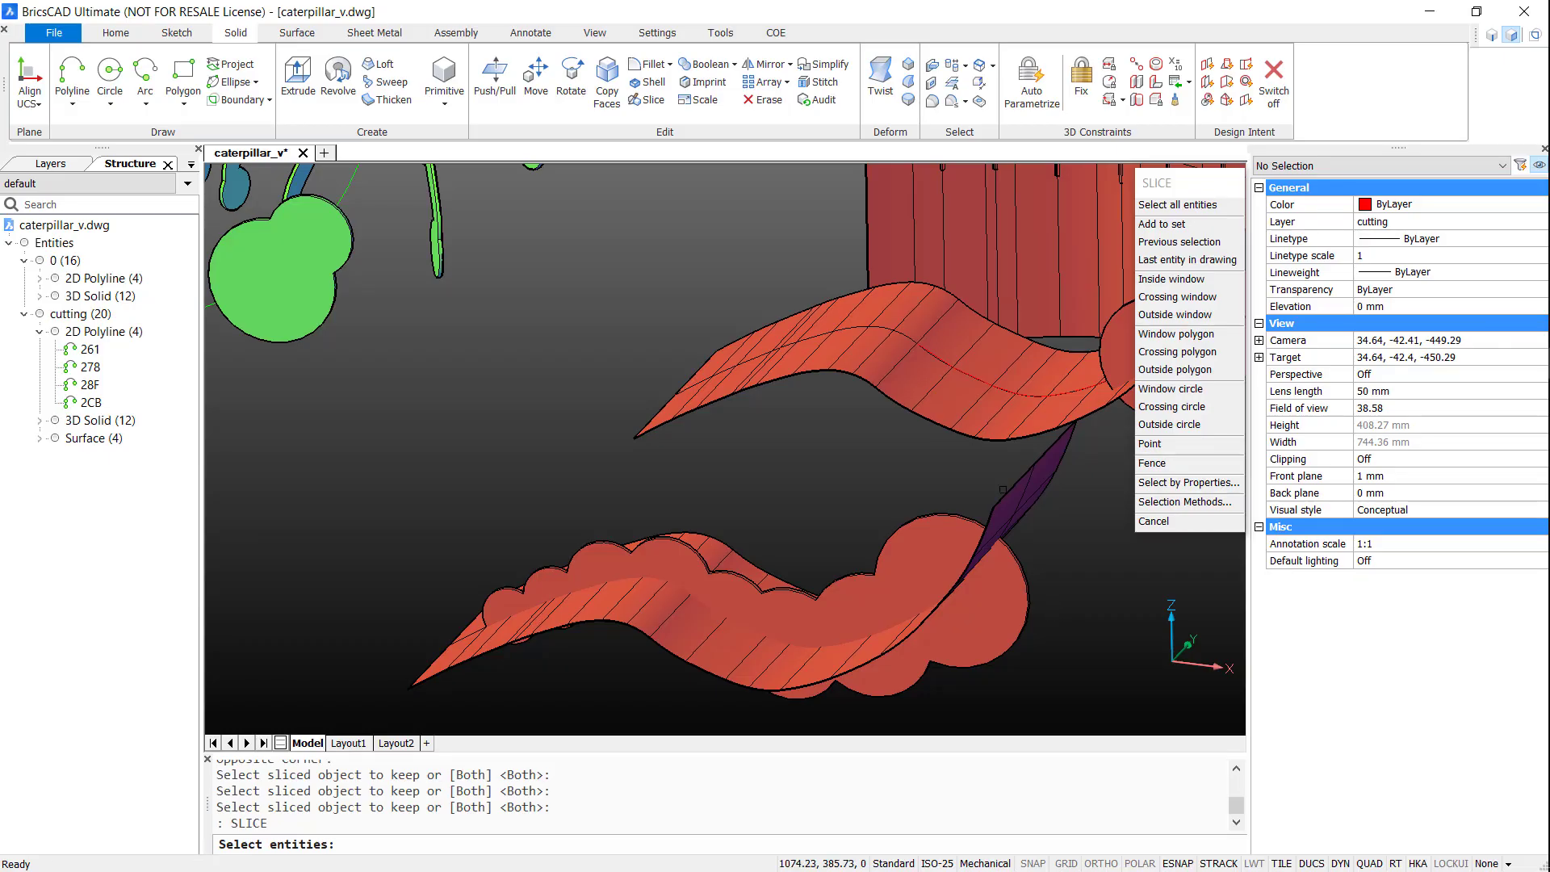
left_click(1003, 639)
key("Return")
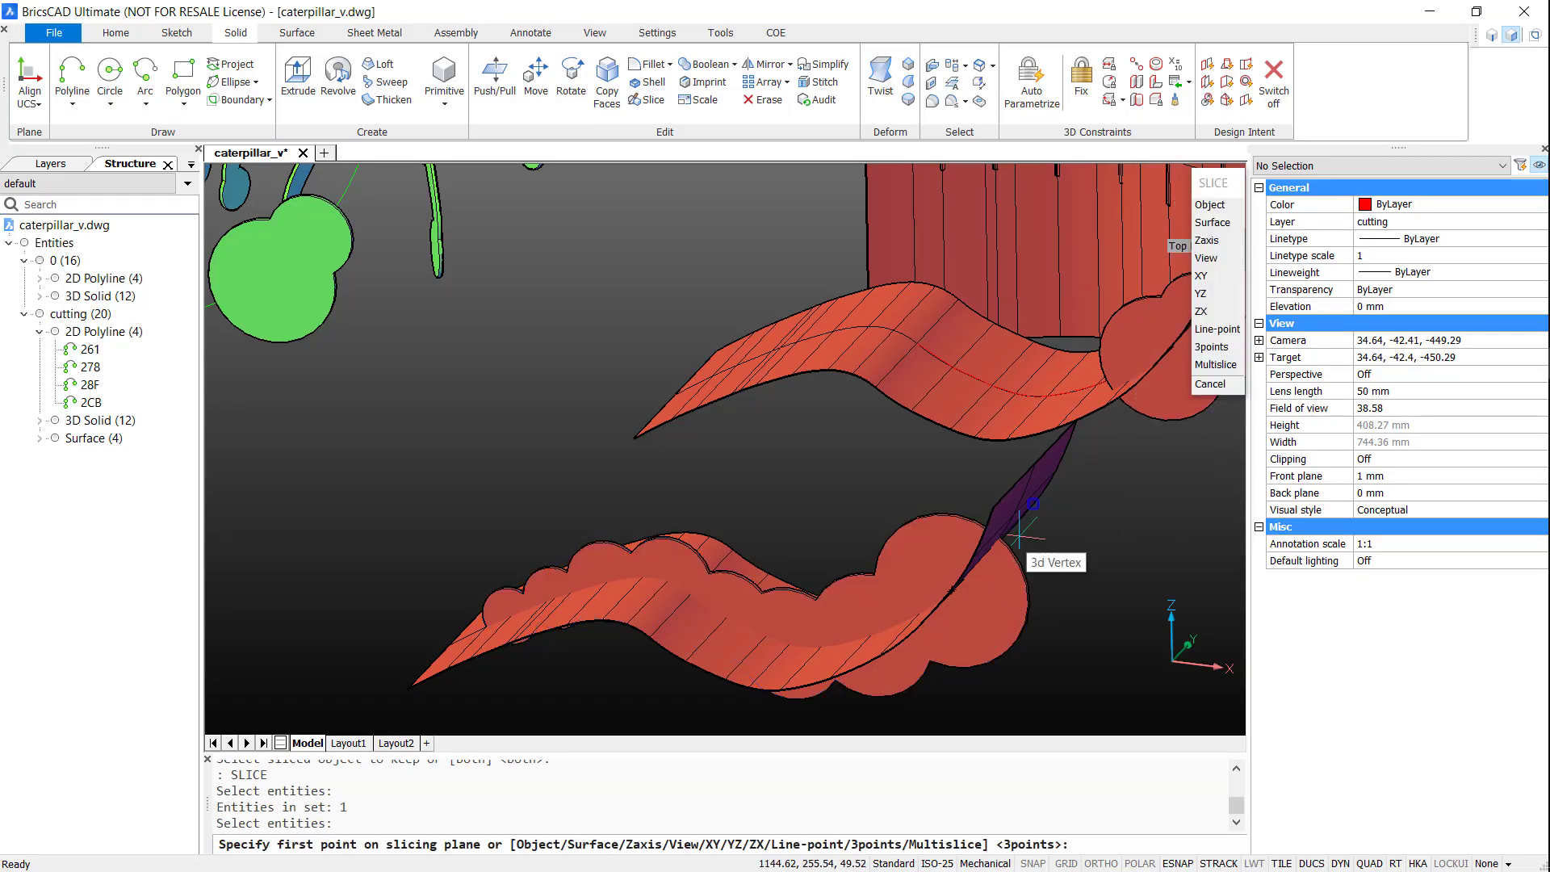
left_click(1237, 226)
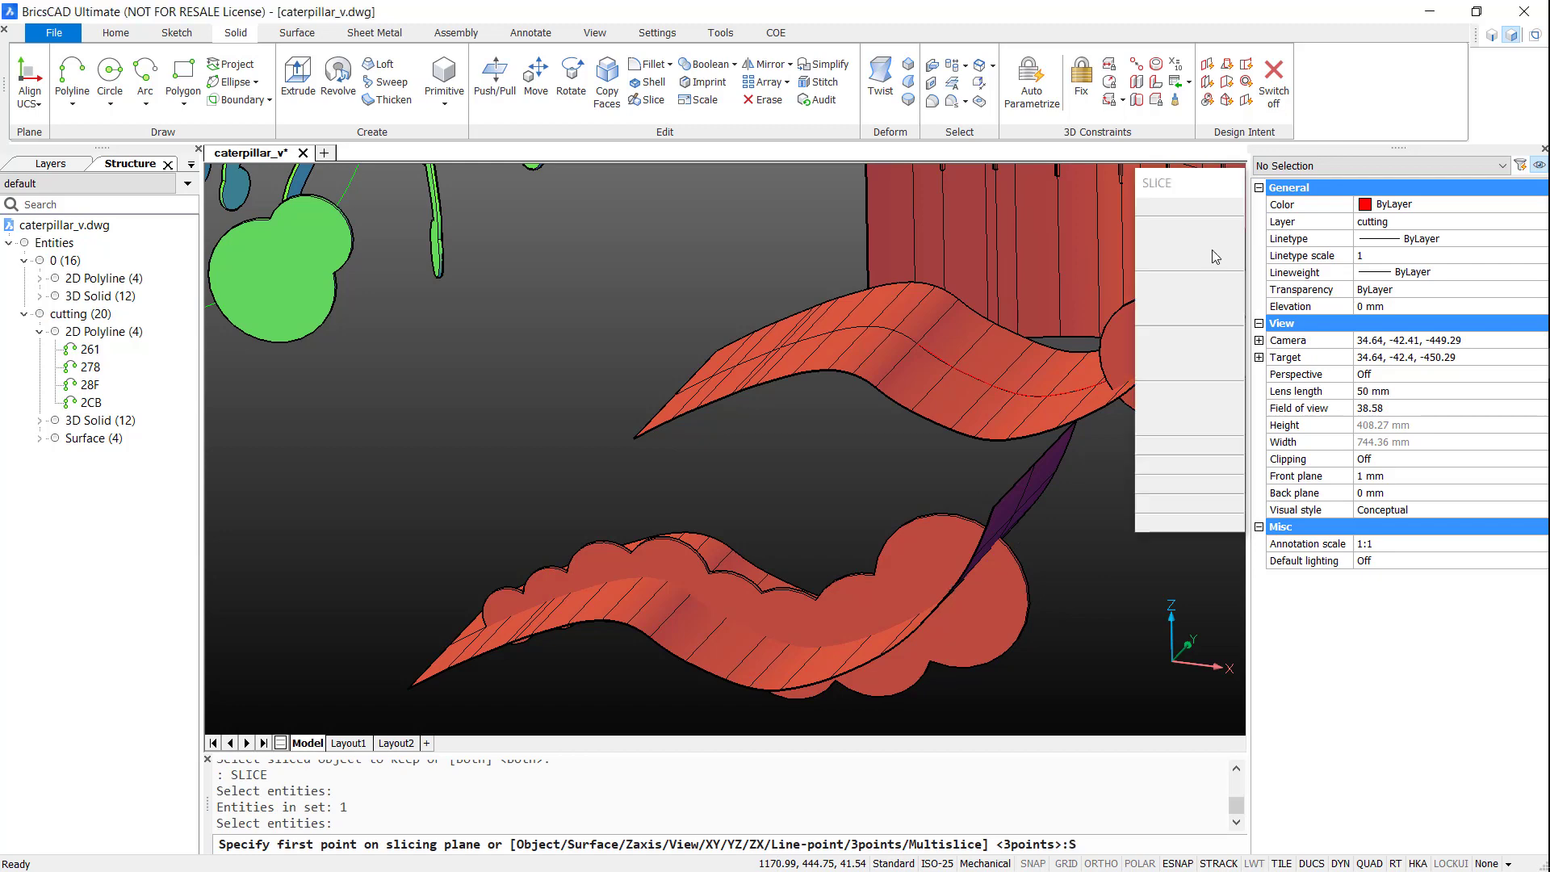
left_click(1017, 498)
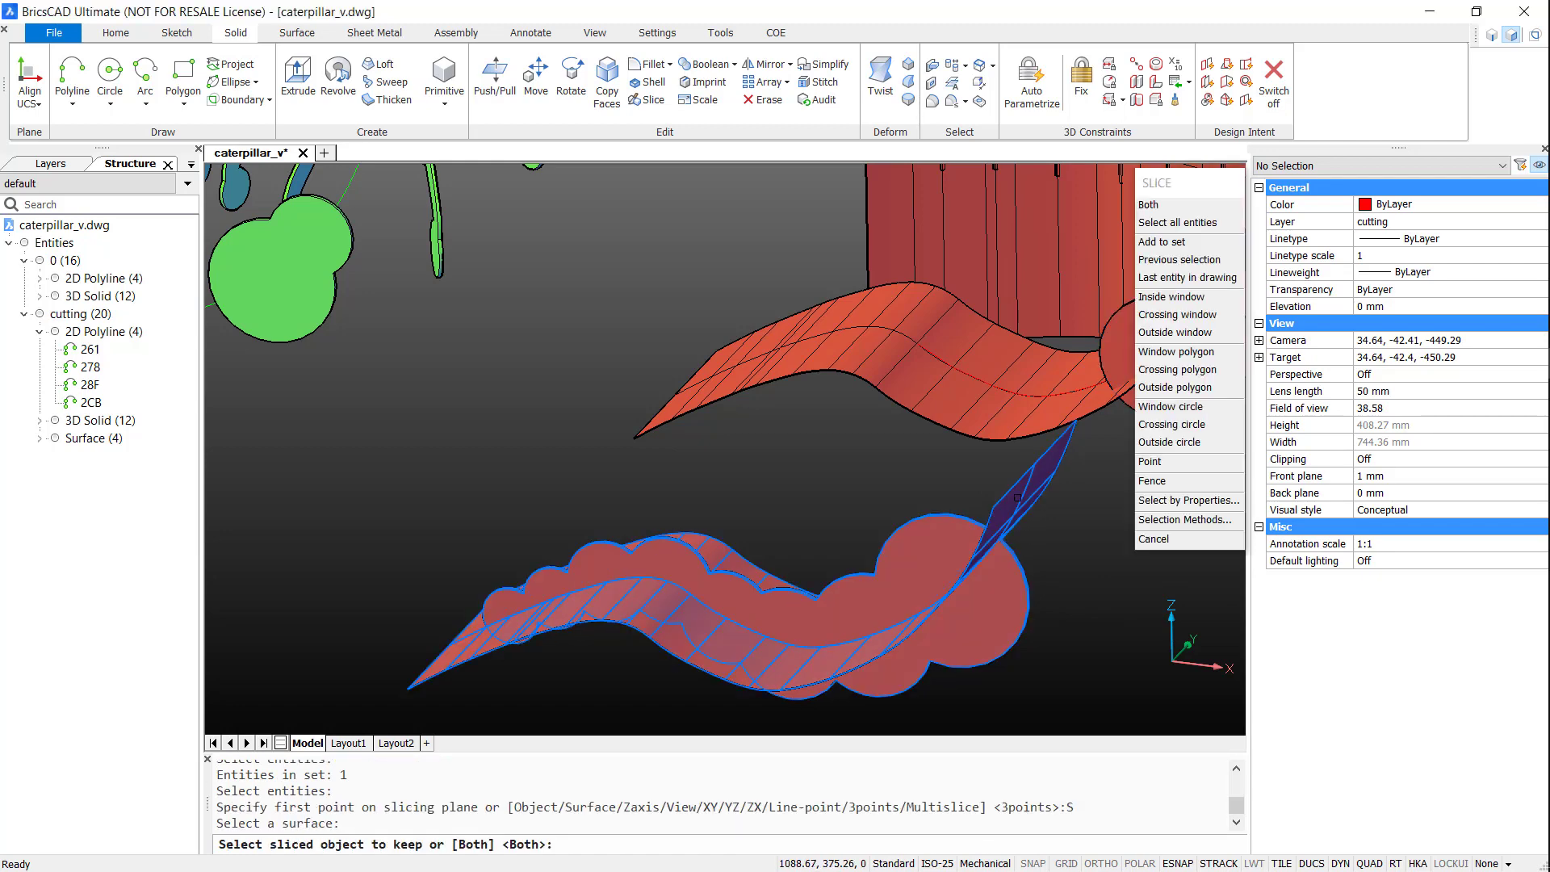
left_click(963, 650)
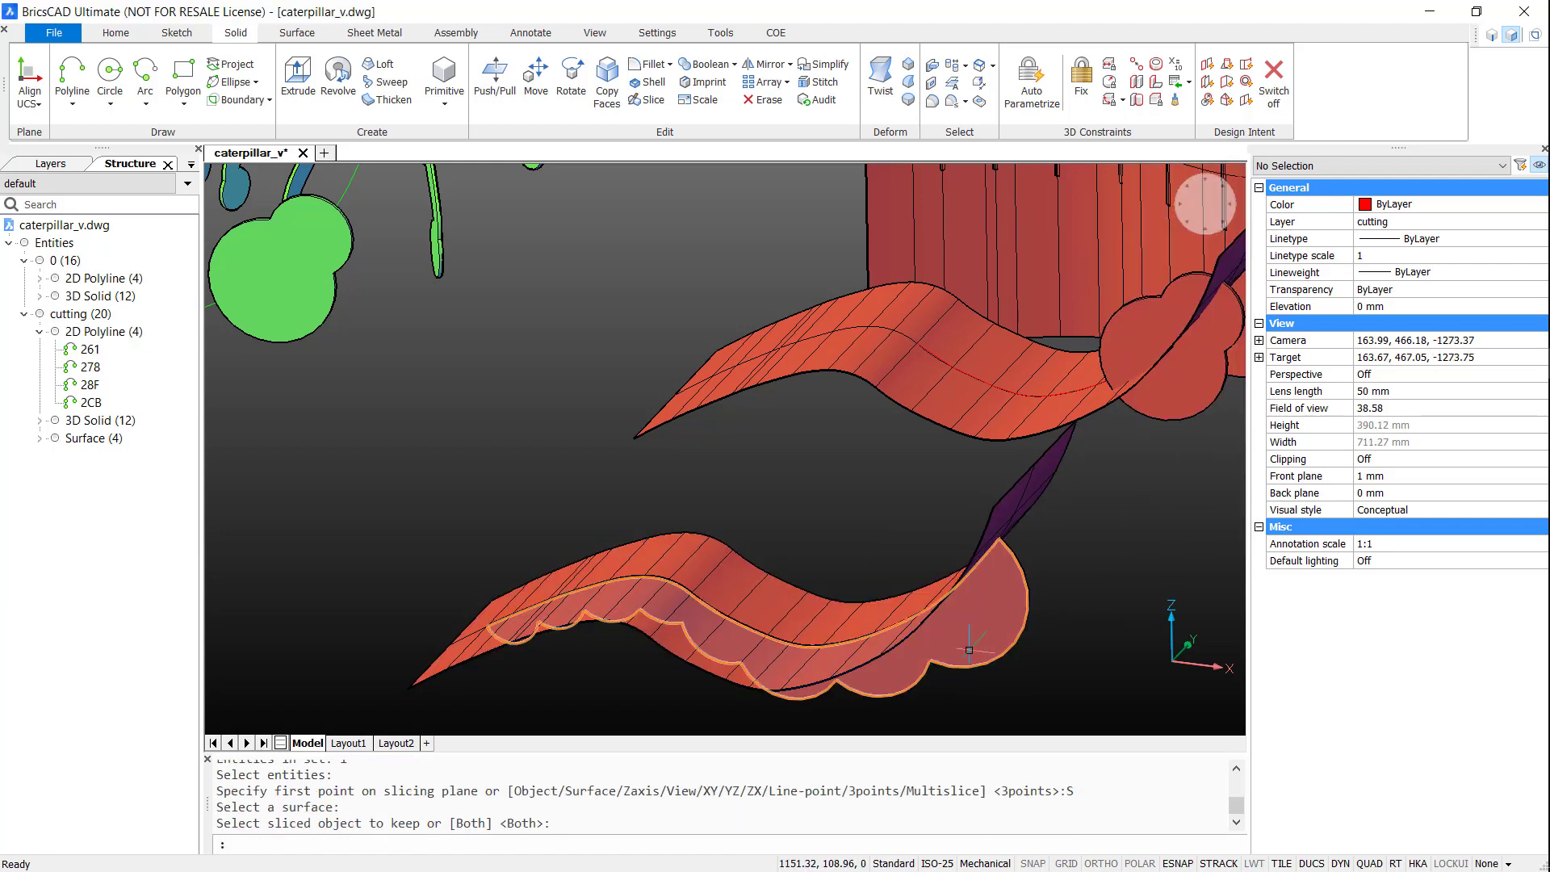
- Slice the lobed solid near the cylinder with the purple surface, keeping the picked piece
key("Return")
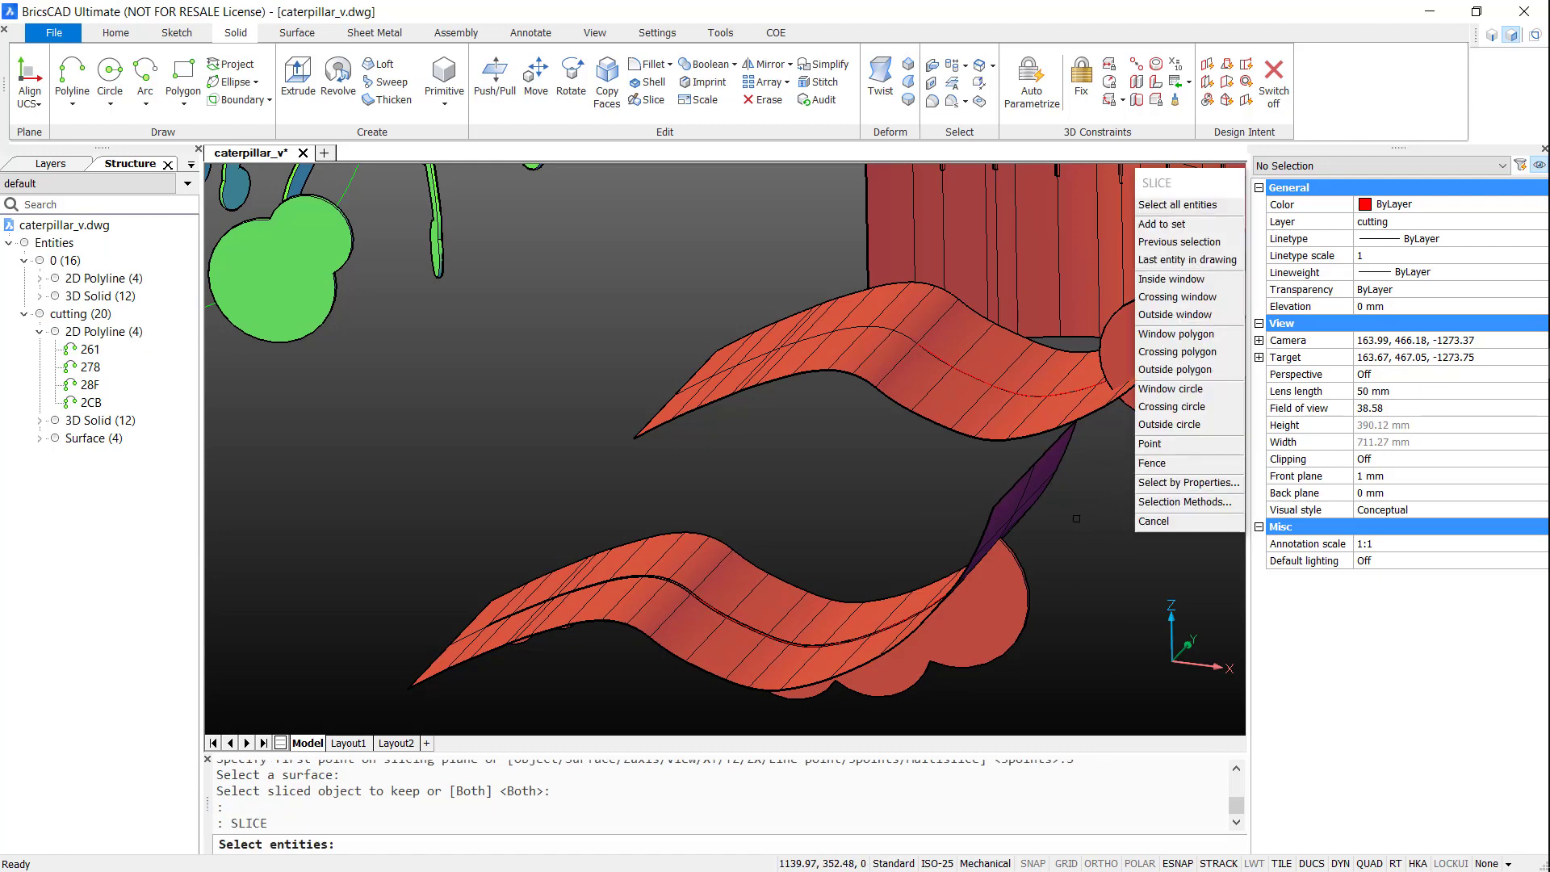
middle_click_drag(1077, 518, 928, 604, "shift")
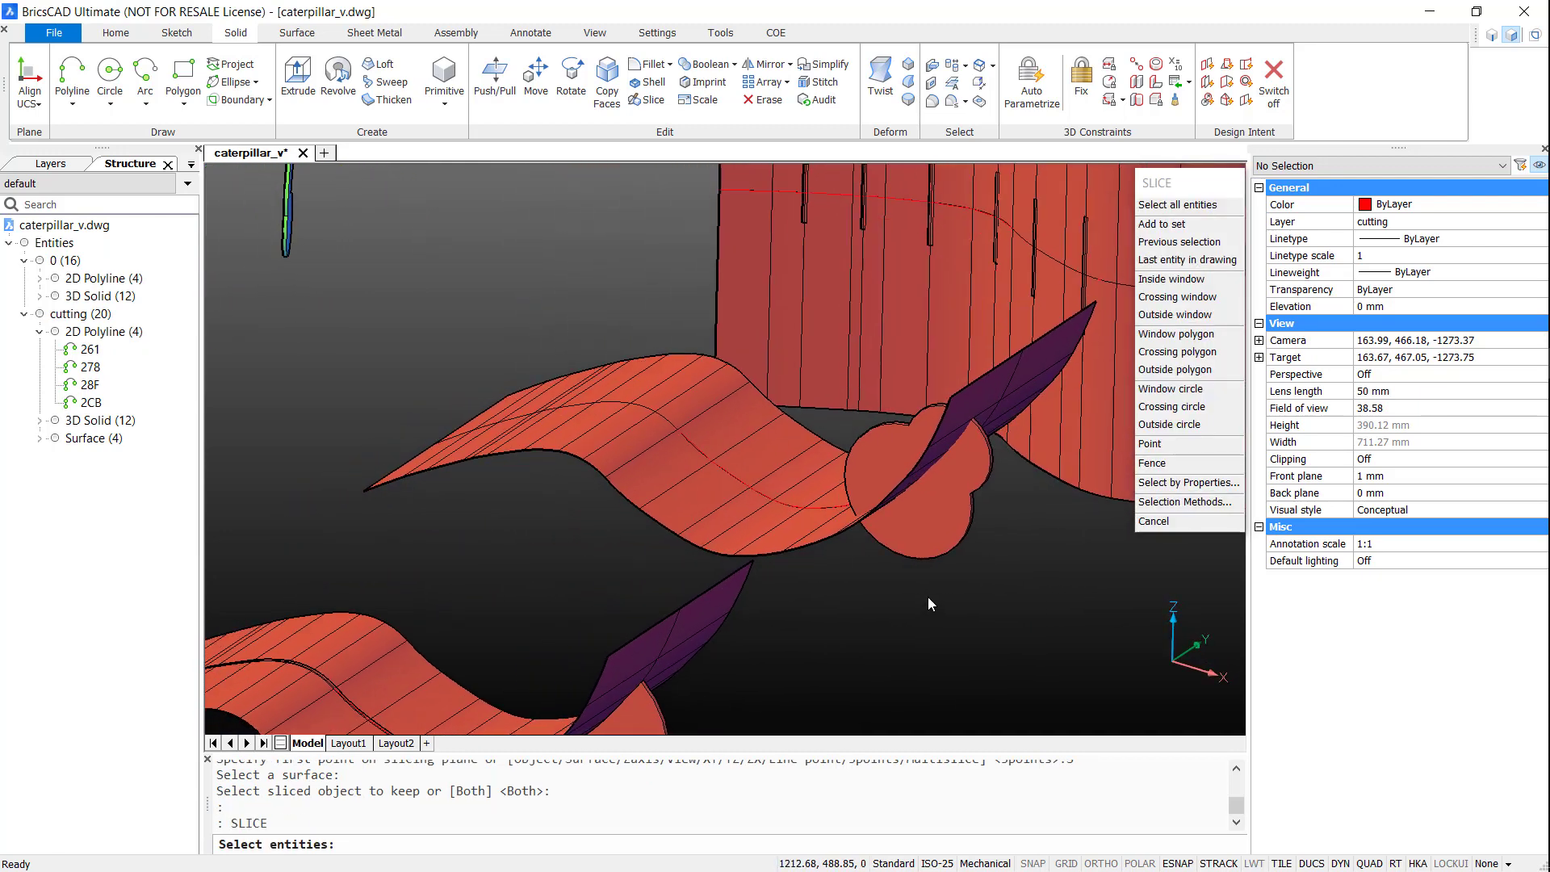
middle_click_drag(928, 598, 1038, 594, "shift")
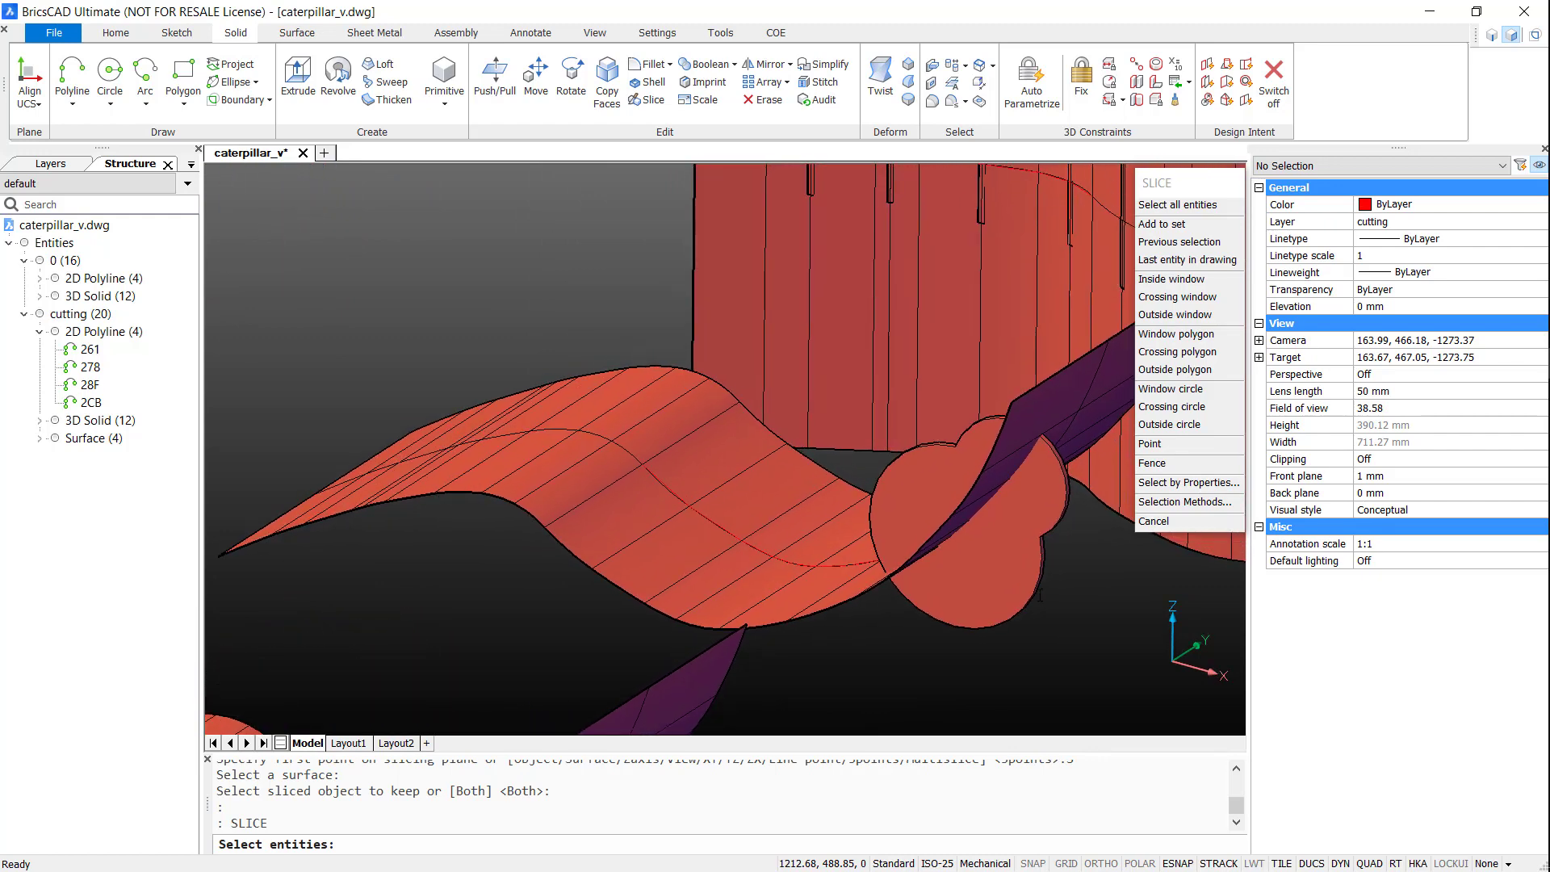
left_click(960, 604)
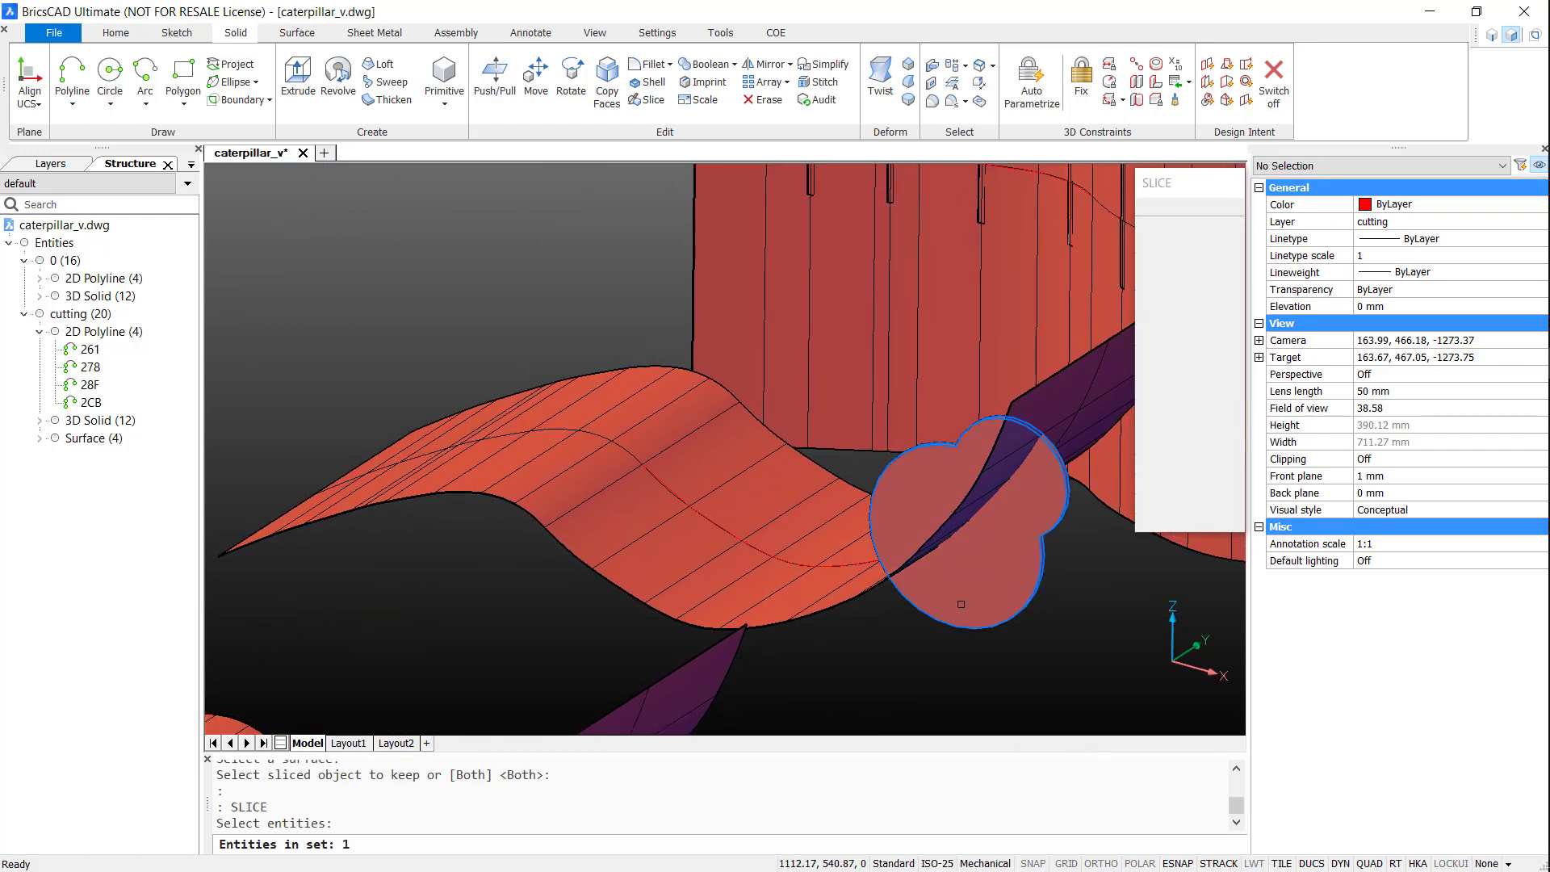
key("Return")
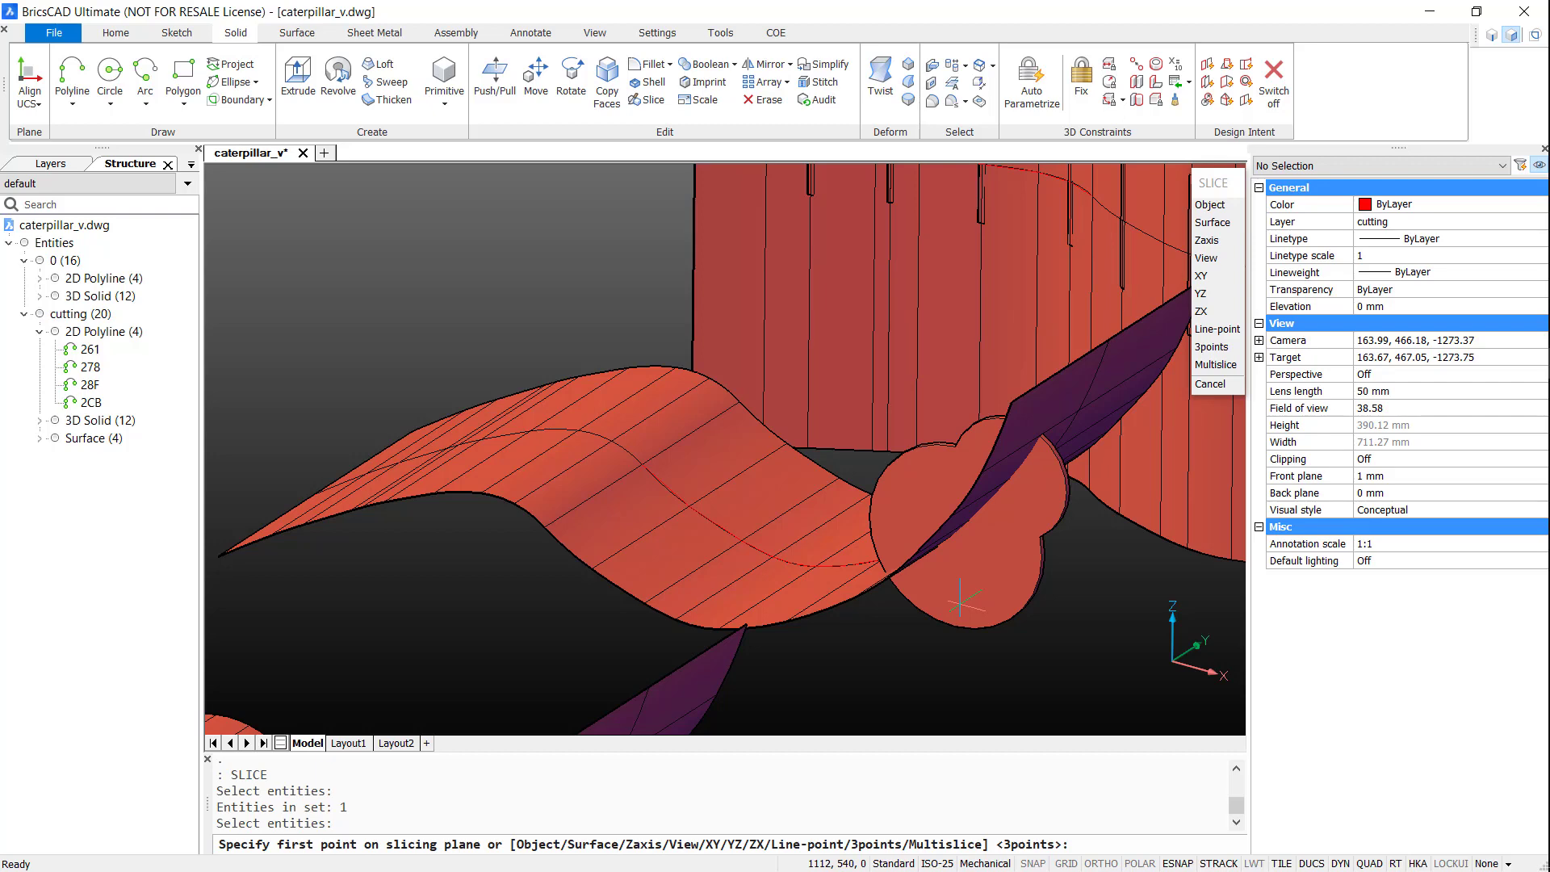
left_click(1212, 222)
left_click(713, 510)
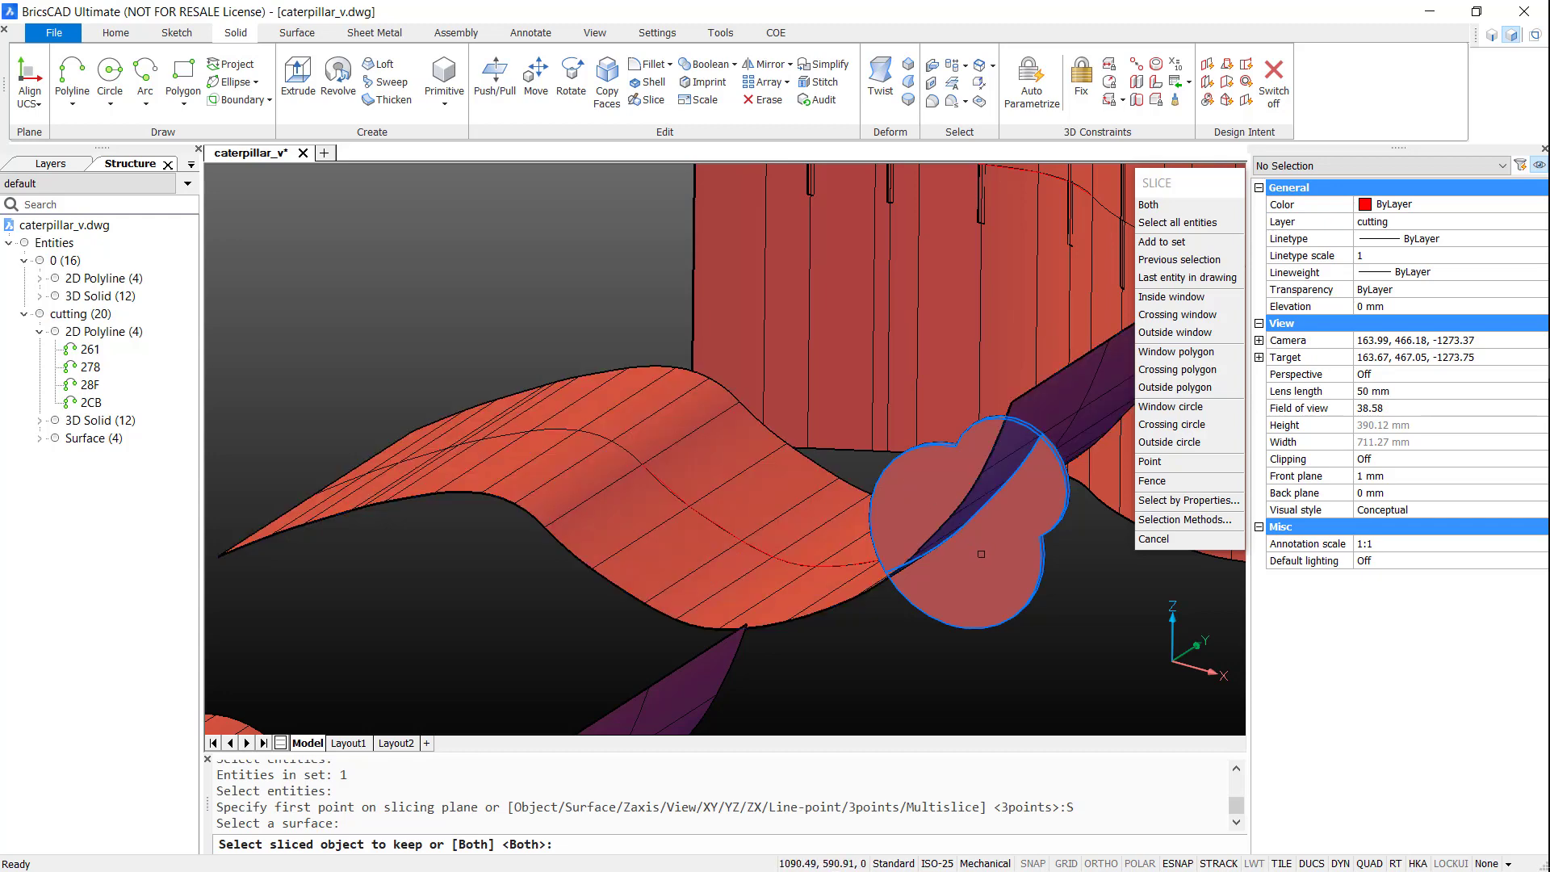
left_click(967, 539)
- Slice the two small red discs with the purple fin surface, keeping Both halves
scroll(632, 489, "up", 2)
scroll(632, 488, "down", 5)
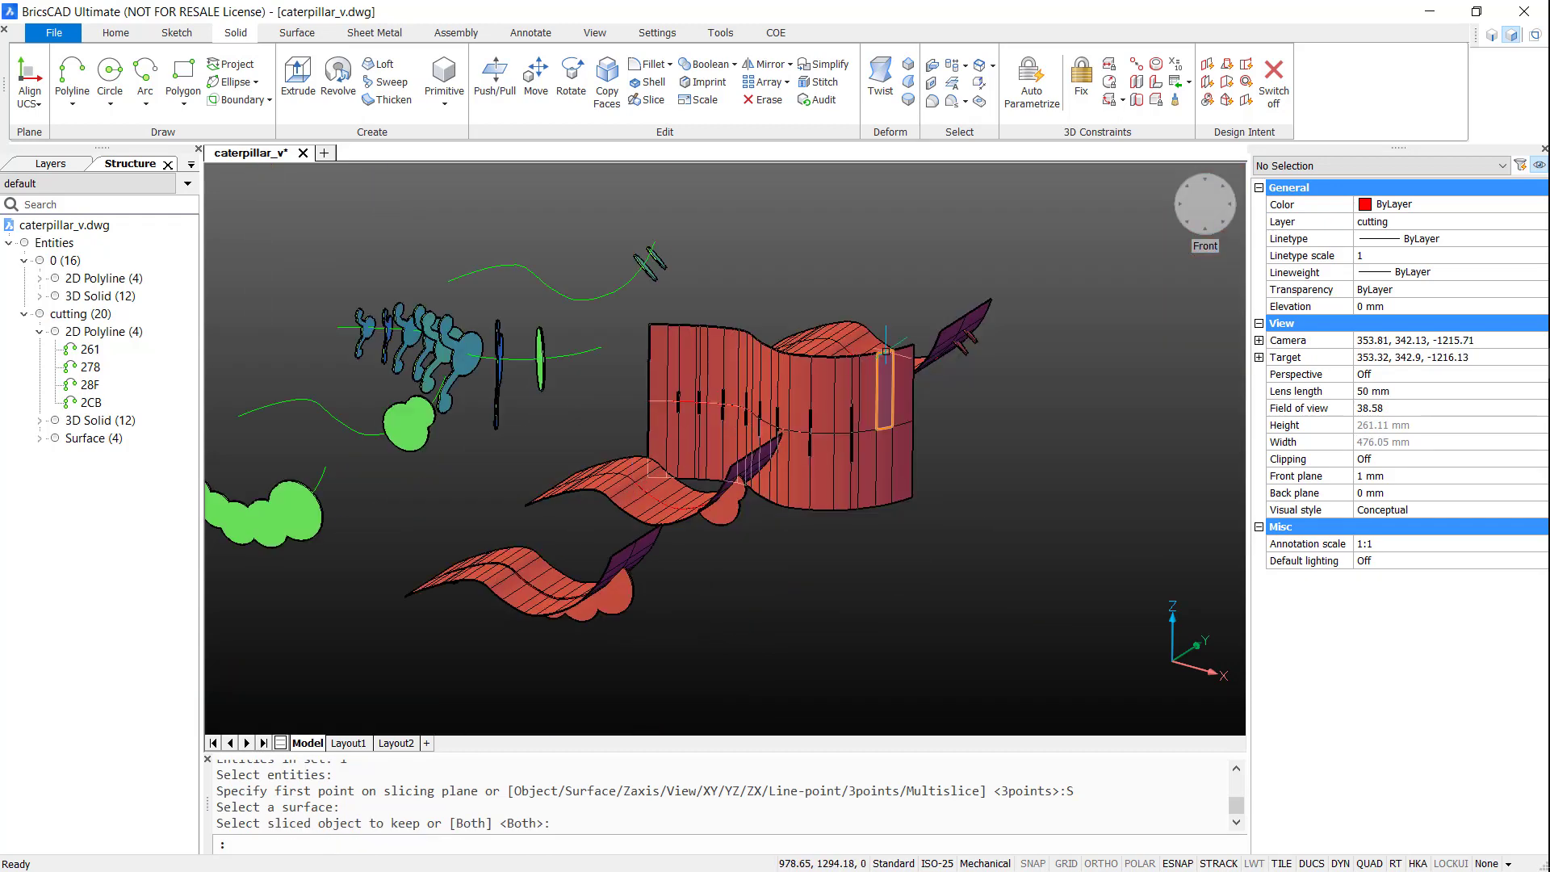
mouse_move(633, 488)
middle_mouse_down("shift")
mouse_move(872, 383)
mouse_move(810, 235)
mouse_move(935, 235)
middle_mouse_up("shift")
scroll(873, 384, "up", 5)
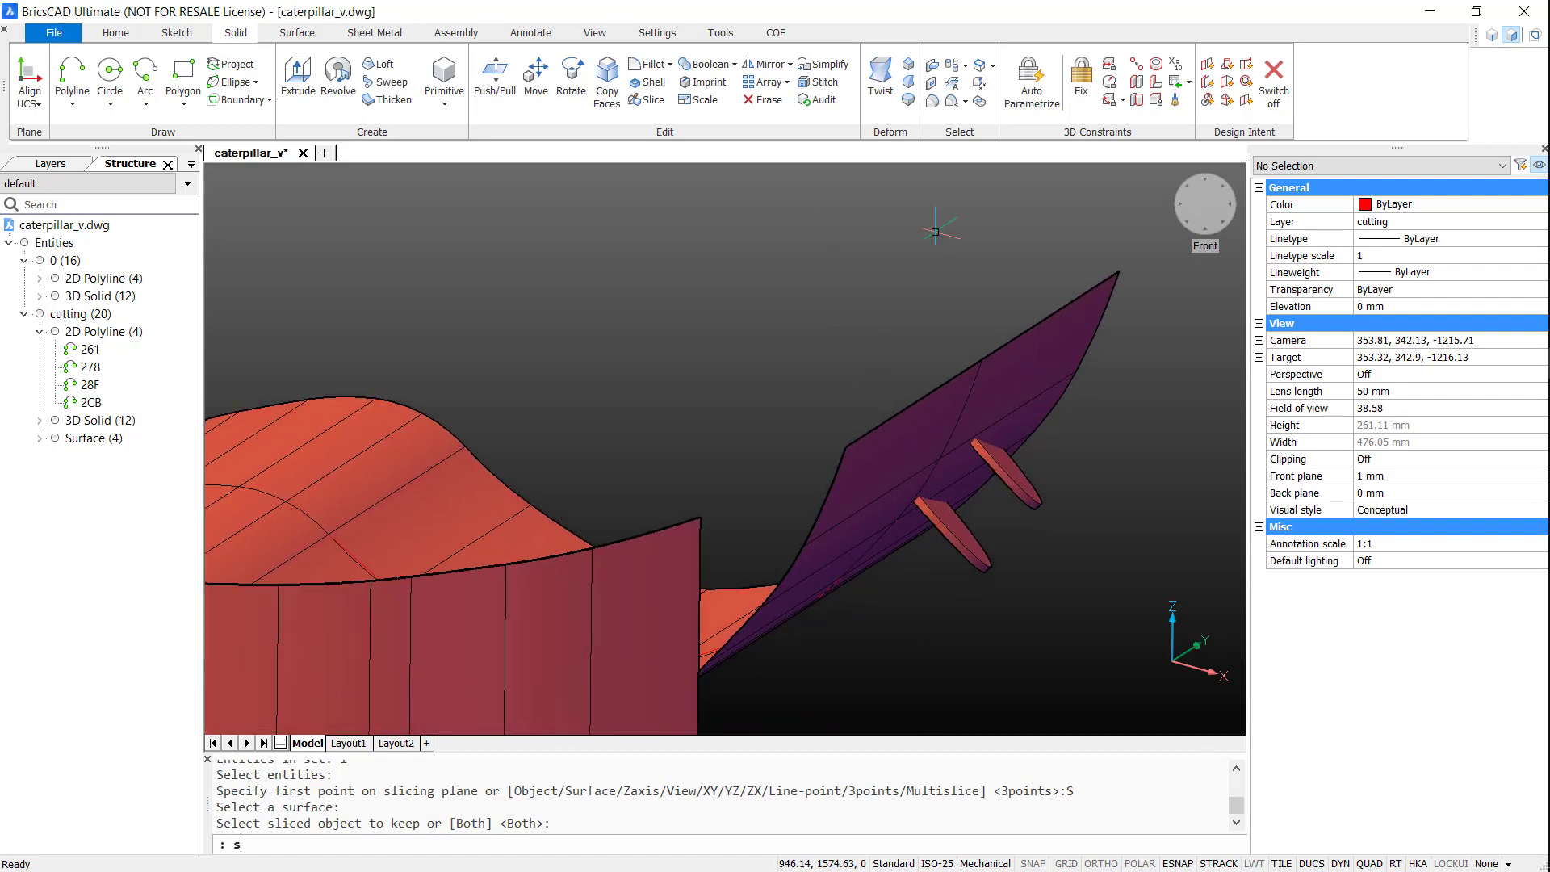
key("Return")
scroll(758, 341, "up", 3)
left_click(894, 598)
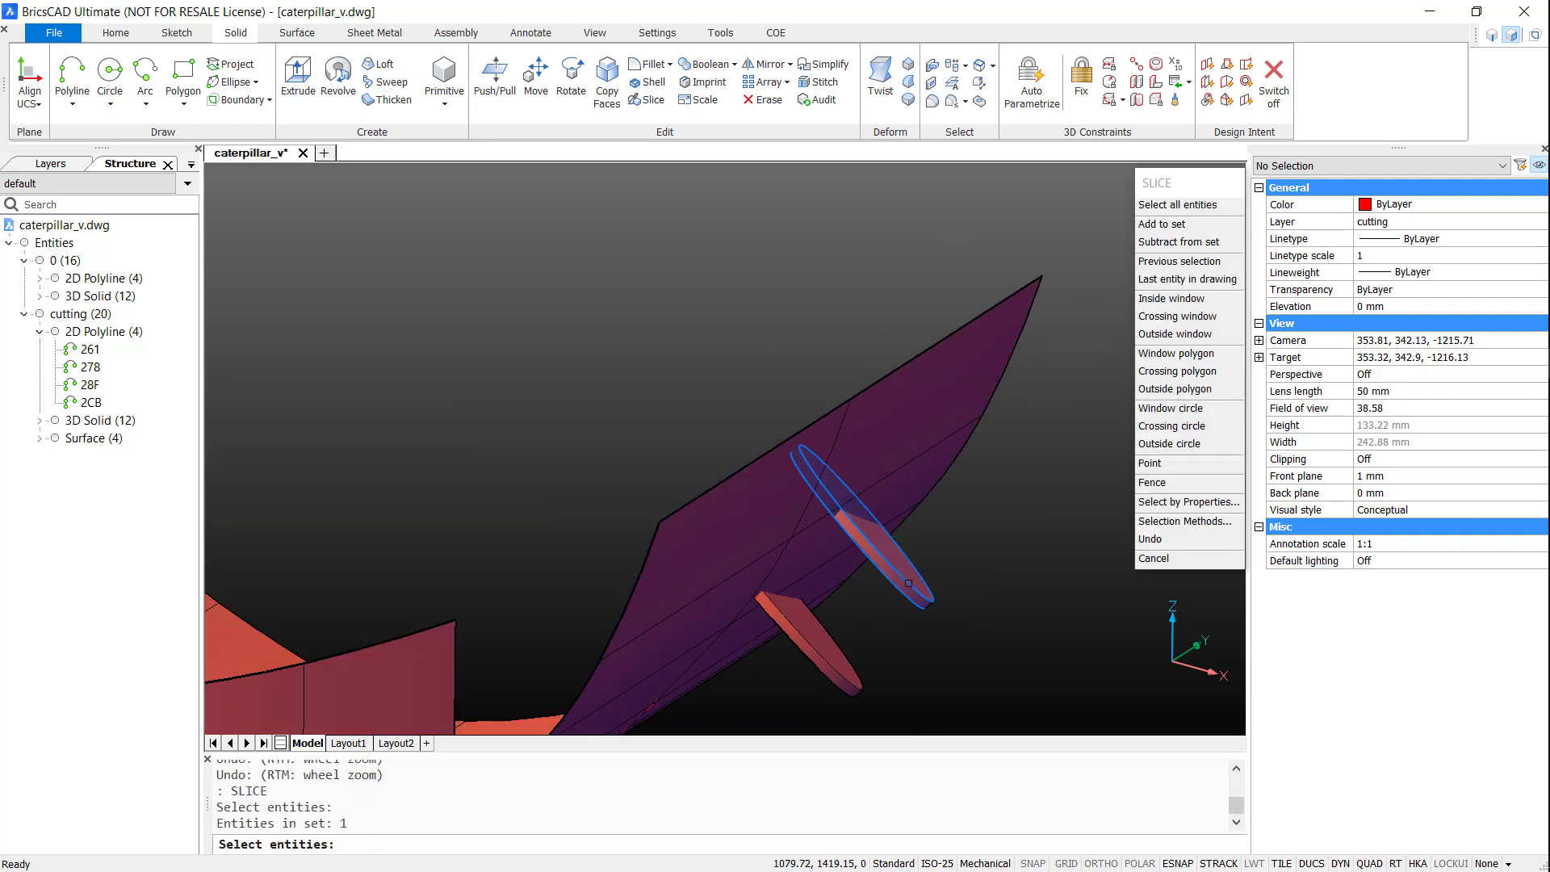
left_click(820, 654)
key("Return")
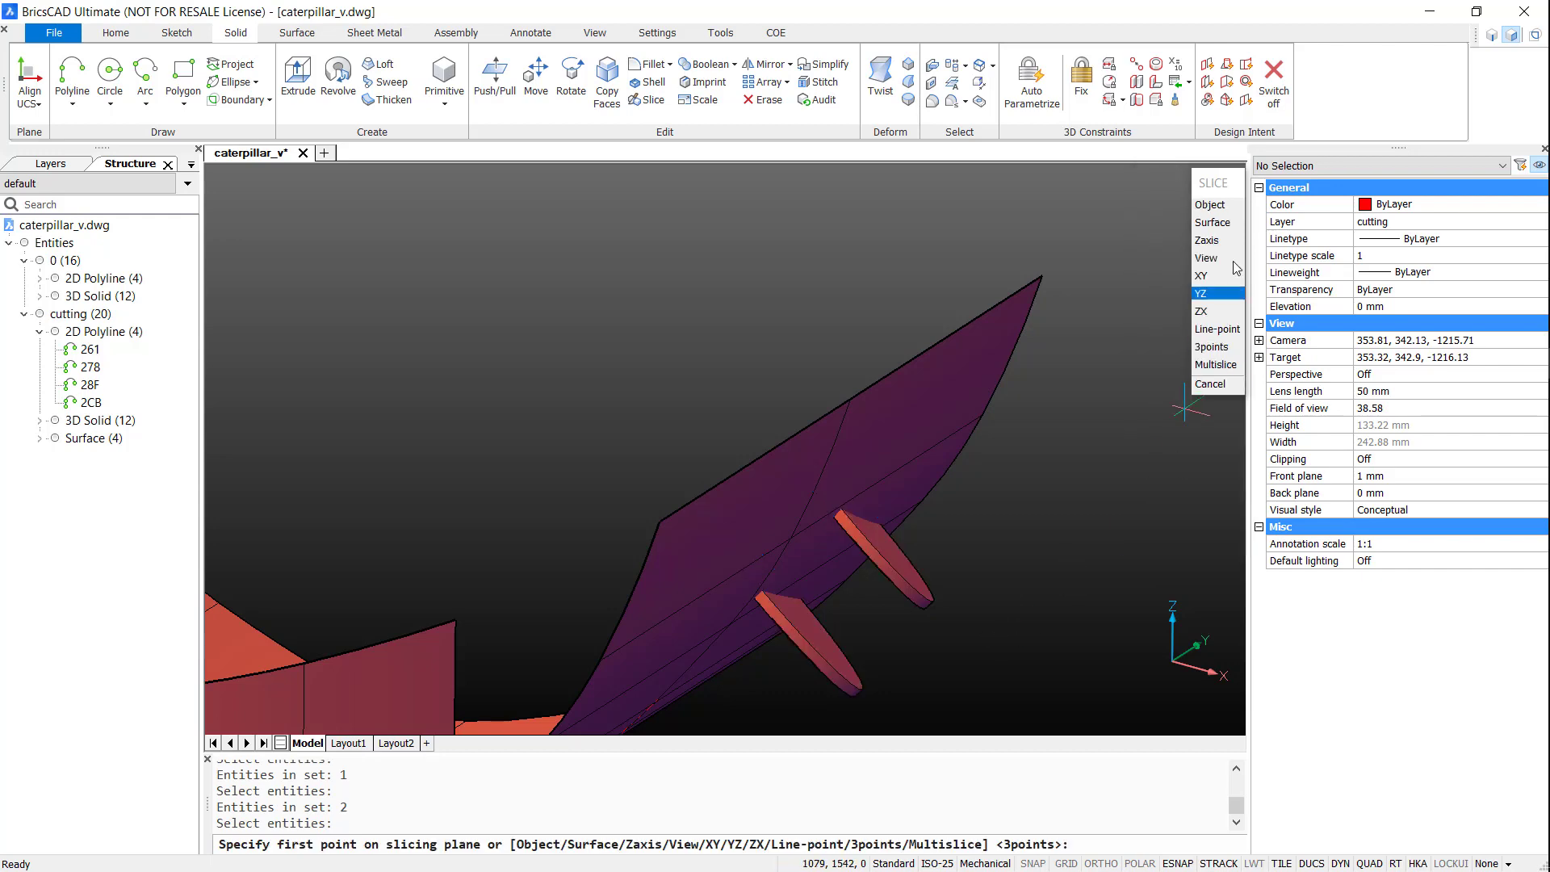
left_click(1228, 223)
middle_click_drag(1016, 502, 977, 476, "shift")
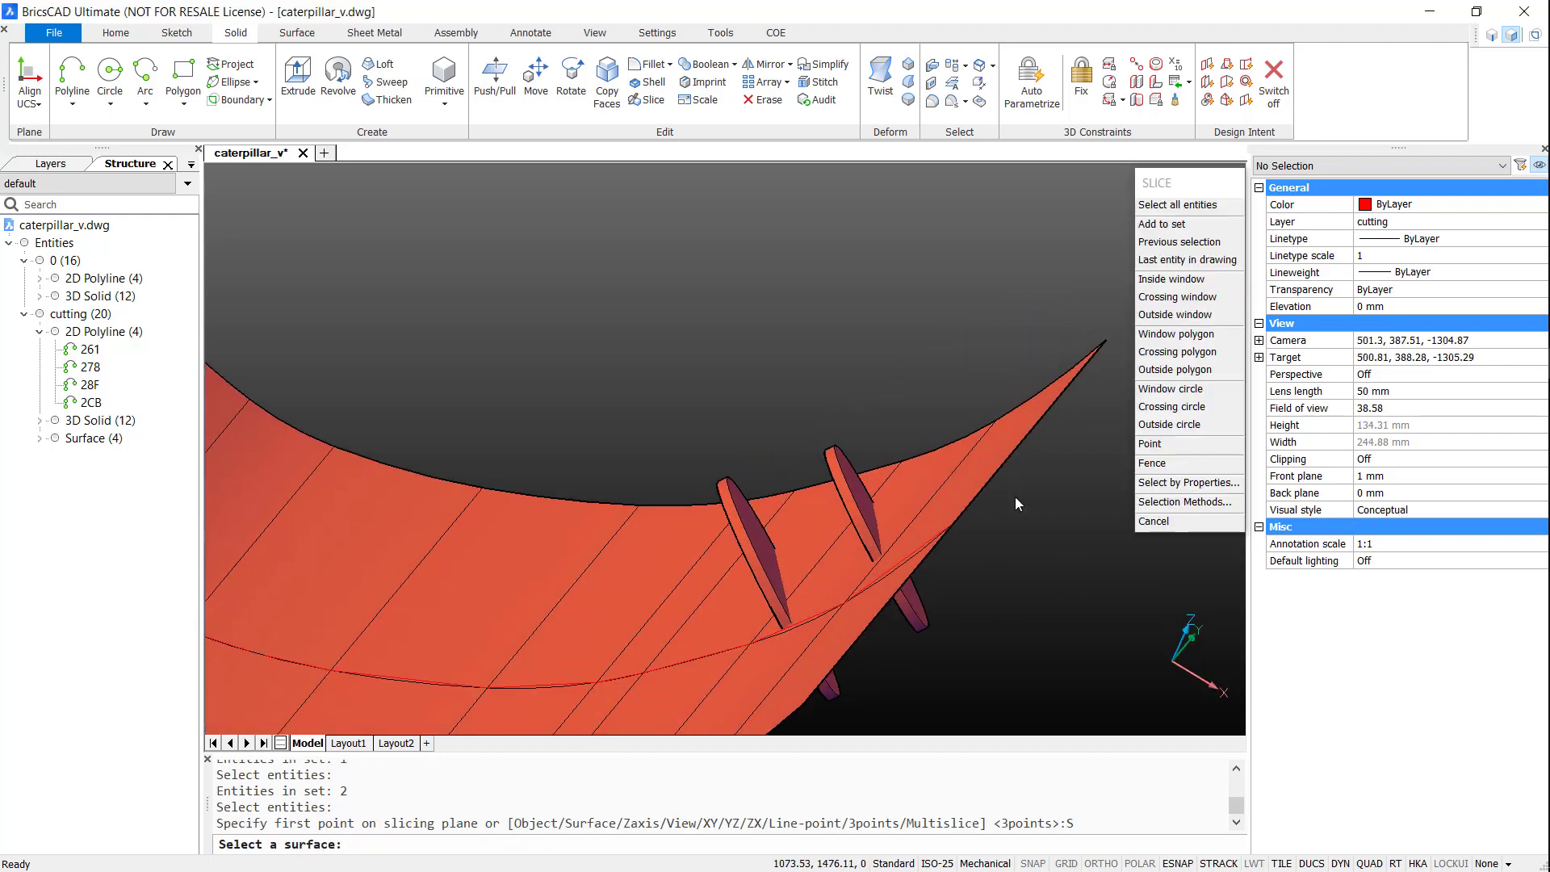
left_click(969, 466)
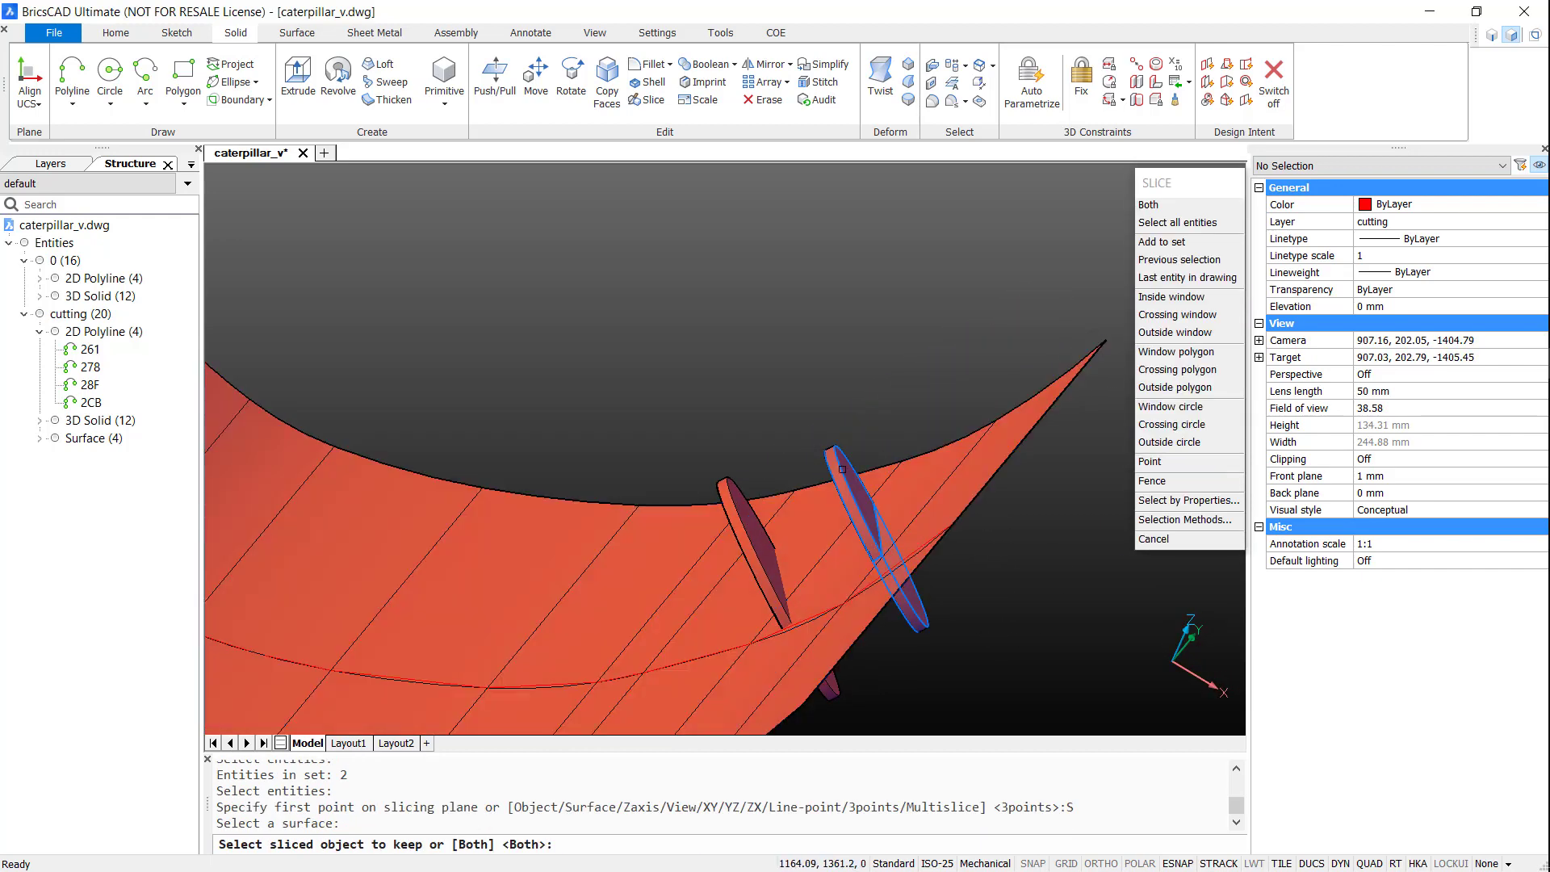
key("Return")
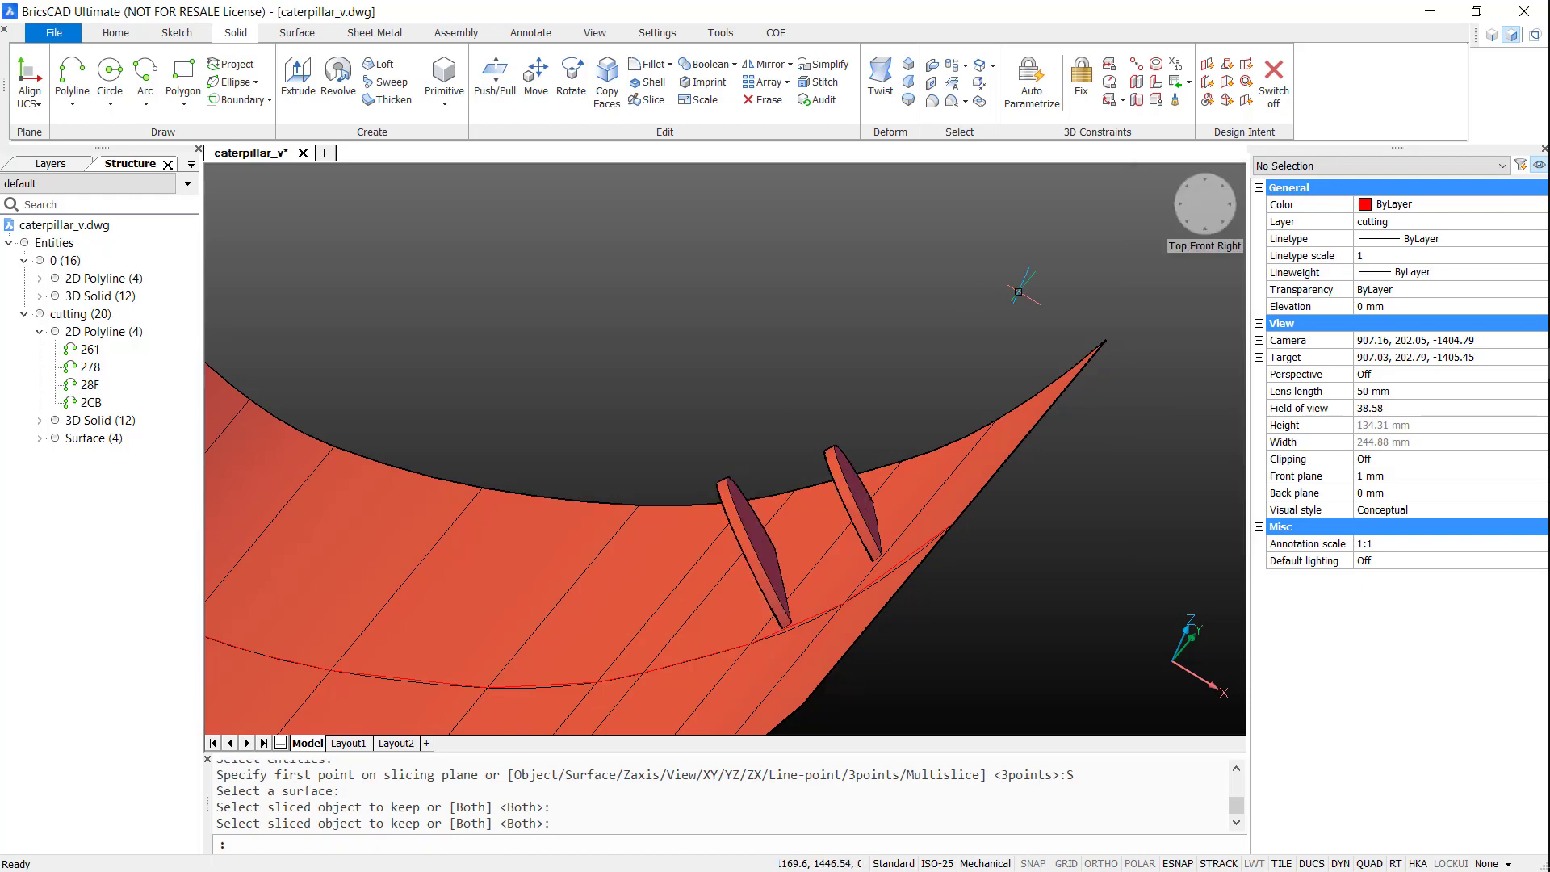
key("Return")
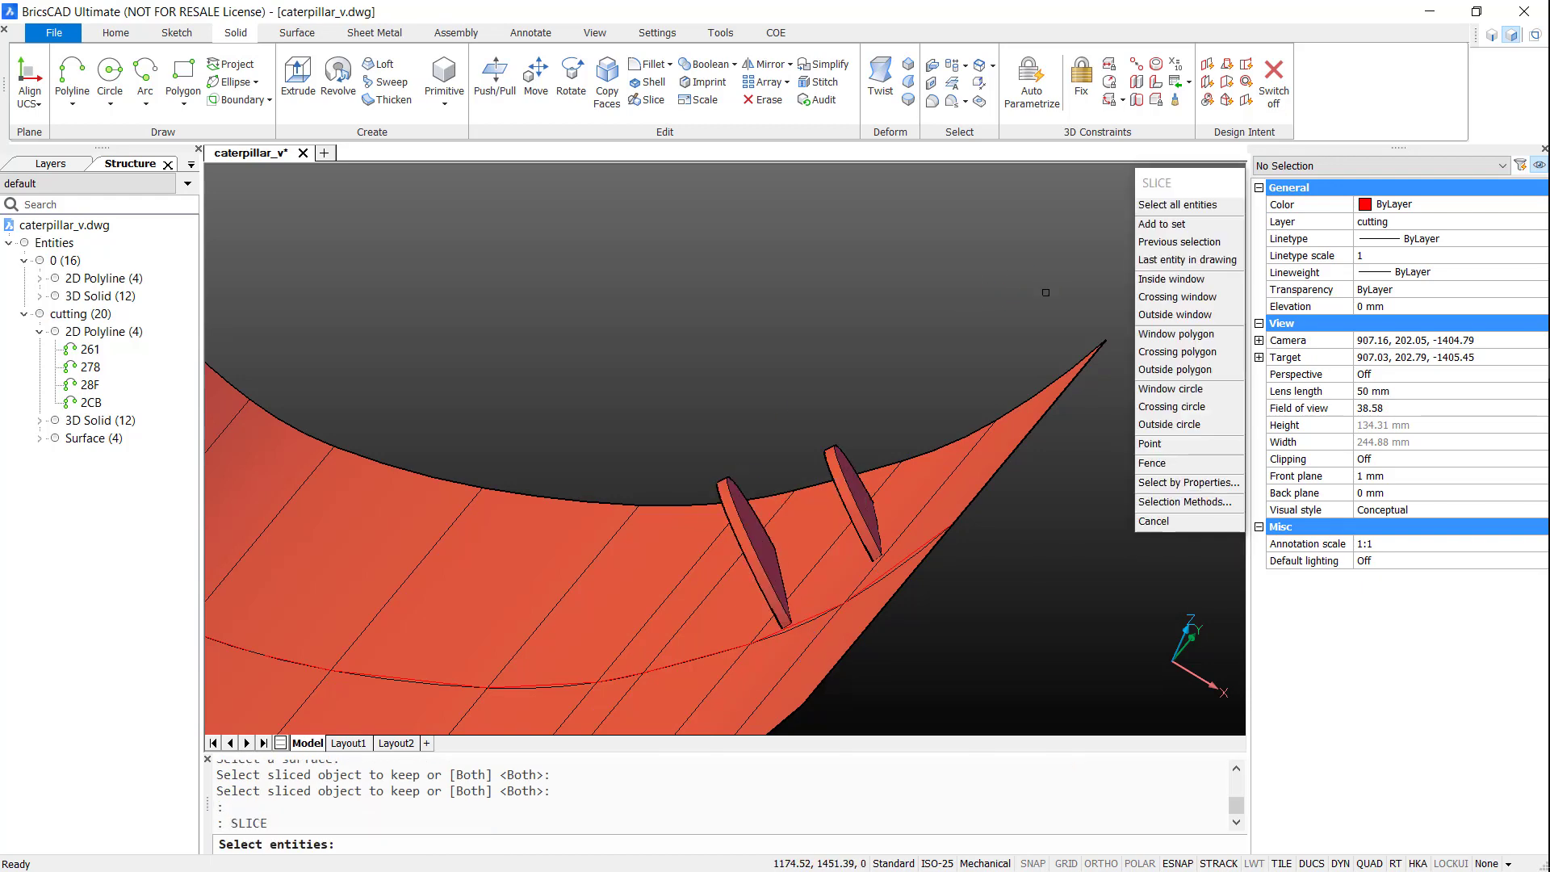
- Erase the large wavy cutting surface
left_click(1046, 292)
left_click(988, 501)
key("Escape")
key("Delete")
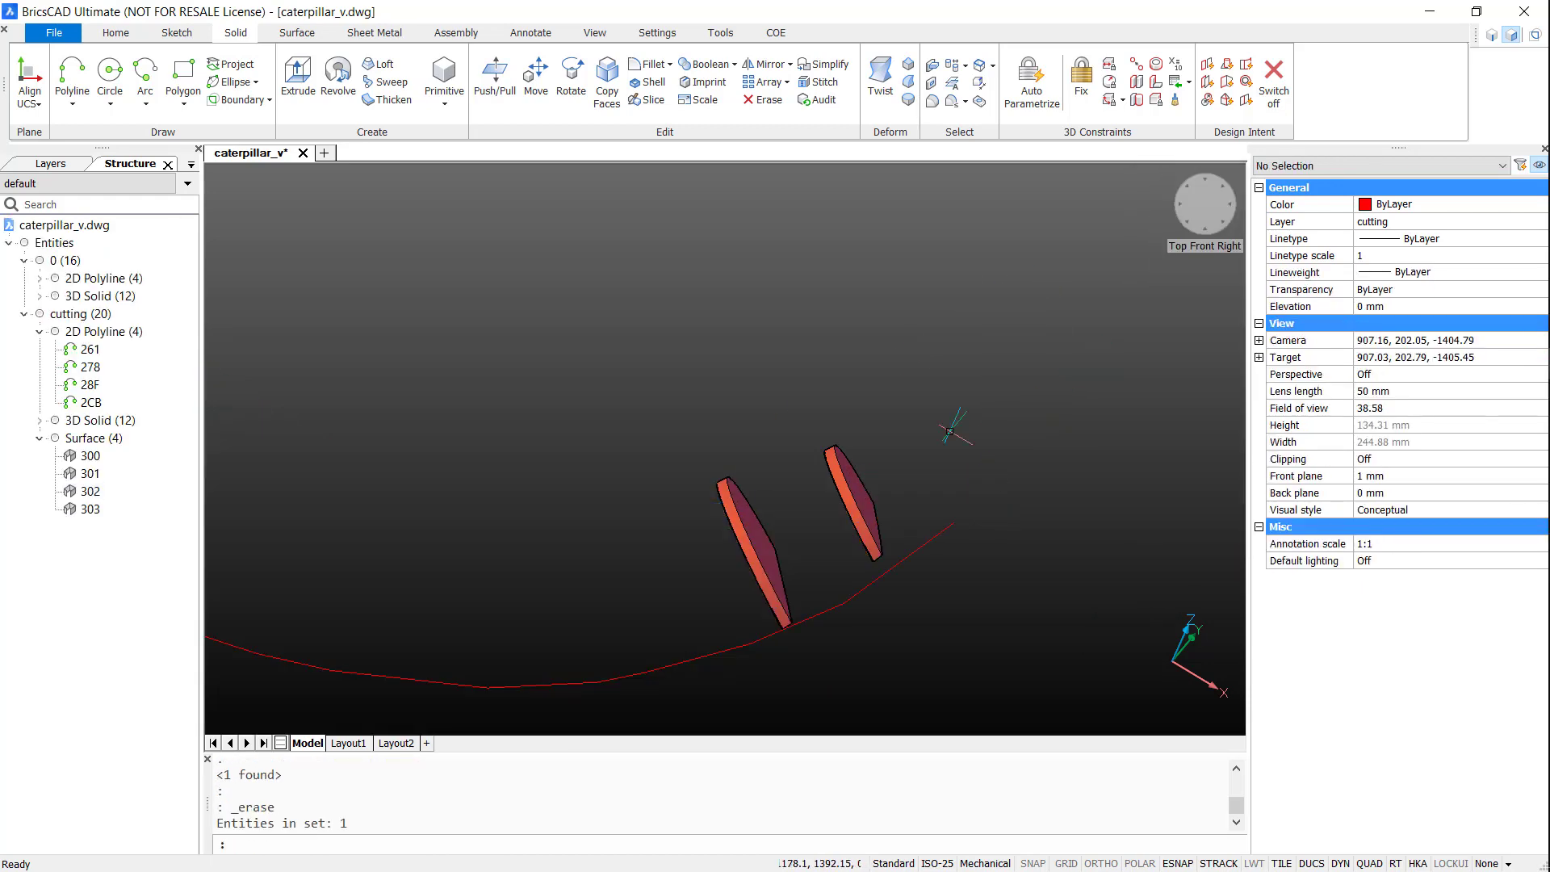
scroll(902, 357, "down", 5)
- Erase the three remaining cutting surfaces (upper, middle and lowest)
left_click(767, 361)
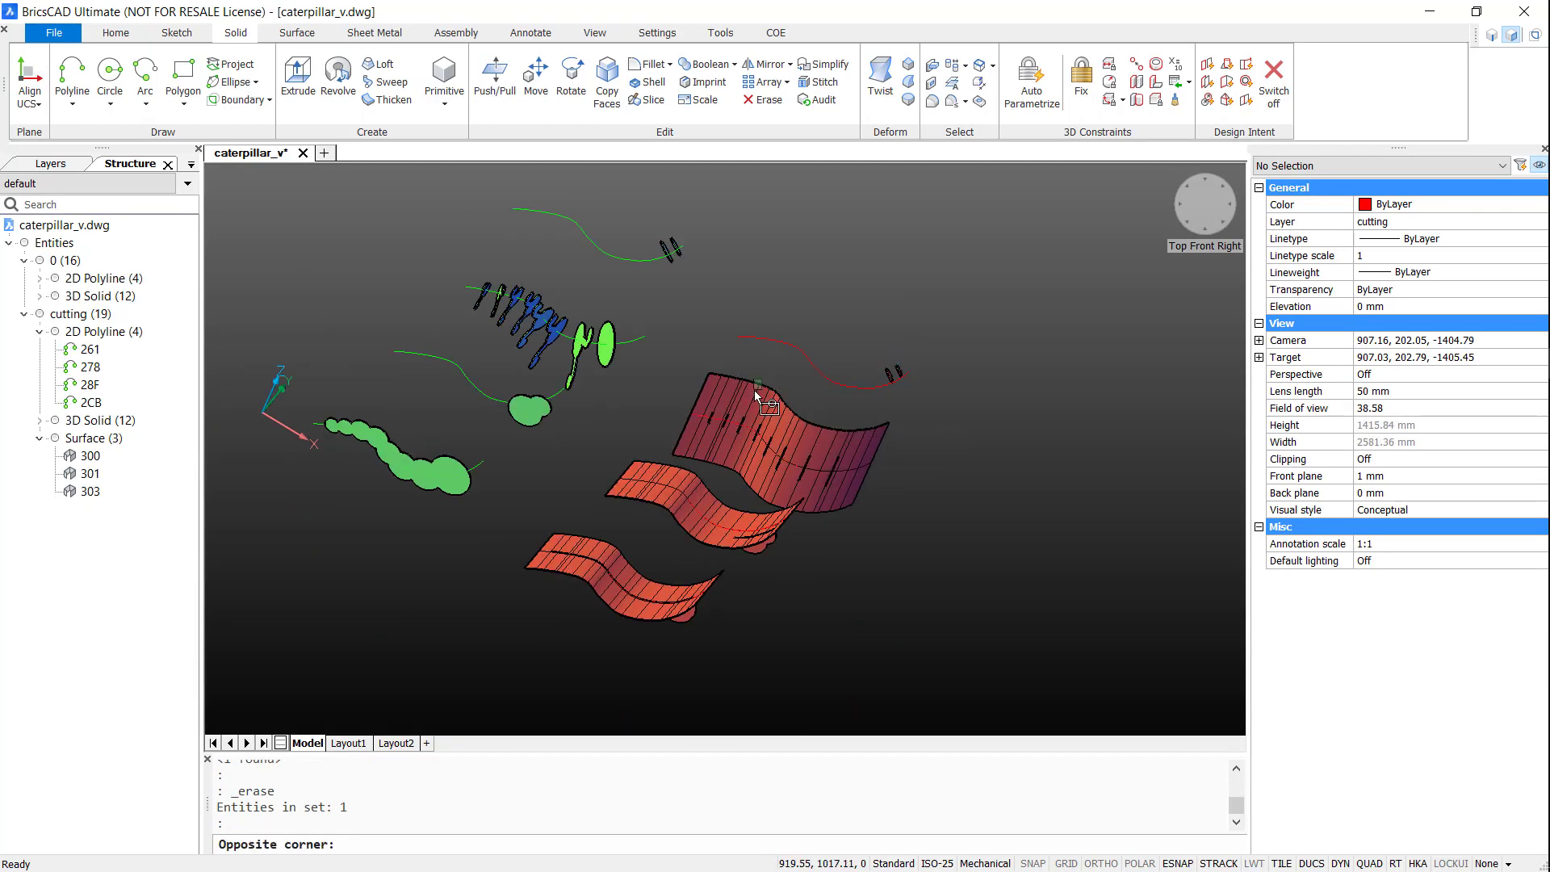
left_click(681, 419)
left_click(660, 445)
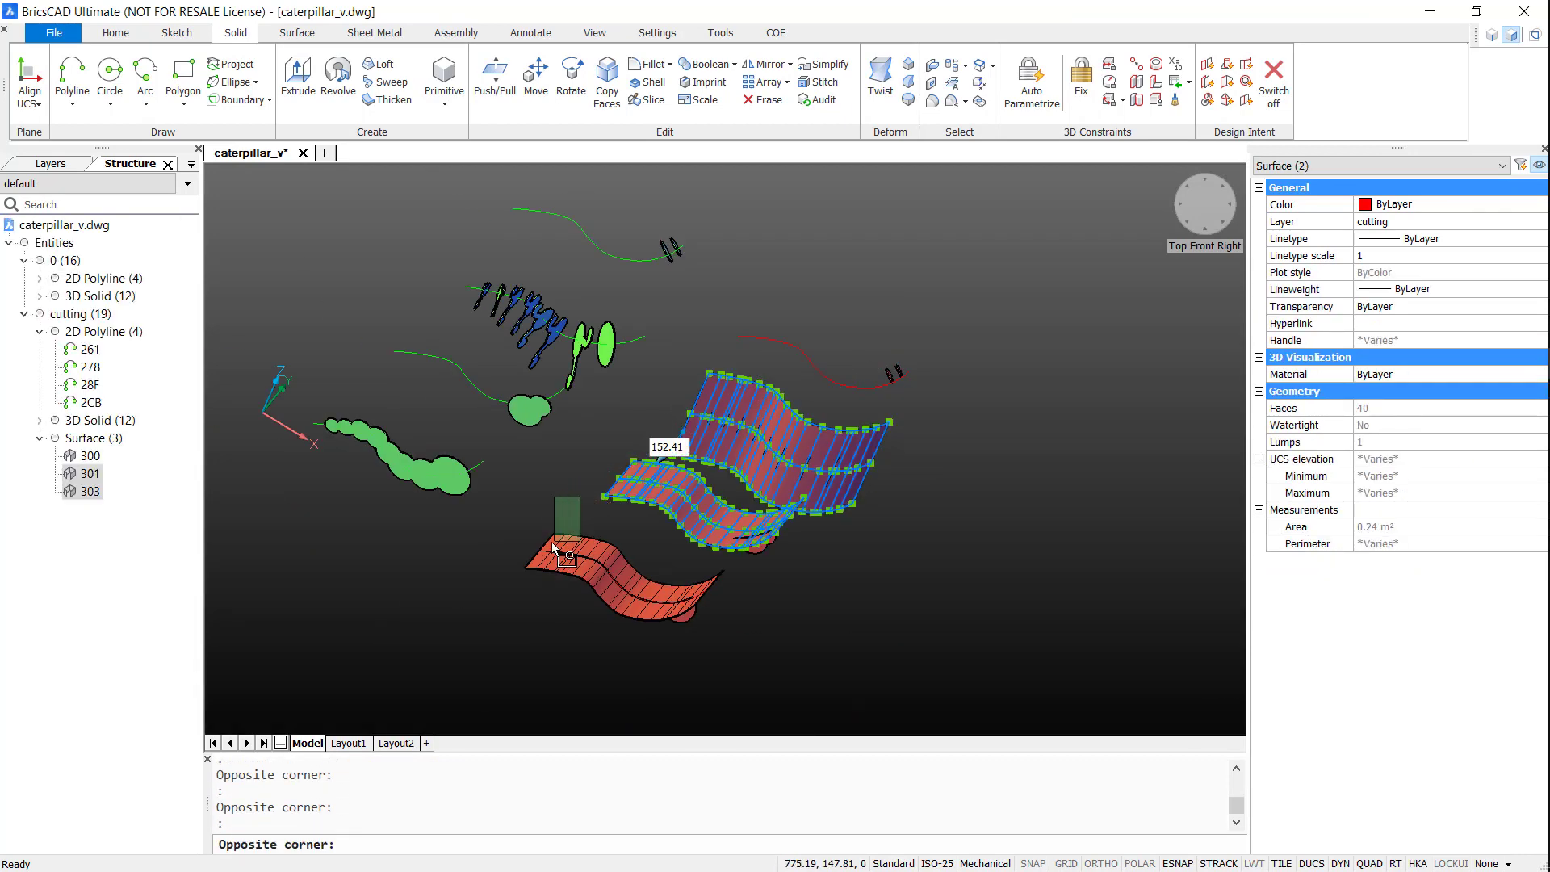
left_click(544, 567)
key("Delete")
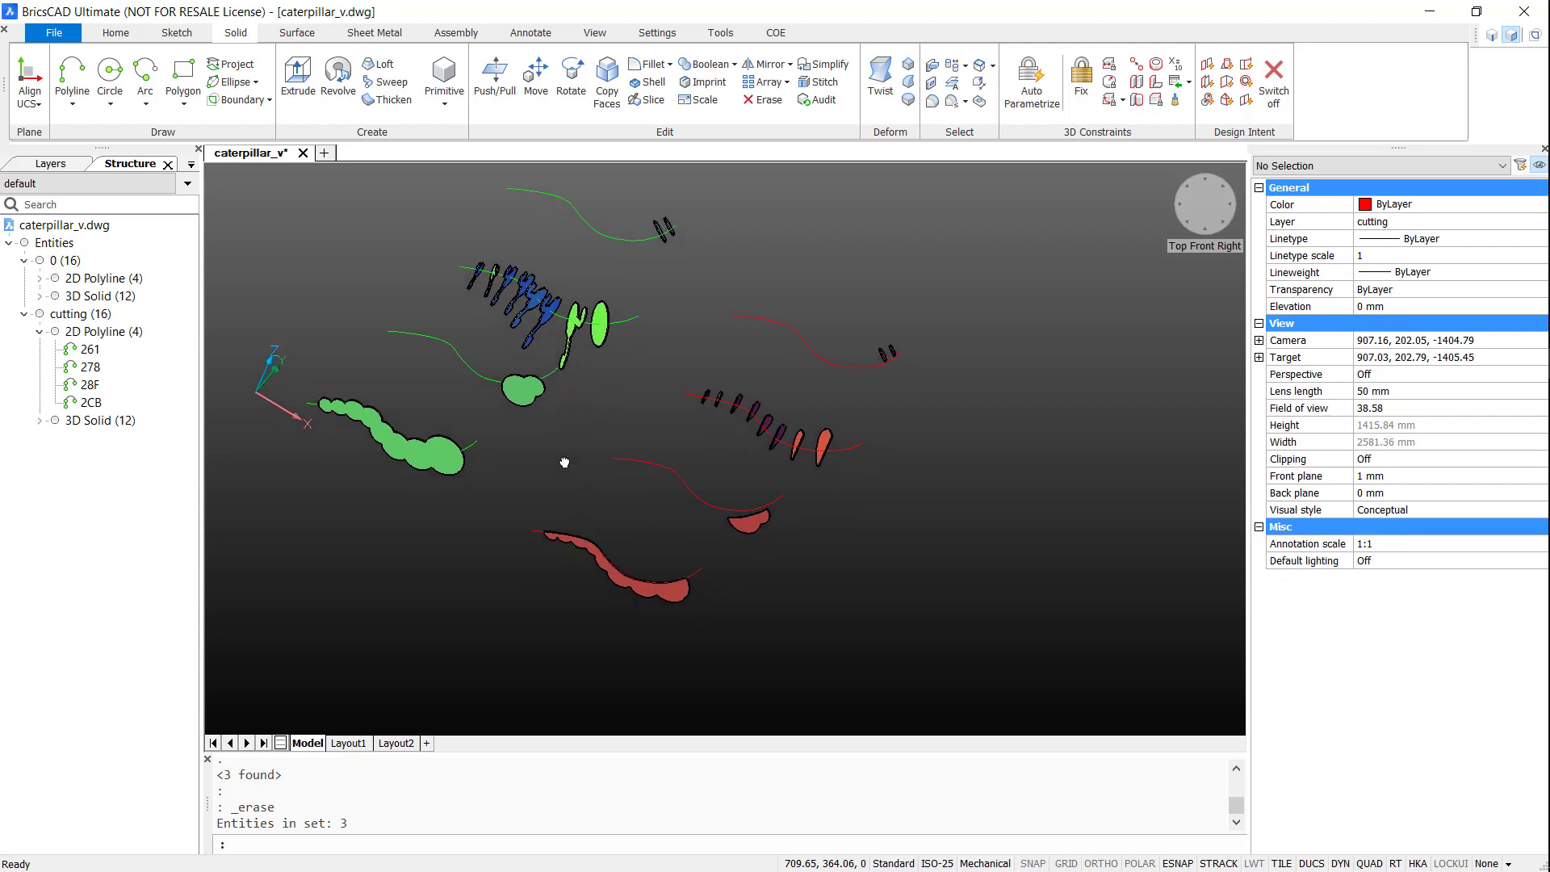
- Save the drawing
middle_click_drag(571, 486, 1179, 284, "shift")
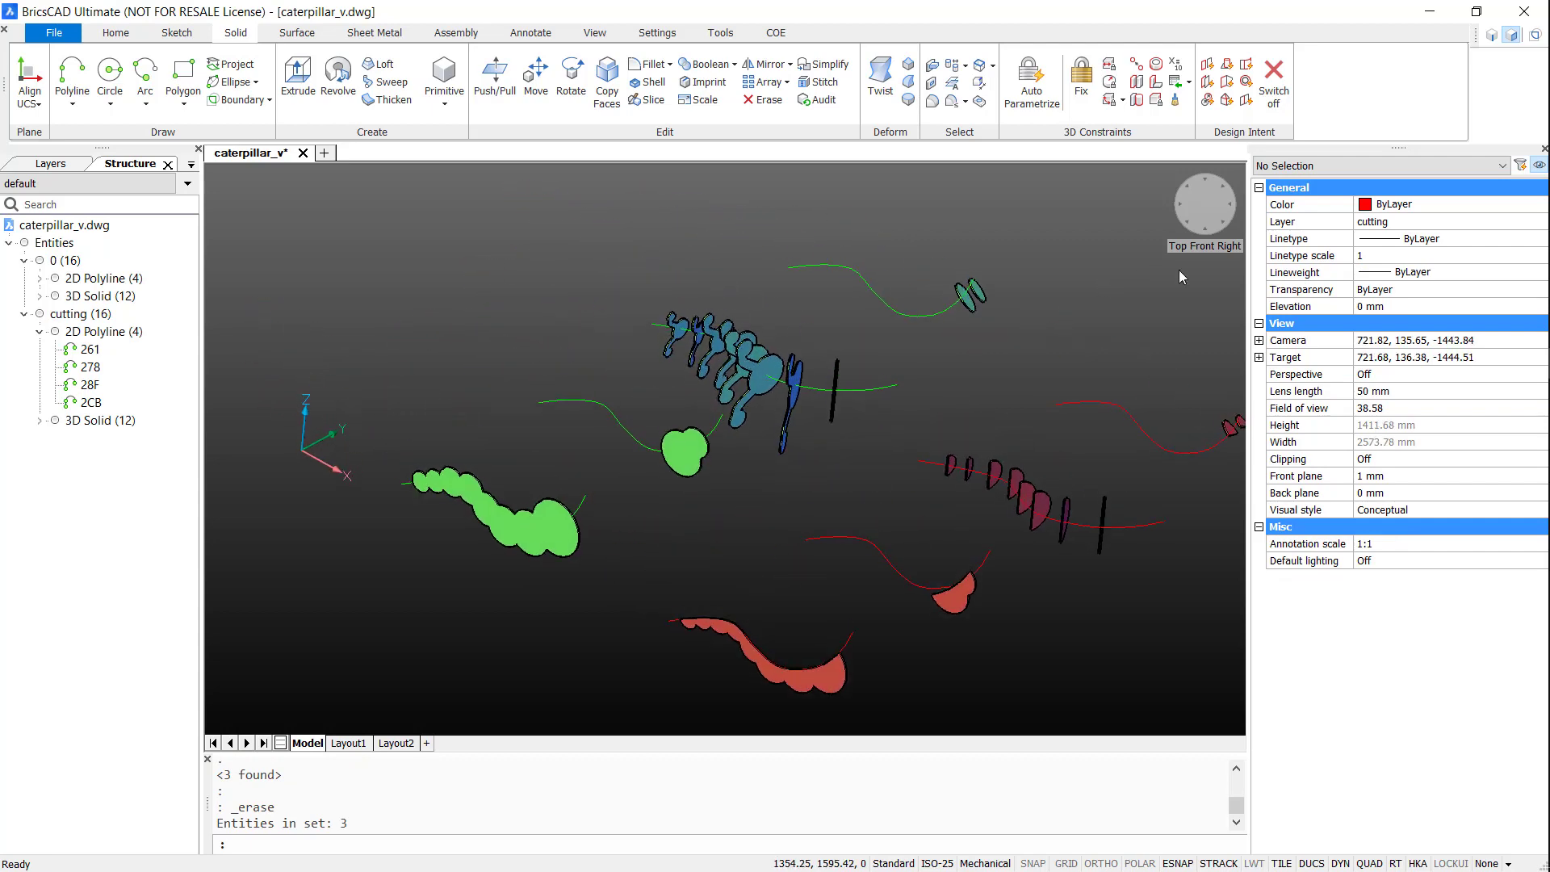
key("ctrl+s")
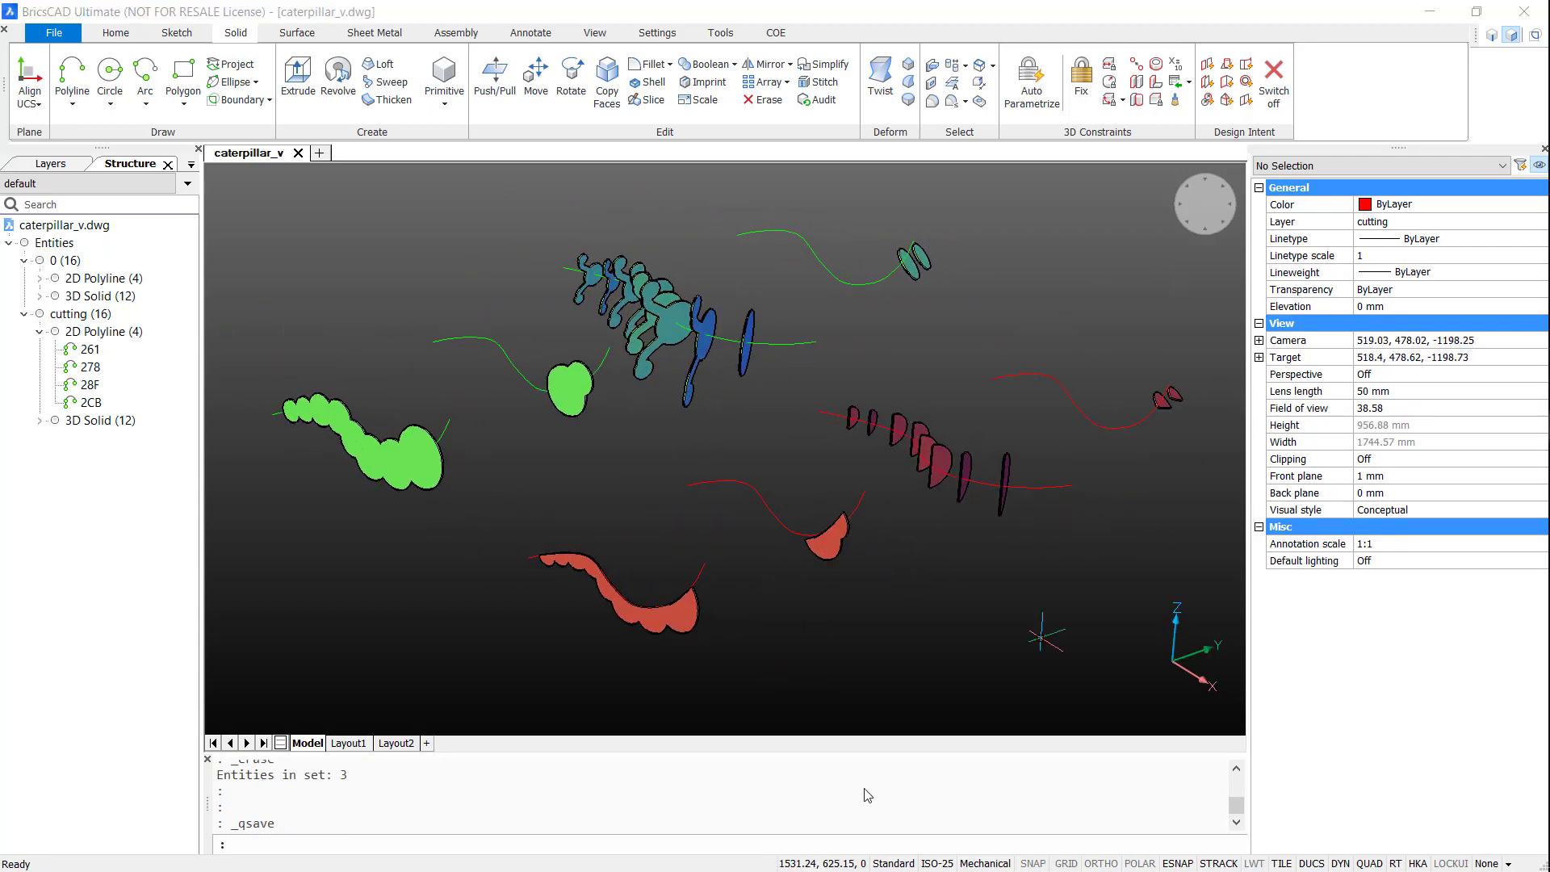
scroll(835, 521, "up", 5)
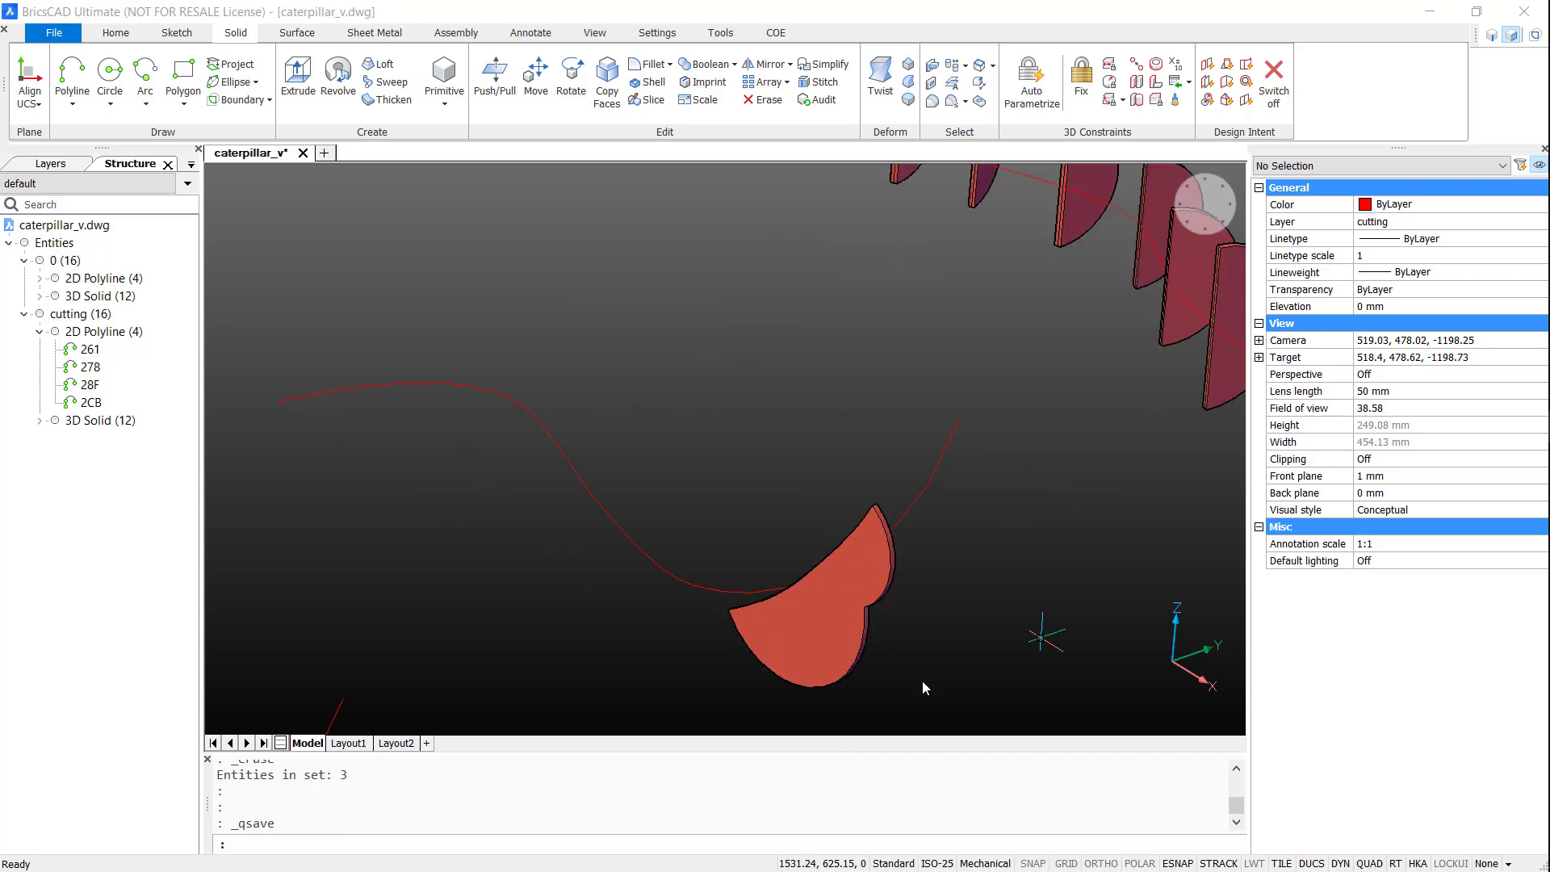
- Mirror the red half-slab about a line from the curve's end, keeping the original
left_click(894, 681)
type("MIRROR")
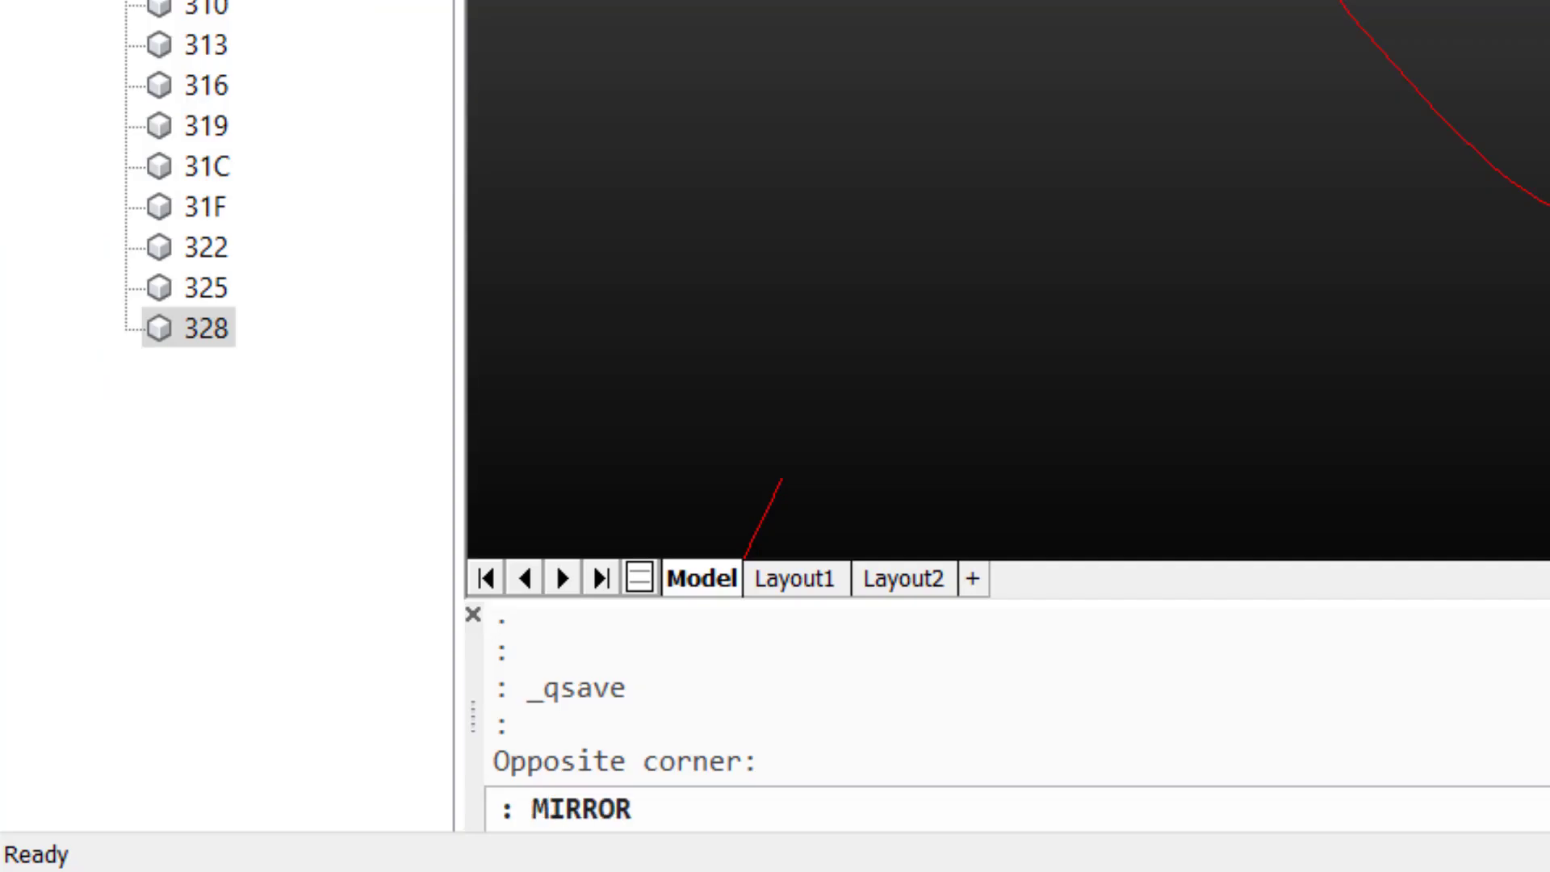
key("Return")
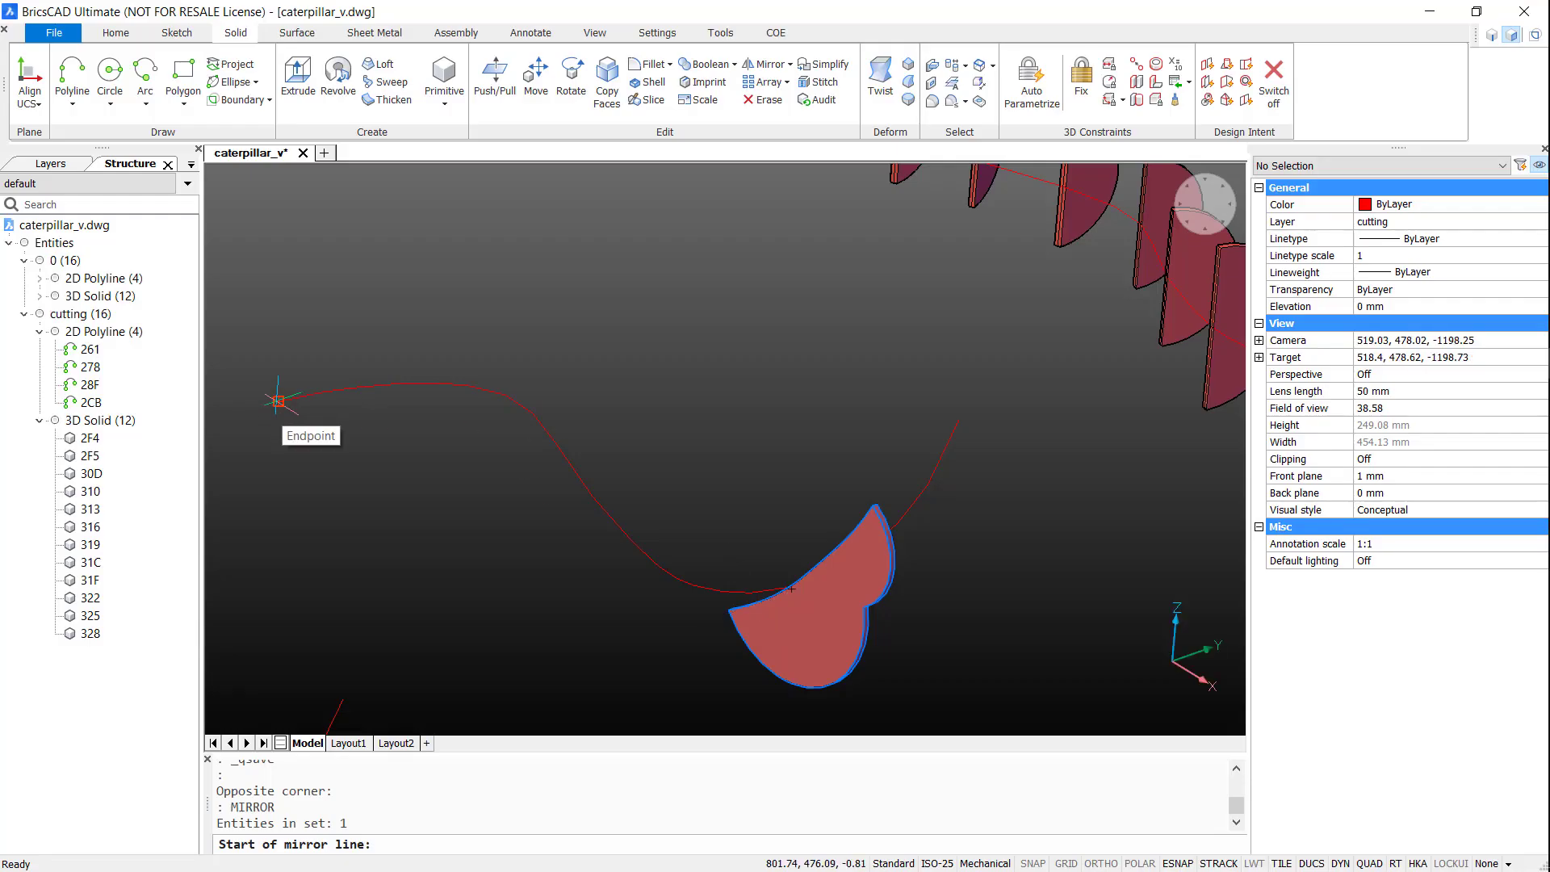
left_click(278, 400)
left_click(958, 421)
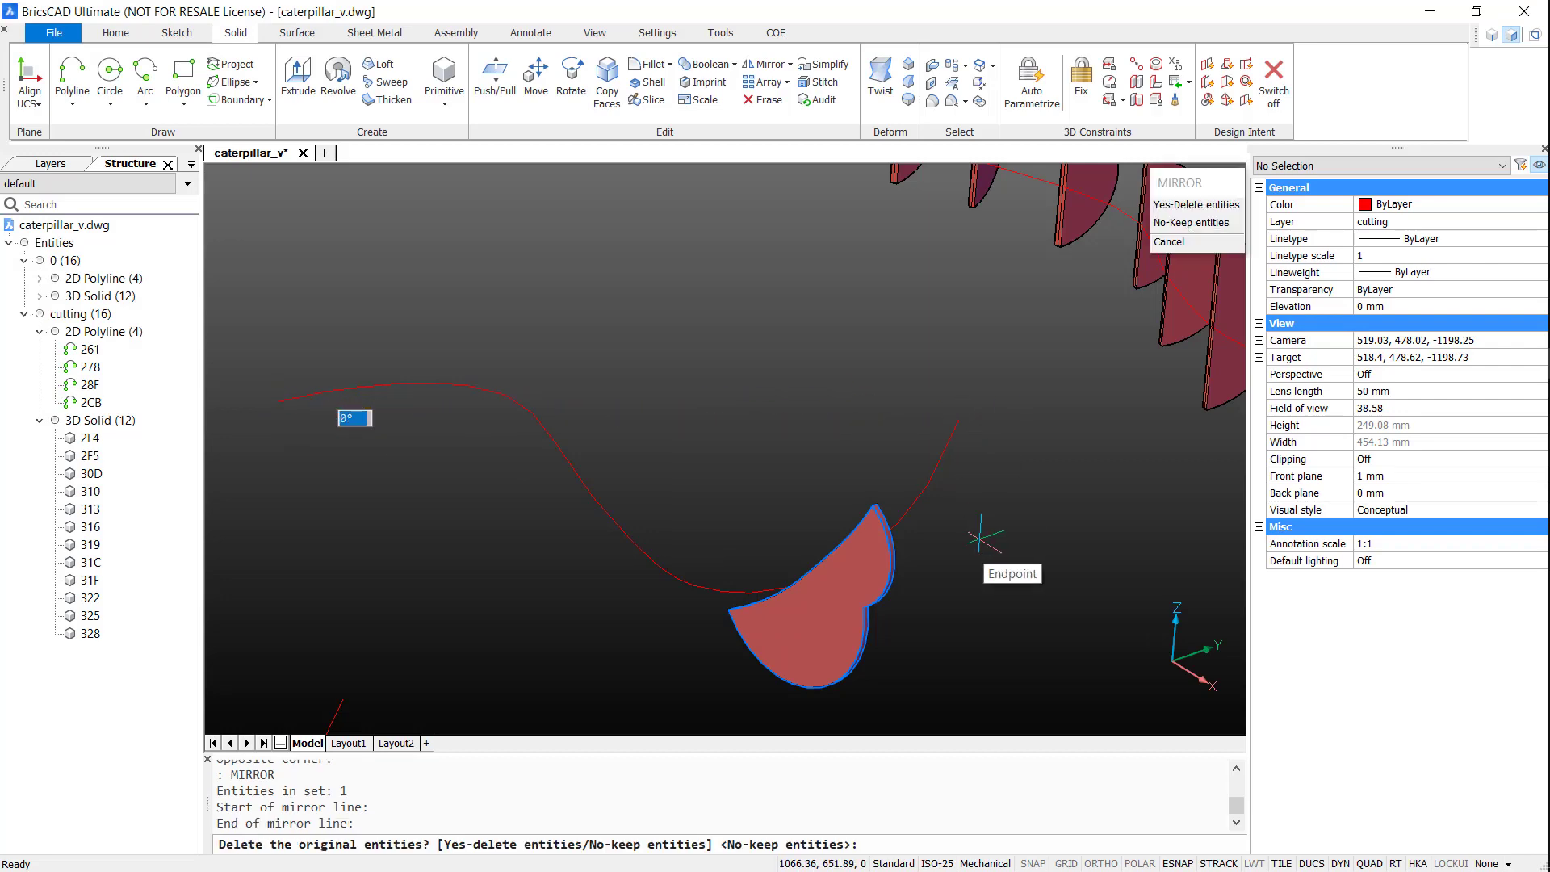
key("Return")
- Mirror the two lower-right red slabs, keeping the originals
scroll(934, 416, "down", 5)
middle_click_drag(935, 416, 1058, 371, "shift")
scroll(1058, 371, "up", 3)
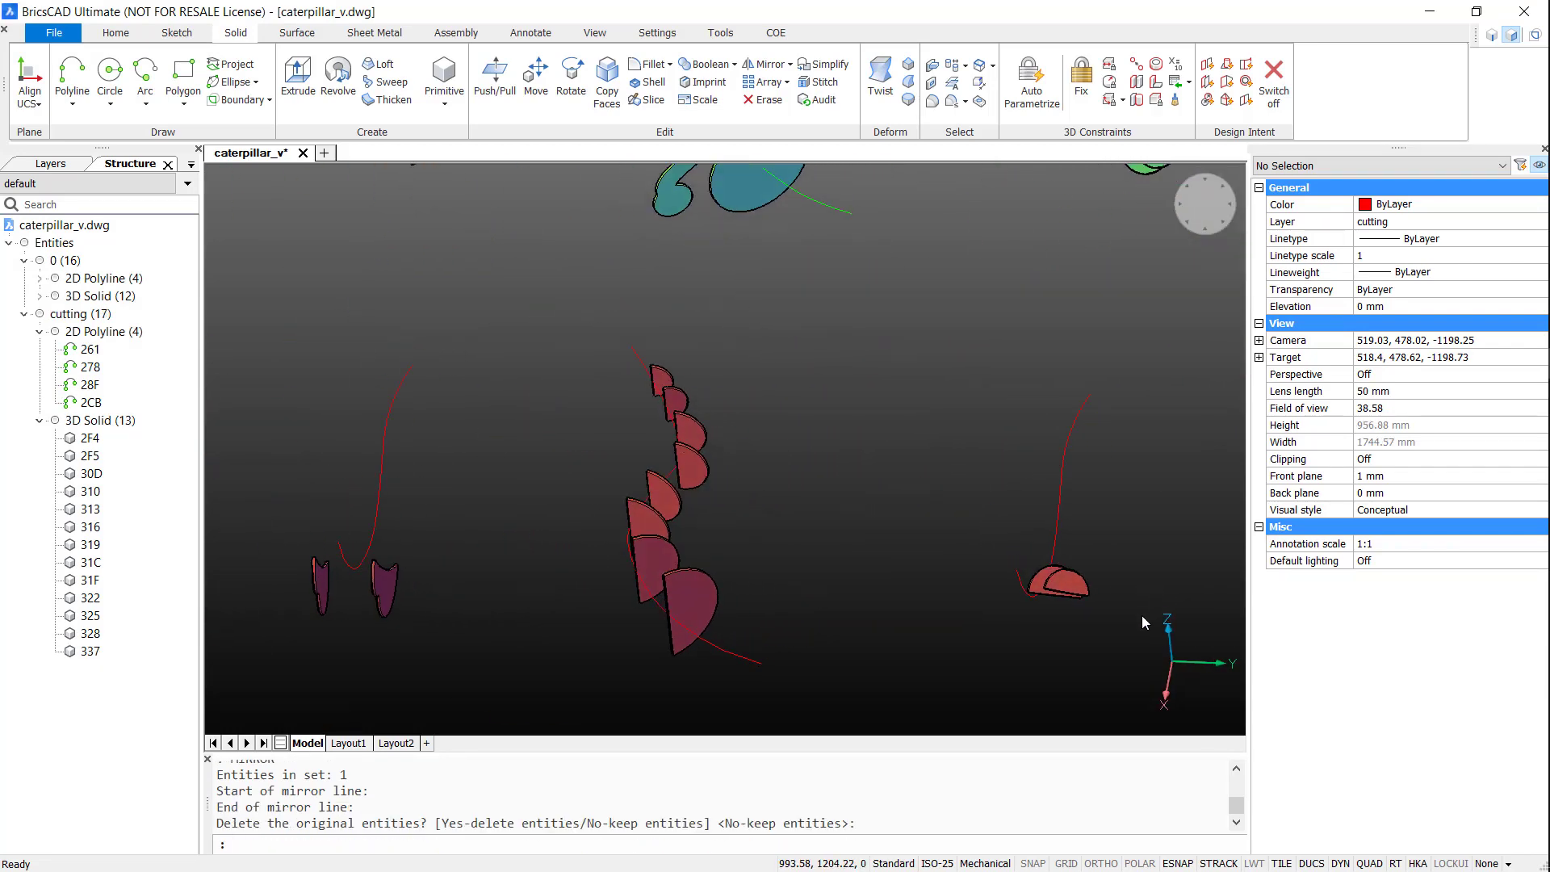
left_click_drag(1142, 615, 1038, 549)
key("Return")
left_click(1071, 356)
left_click(1040, 575)
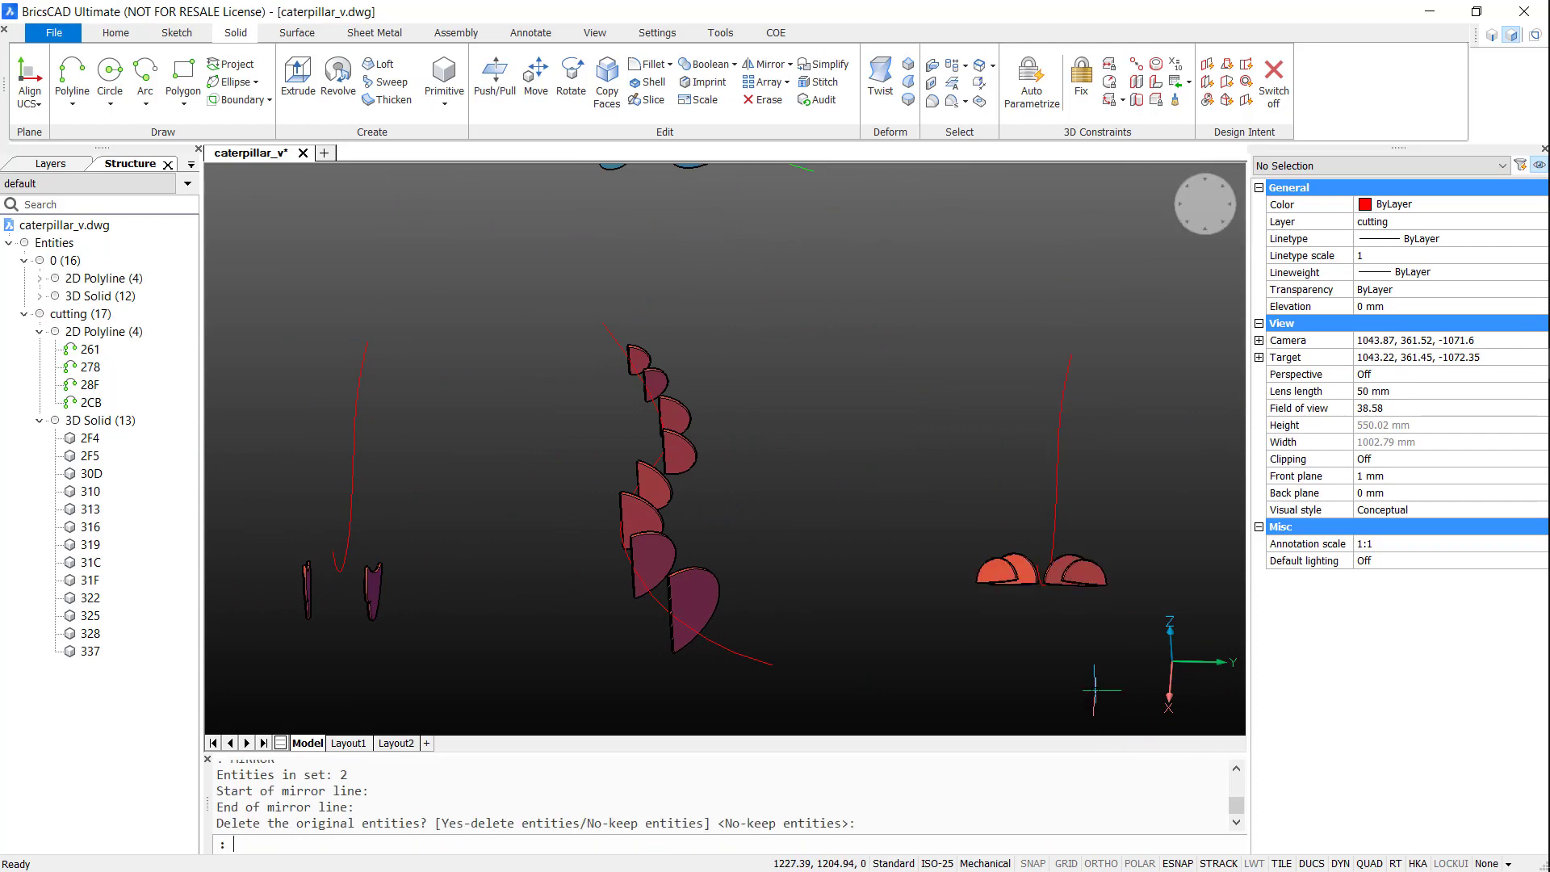
key("Return")
key("ctrl+z")
key("ctrl+y")
scroll(883, 347, "down", 5)
- Mirror the green sphere and curve about a vertical line, keeping the originals
left_click(883, 347)
left_click(1003, 513)
type("mirror")
key("Return")
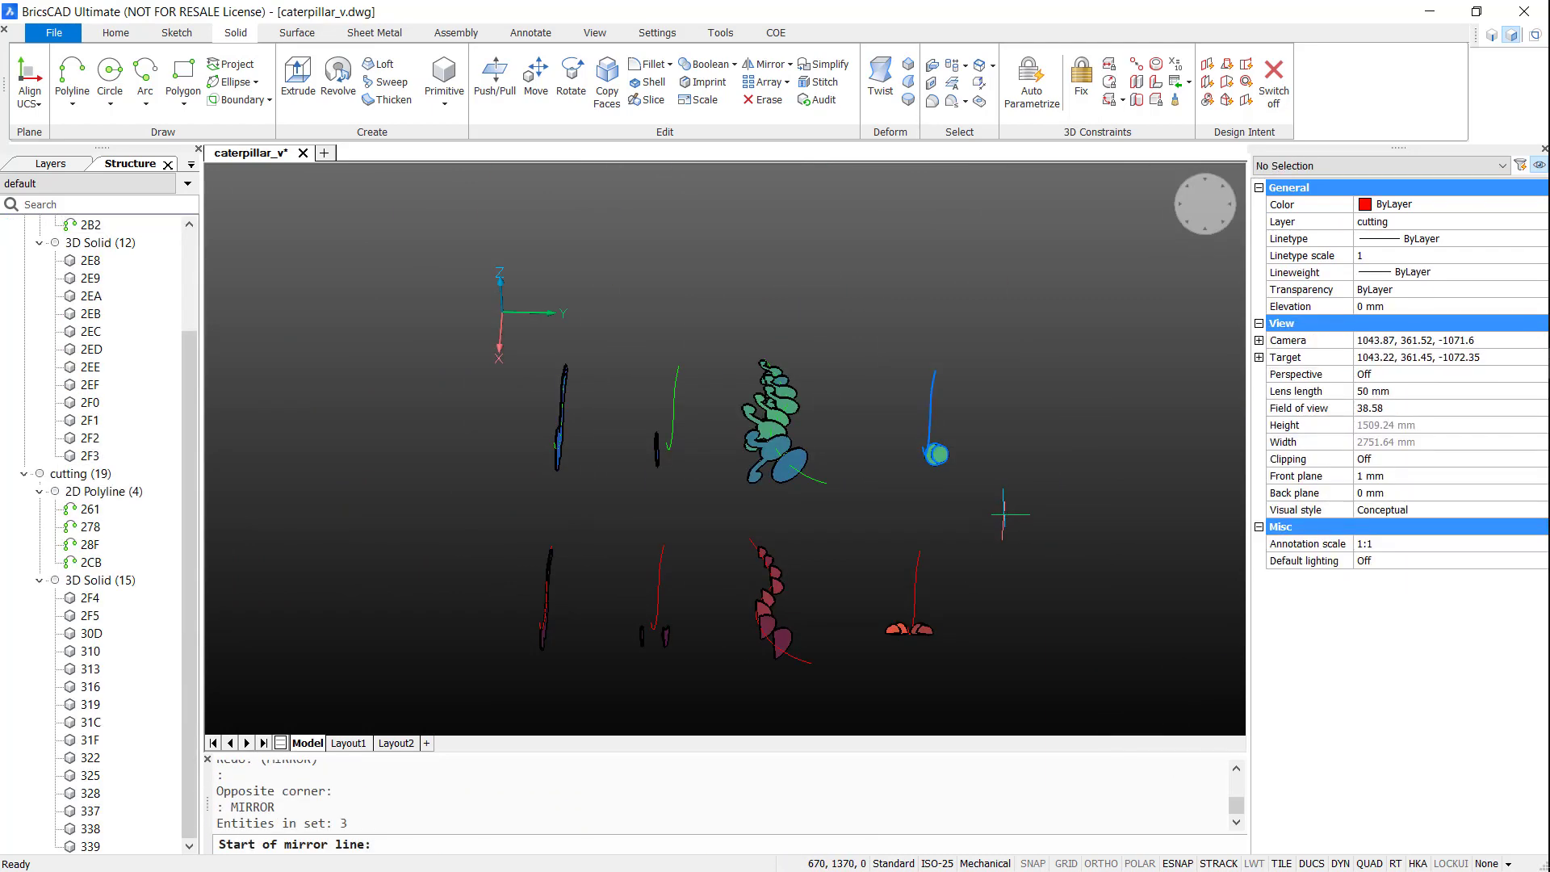
left_click(934, 376)
left_click(934, 454)
key("Return")
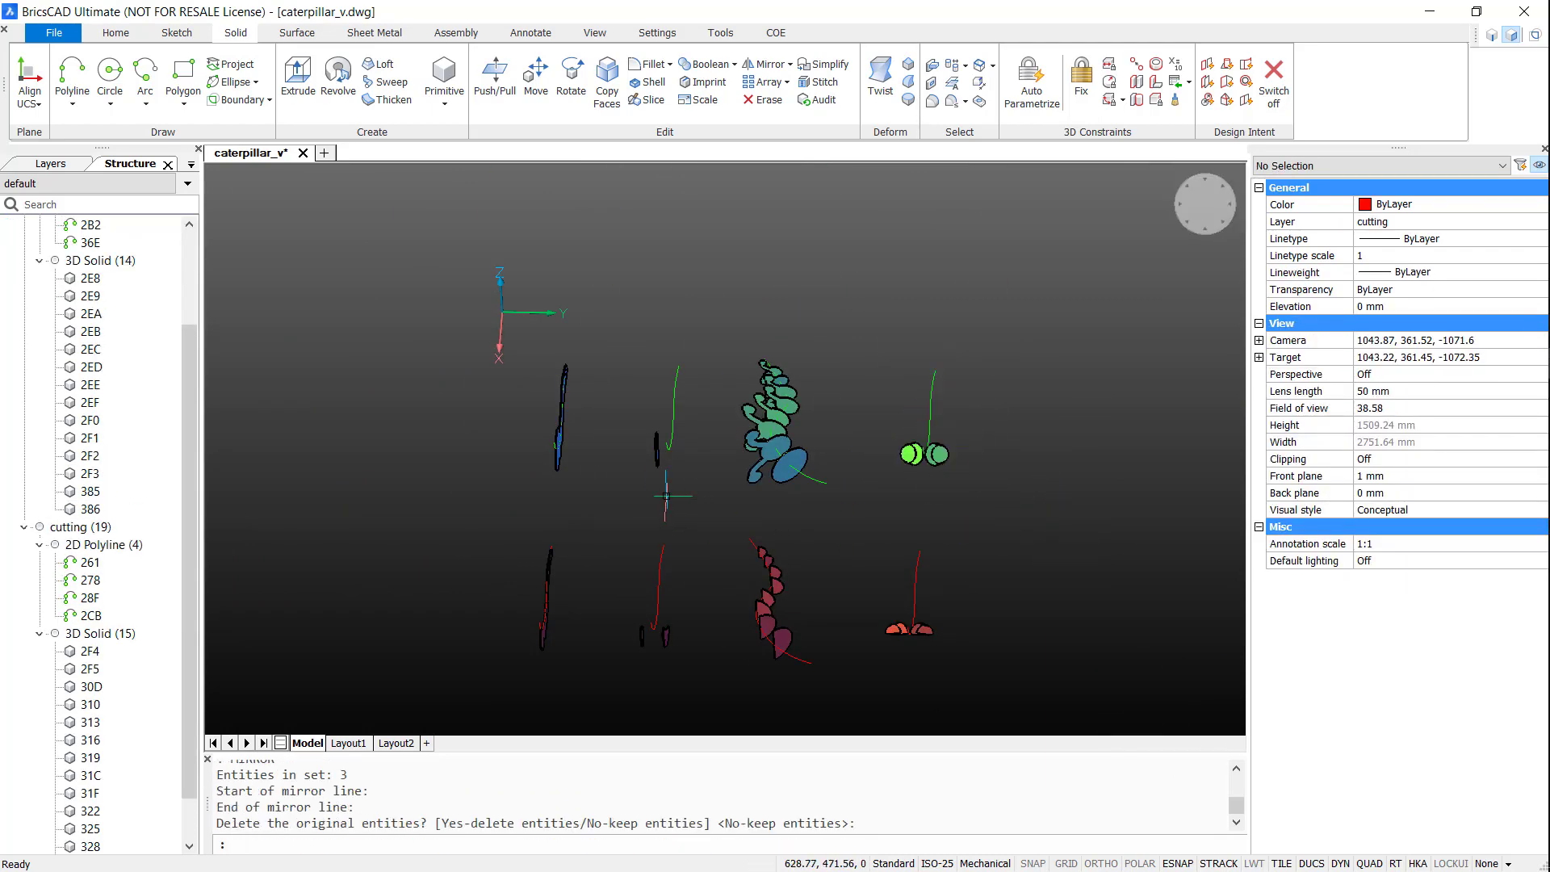
- Mirror the small dark ellipse slab about a vertical line, keeping the original
left_click(622, 402)
left_click(664, 484)
key("Return")
left_click(669, 376)
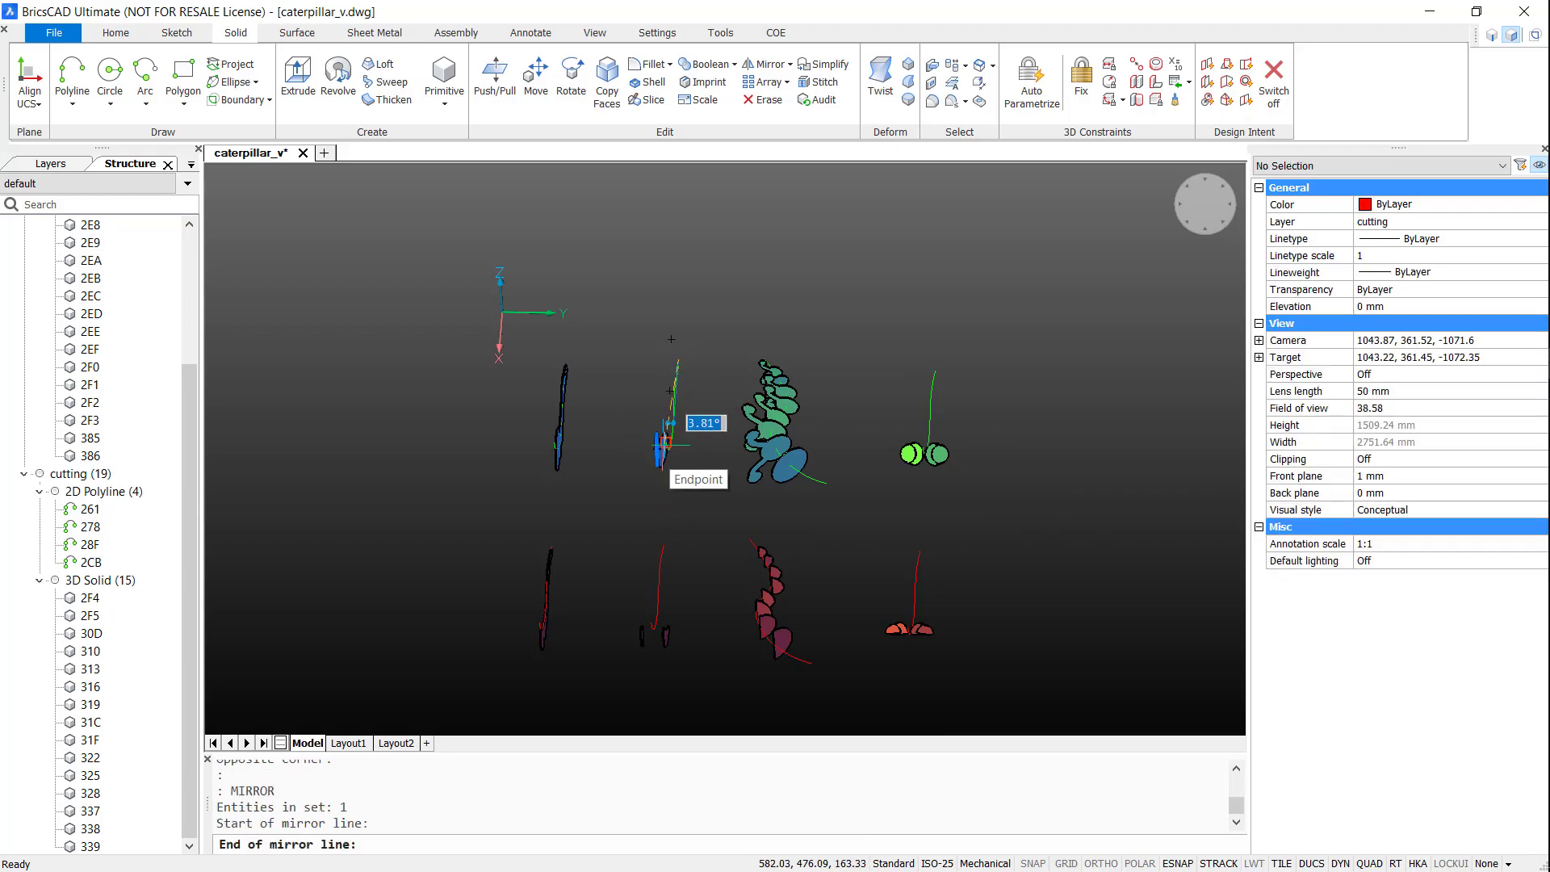
left_click(669, 449)
key("Return")
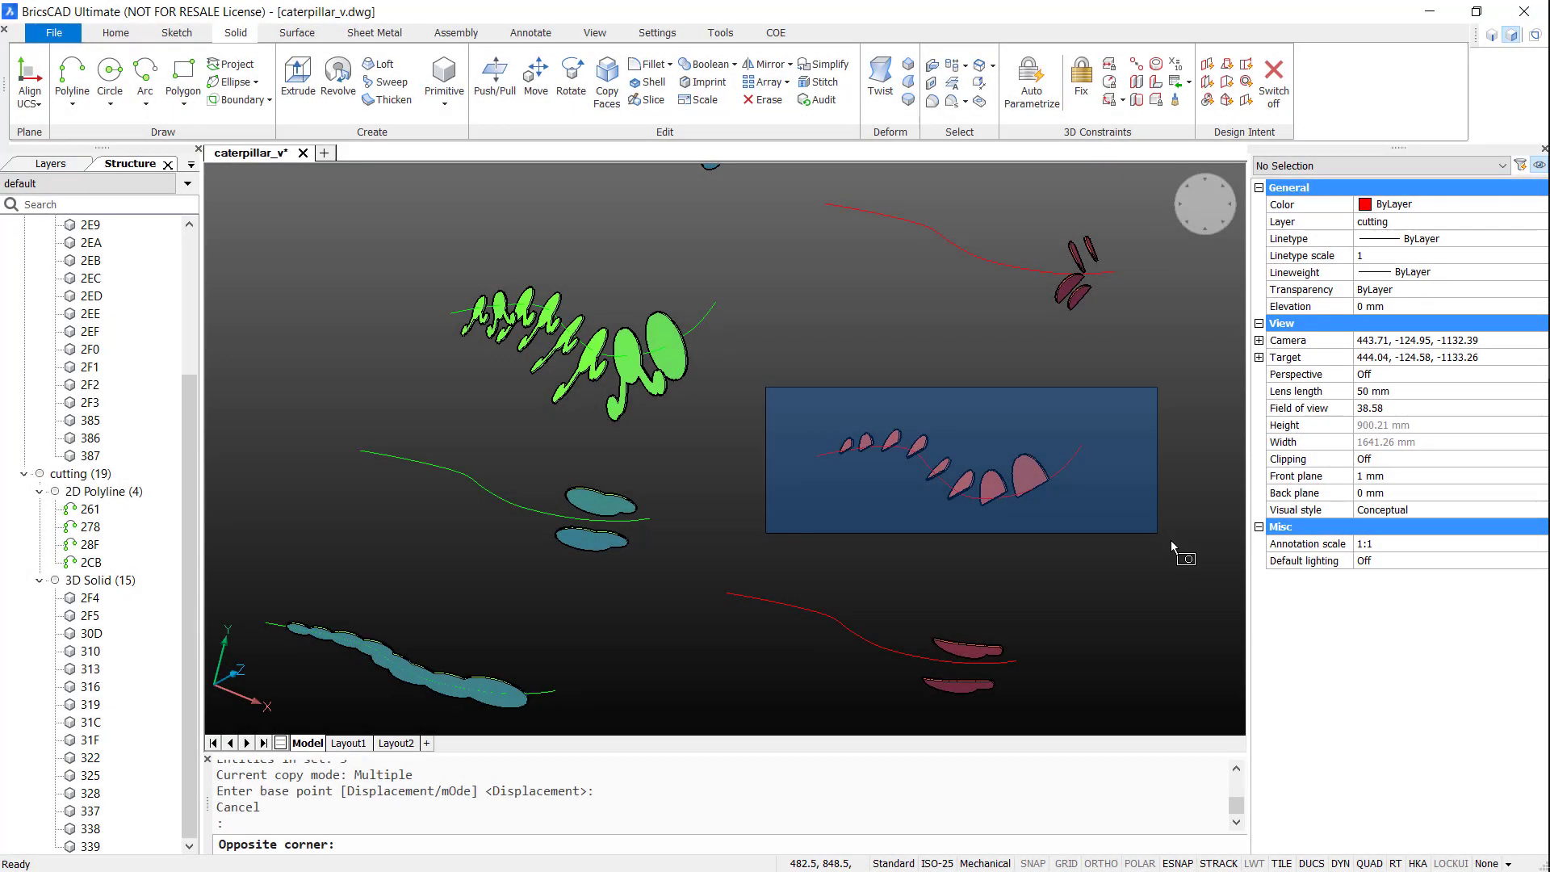
- Rotate the green caterpillar slabs and path upright with the manipulator
left_click(1171, 540)
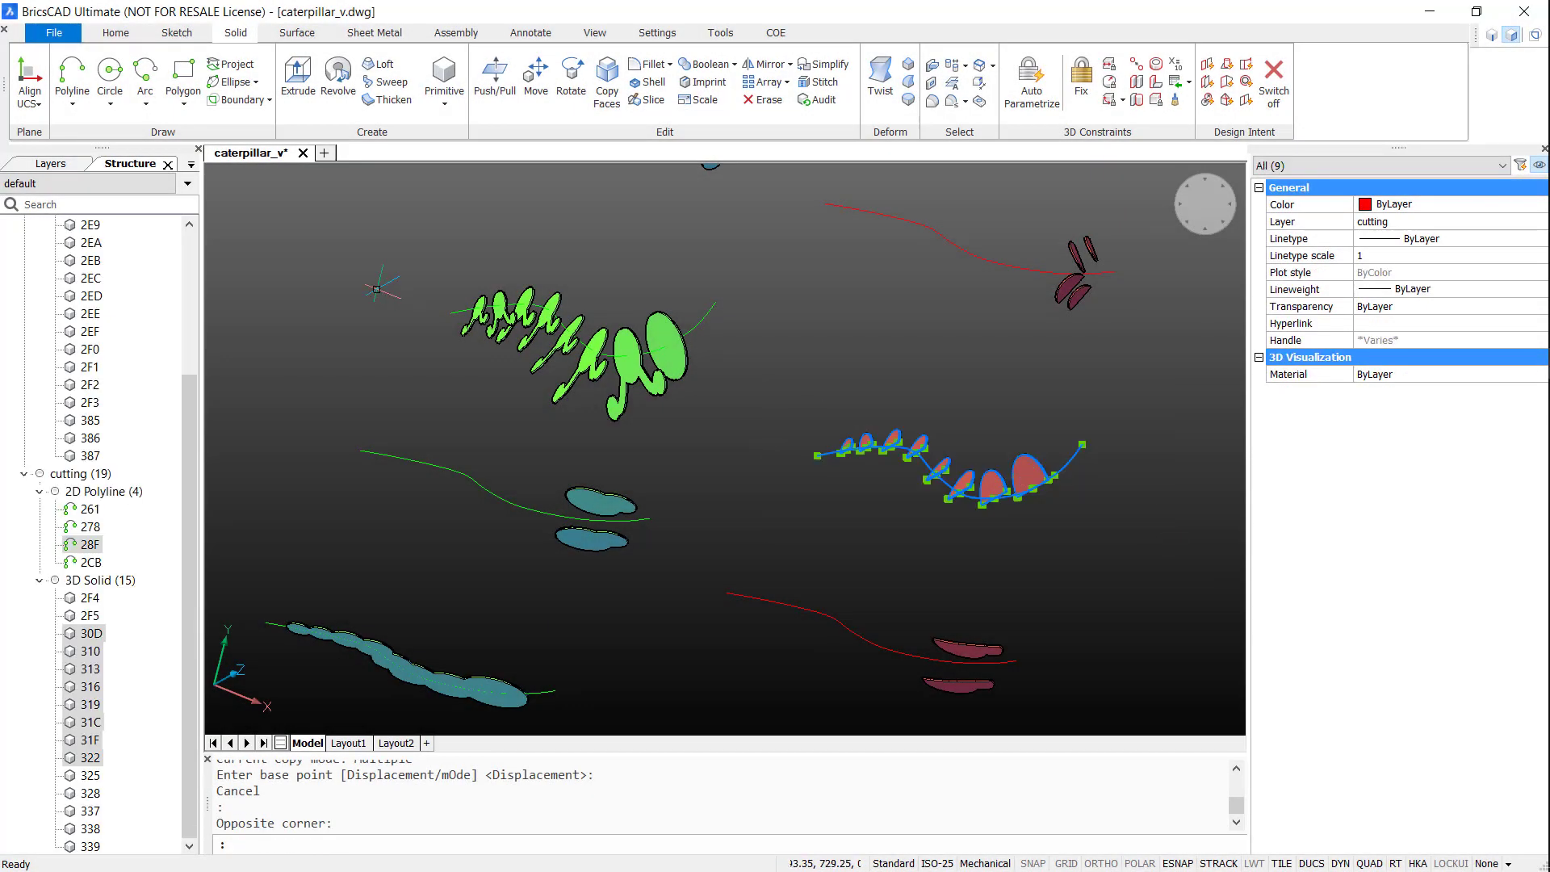
left_click(659, 443)
left_click(373, 250)
mouse_move(695, 361)
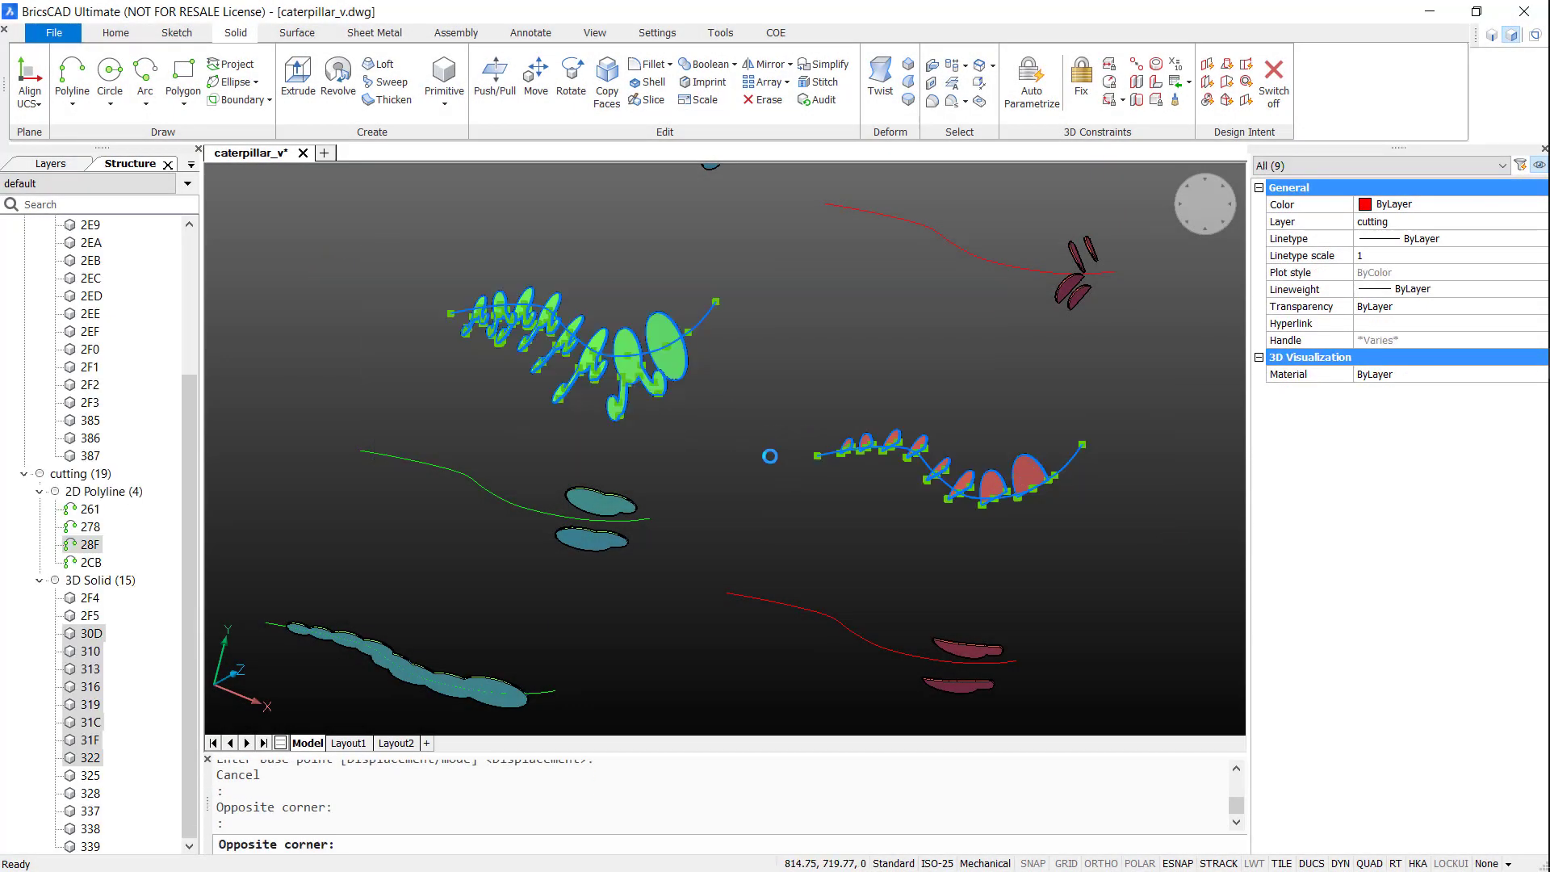
left_click(733, 379)
middle_click_drag(733, 380, 864, 469, "shift")
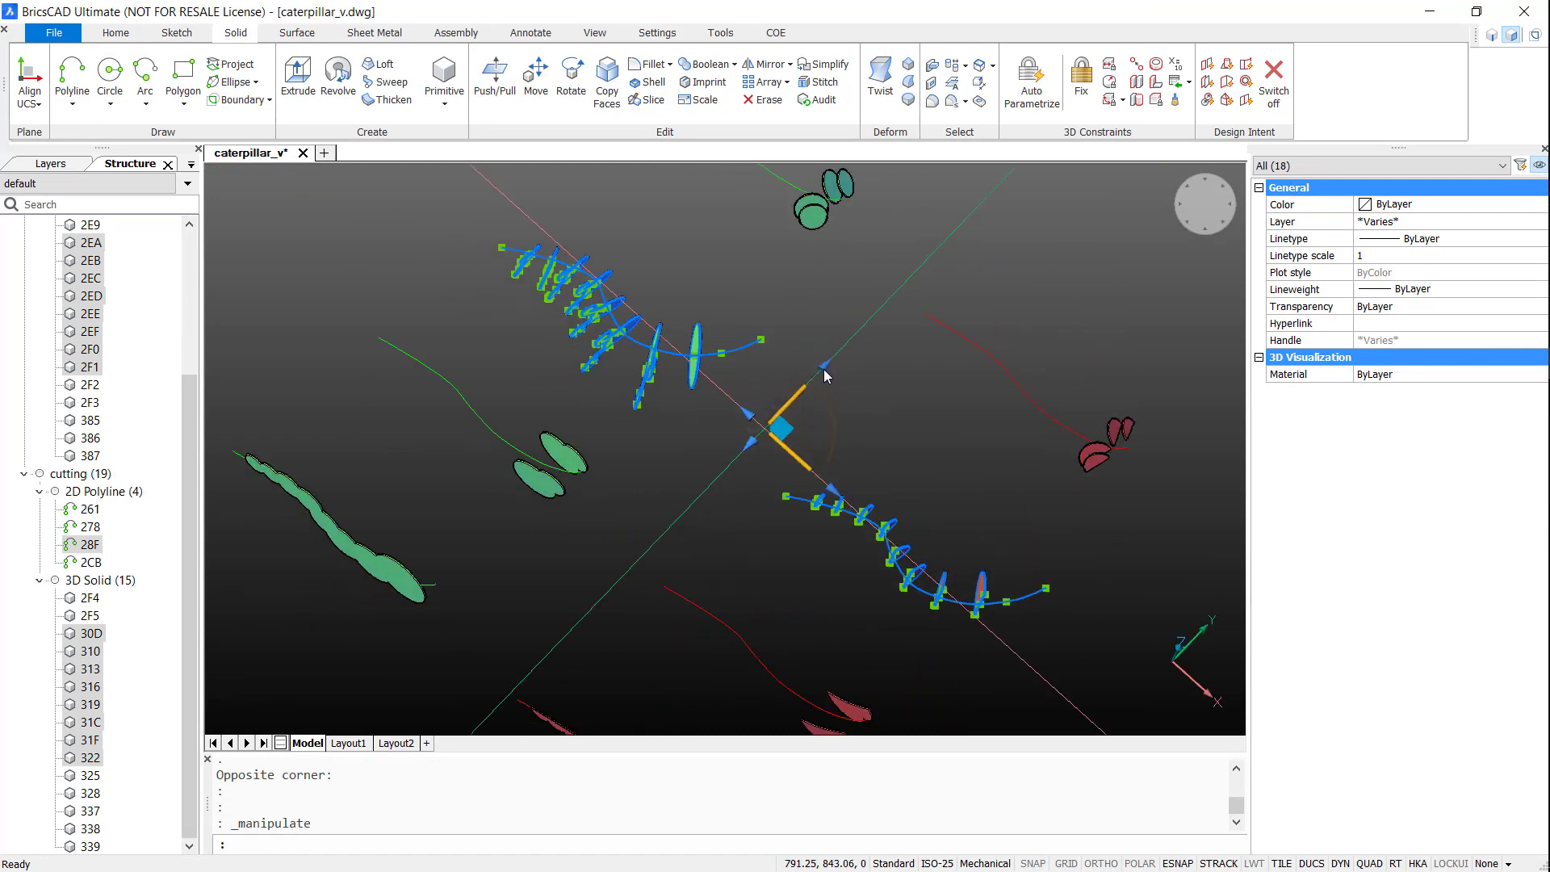
left_click(802, 407)
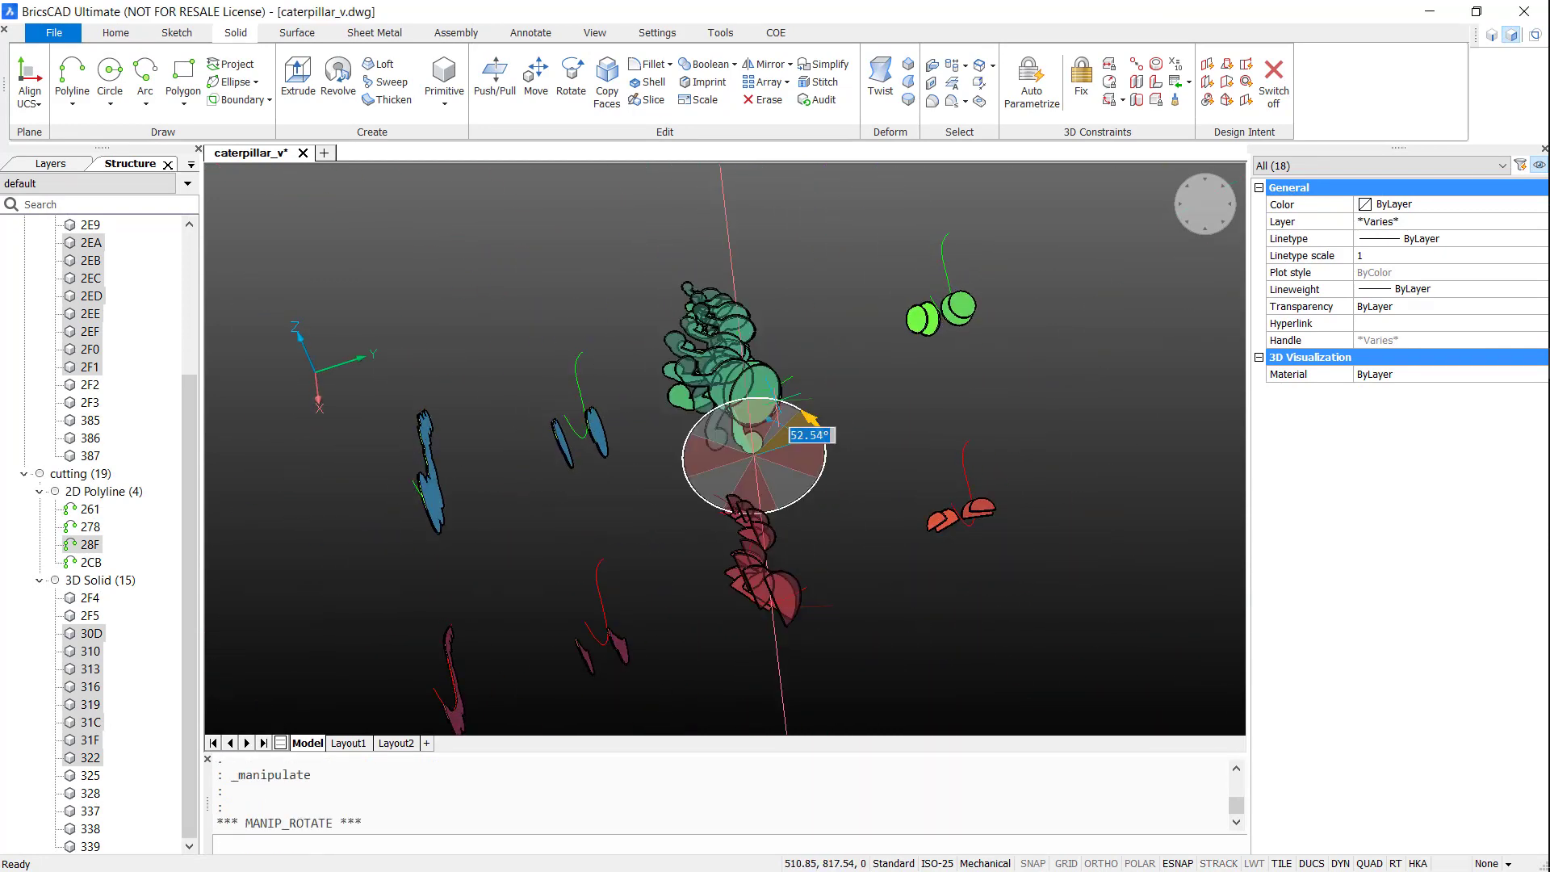
left_click(658, 368)
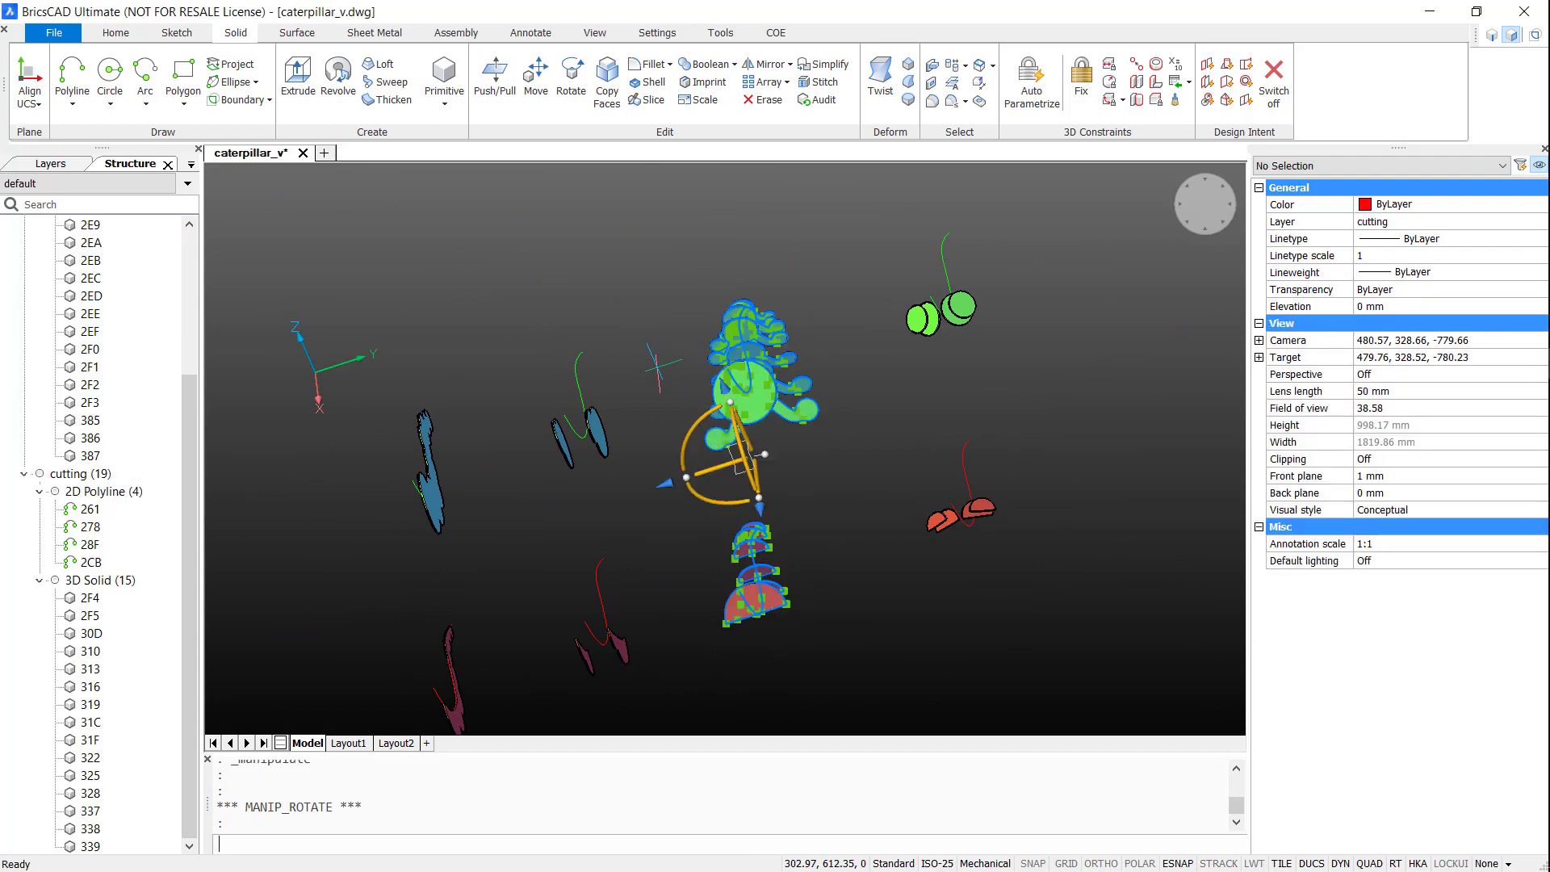
key("Escape")
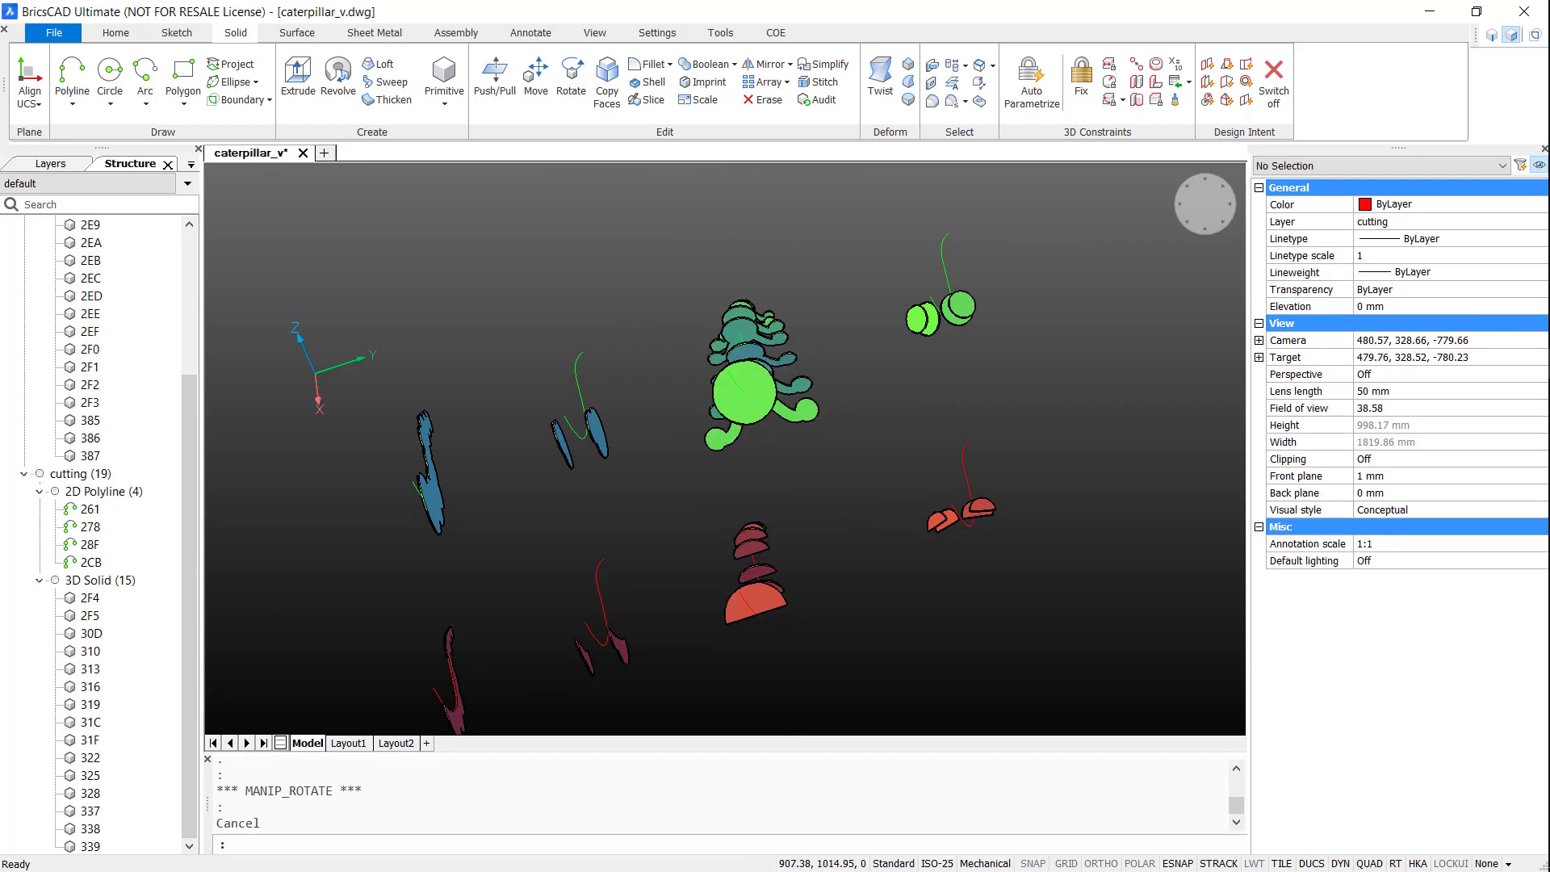
- Move the red segmented cutting part from its path end onto the left green body
mouse_move(889, 485)
middle_mouse_down("shift")
mouse_move(947, 465)
mouse_move(782, 460)
mouse_move(806, 447)
middle_mouse_up("shift")
left_click(812, 438)
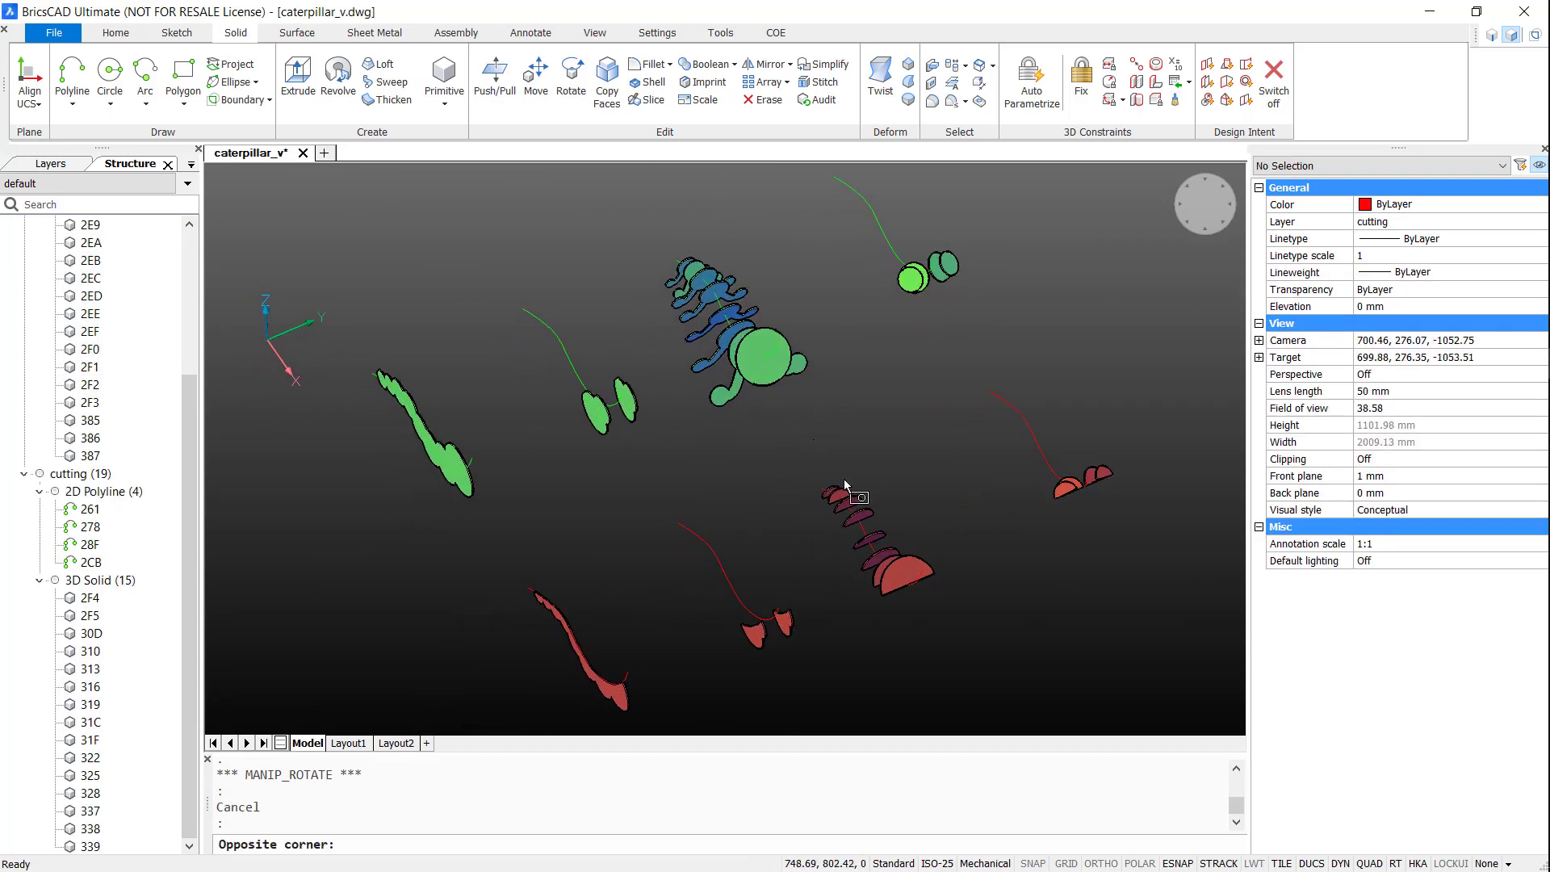
left_click(991, 623)
left_click(896, 602)
left_click(843, 529)
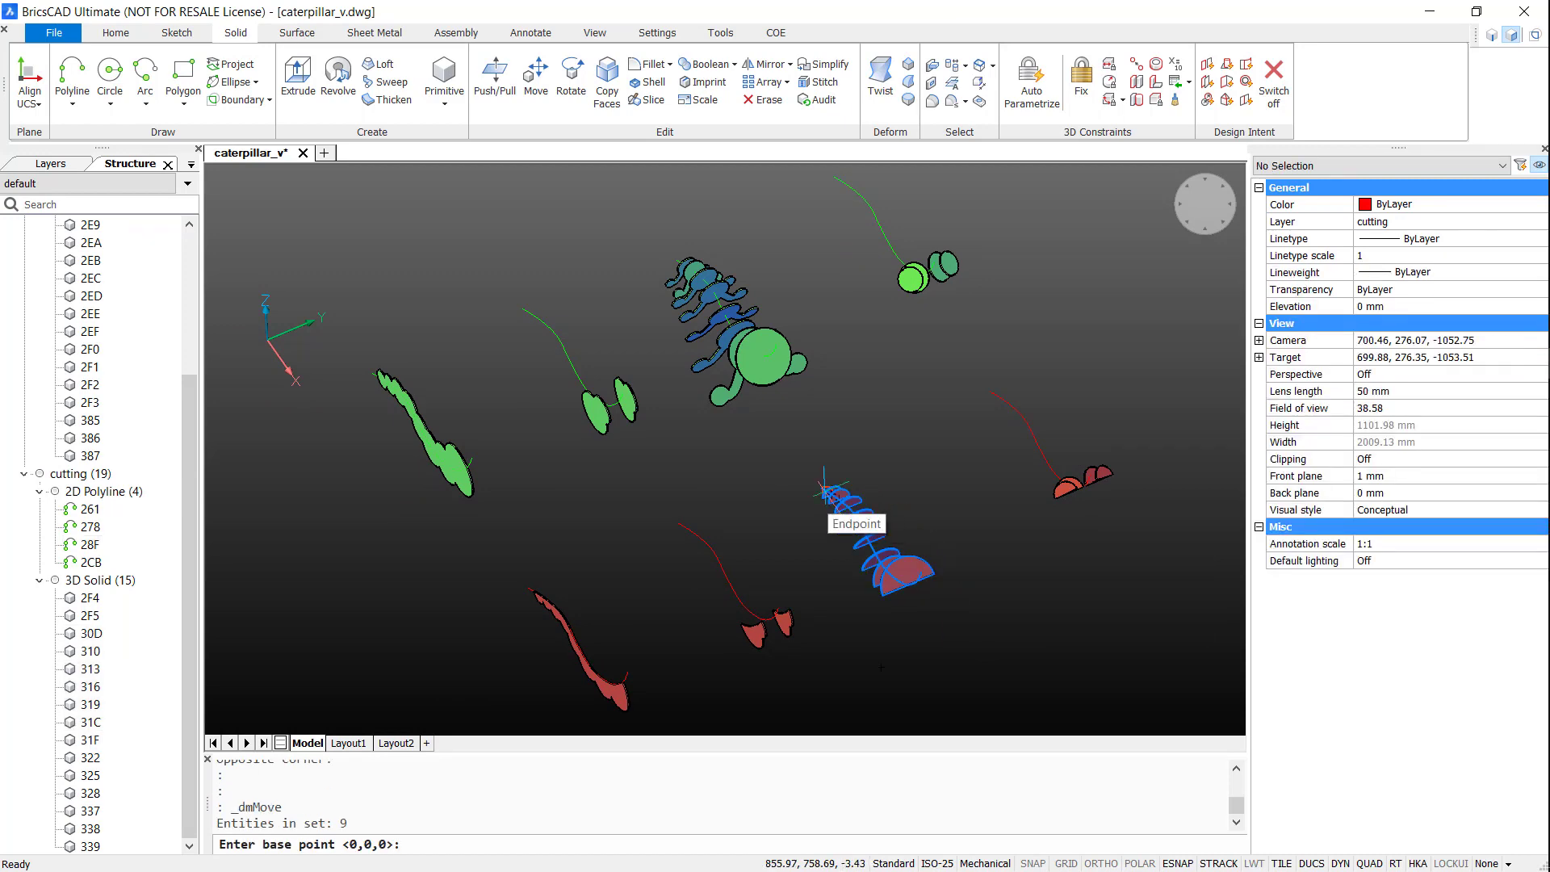
left_click(368, 370)
- Copy the two red cutting wedges onto another green pair
left_click(436, 420)
left_click(484, 476)
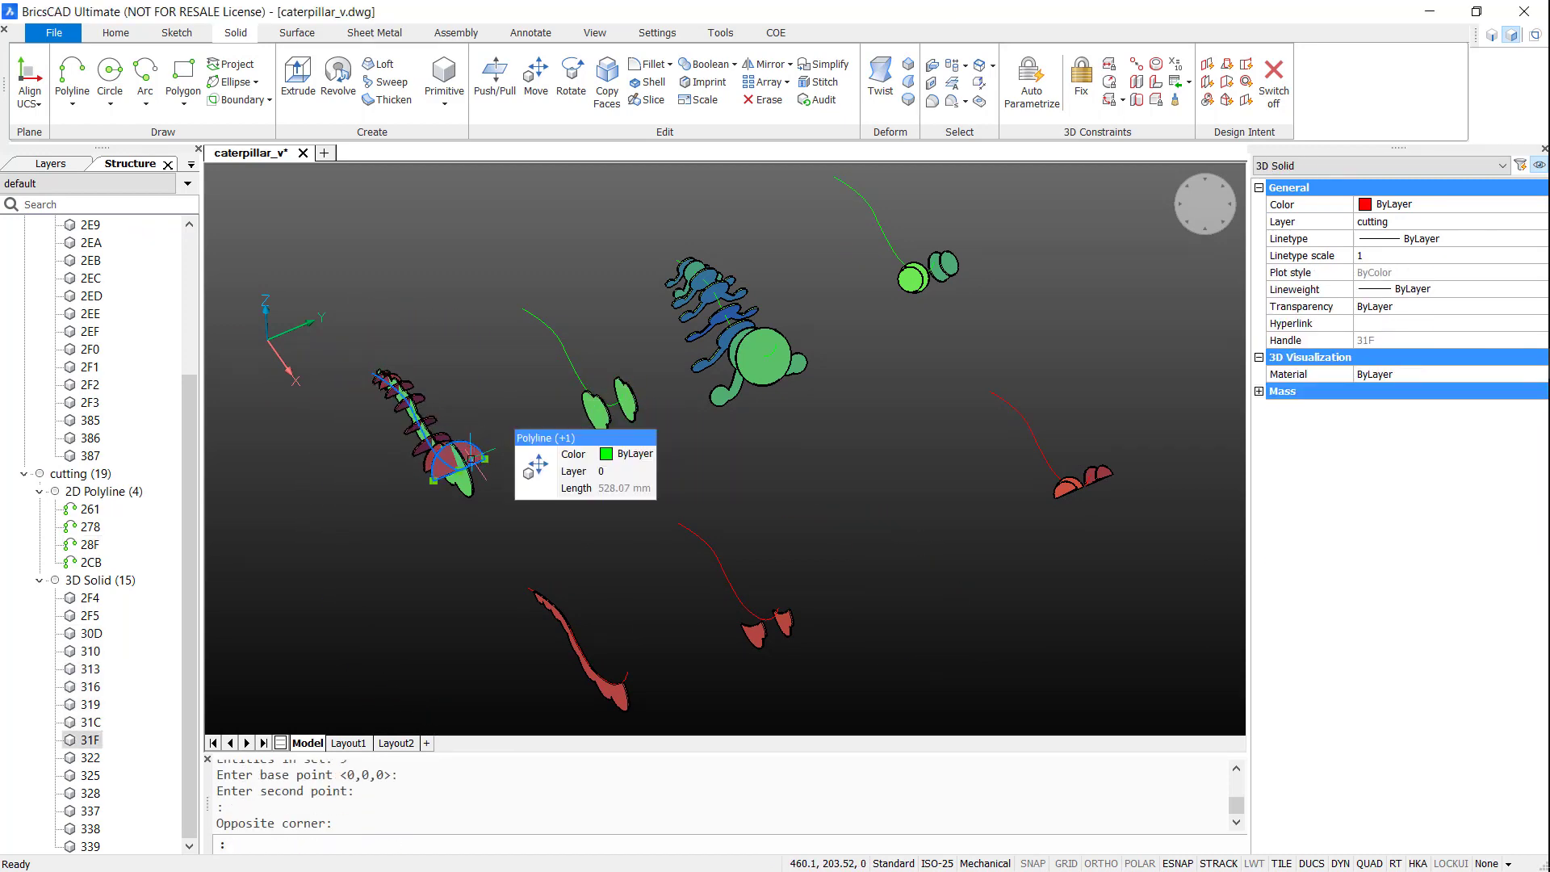
type("co")
left_click(516, 448)
left_click(473, 461)
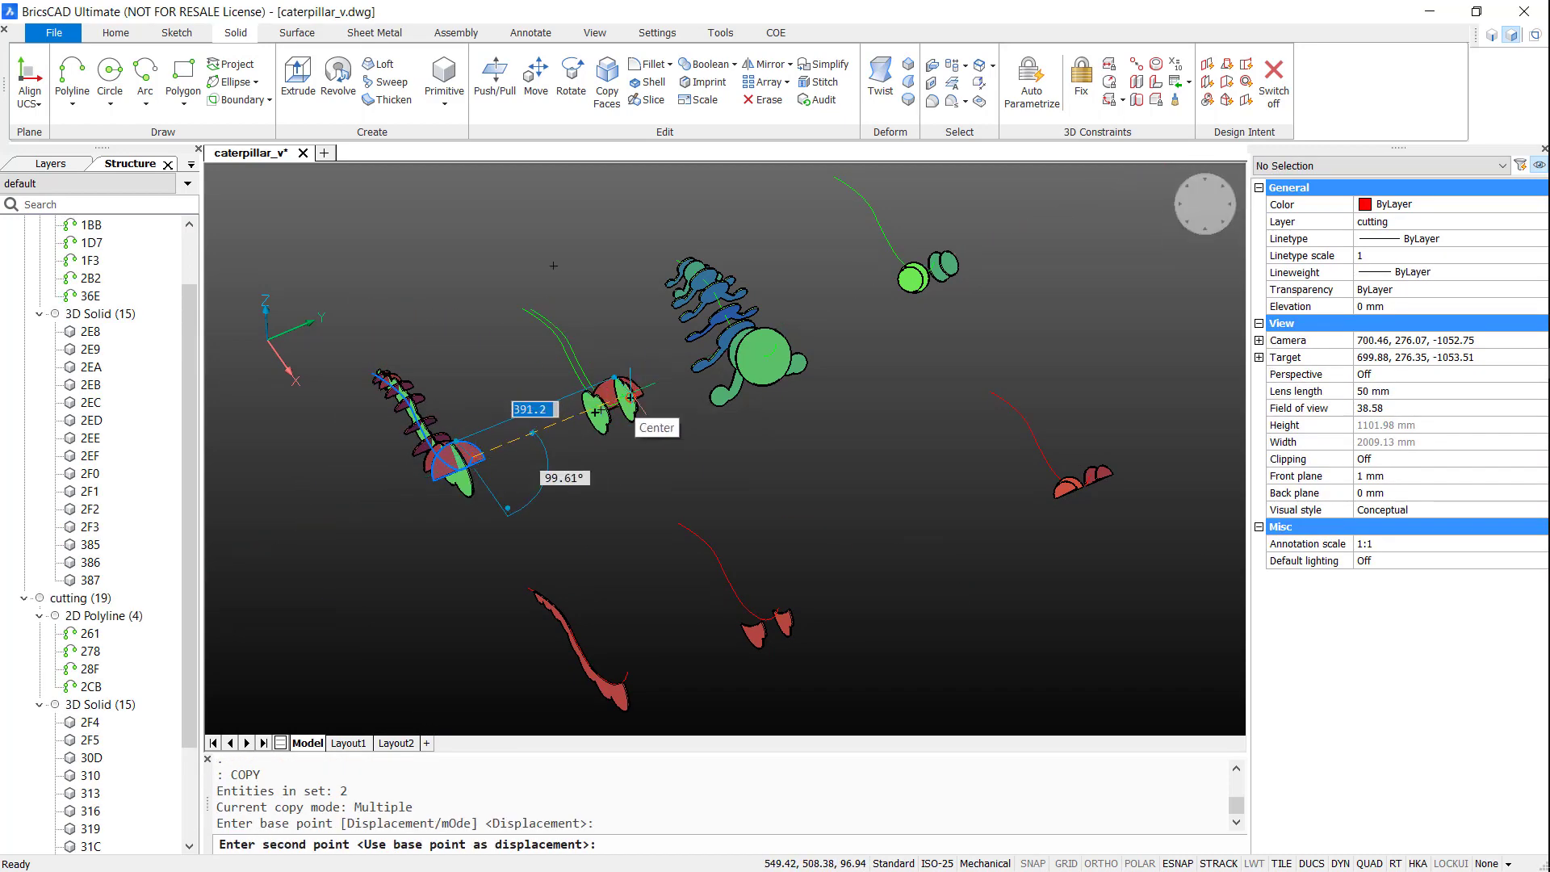
middle_click_drag(516, 412, 694, 501, "shift")
scroll(694, 500, "up", 3)
left_click(685, 505)
scroll(878, 553, "down", 5)
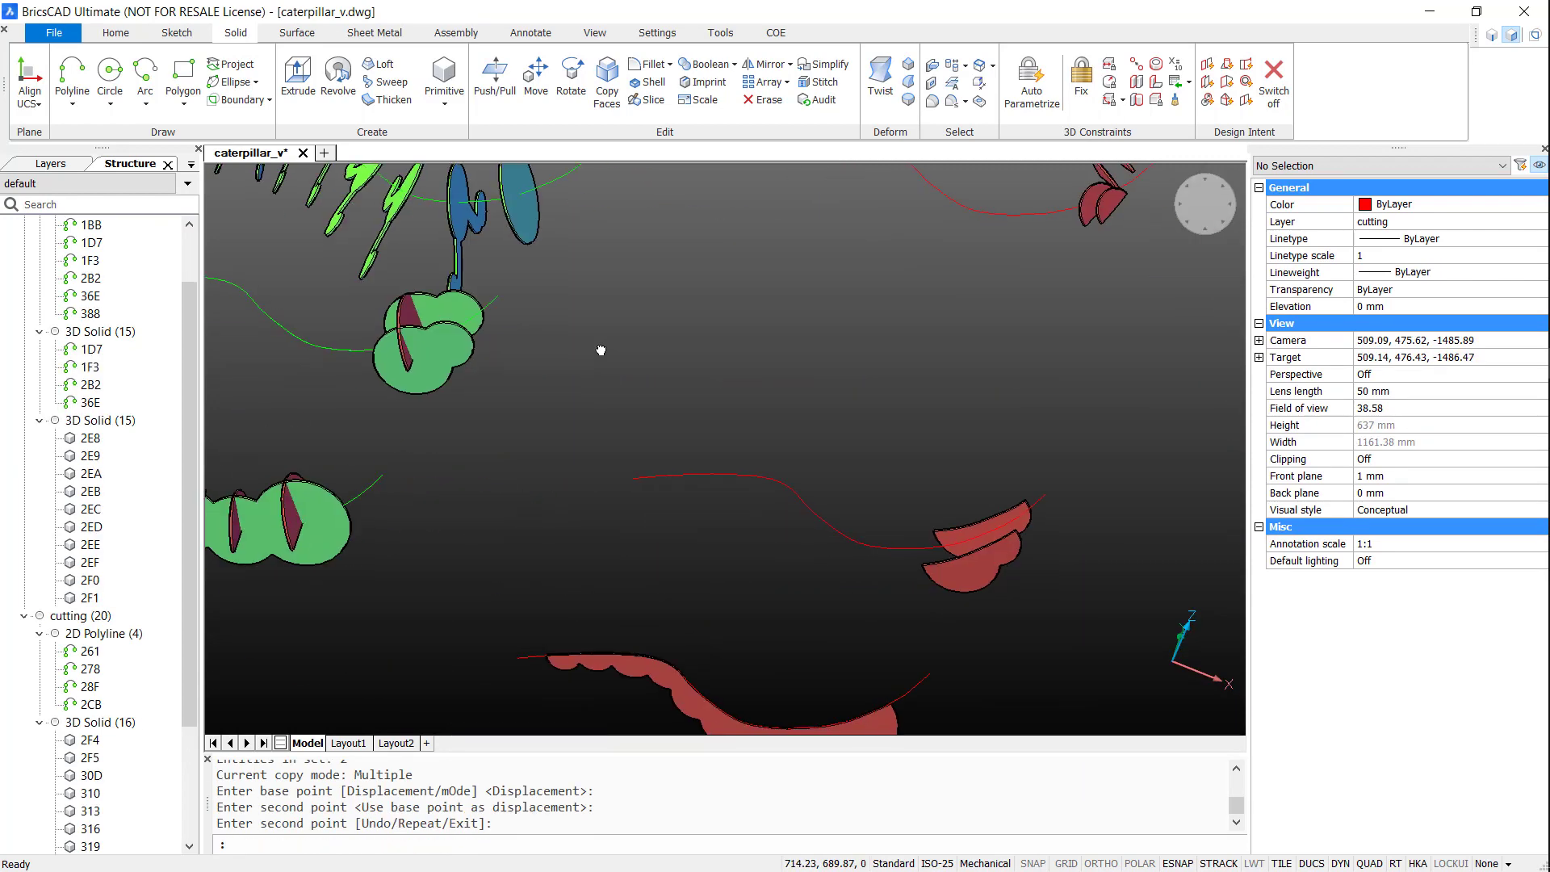
key("Return")
- Copy the three red head pieces onto the green head at the top
left_click(651, 374)
left_click(864, 465)
type("COPY")
key("Return")
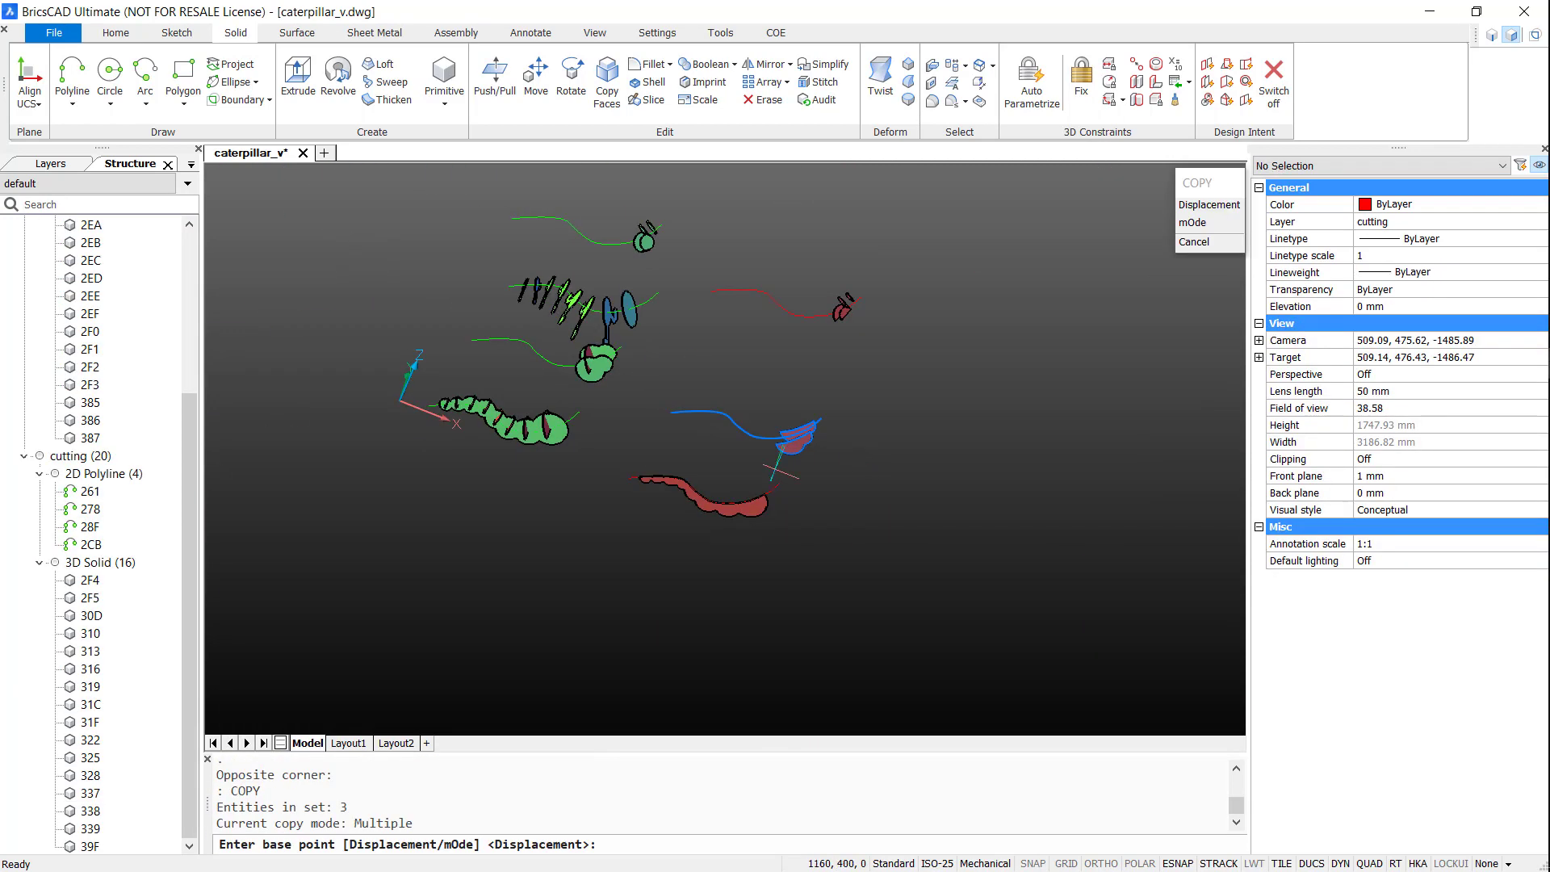
left_click(670, 413)
left_click(517, 217)
- Move the red cutting segment onto the blue body, then reposition the red curve and head
left_click(656, 388)
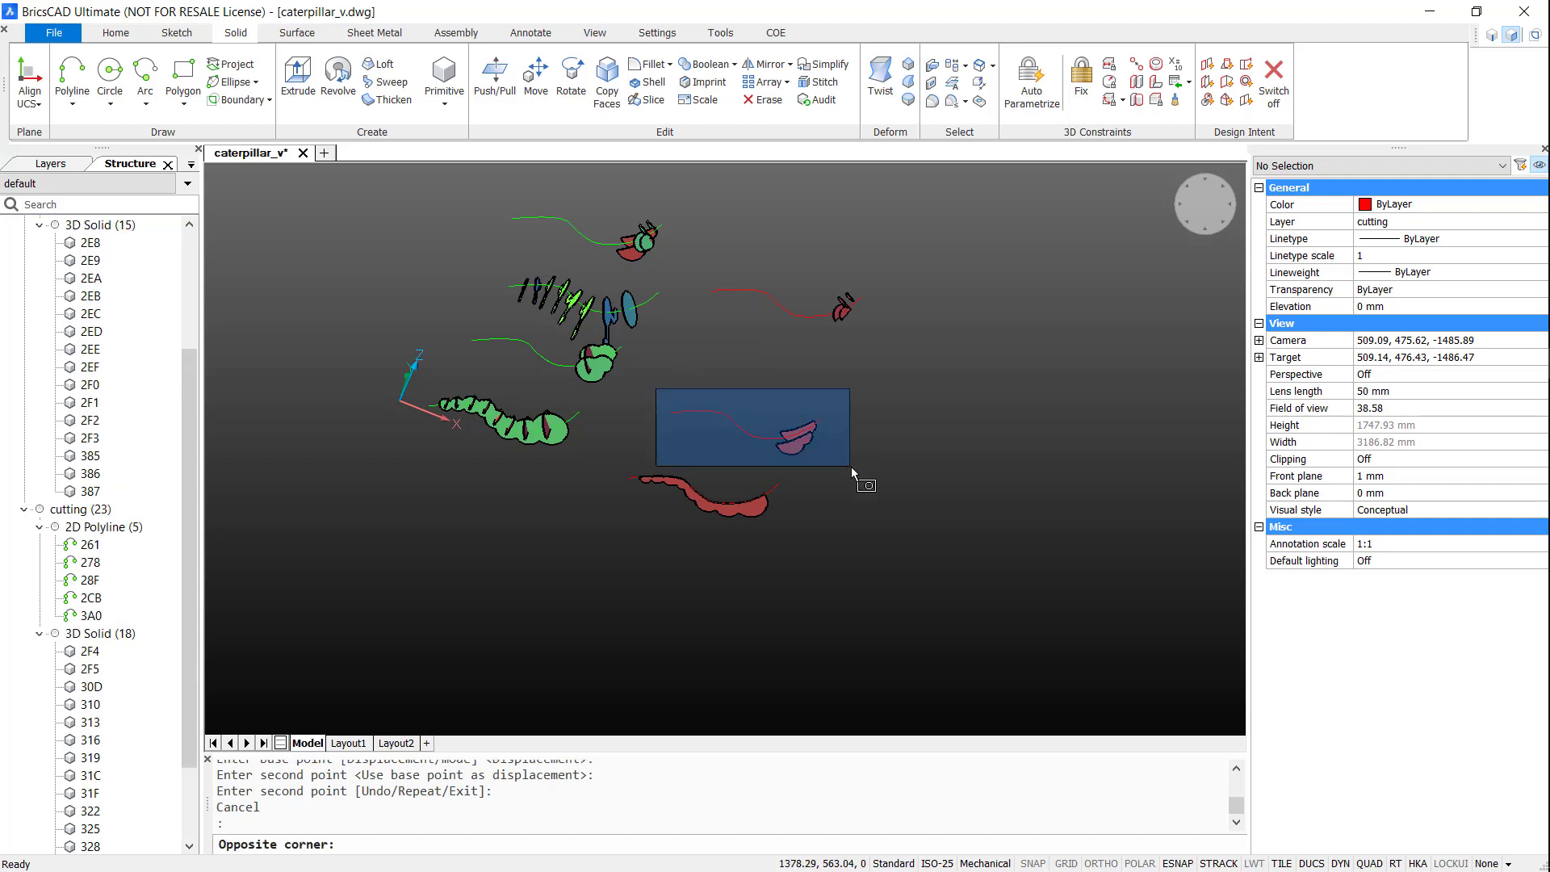
left_click(851, 467)
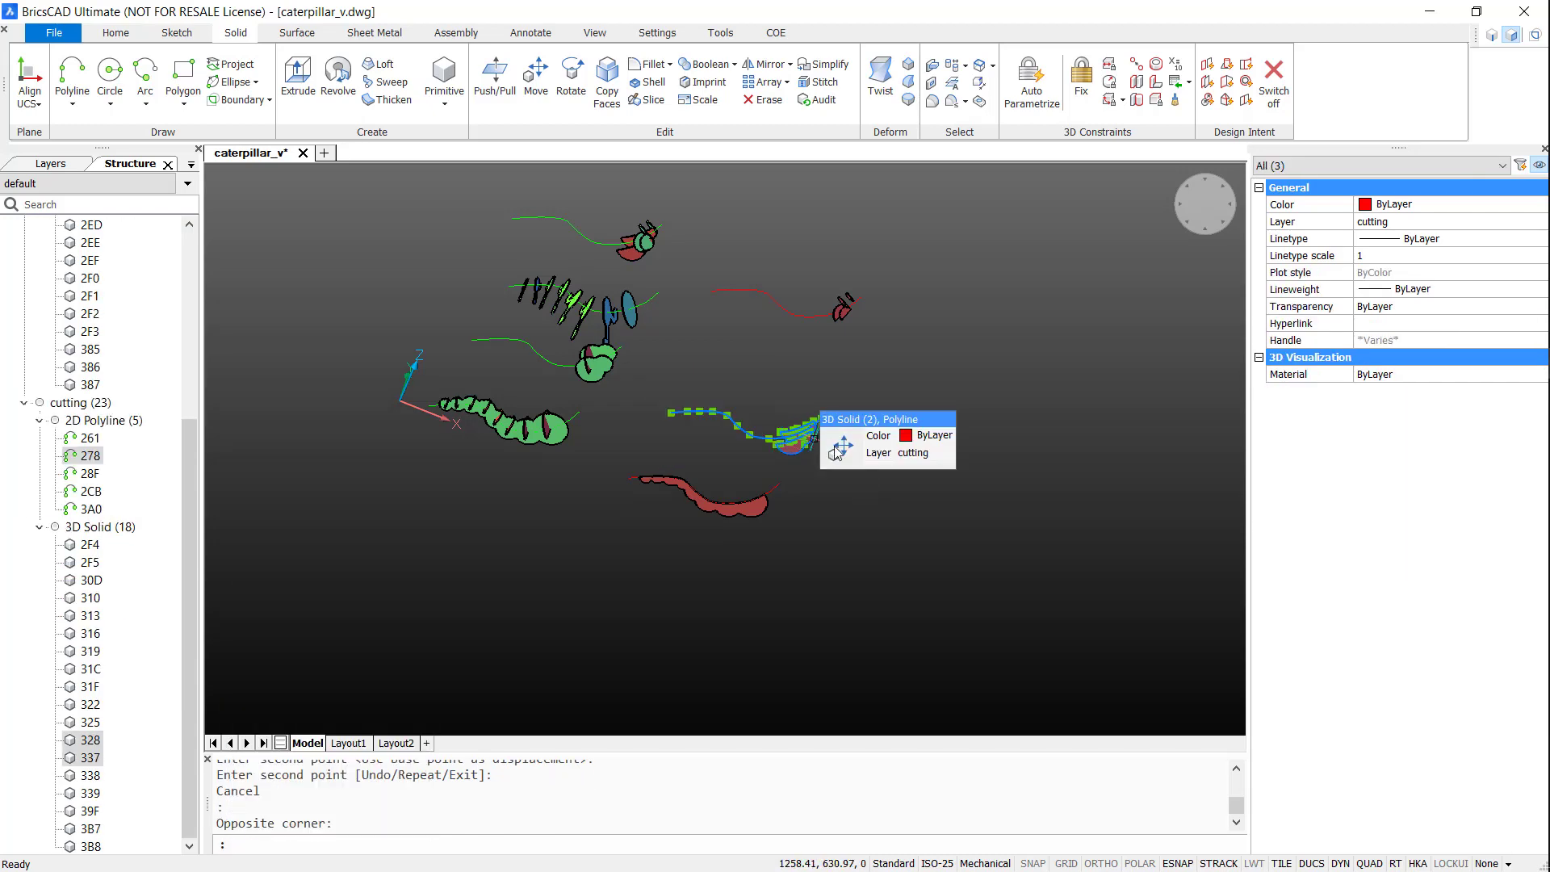
left_click_drag(799, 443, 759, 356)
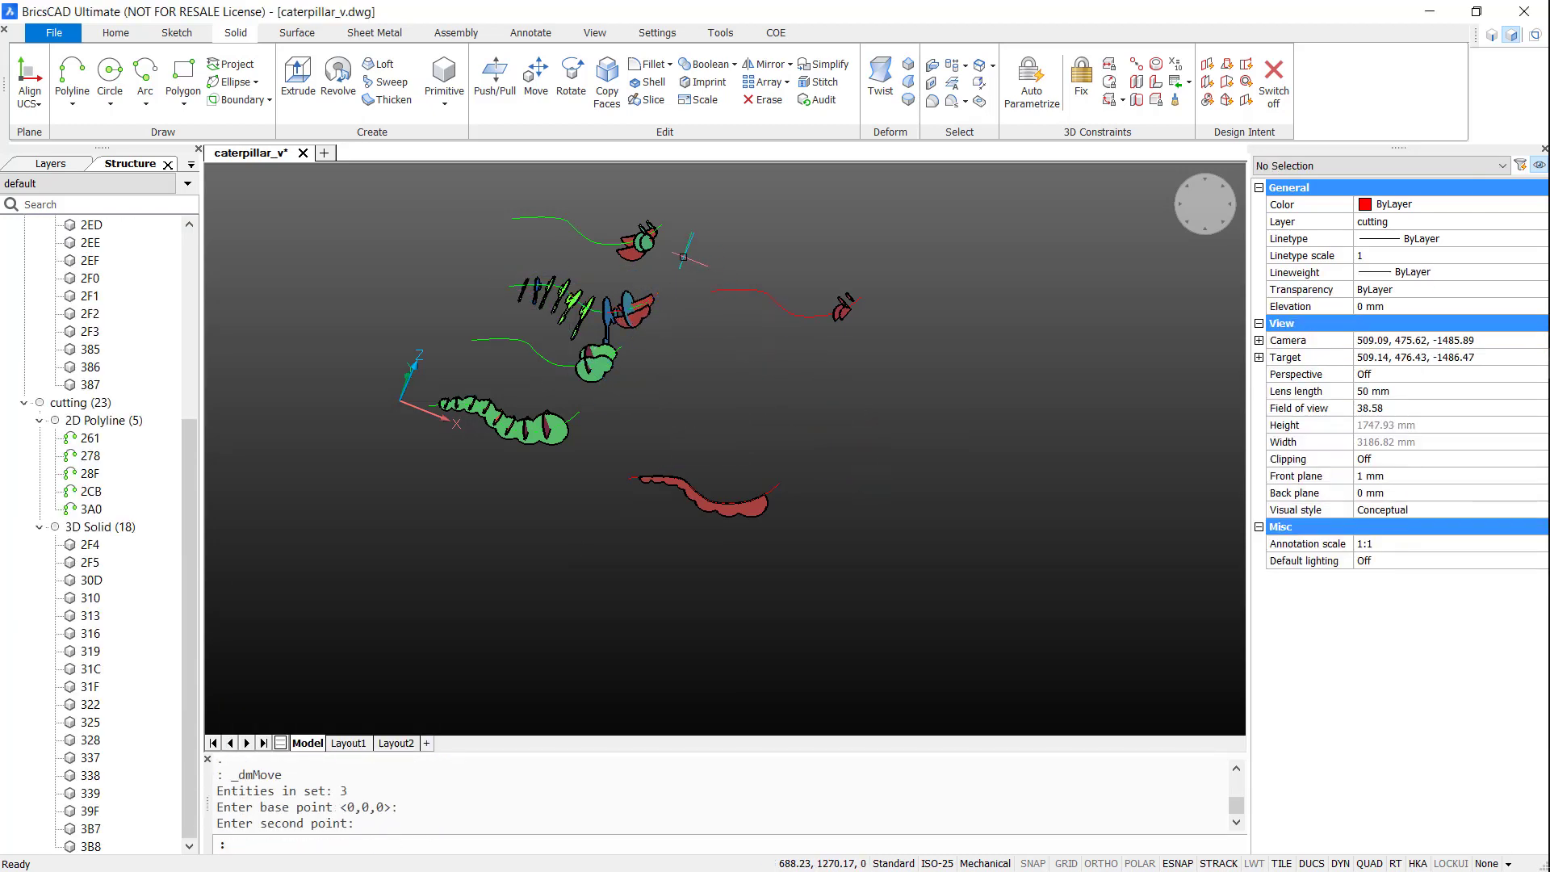
key("Escape")
left_click(683, 256)
left_click(858, 340)
left_click(711, 291)
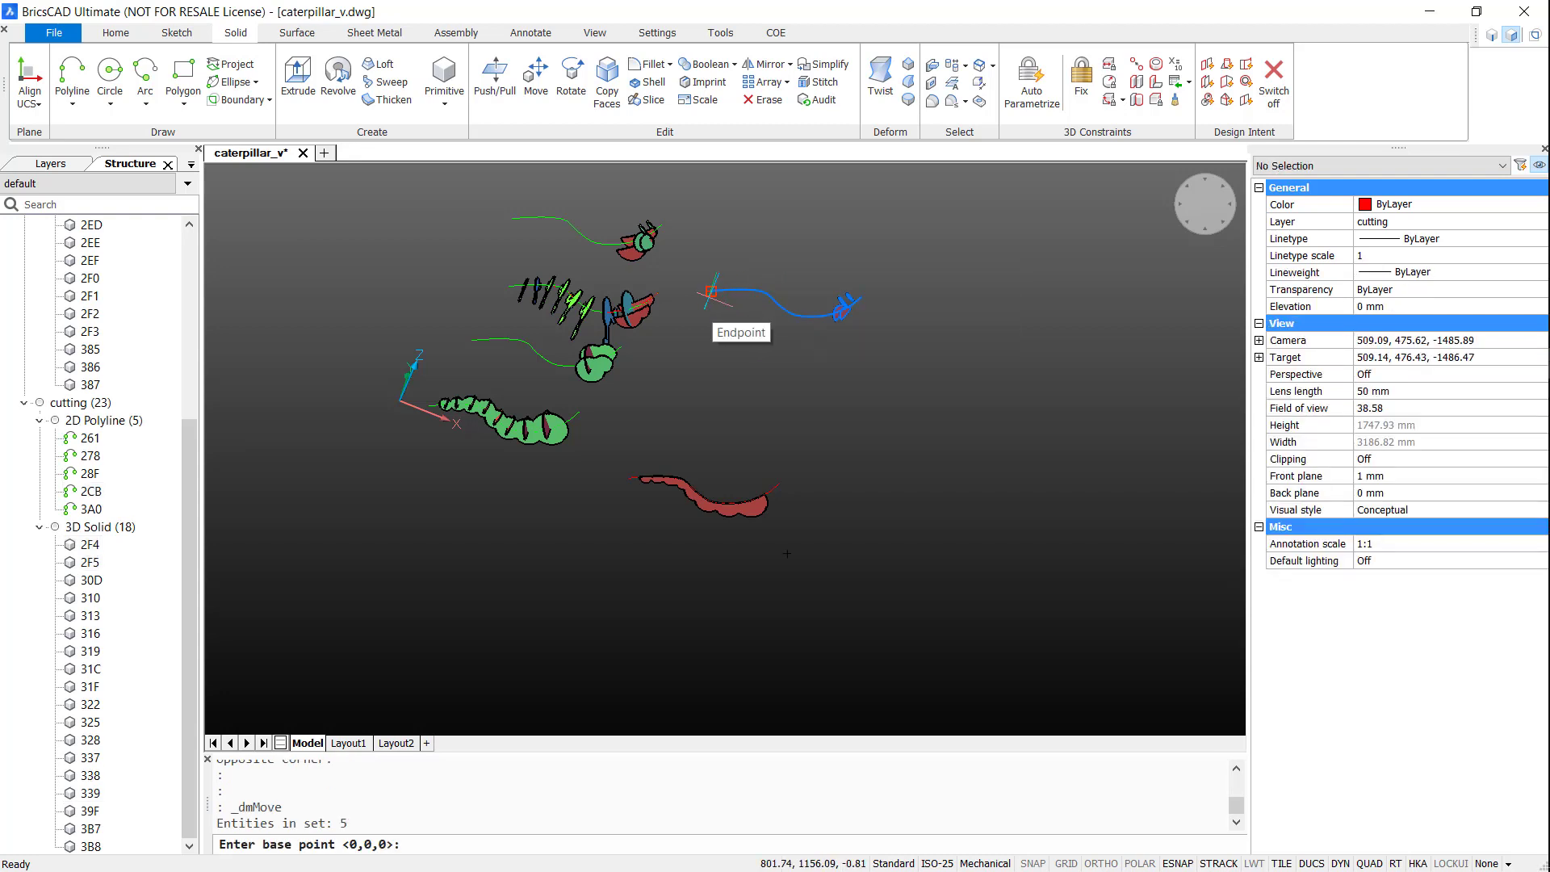
key("Escape")
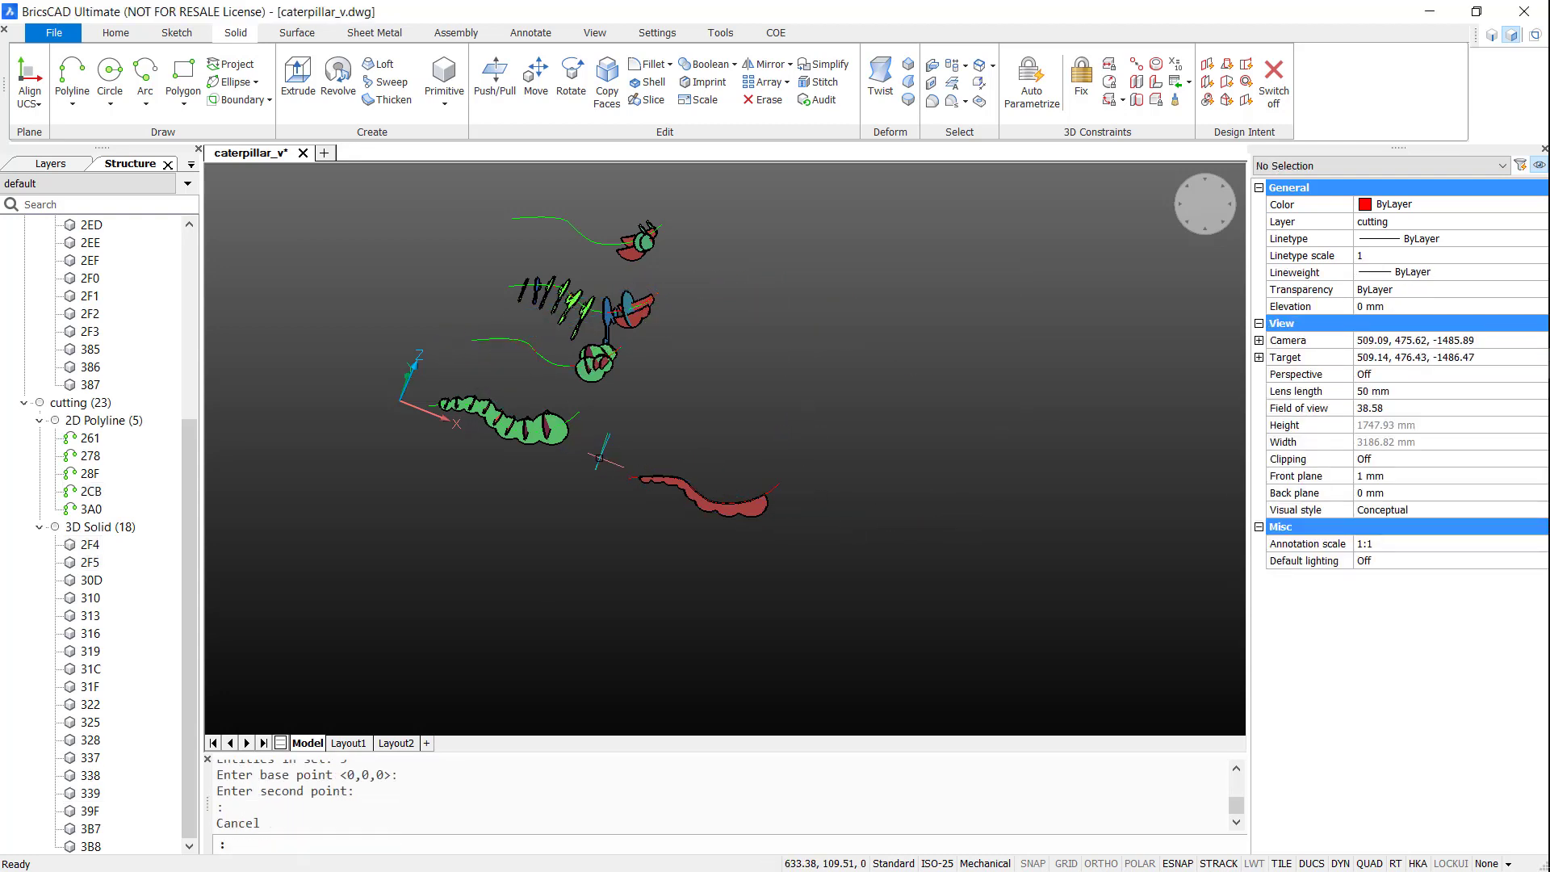
- Move the long red curve from its end onto the long green body
left_click(599, 458)
left_click(880, 557)
left_click(690, 501)
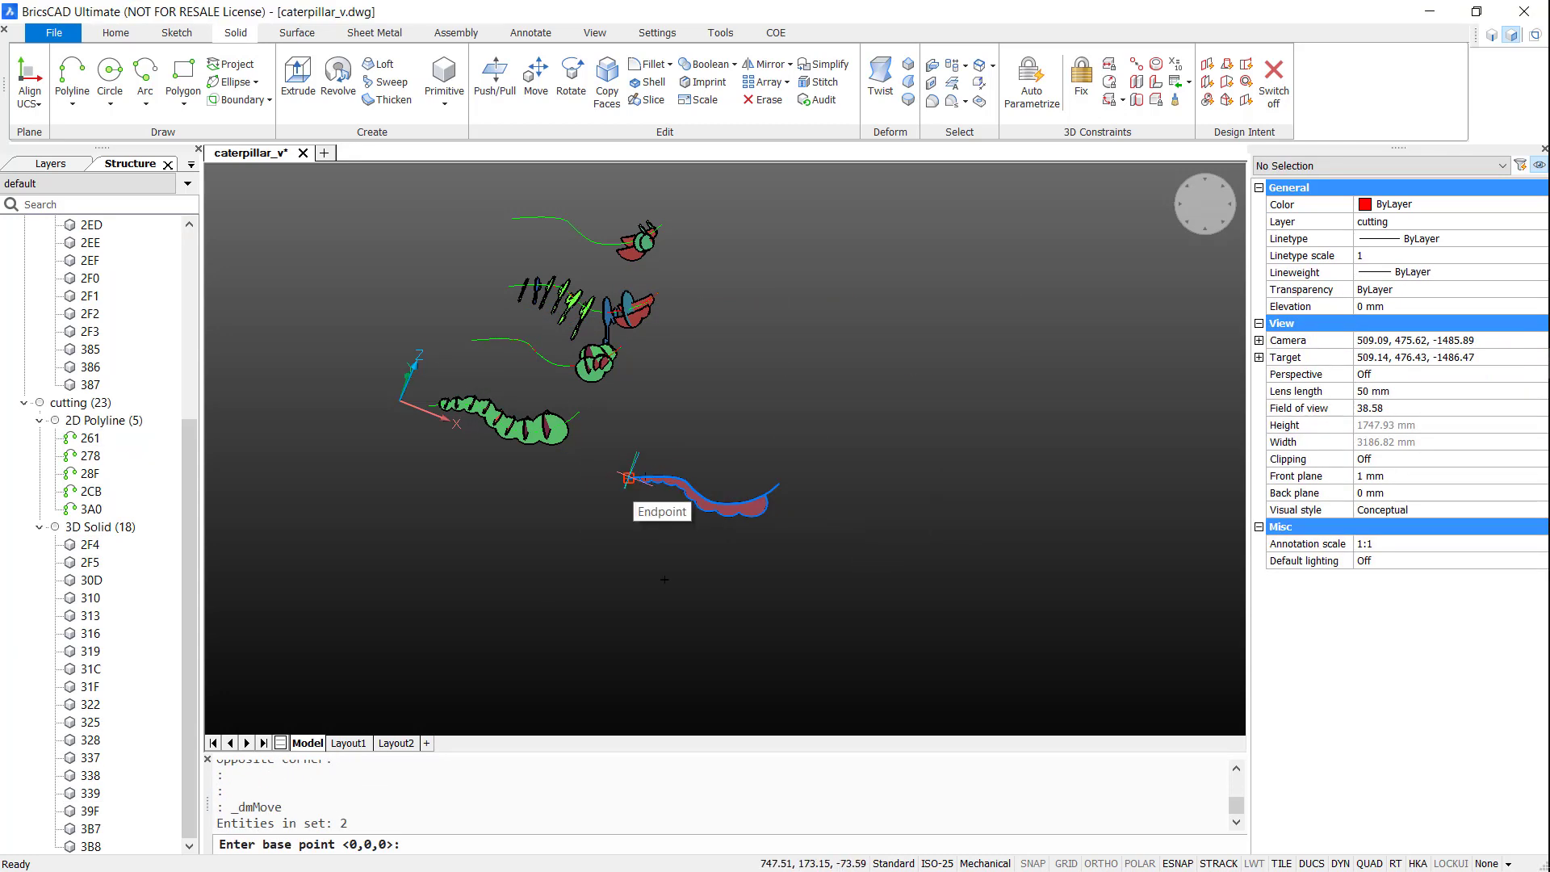
left_click(629, 478)
left_click(519, 288)
key("Escape")
- Save the drawing
mouse_move(795, 353)
middle_mouse_down()
mouse_move(767, 427)
mouse_move(982, 448)
middle_mouse_up()
scroll(982, 447, "up", 3)
key("ctrl+s")
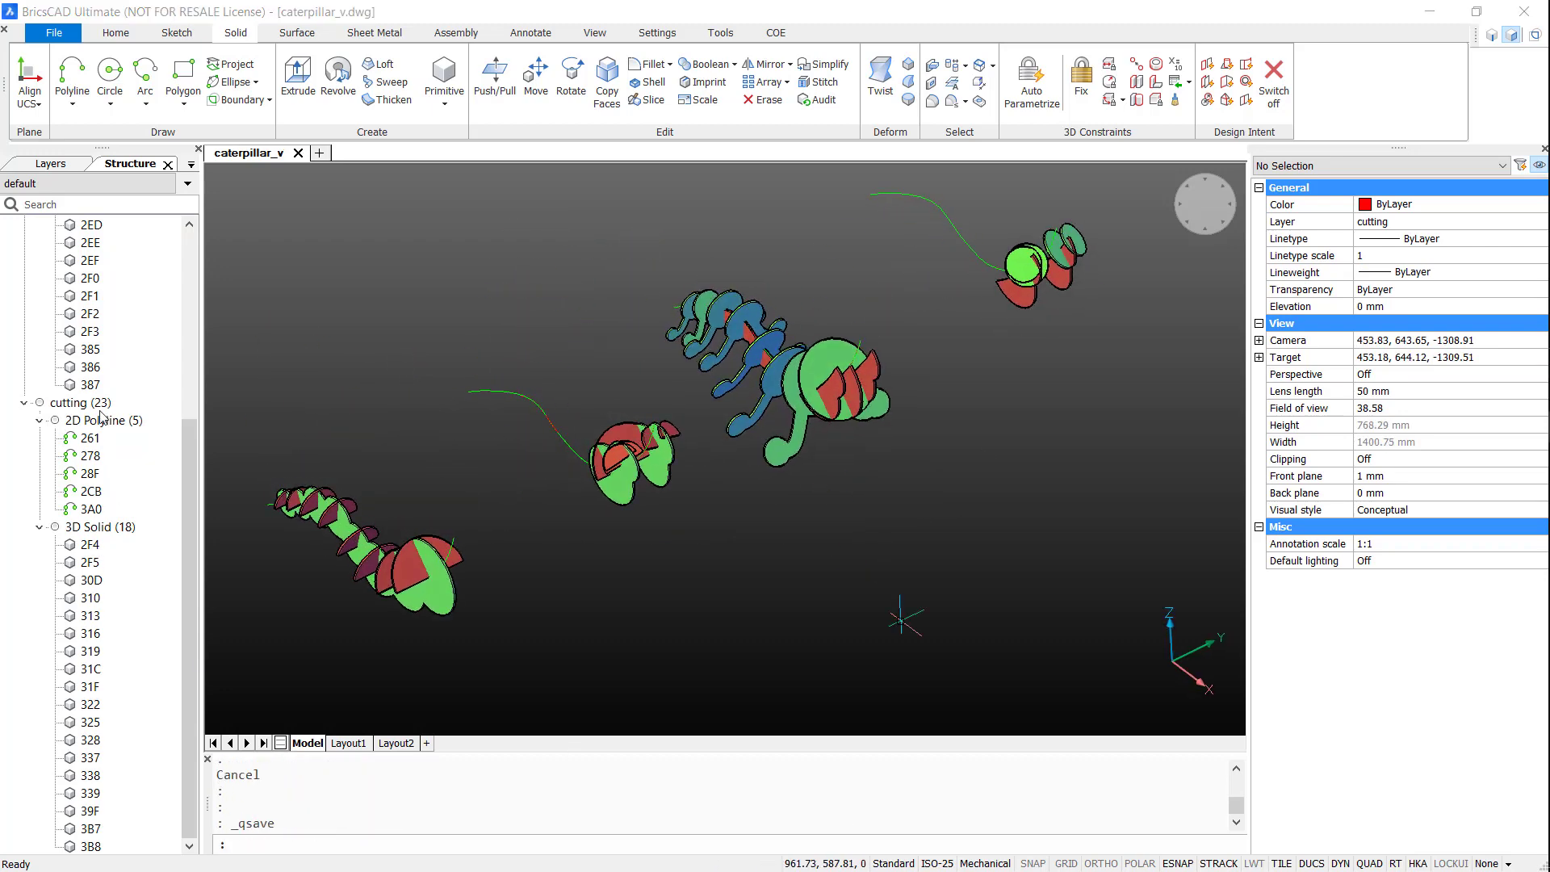
- Hide the cutting-layer and layer-0 guide path curves in the Structure panel
left_click(101, 420)
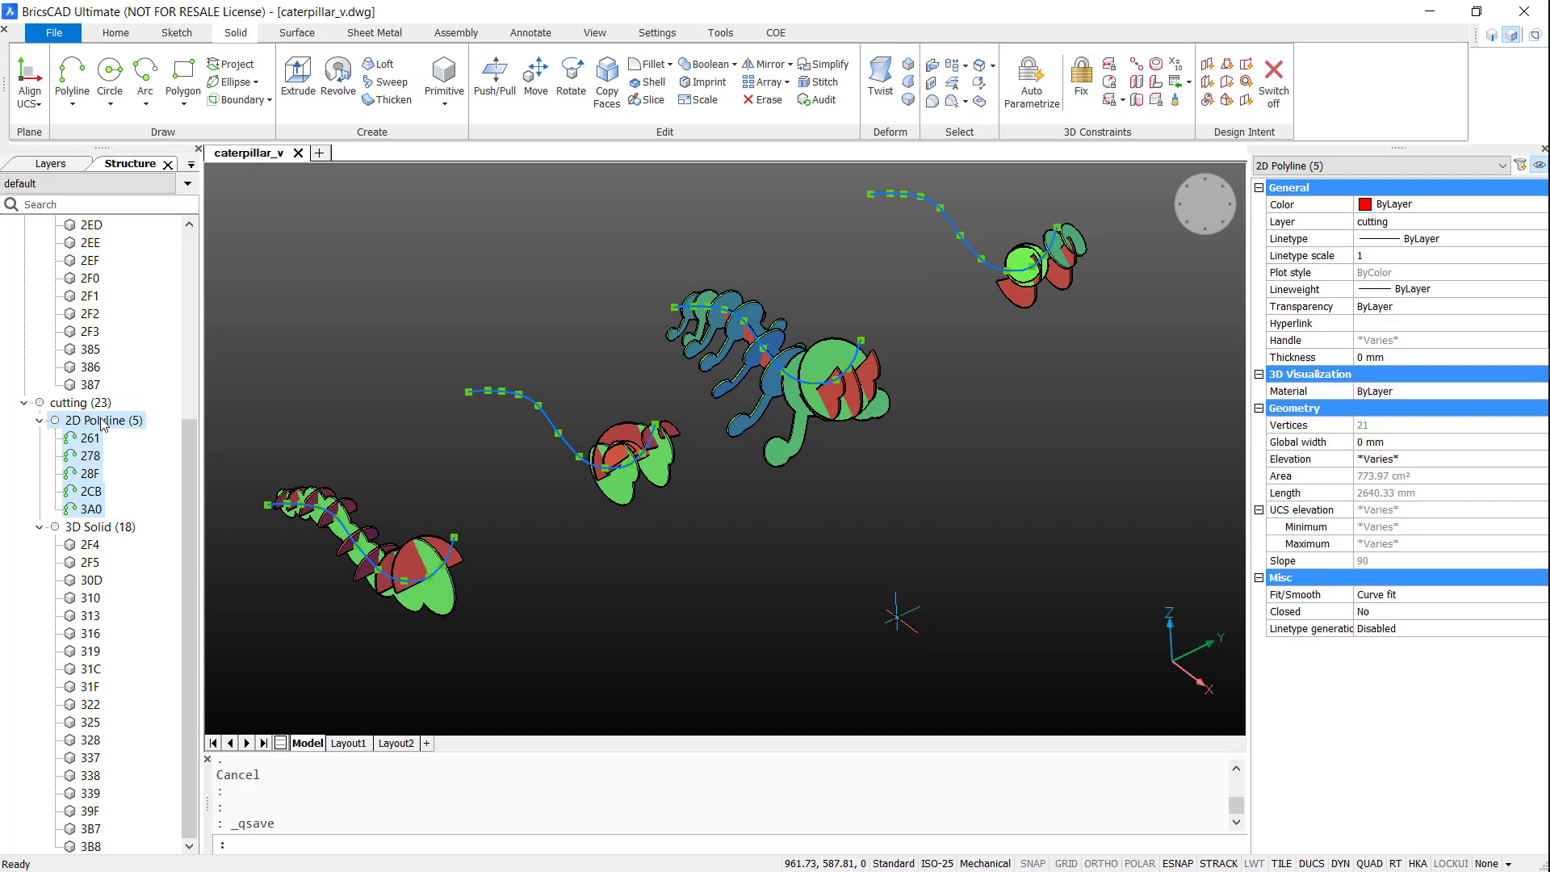
right_click(101, 425)
left_click(129, 449)
key("Escape")
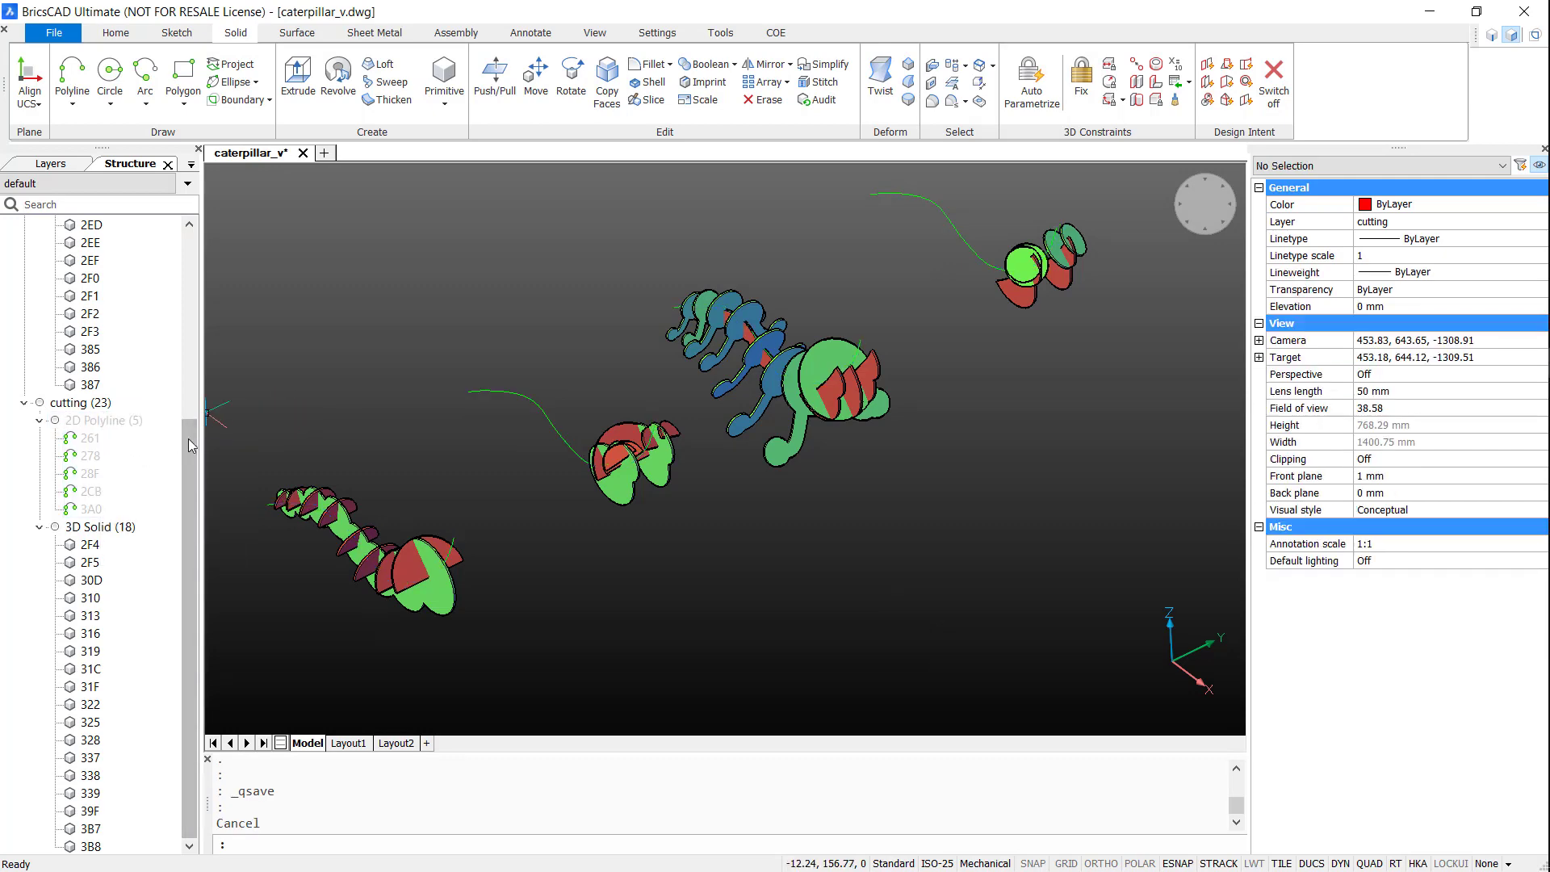
scroll(96, 485, "up", 5)
left_click(101, 278)
right_click(129, 283)
left_click(161, 312)
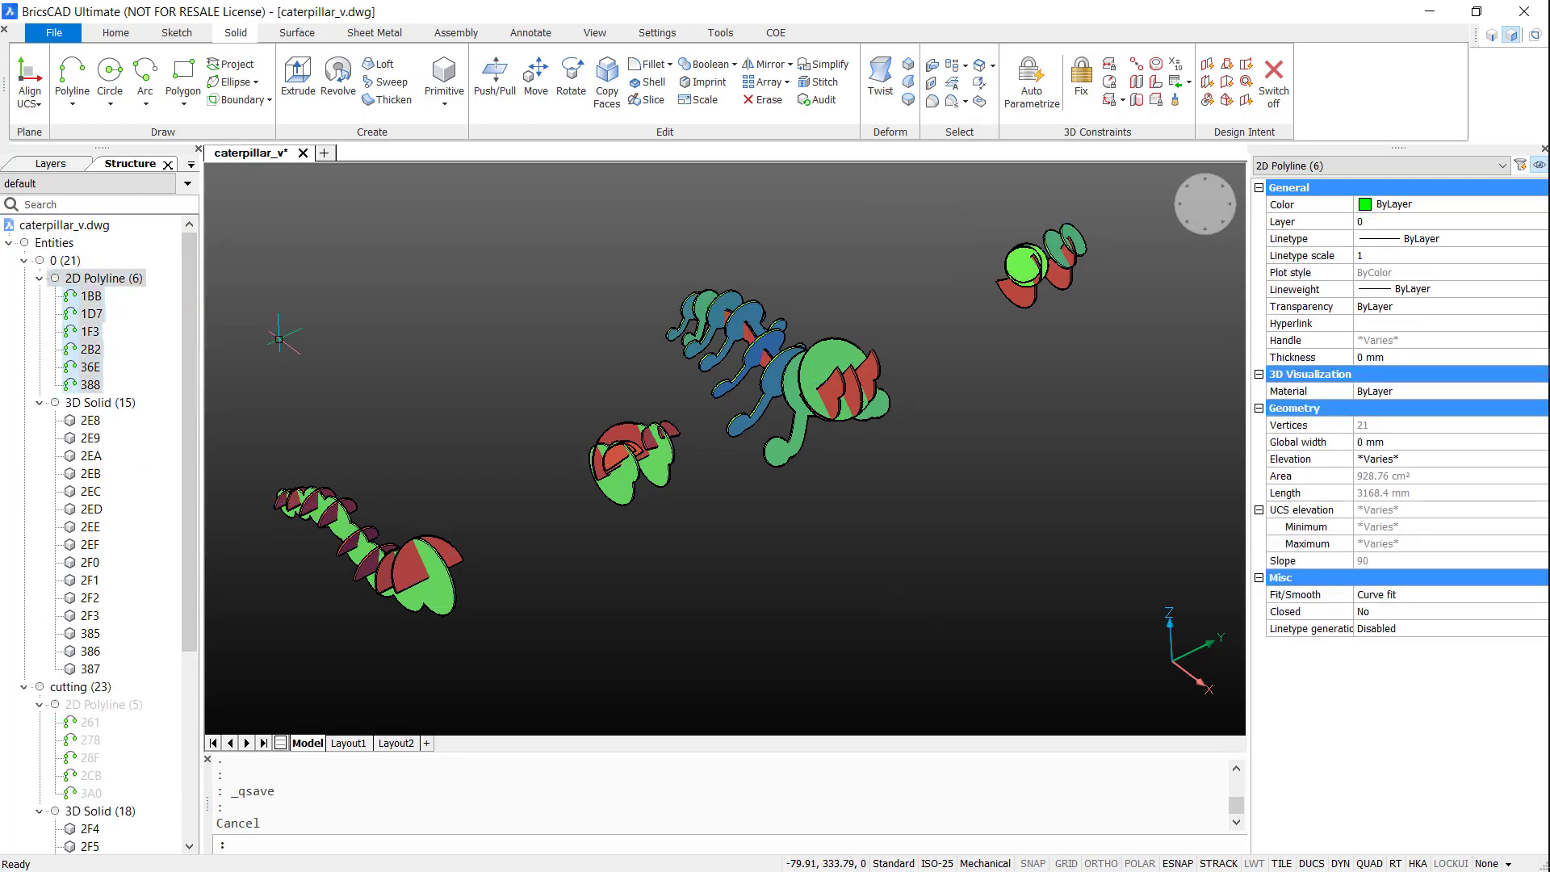
key("Escape")
scroll(103, 419, "down", 5)
- Subtract the eight red cutting slabs from the long green body
type("su")
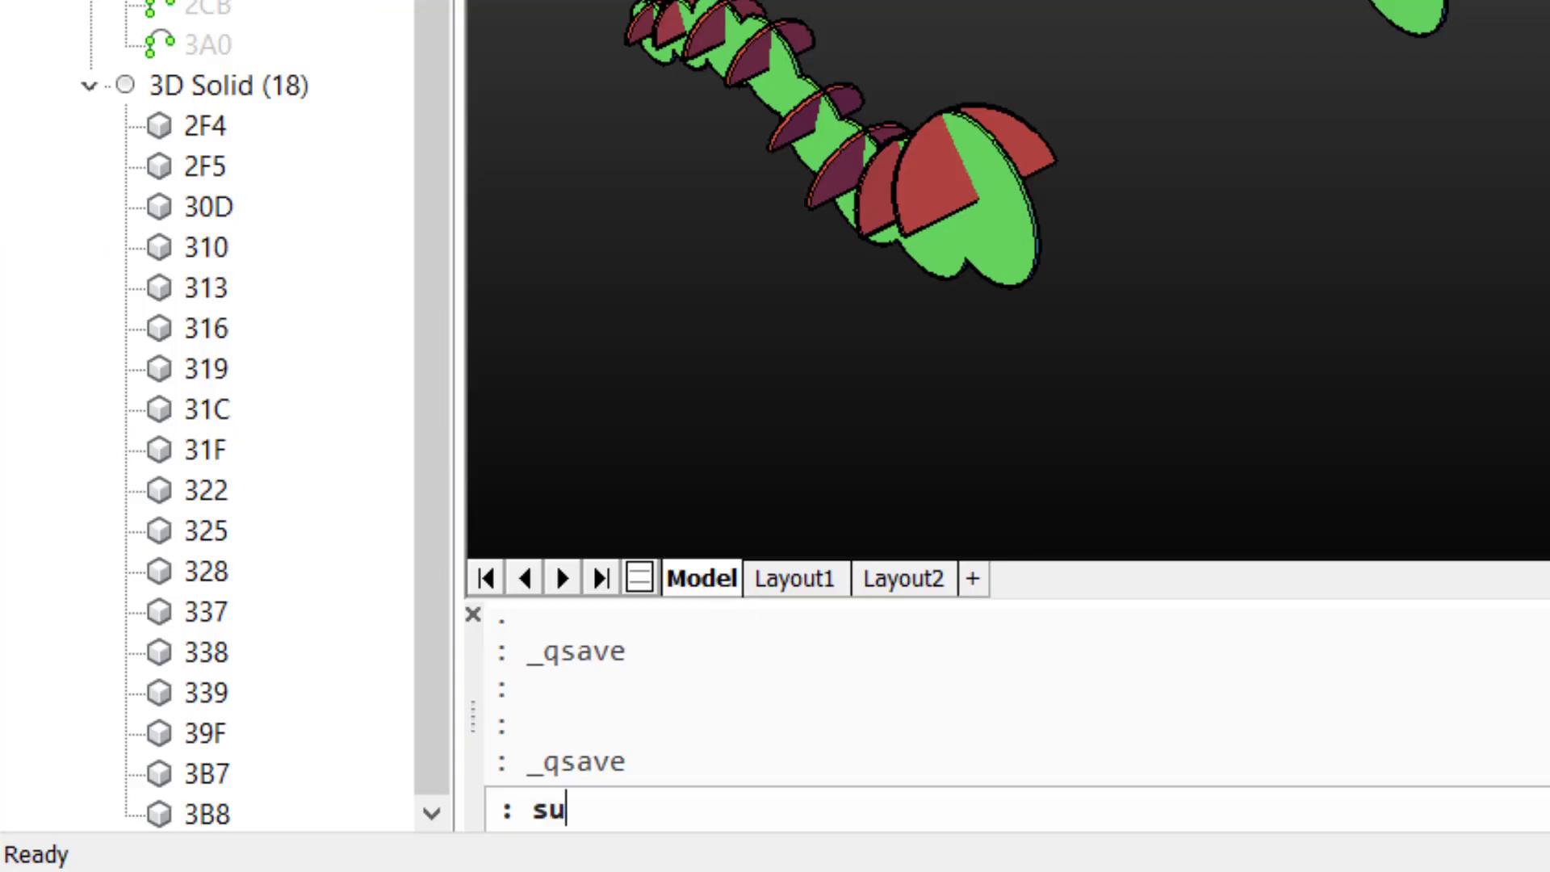
key("Return")
left_click(434, 592)
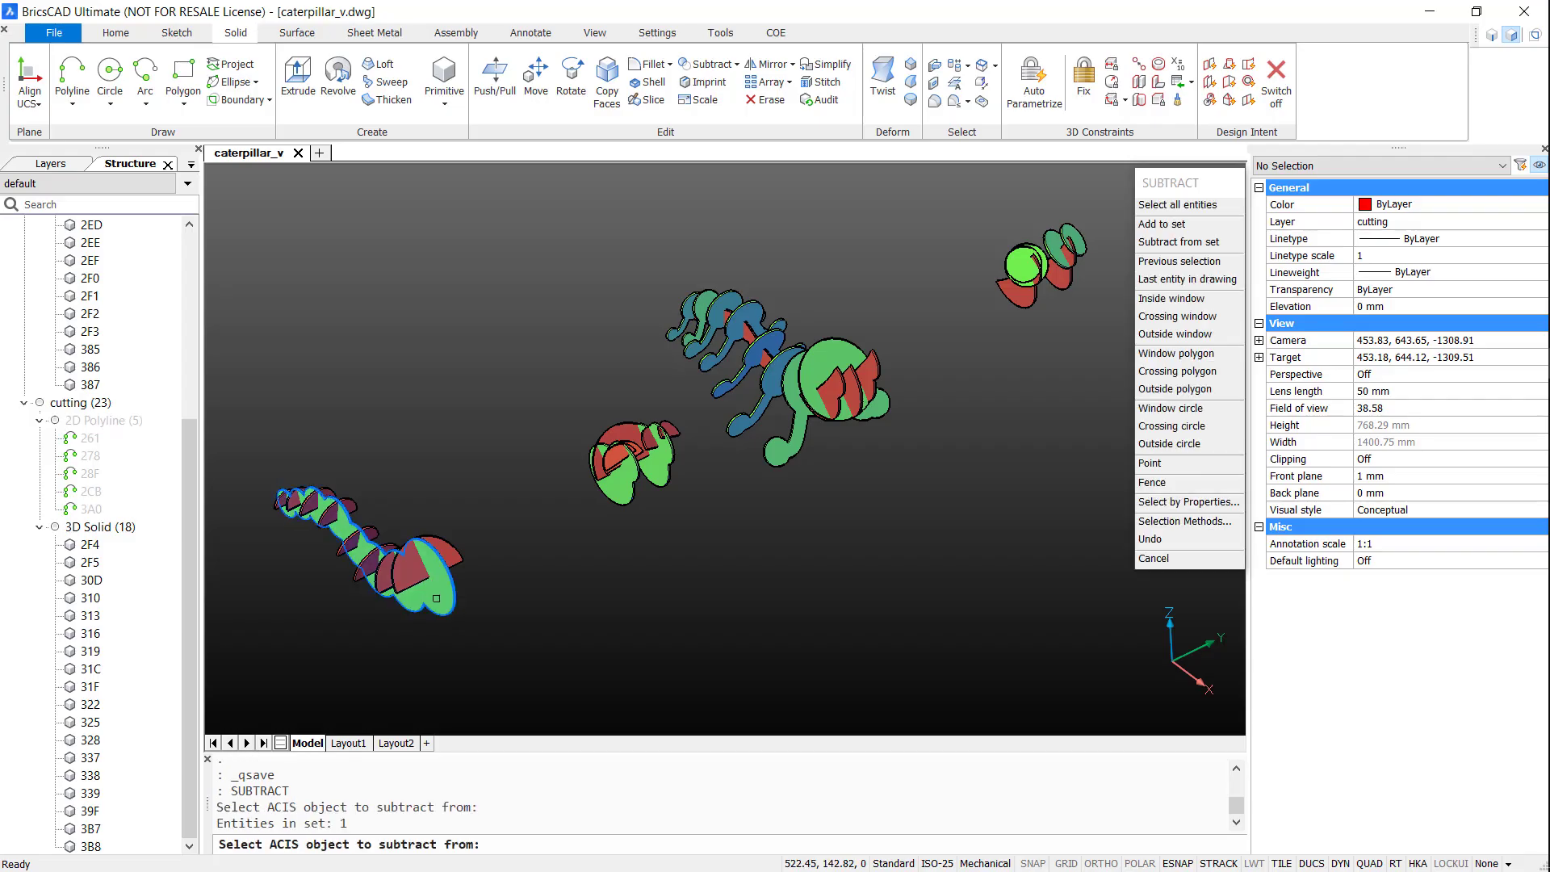
key("Return")
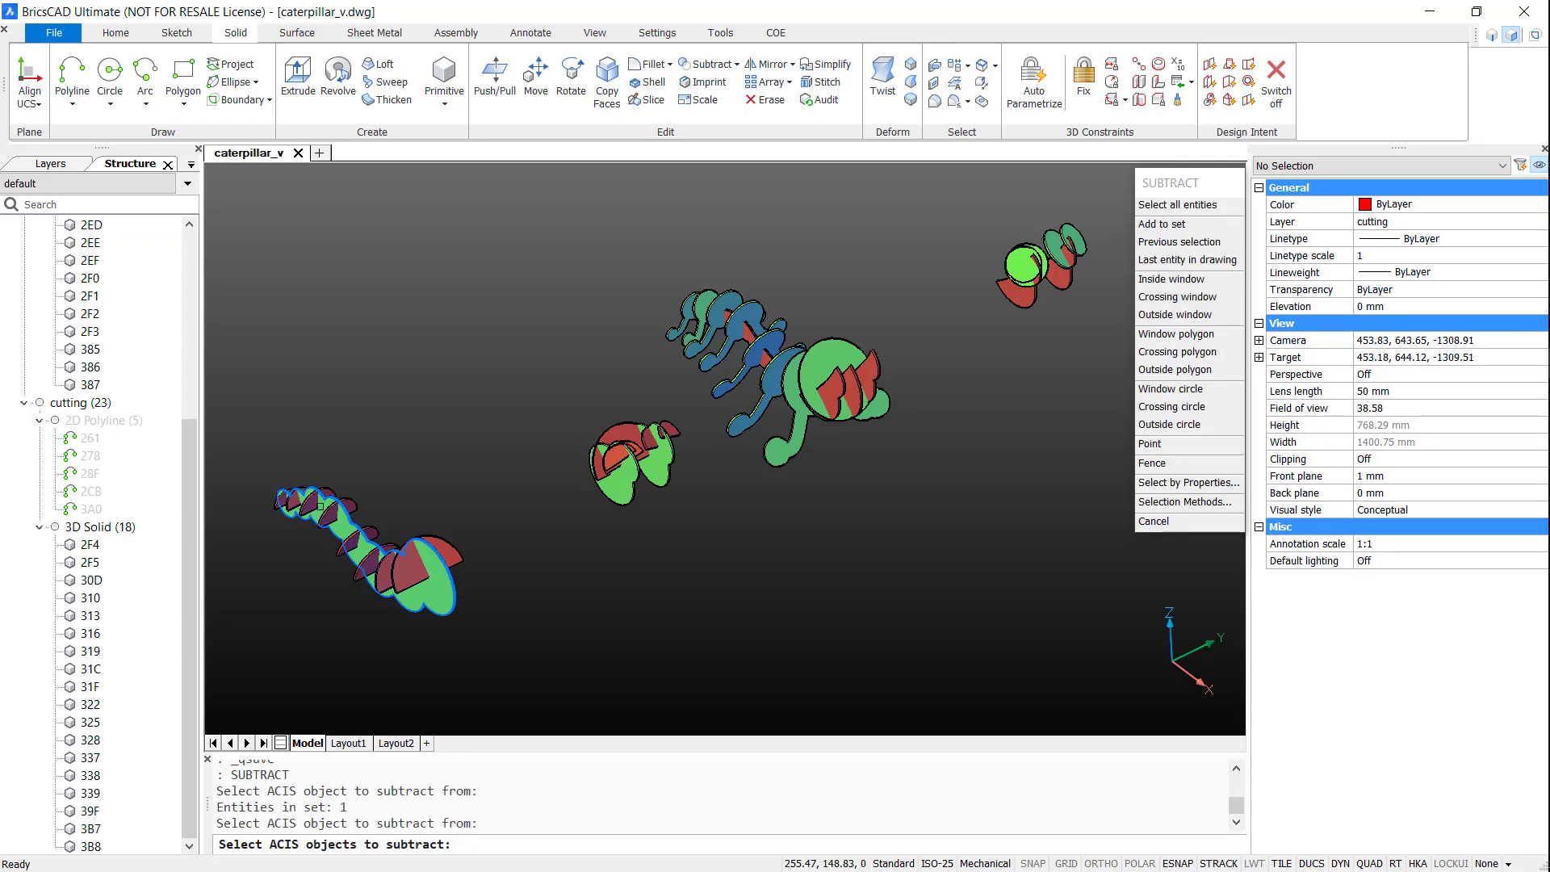
left_click(270, 439)
left_click(515, 602)
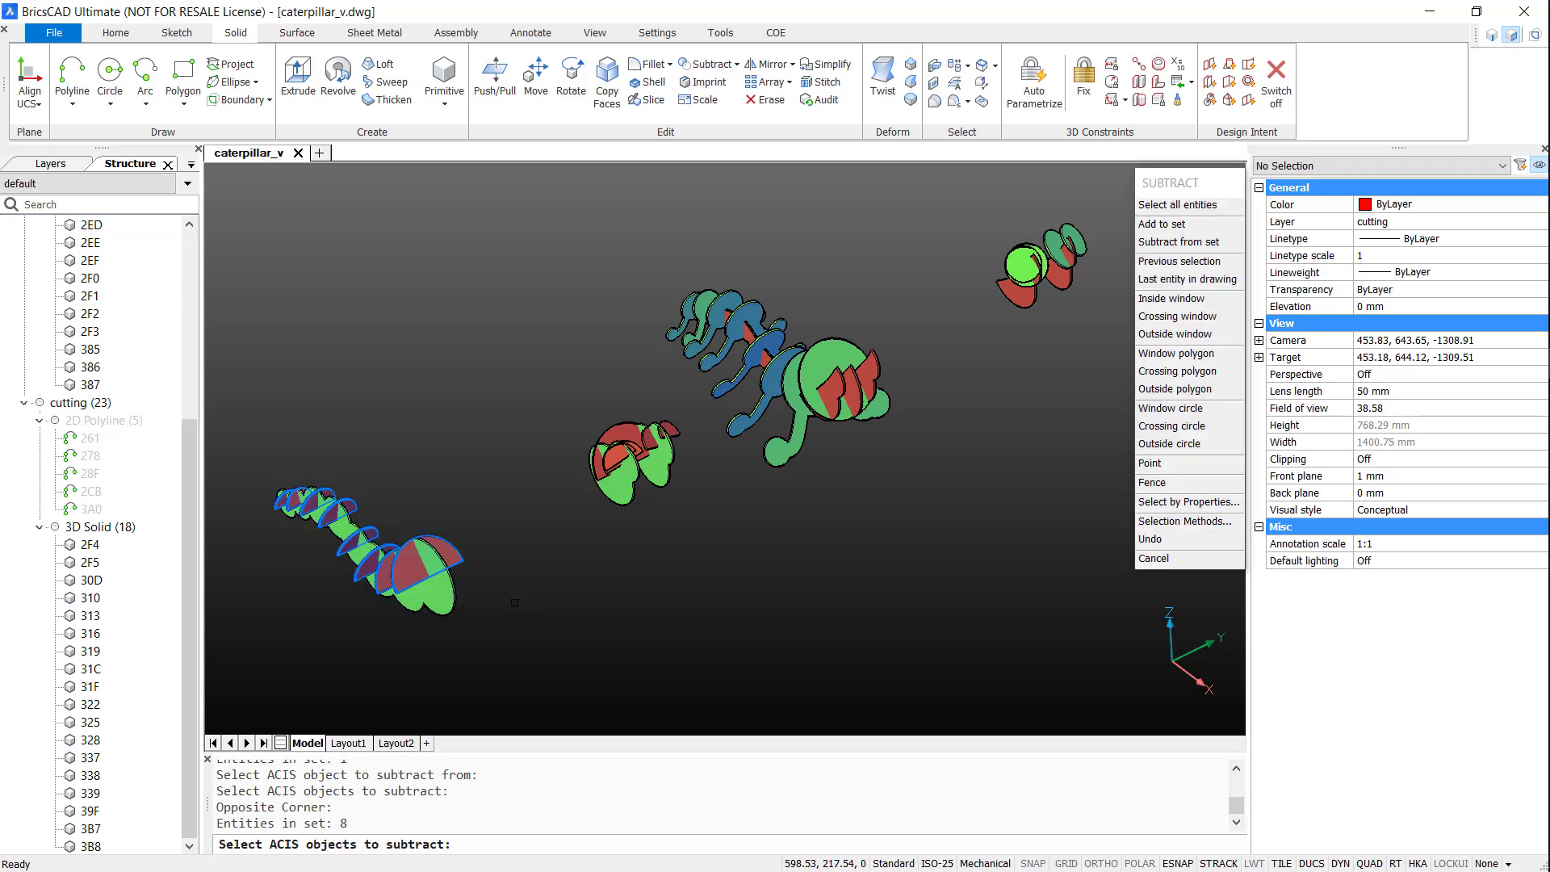
key("Return")
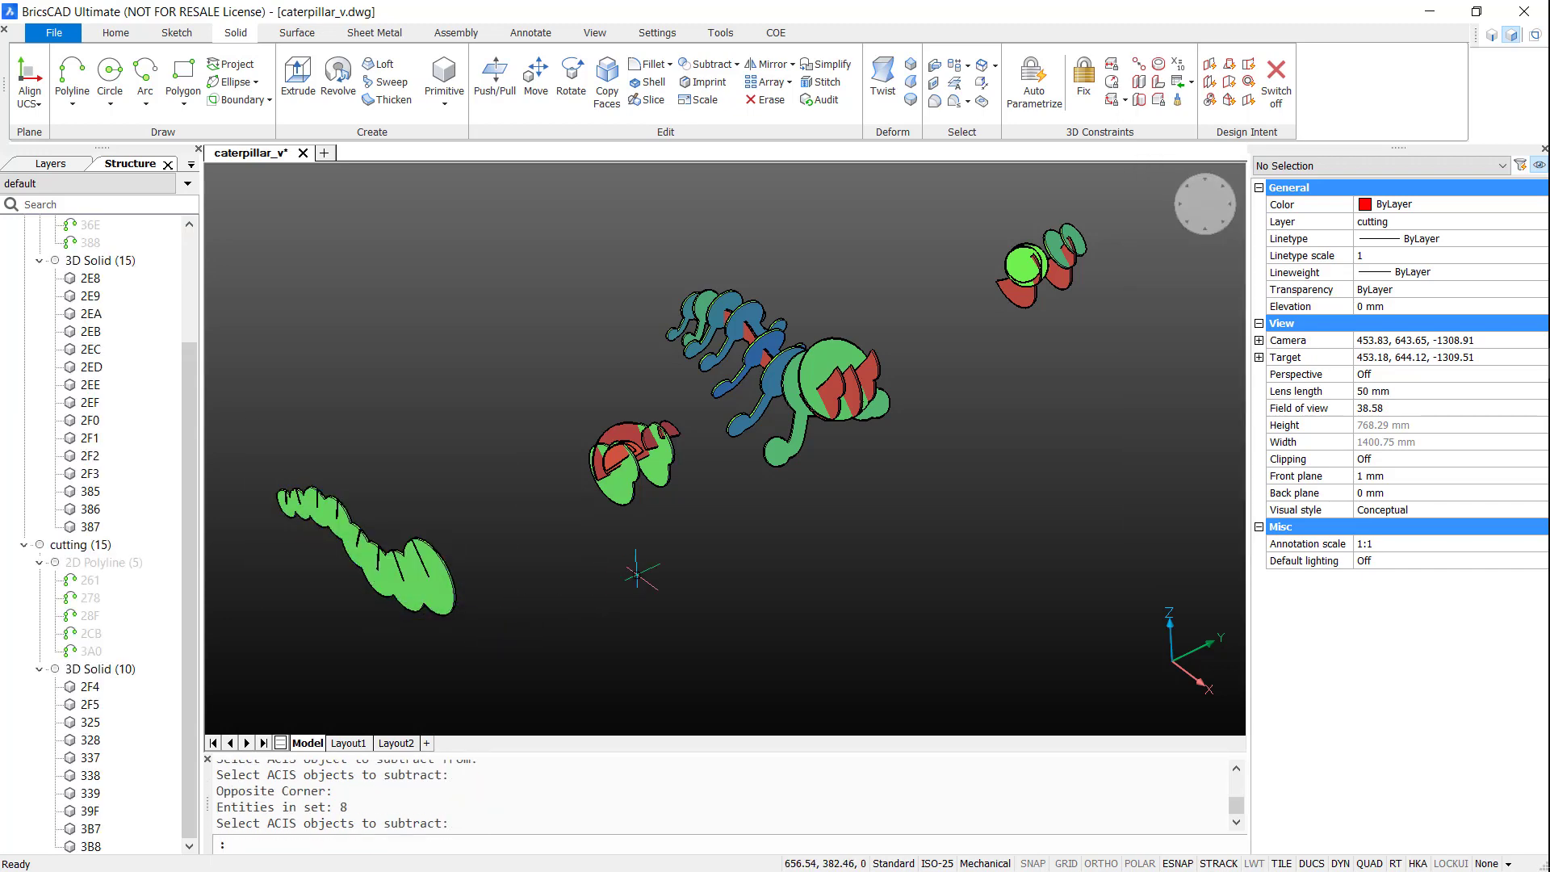
- Subtract the five red cutting pieces from the two green head slabs
key("Return")
left_click(696, 482)
left_click(633, 476)
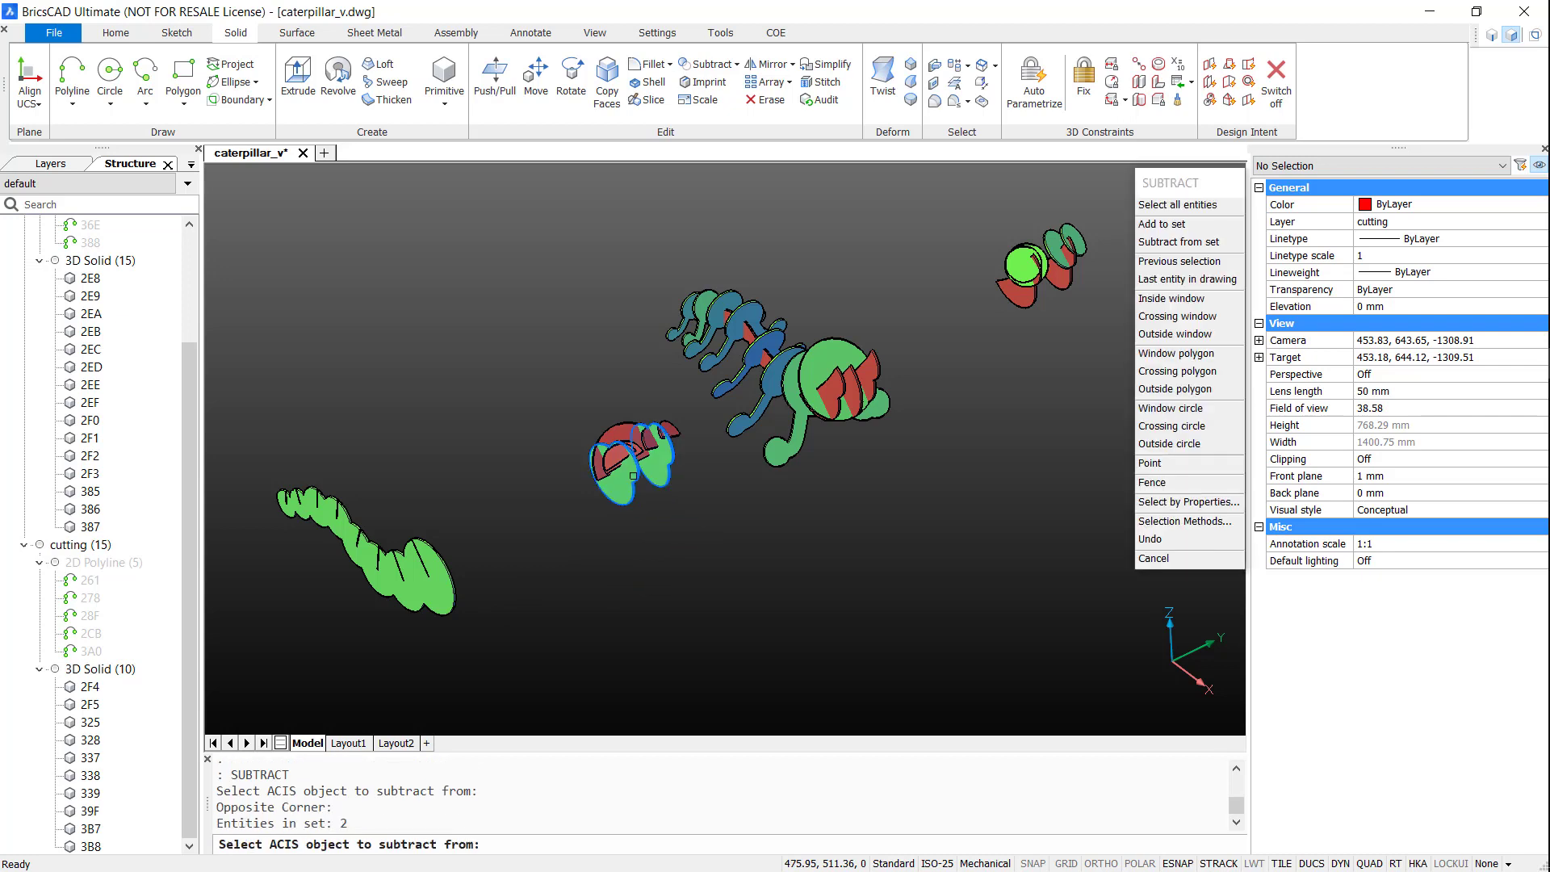
key("Return")
left_click(553, 386)
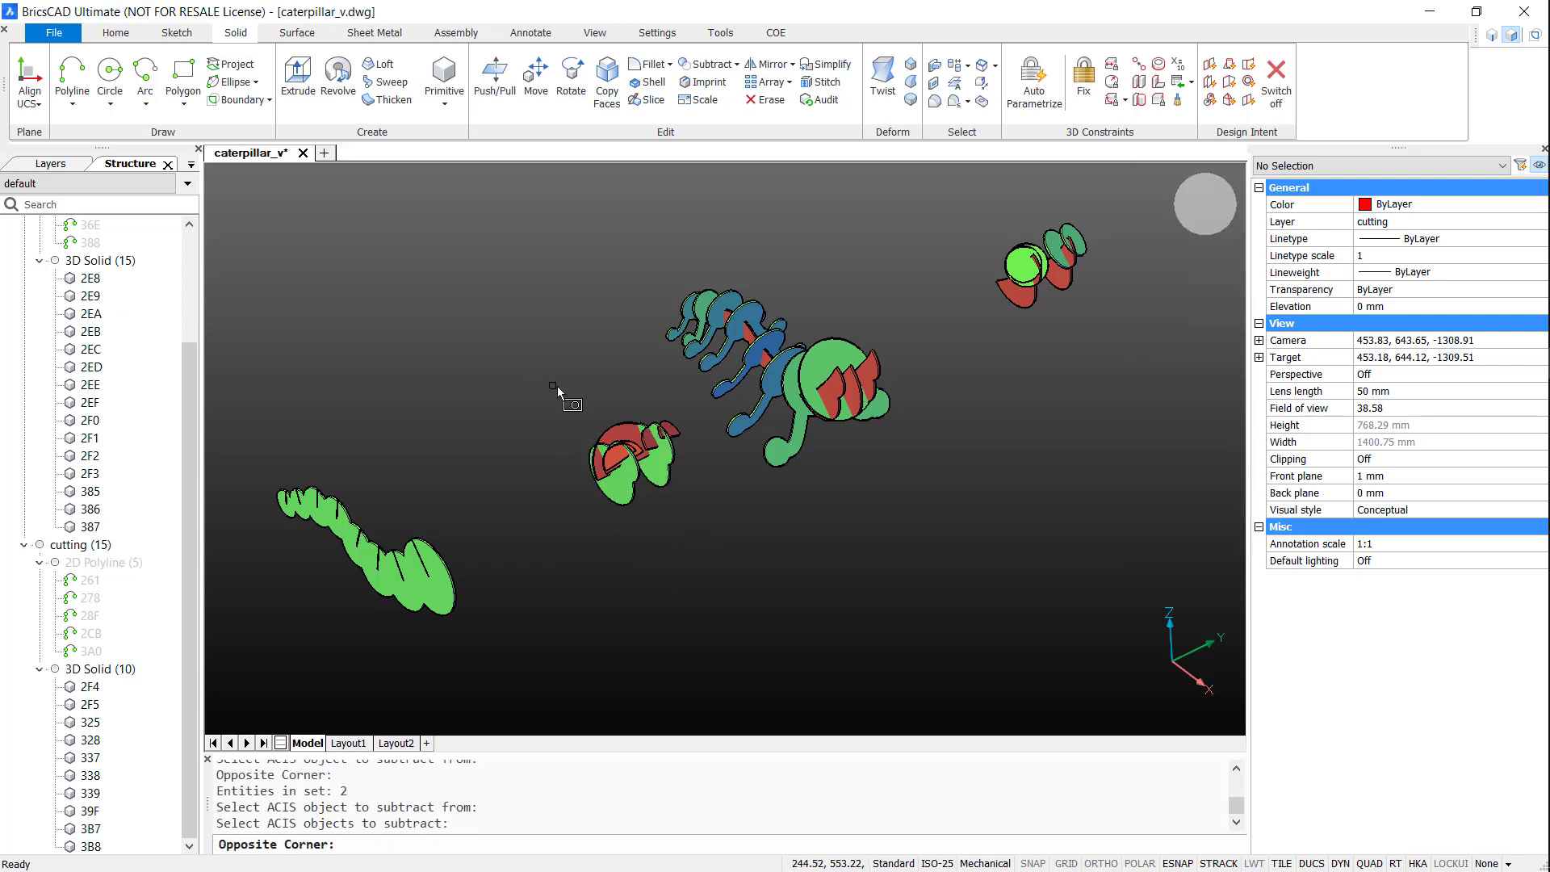
left_click(715, 482)
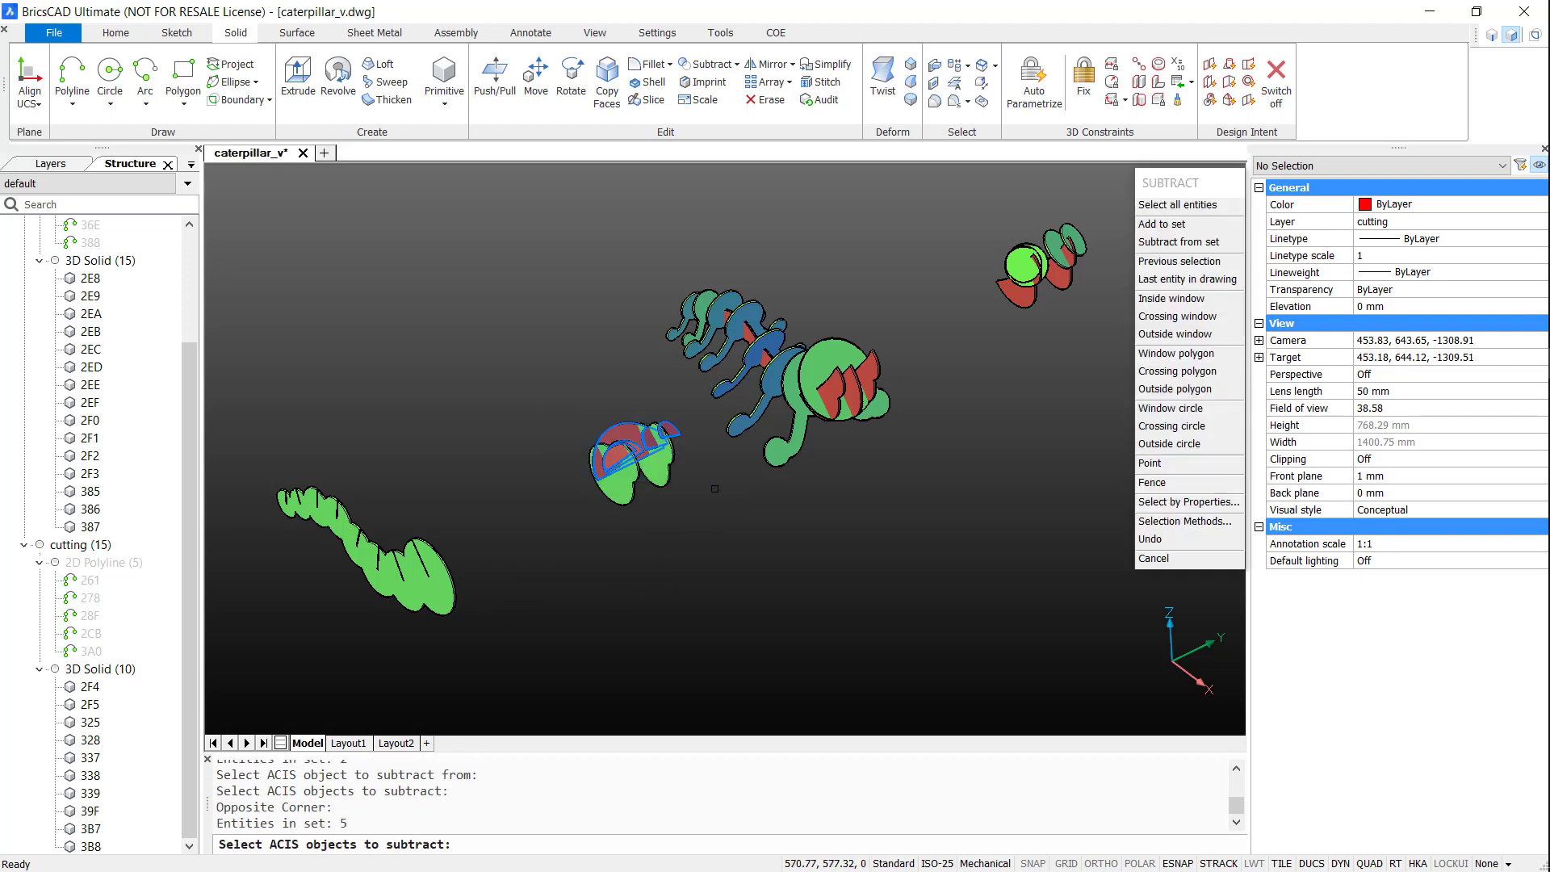
key("Return")
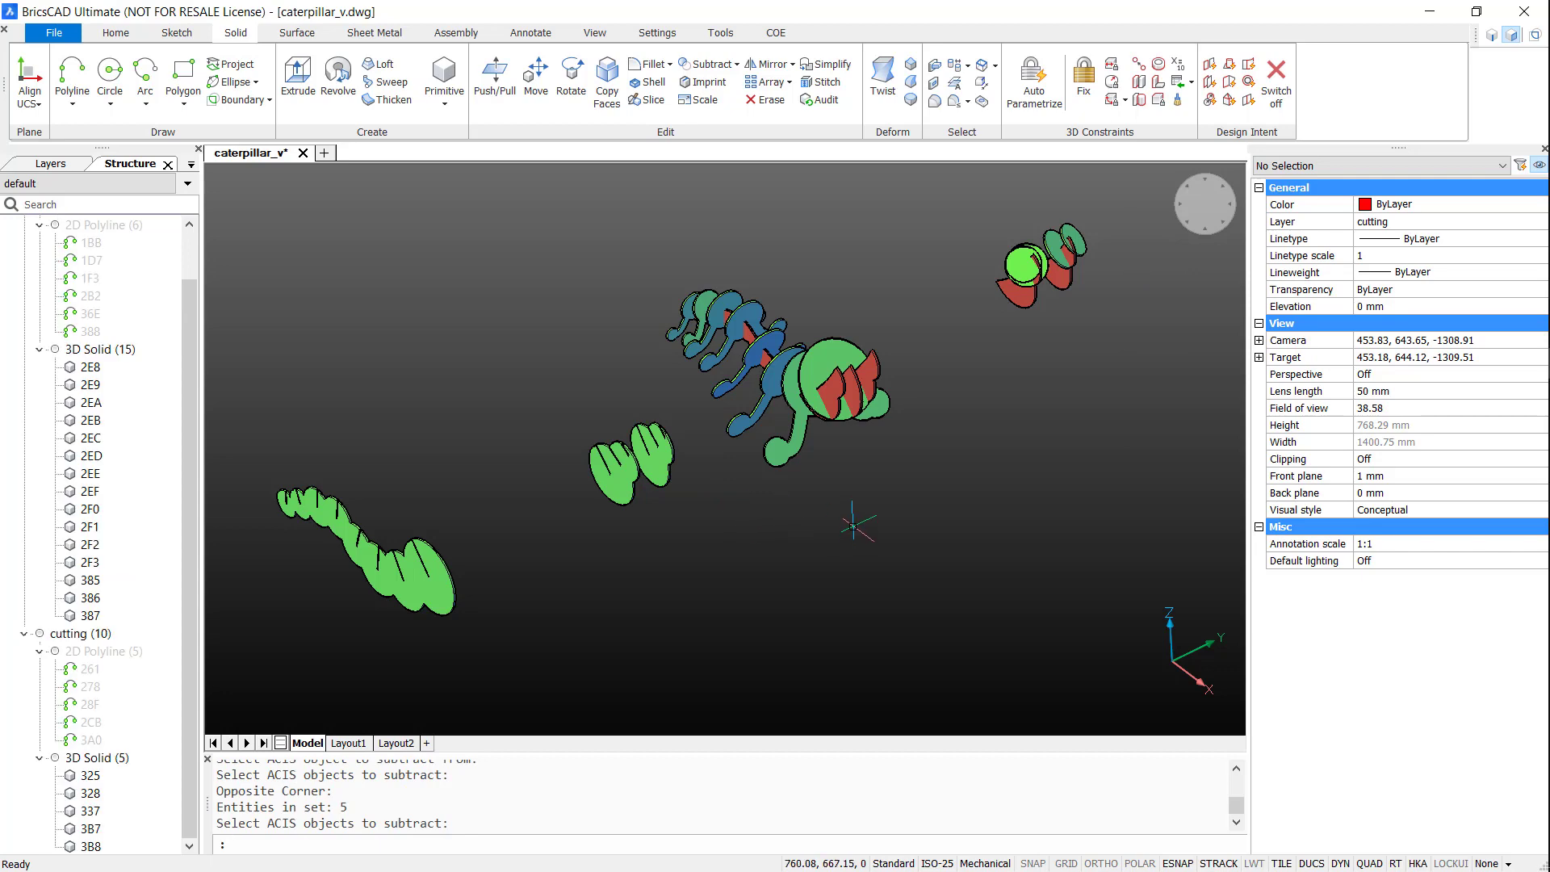
key("Return")
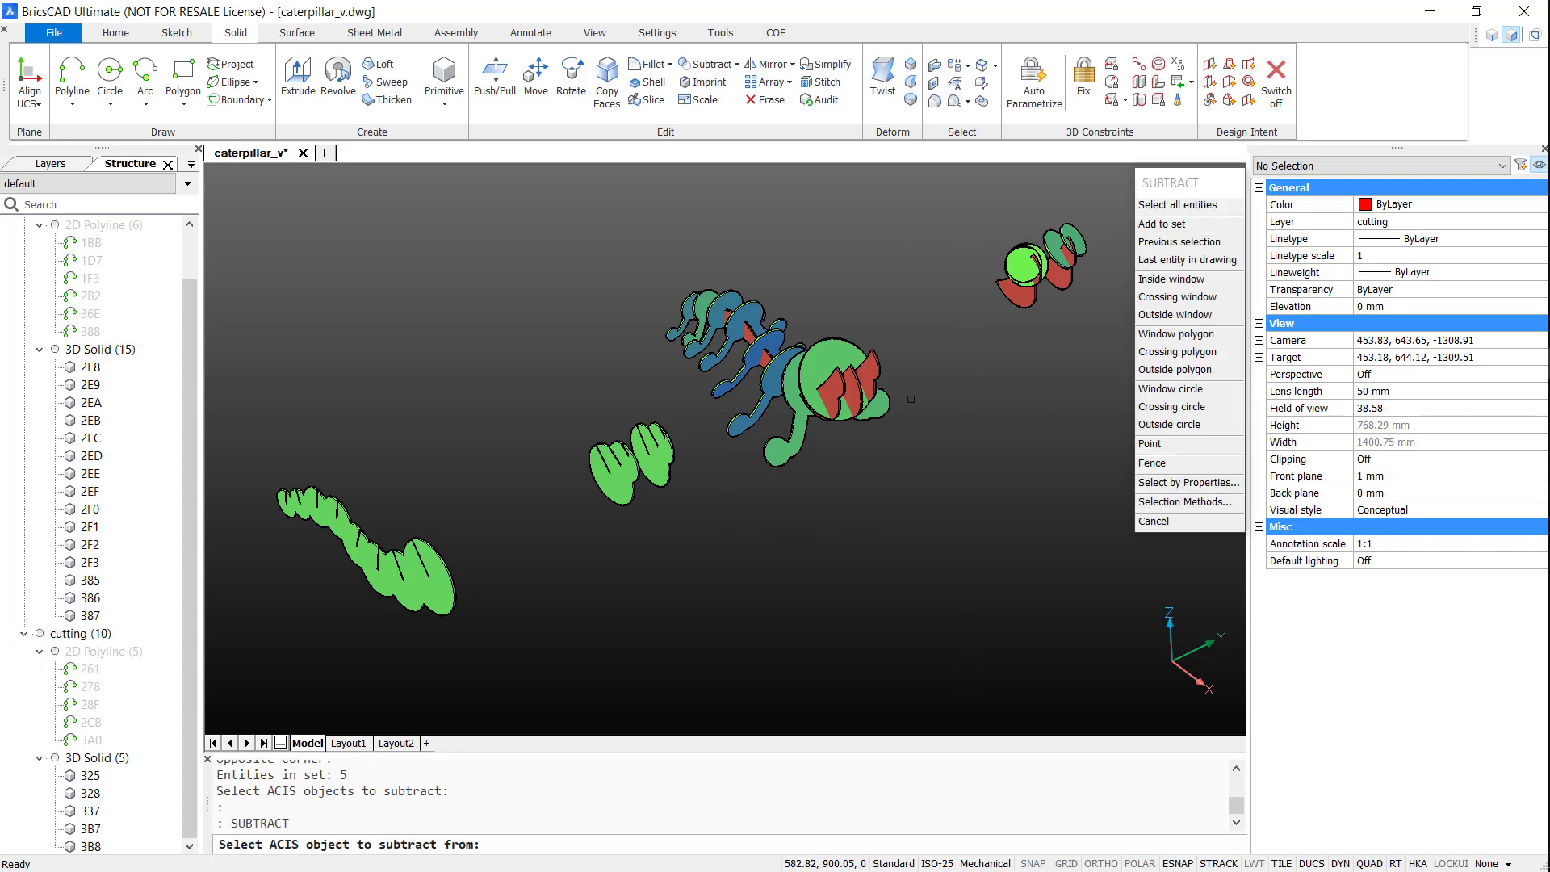
- Subtract the red curved body from the body fins and the large head disc
middle_click_drag(938, 405, 956, 515, "shift")
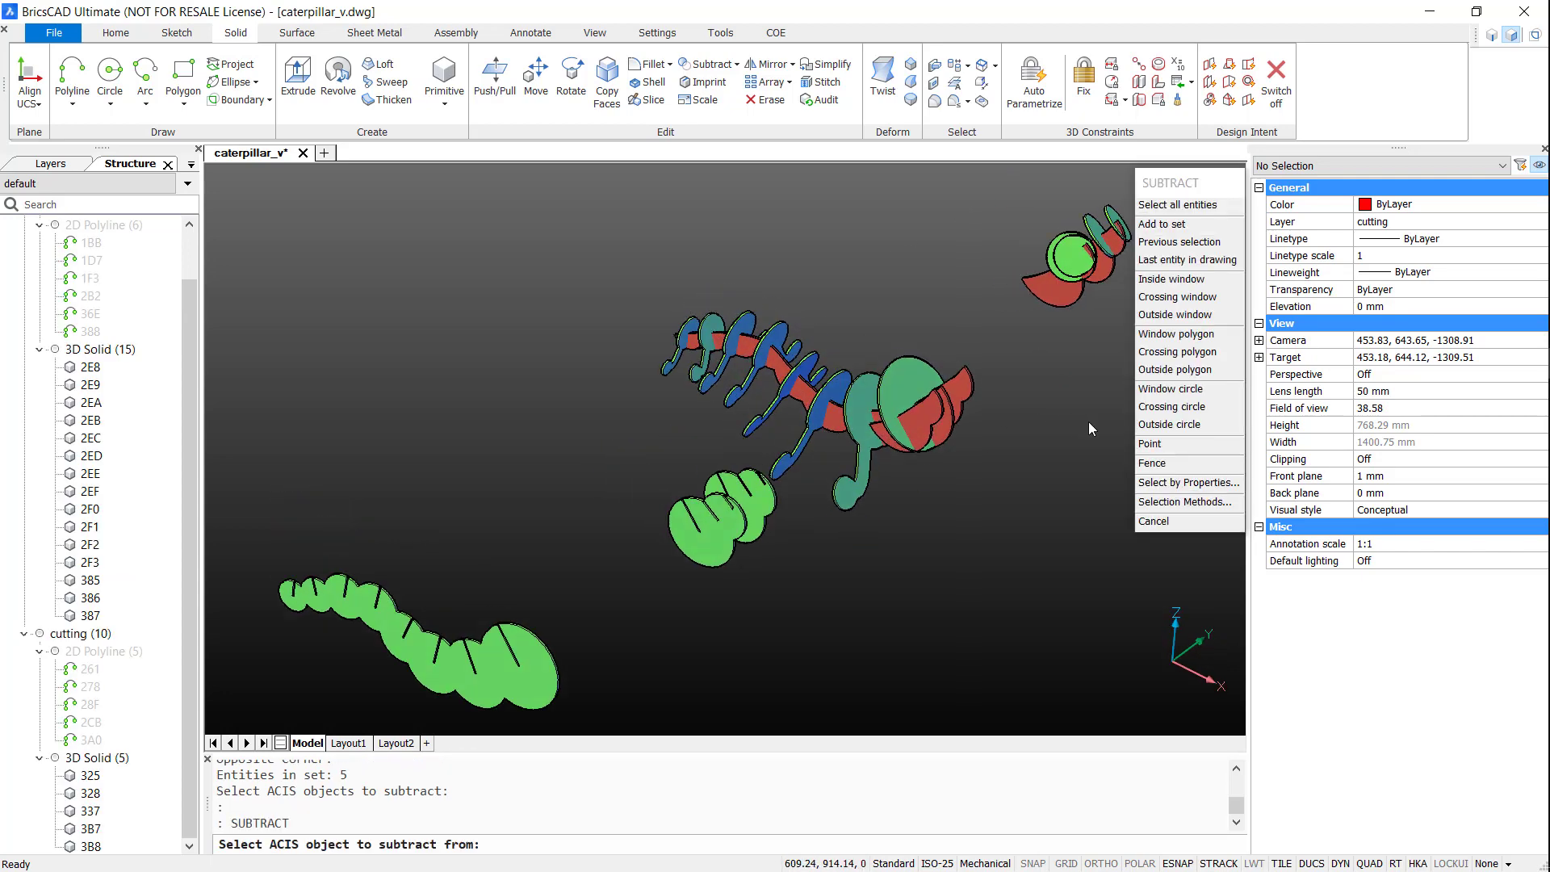
left_click(957, 515)
left_click(671, 482)
left_click(656, 527)
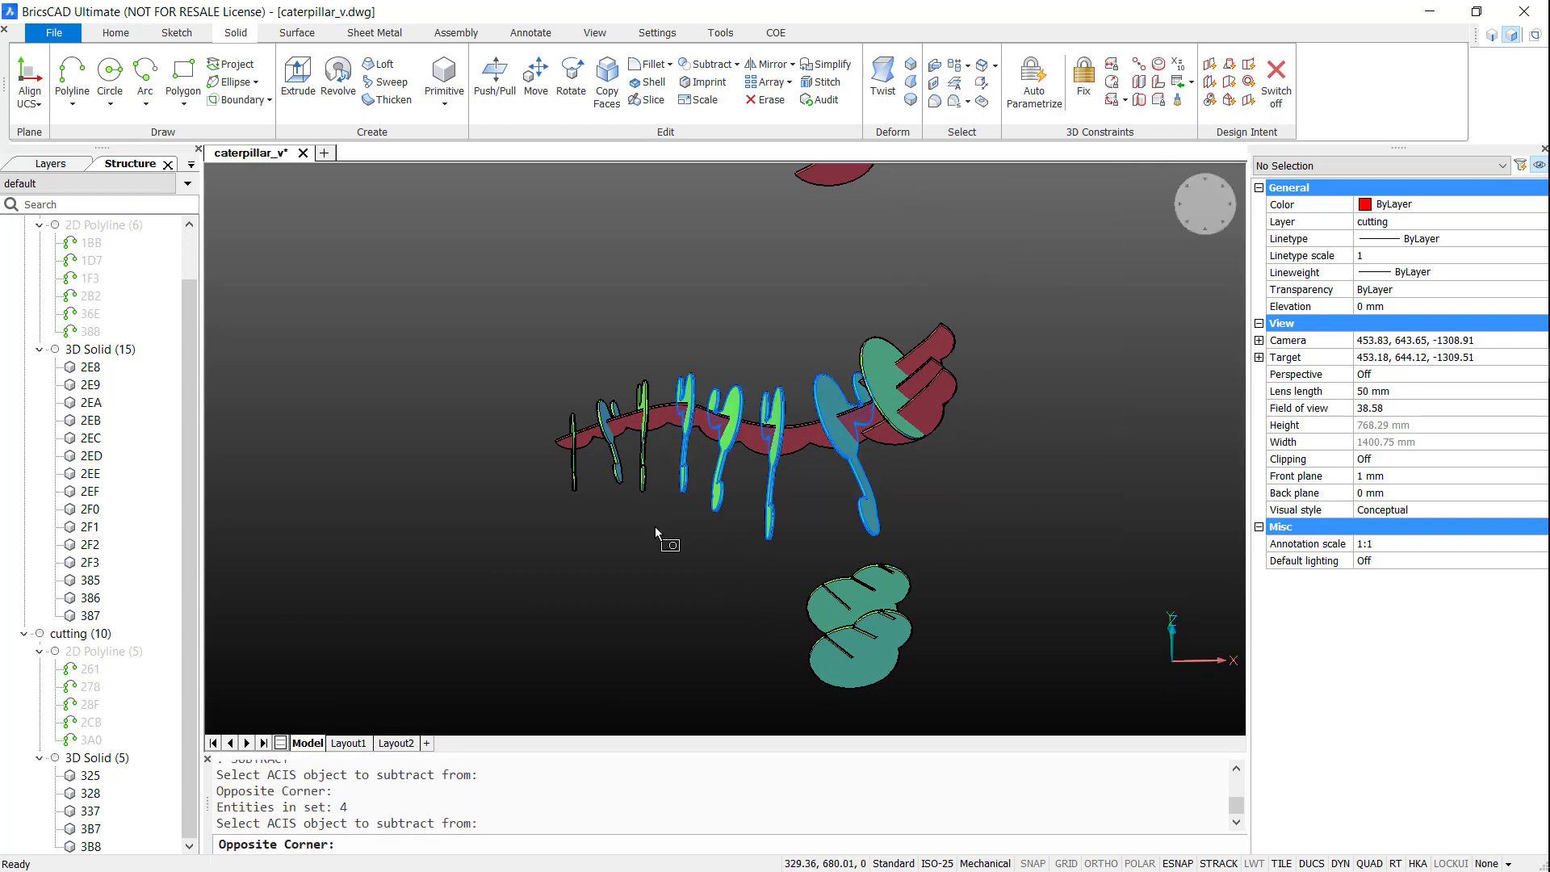
left_click(565, 461)
left_click(890, 302)
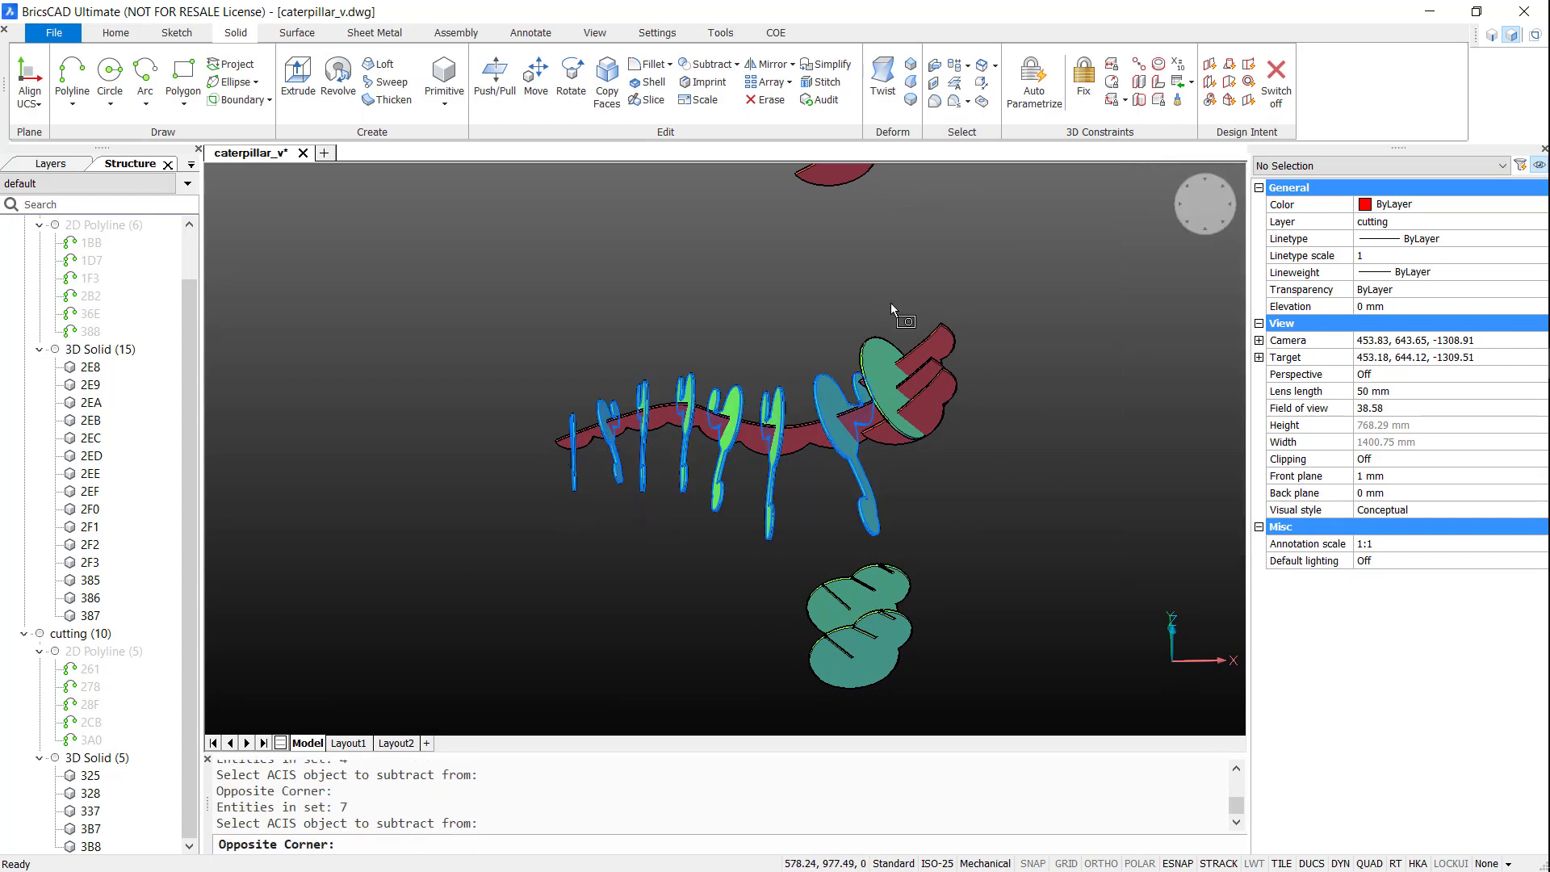
left_click(854, 357)
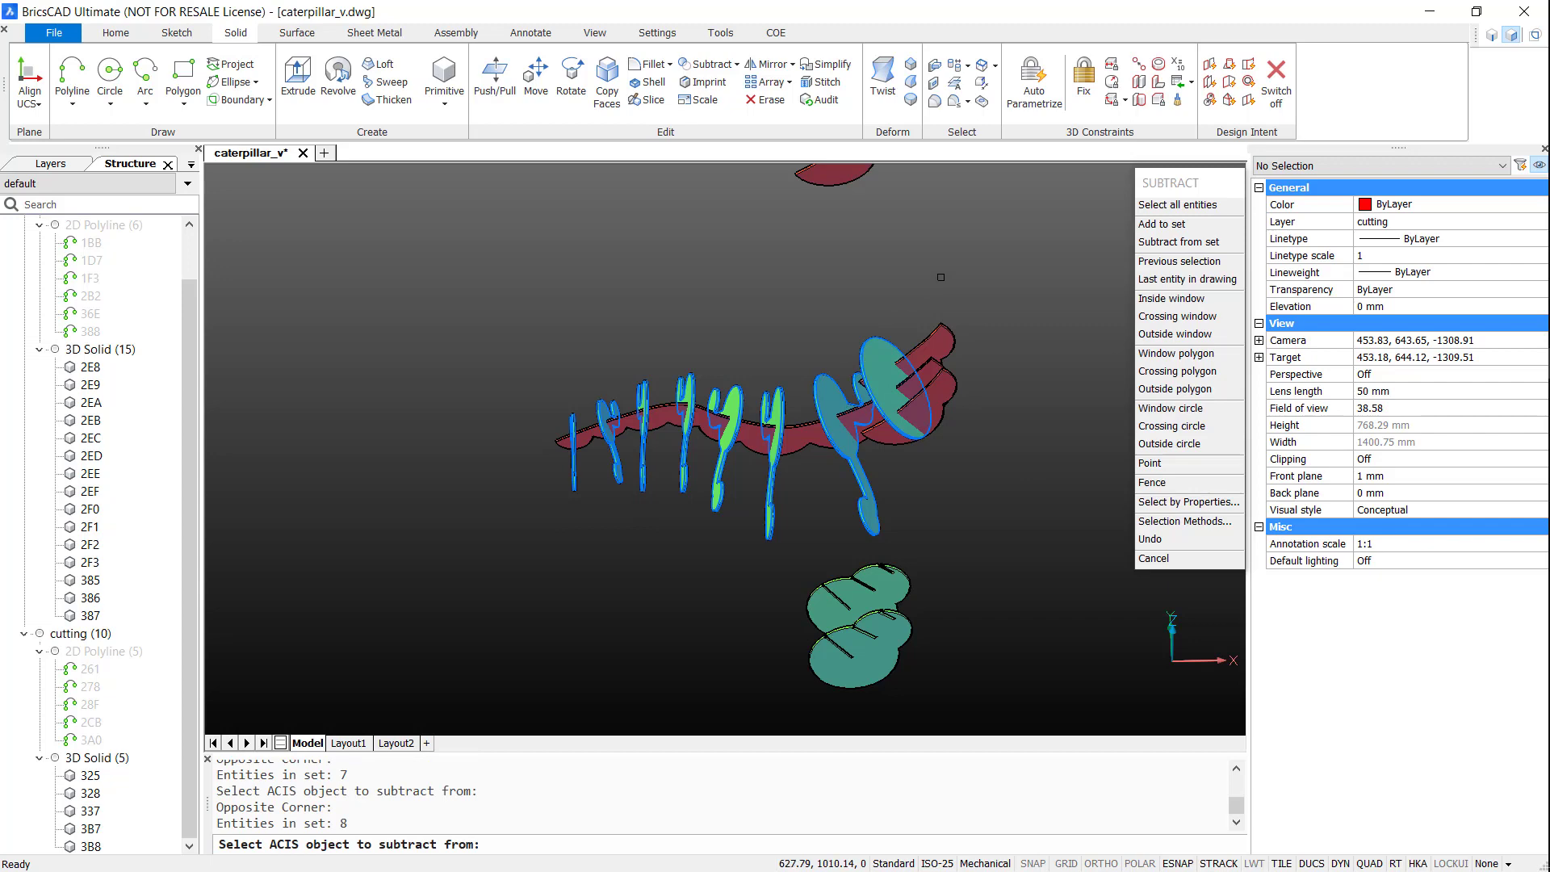
key("Return")
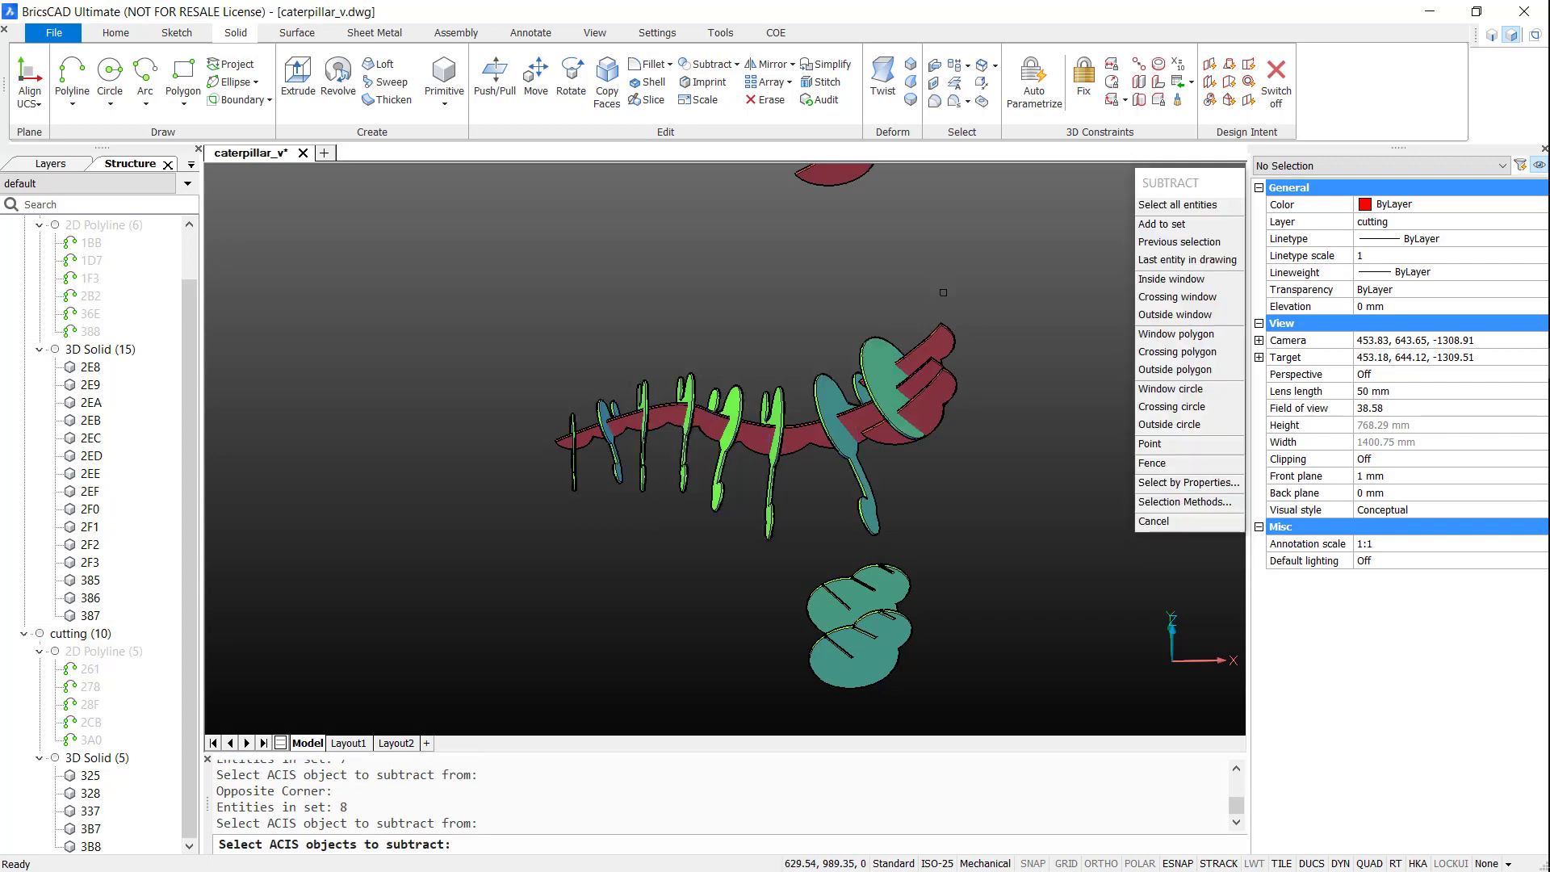
left_click(976, 291)
left_click(941, 391)
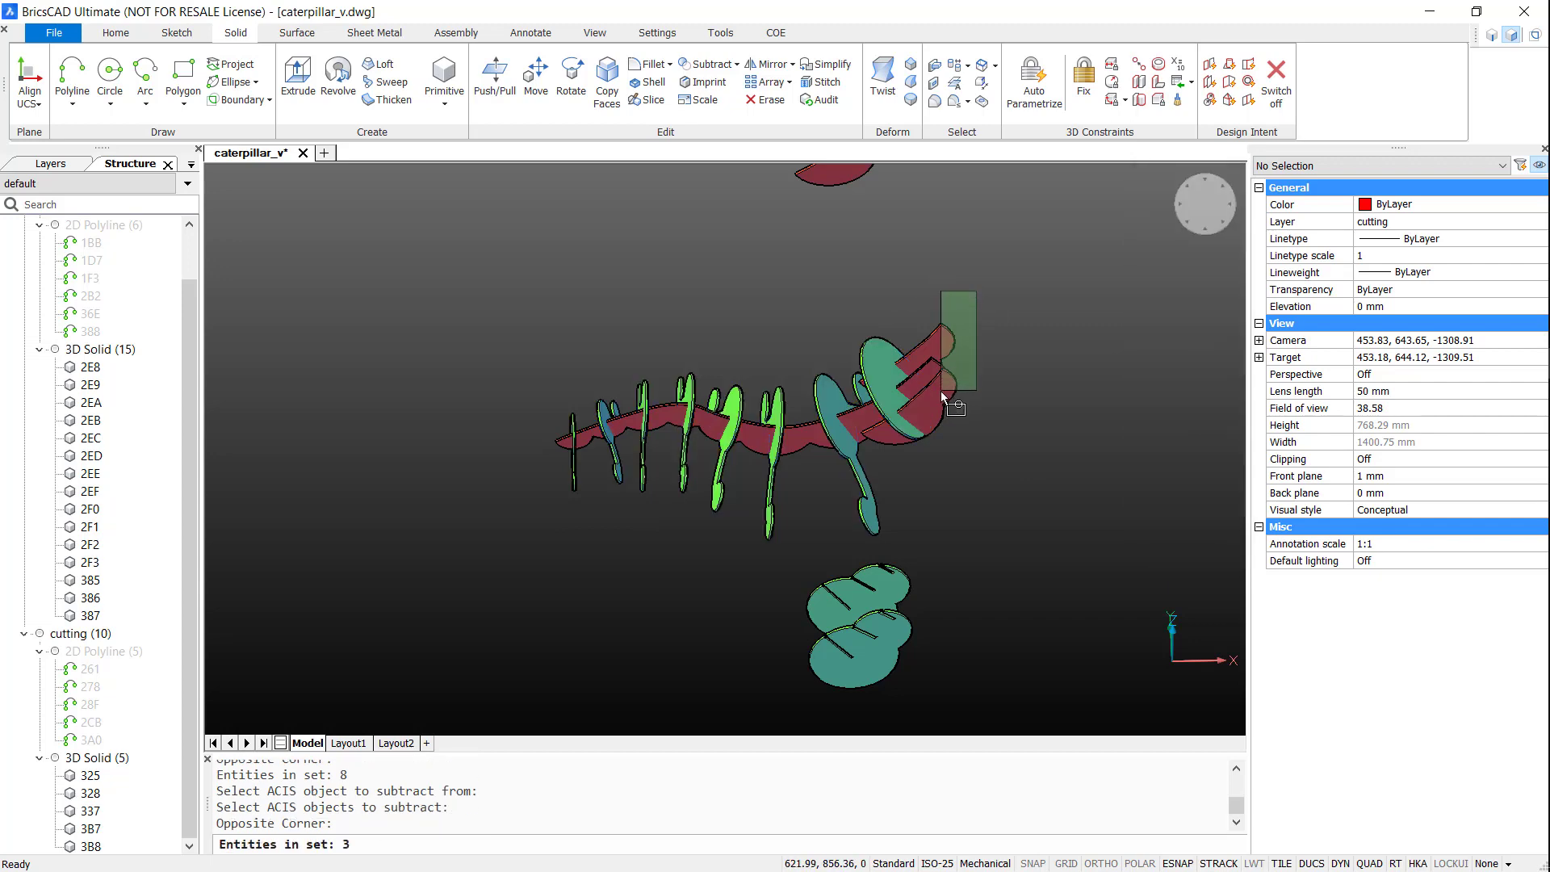
key("Return")
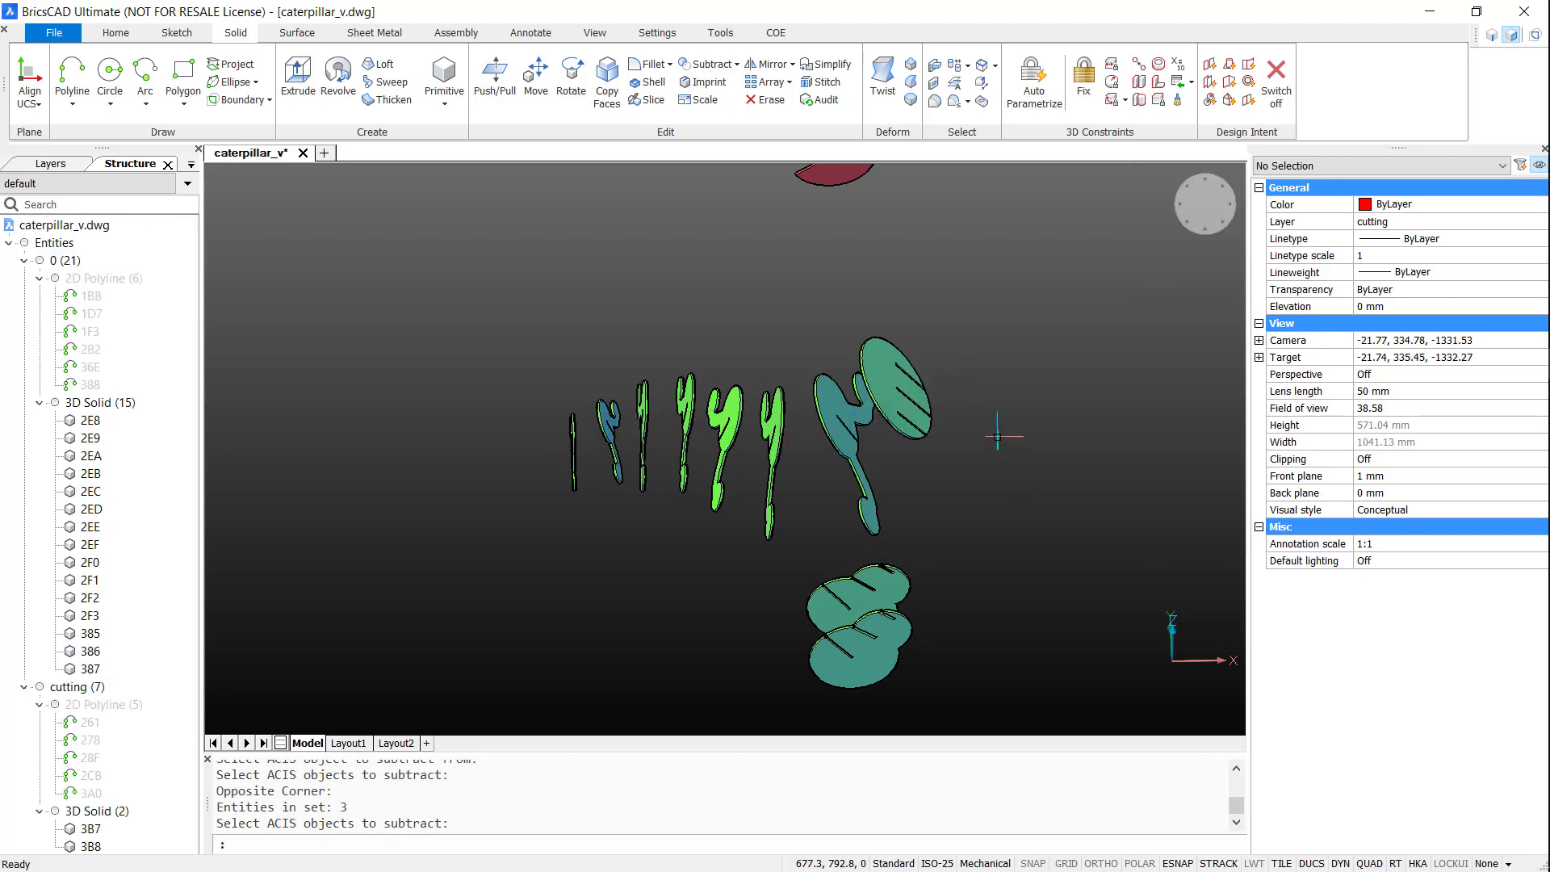
- Subtract the remaining red cutting solids from the green cylinder and plate
middle_click_drag(998, 436, 939, 705, "shift")
key("Return")
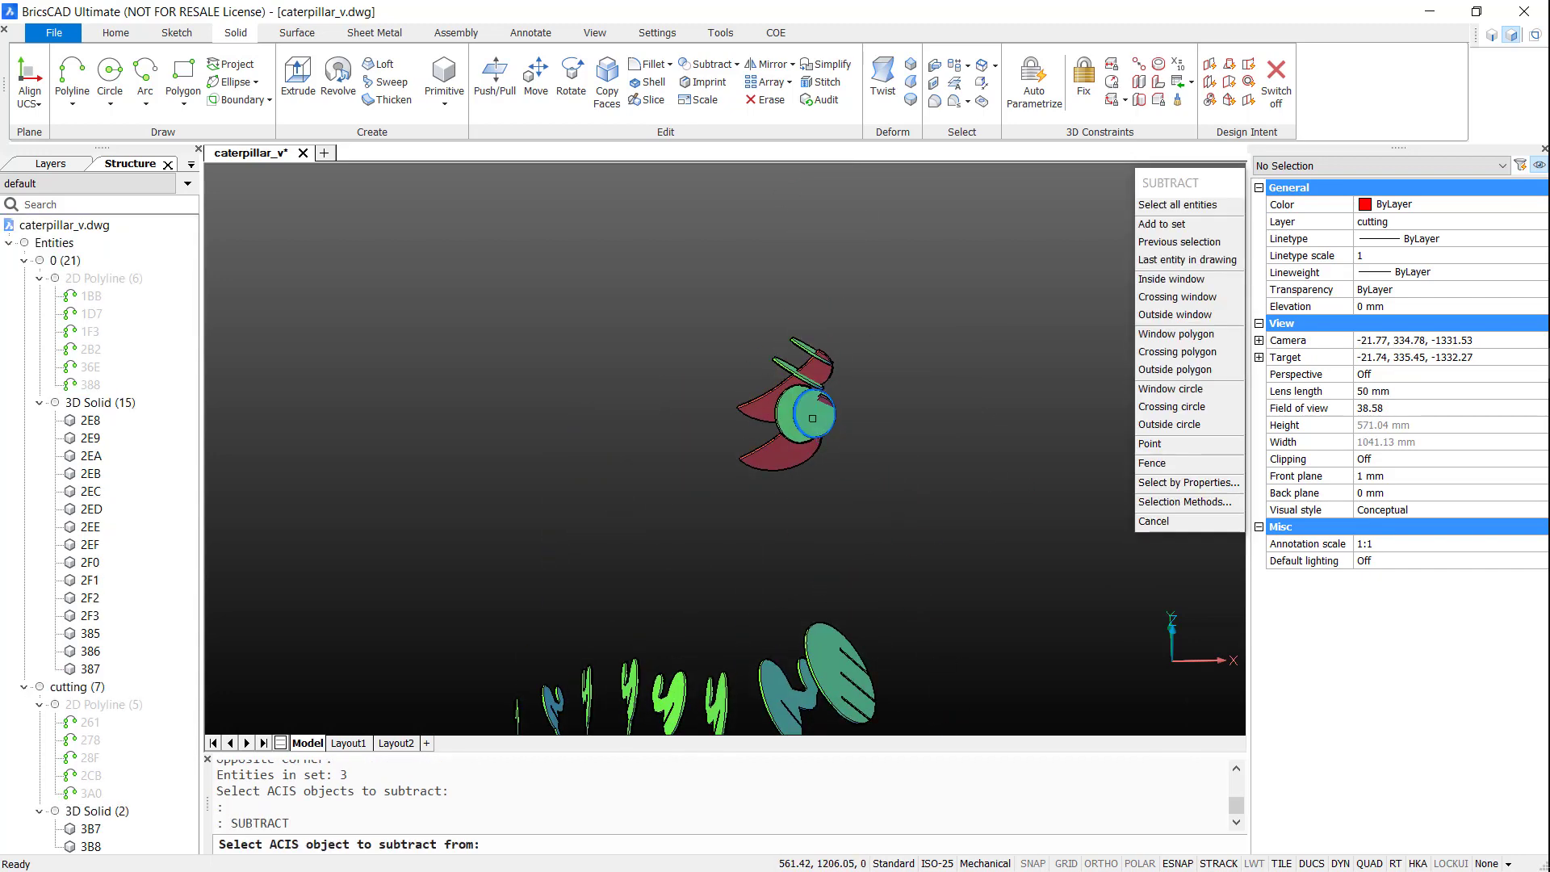
left_click(812, 419)
left_click(788, 360)
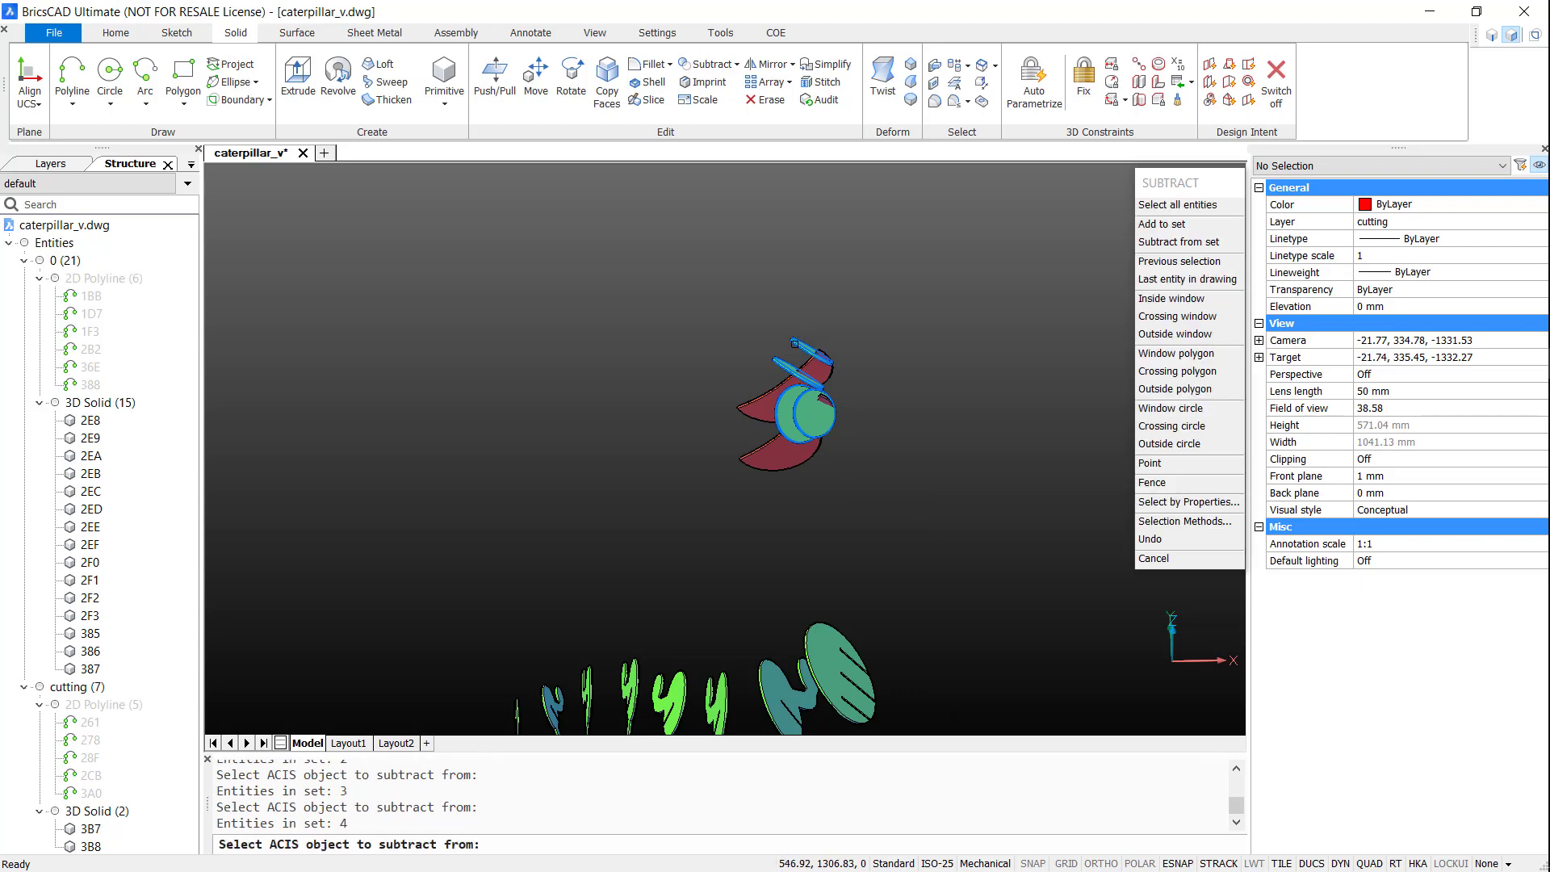
key("Return")
left_click(1195, 234)
left_click(717, 483)
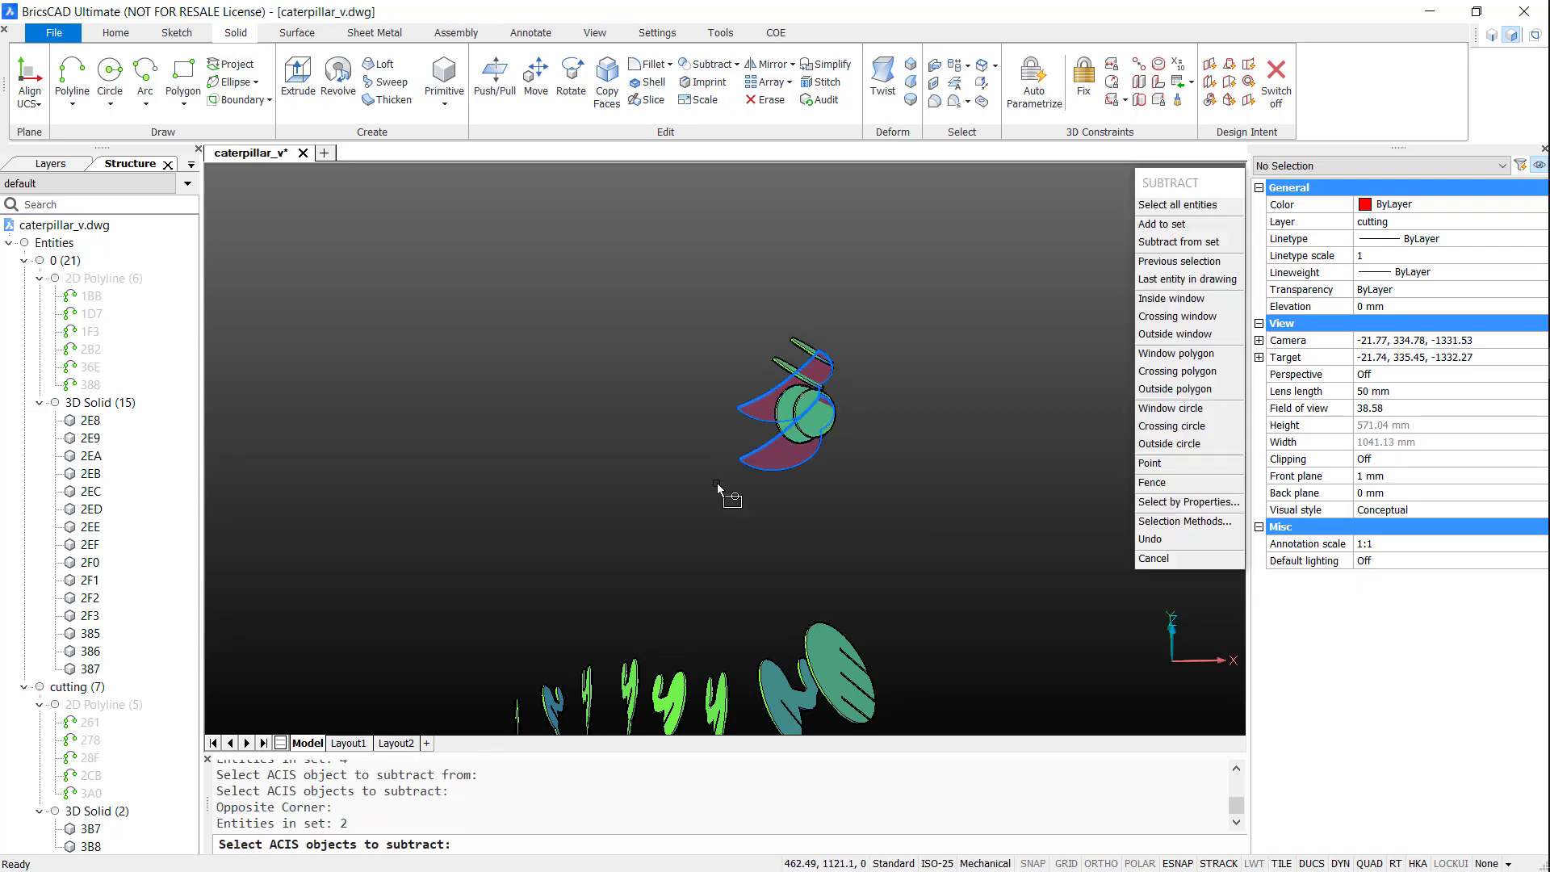
key("Return")
middle_click_drag(901, 489, 933, 535, "shift")
- Show the six 2D polyline guide curves again and save the drawing
left_click(79, 279)
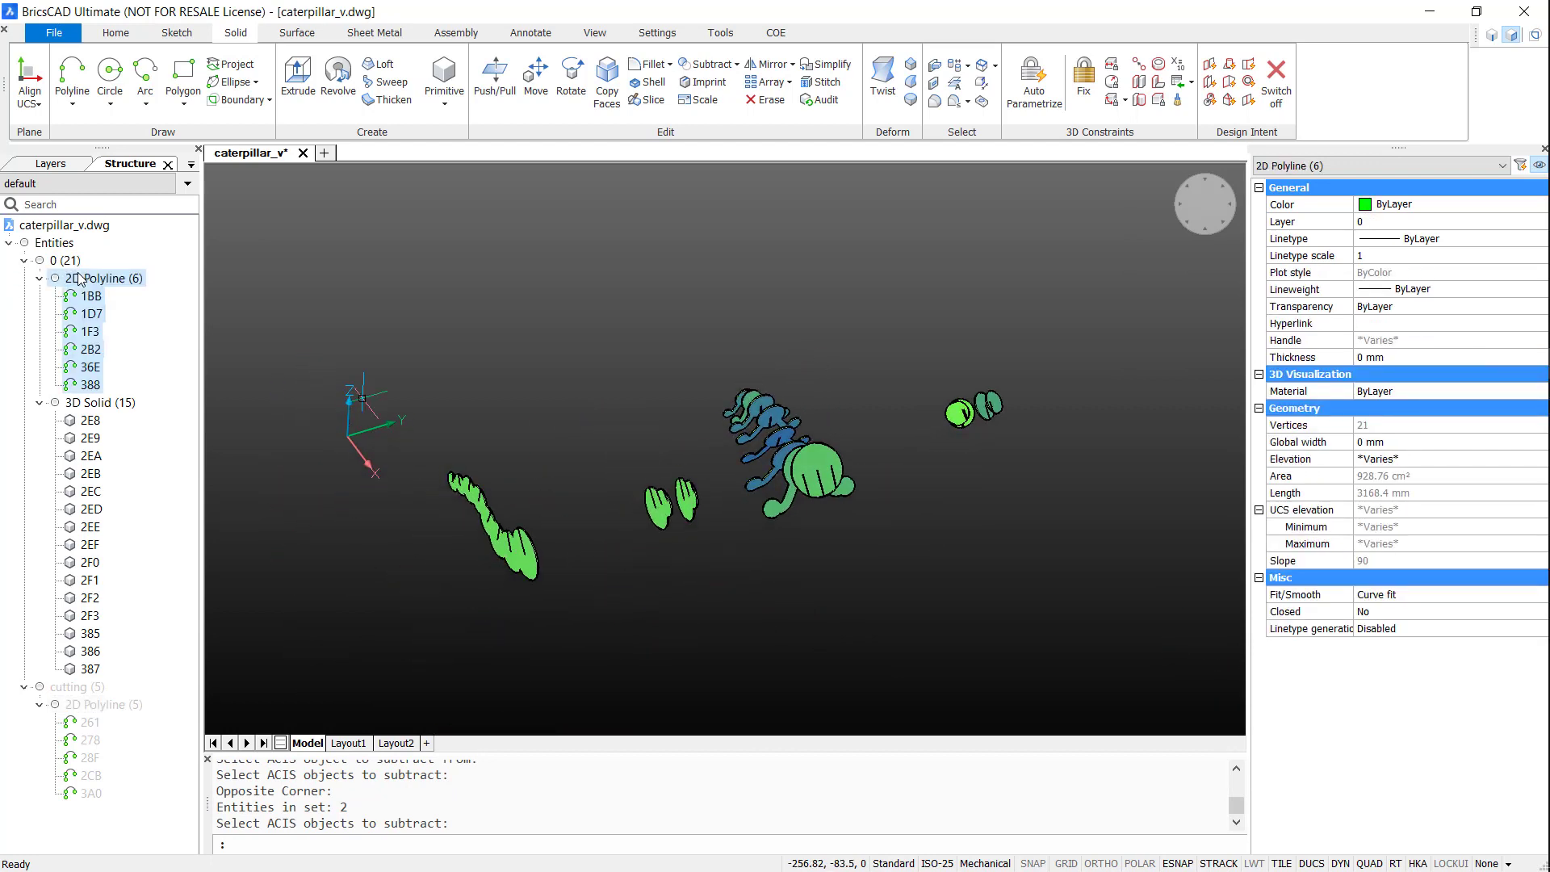
right_click(81, 278)
left_click(130, 290)
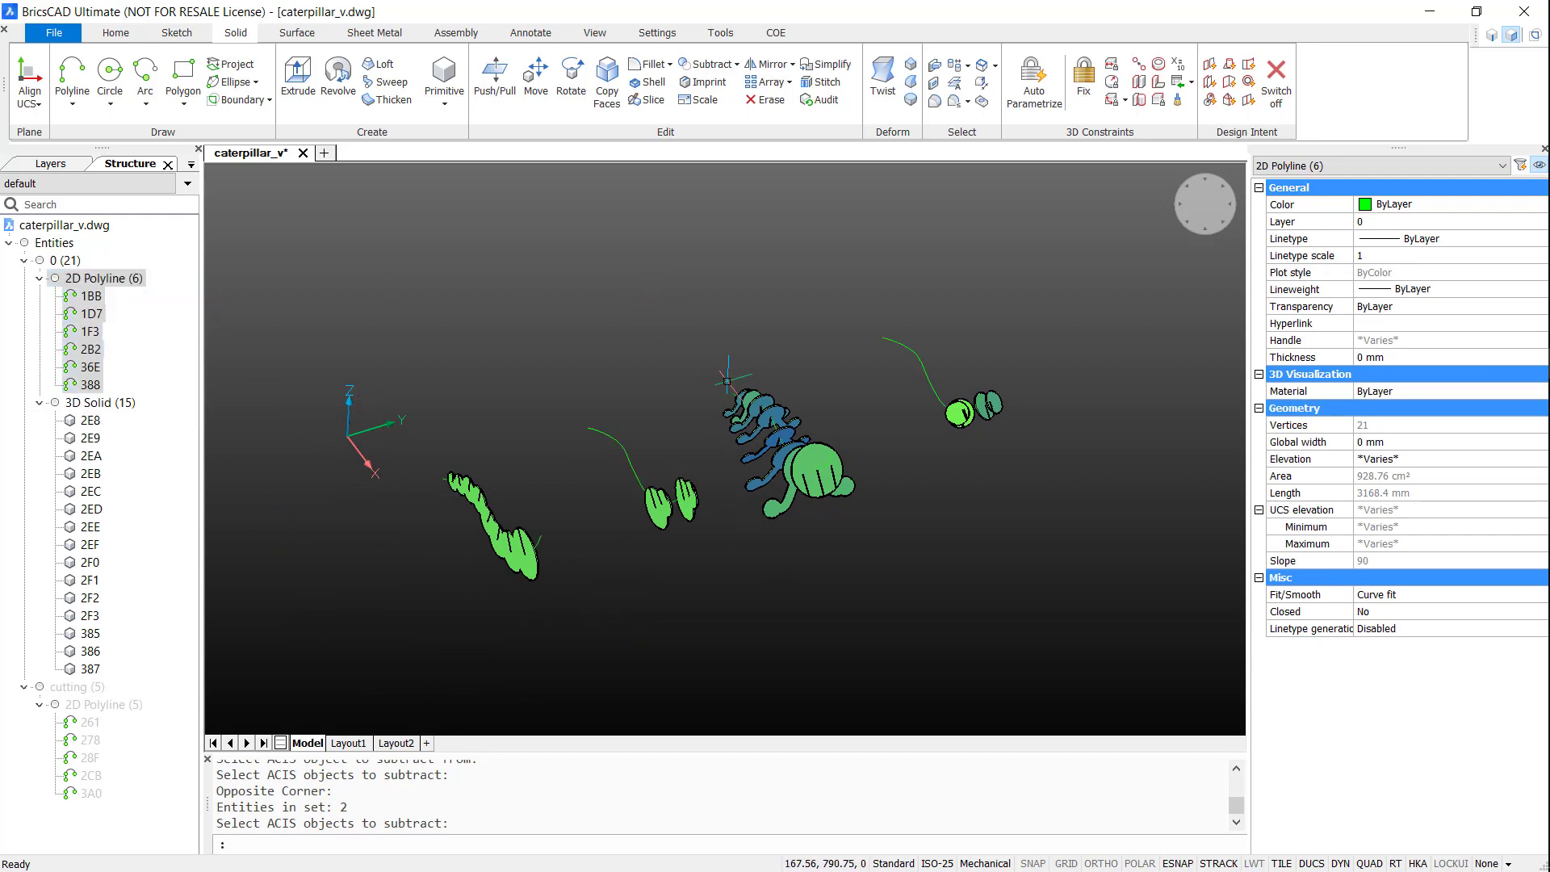
key("Escape")
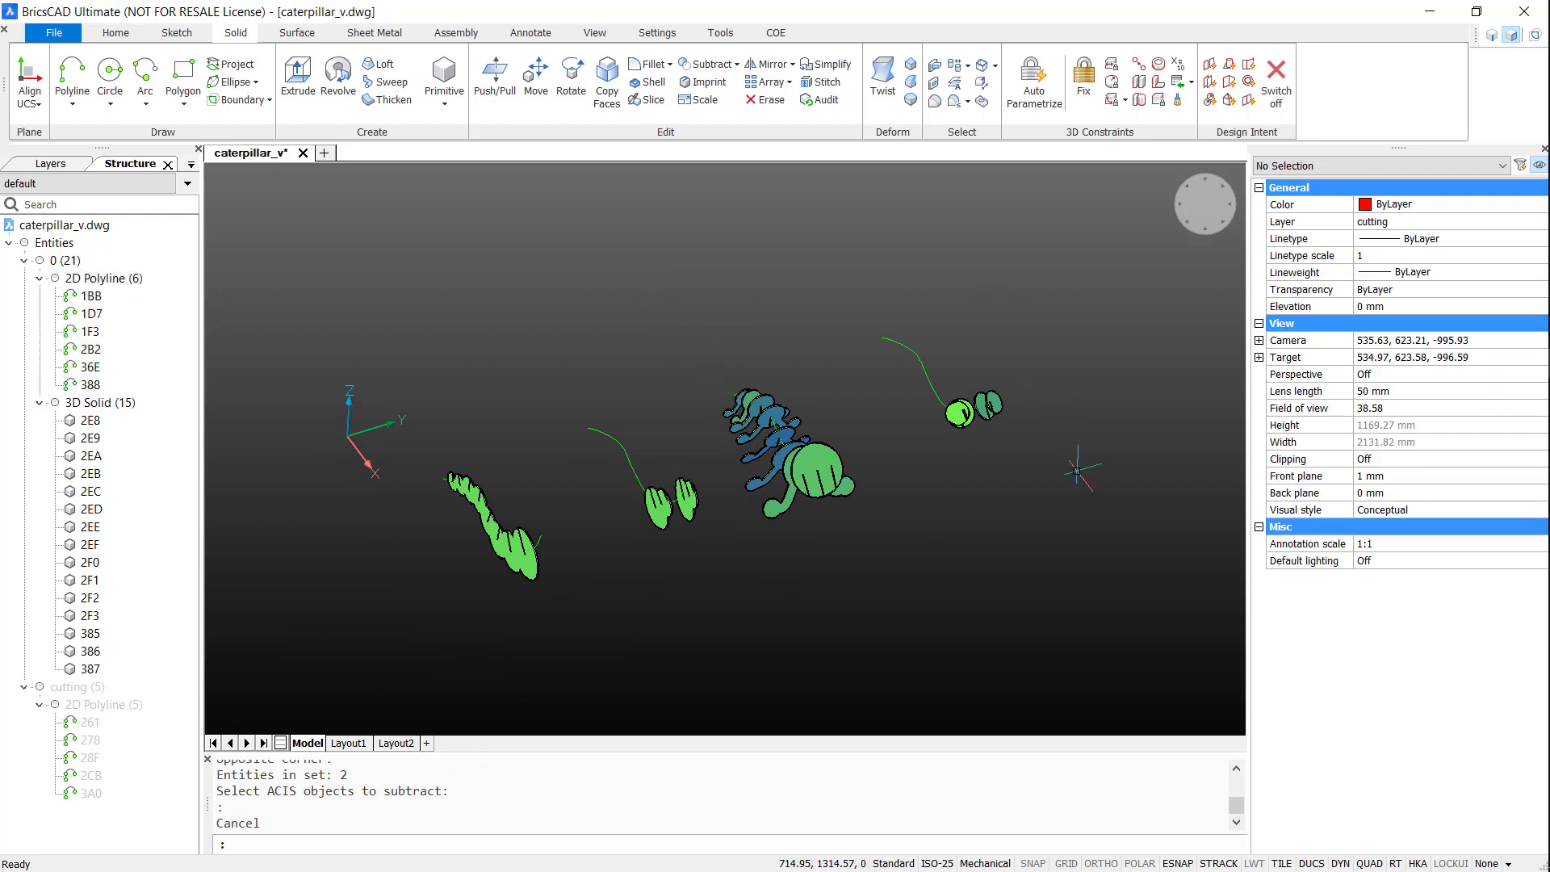
middle_click_drag(1077, 469, 1100, 479, "shift")
key("ctrl+s")
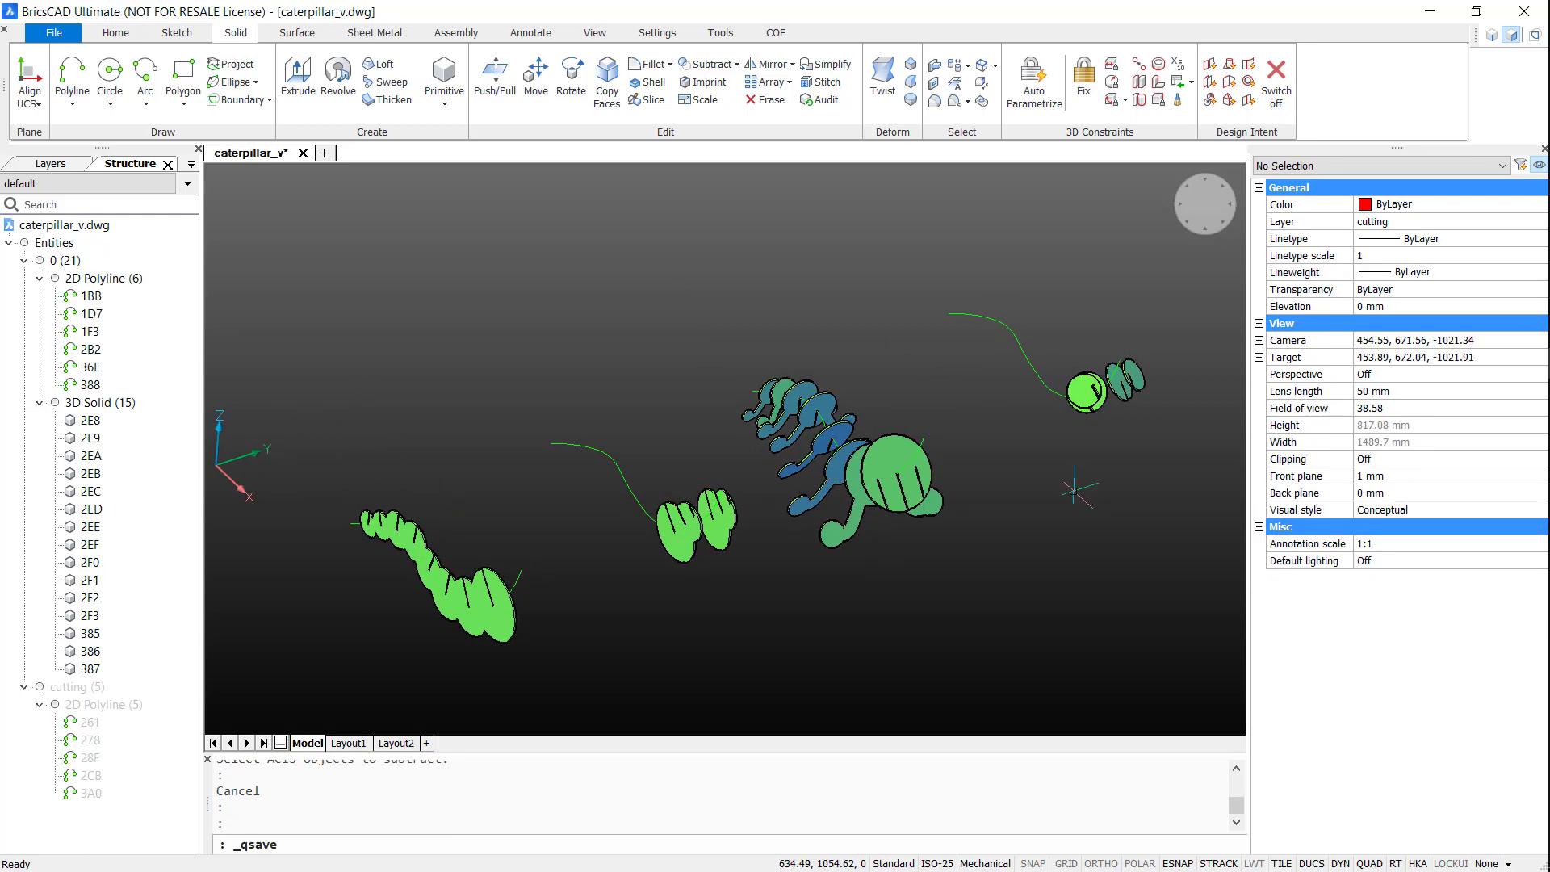
- Move the middle green pieces and their curve onto the lower-left body
left_click(514, 443)
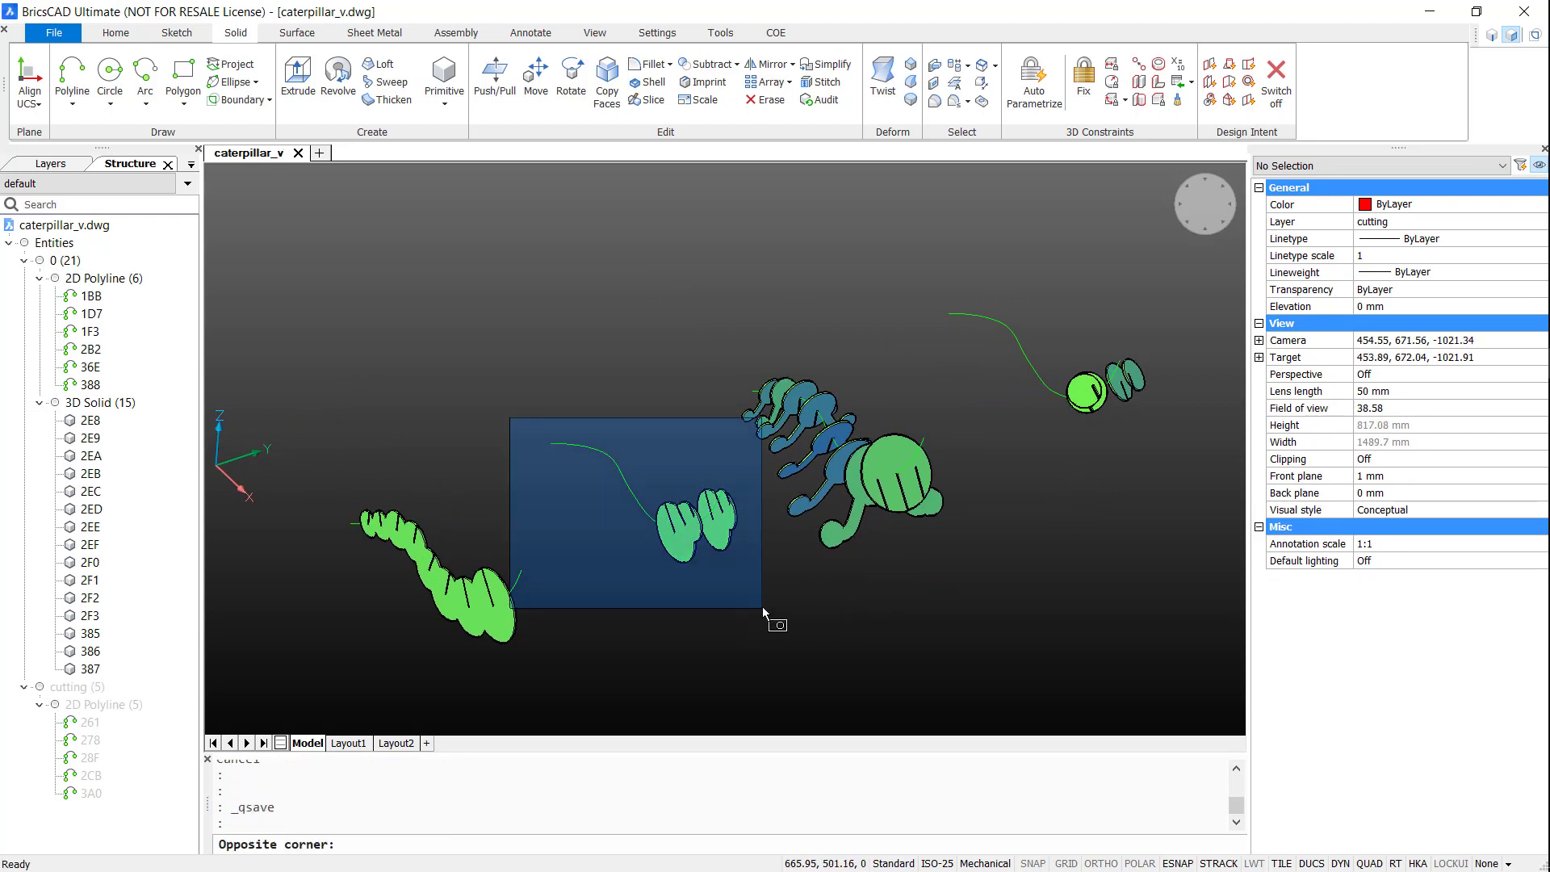
left_click(743, 578)
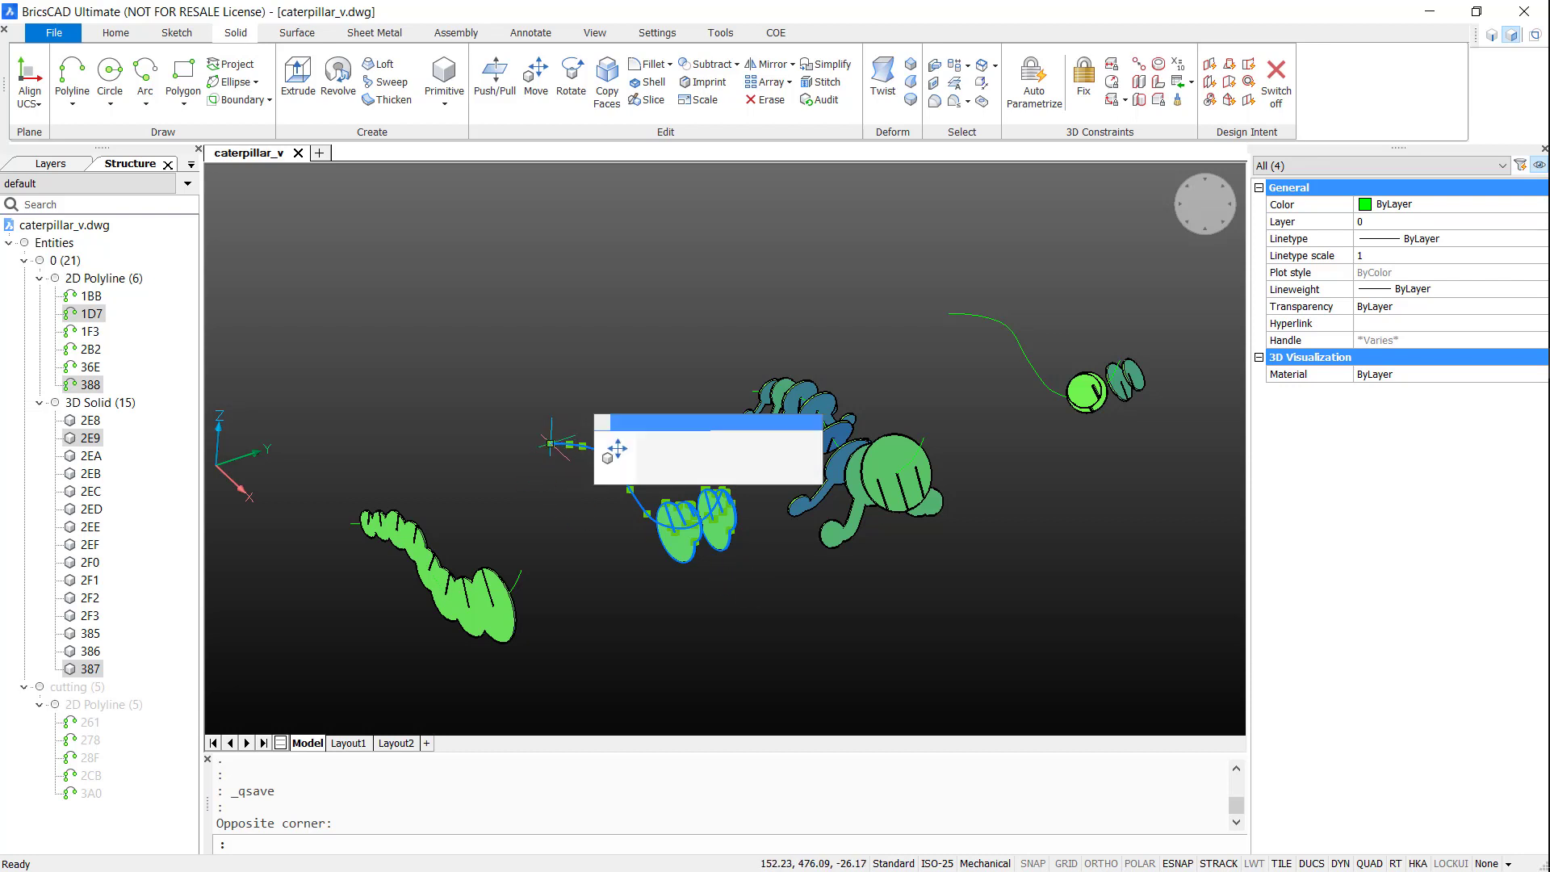
left_click(613, 442)
left_click(497, 459)
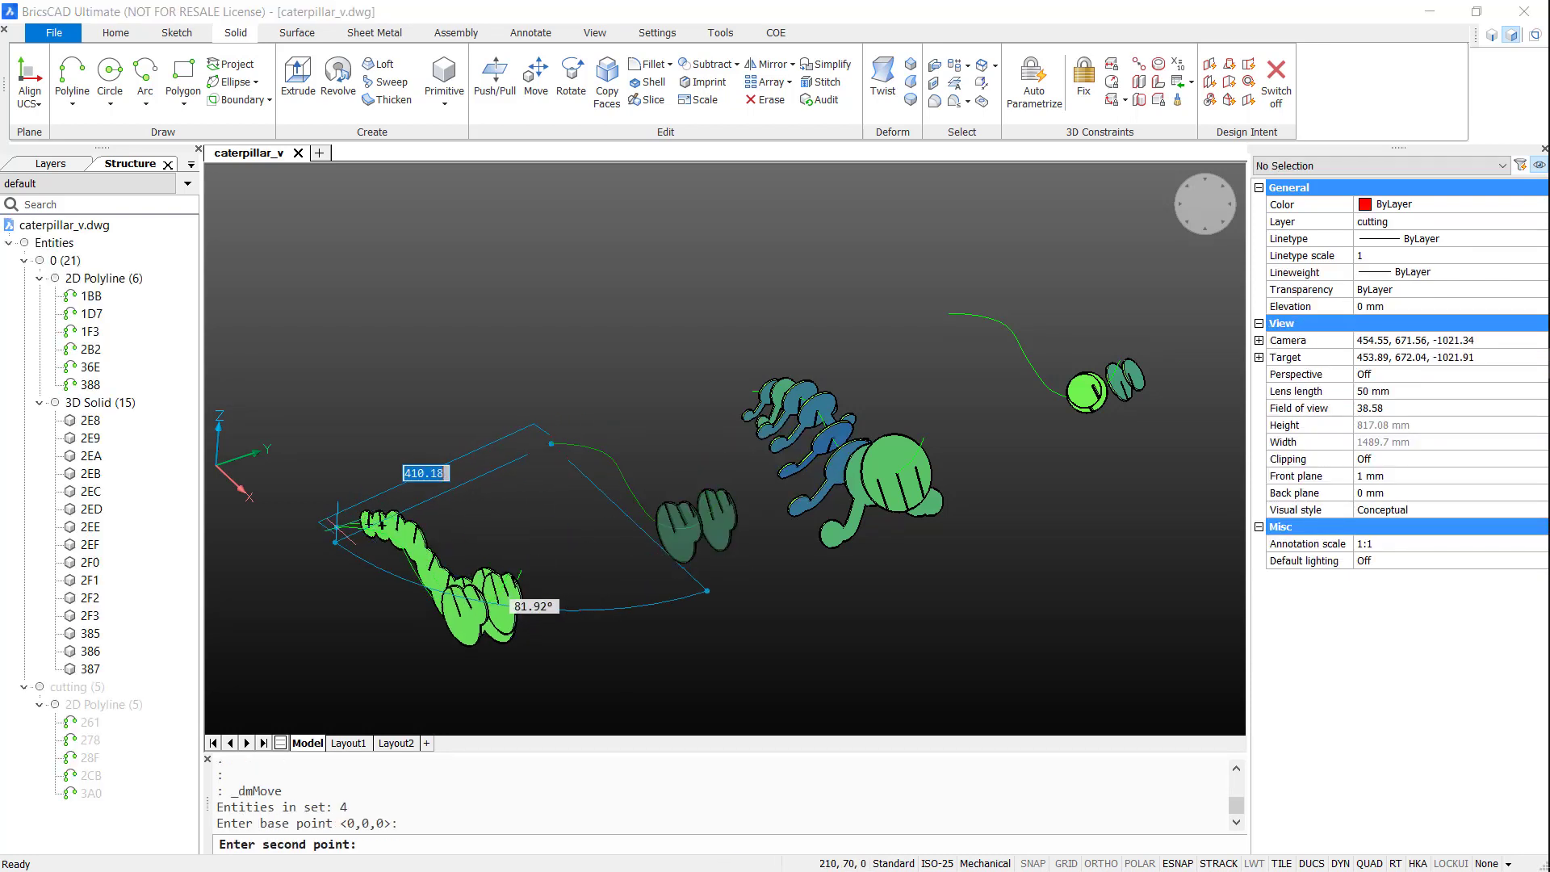
left_click(311, 535)
- Move the nine blue-green body pieces onto the lower-left pieces by their endpoint
left_click(710, 350)
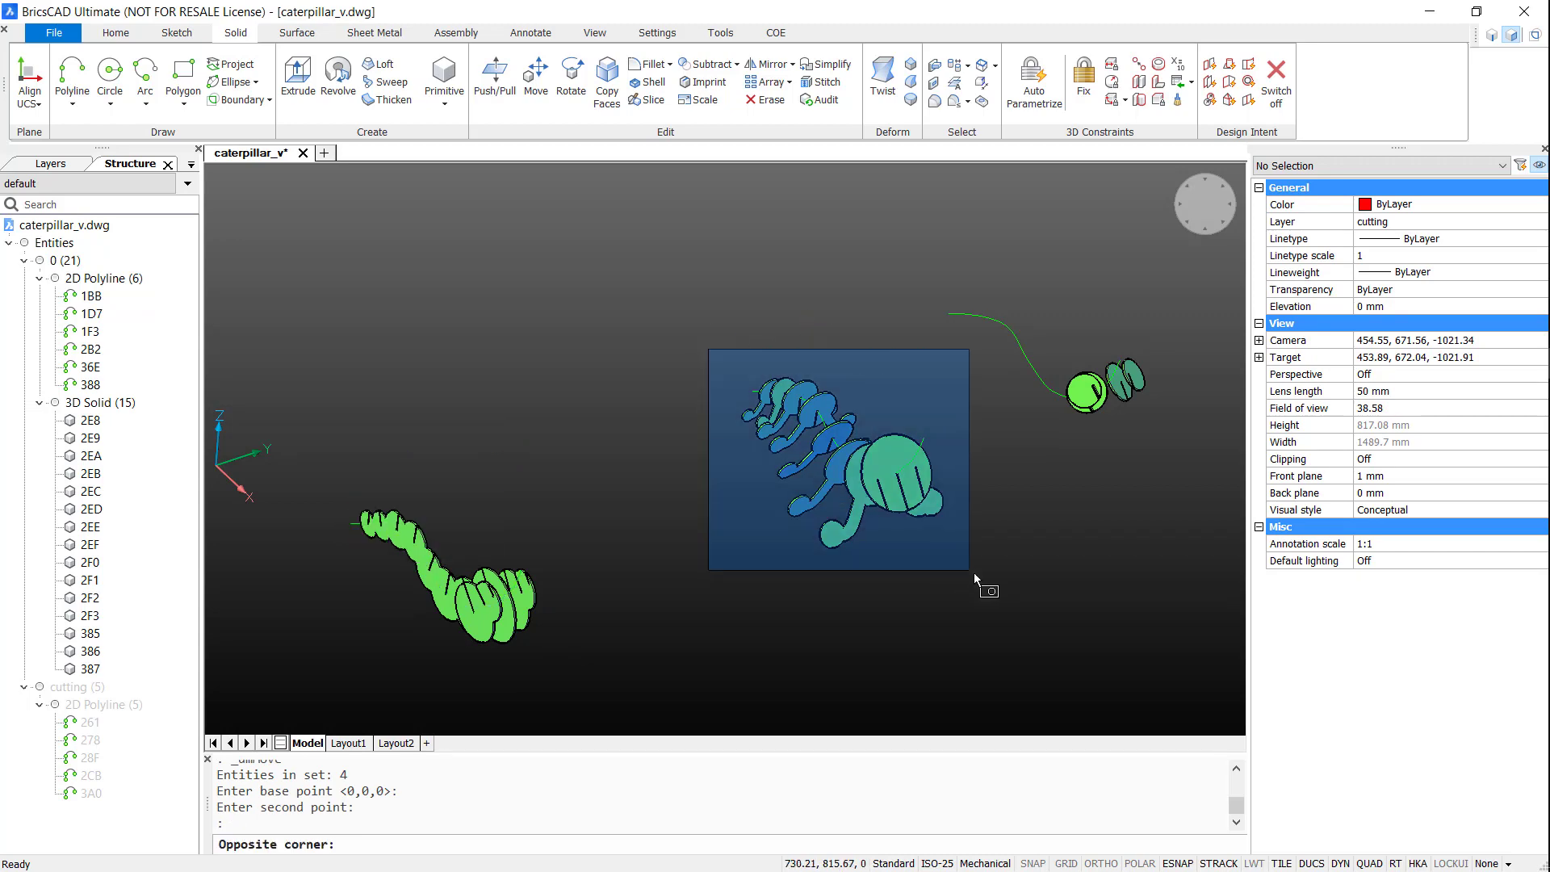
left_click(974, 573)
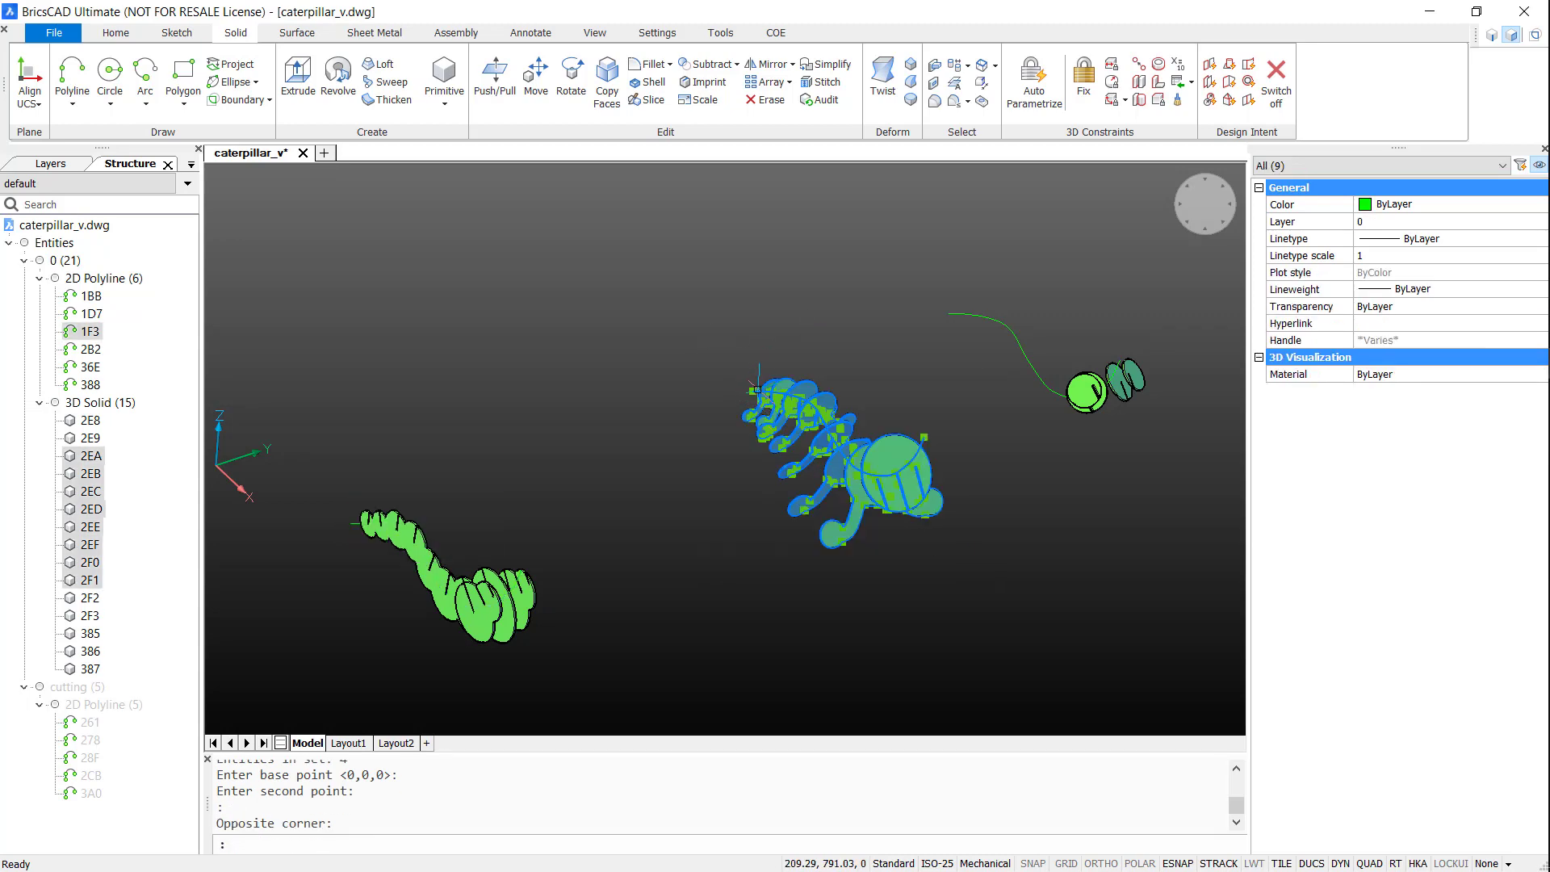
left_click(807, 371)
left_click(752, 391)
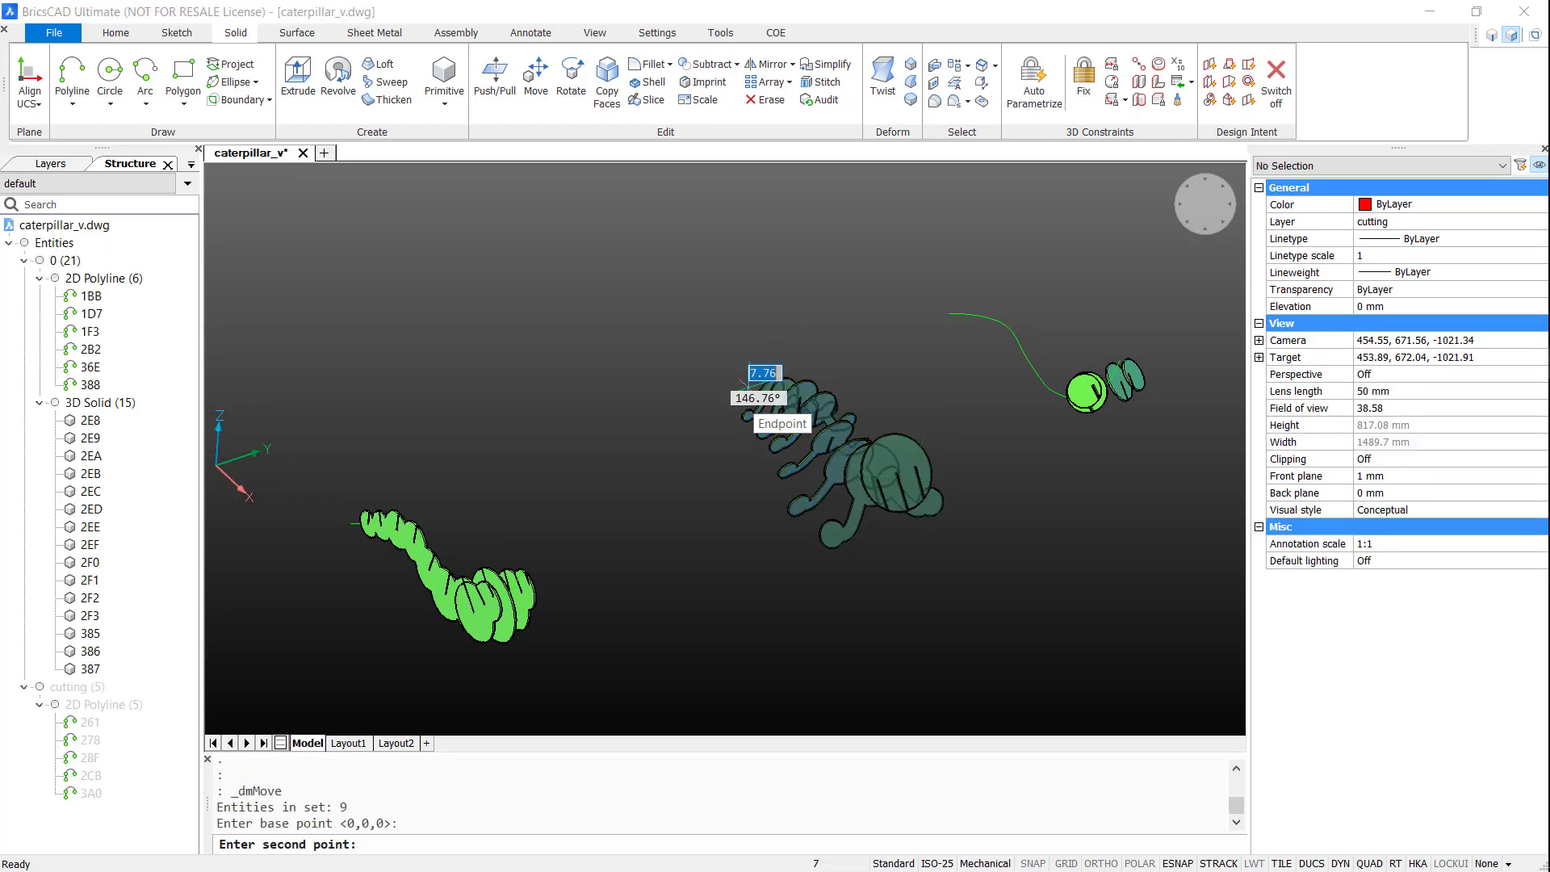
left_click(346, 525)
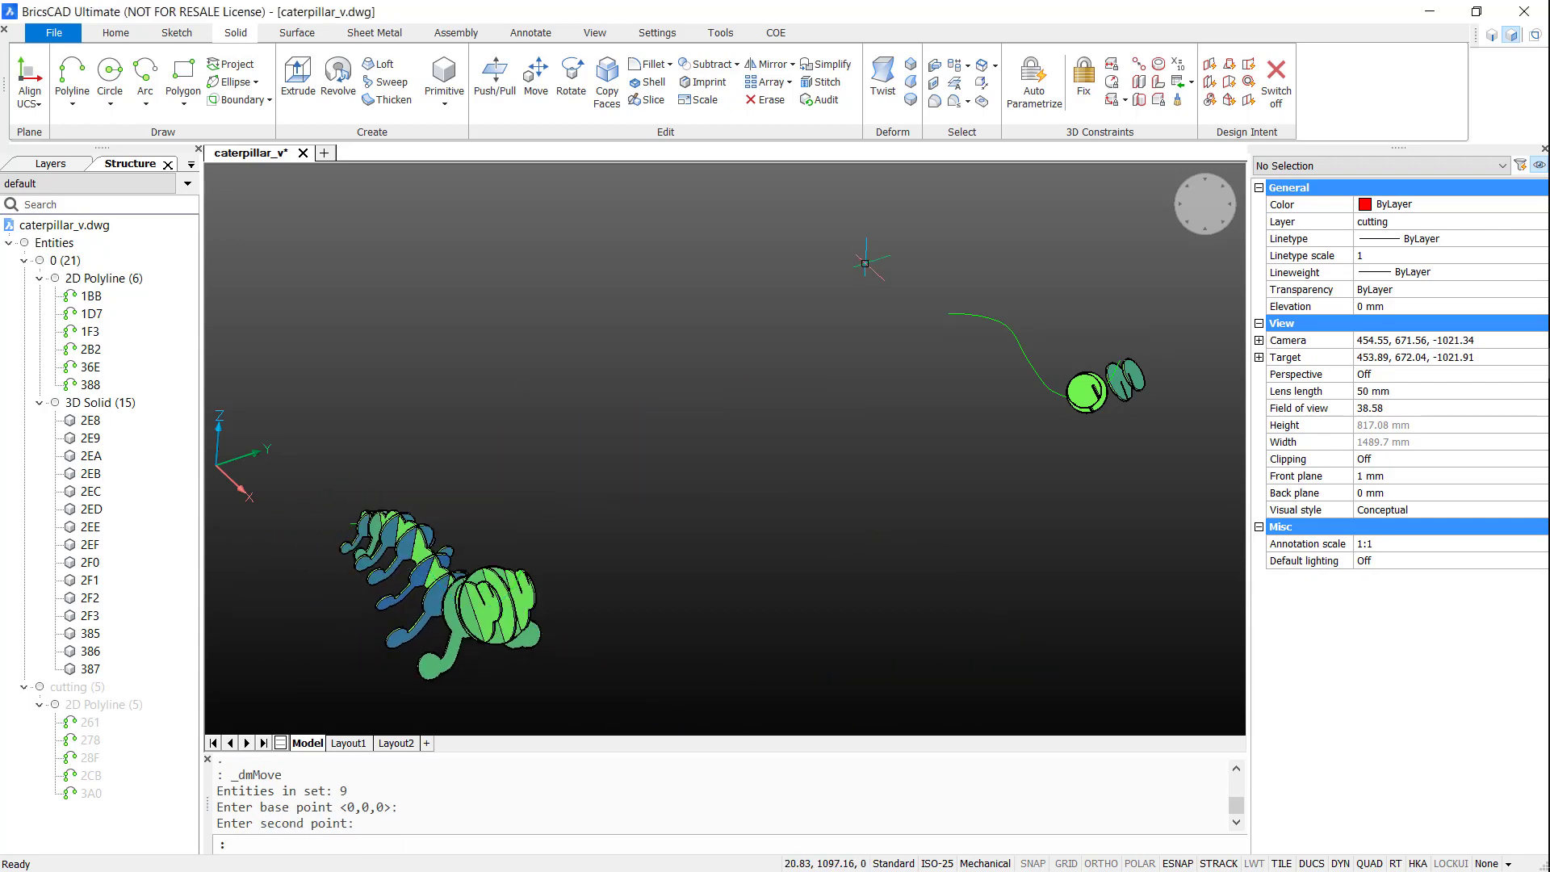
- Move the six head pieces onto the caterpillar's end, snapping the head curve's endpoint
left_click(876, 271)
left_click(1154, 435)
left_click(1015, 320)
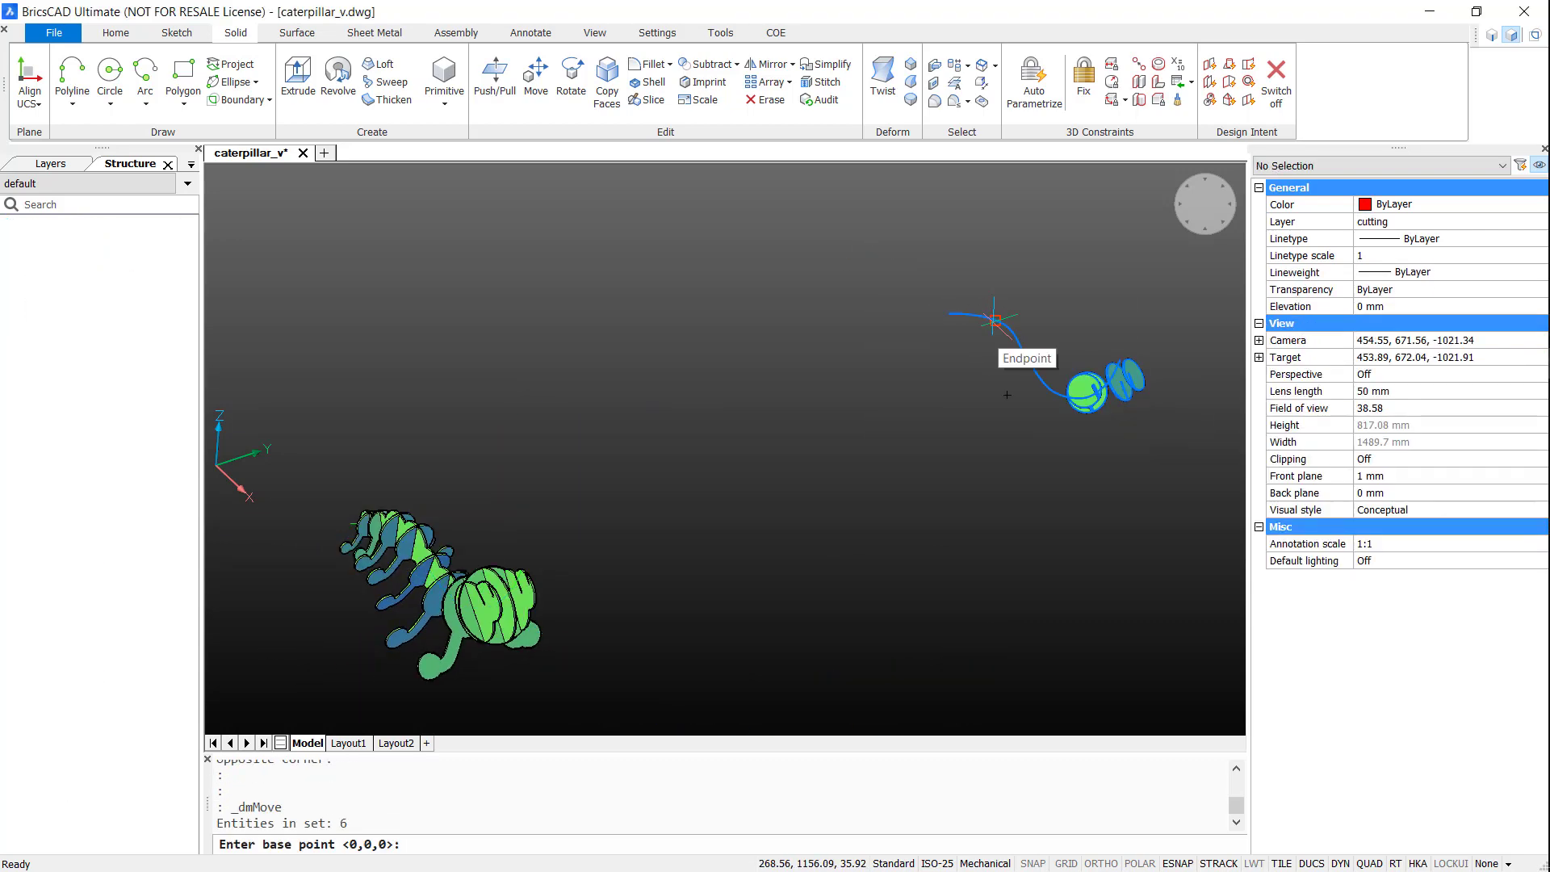
left_click(949, 313)
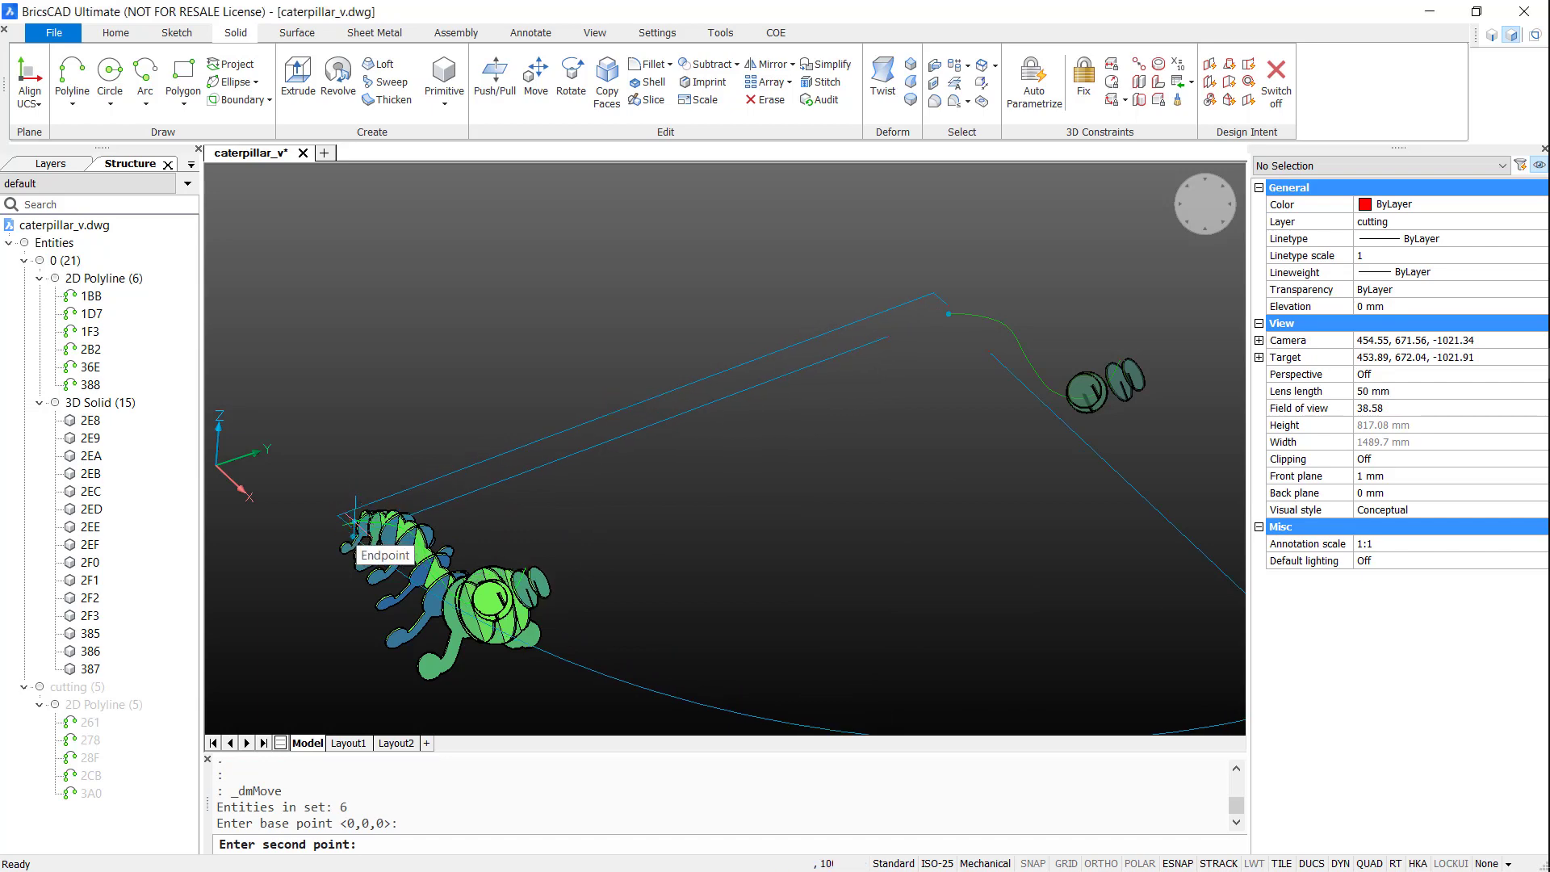
left_click(344, 517)
- Show the assembled caterpillar in an isometric view, orbited, with Clean Screen on
middle_click_drag(398, 536, 516, 443)
left_click(1216, 192)
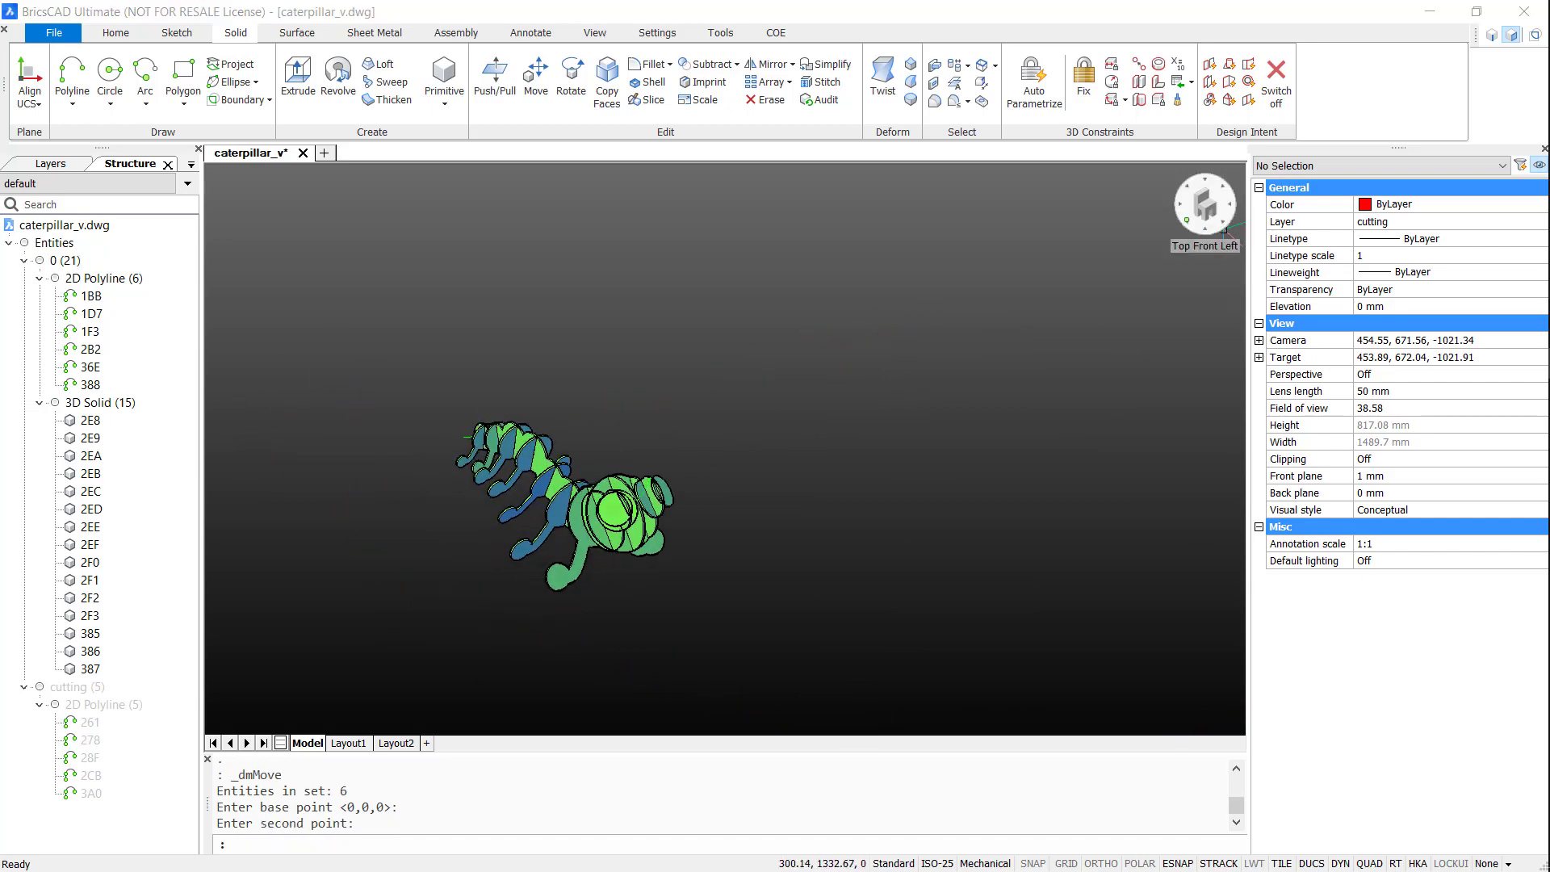
middle_click_drag(1228, 225, 1160, 268, "shift")
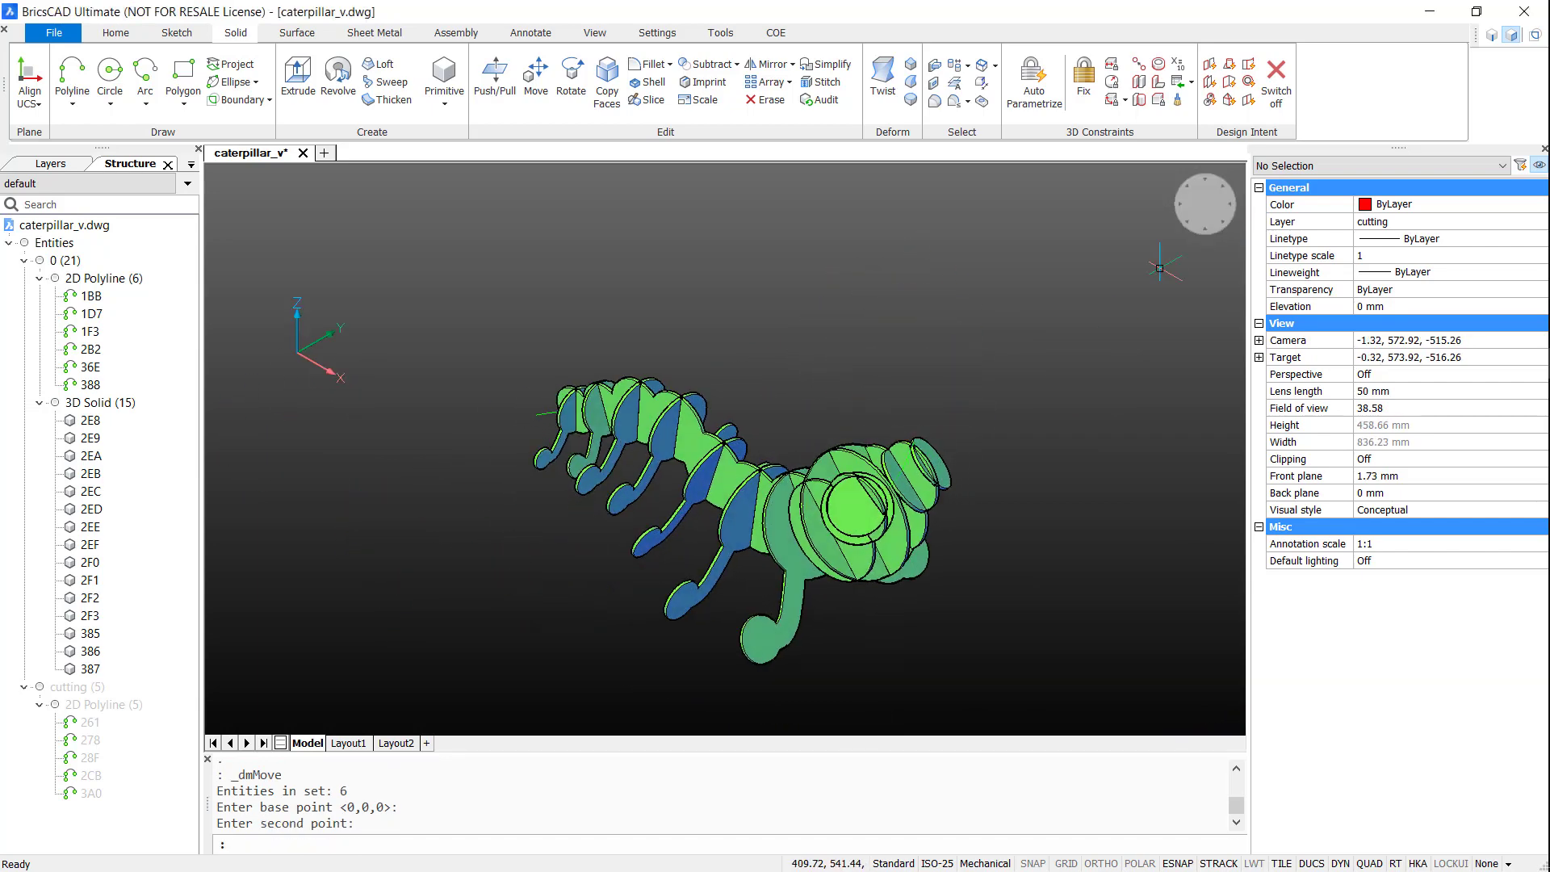
key("ctrl+0")
middle_click_drag(1395, 331, 1332, 283, "shift")
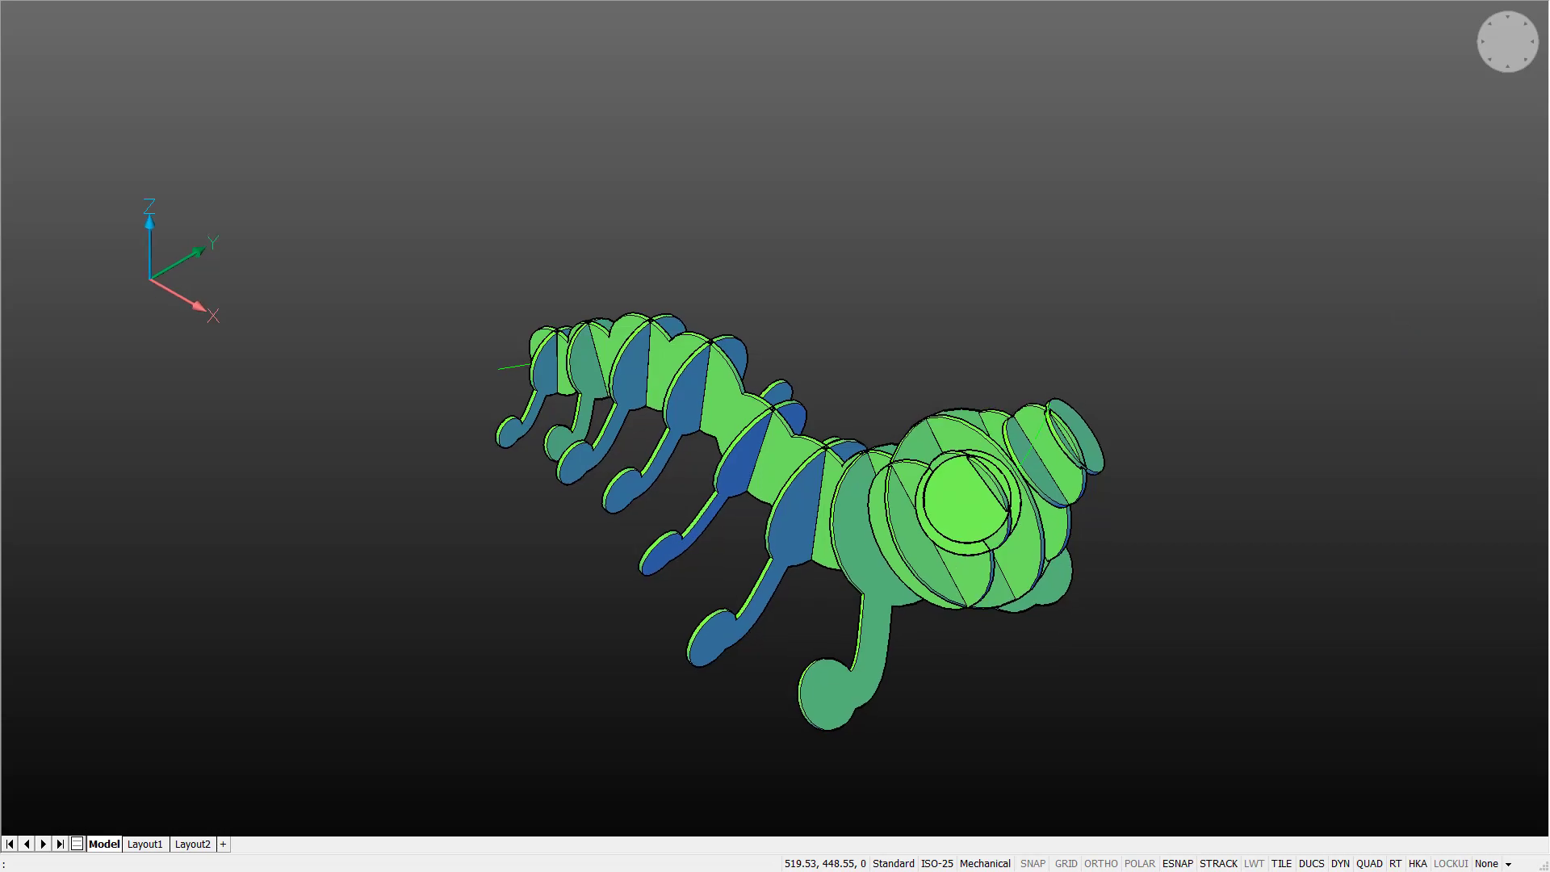